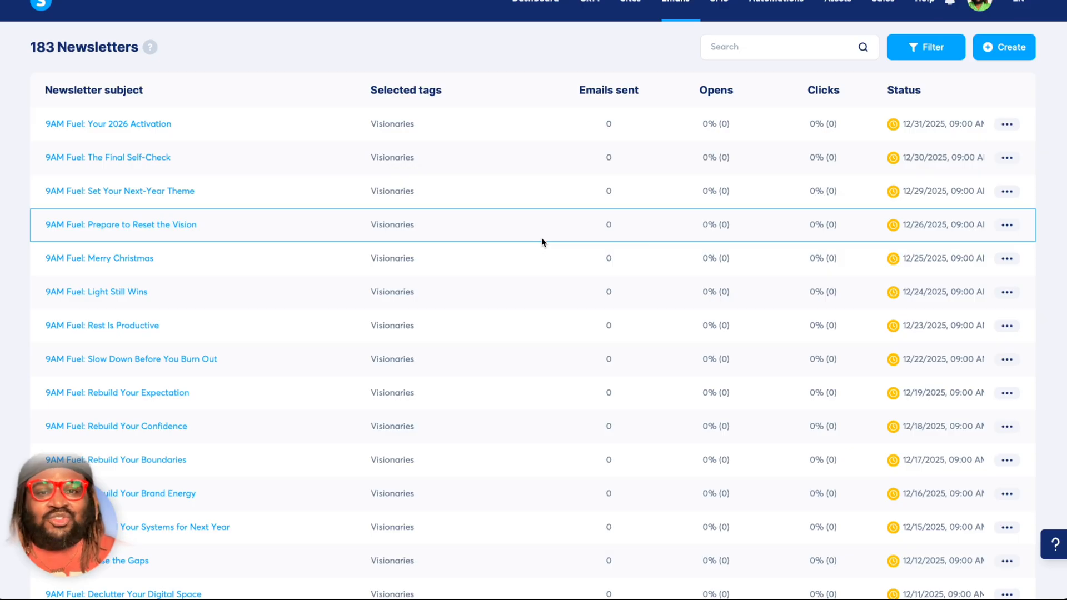
# Switch from the current account to the REFORMED workspace.
pyautogui.scroll(-7, 542, 241)
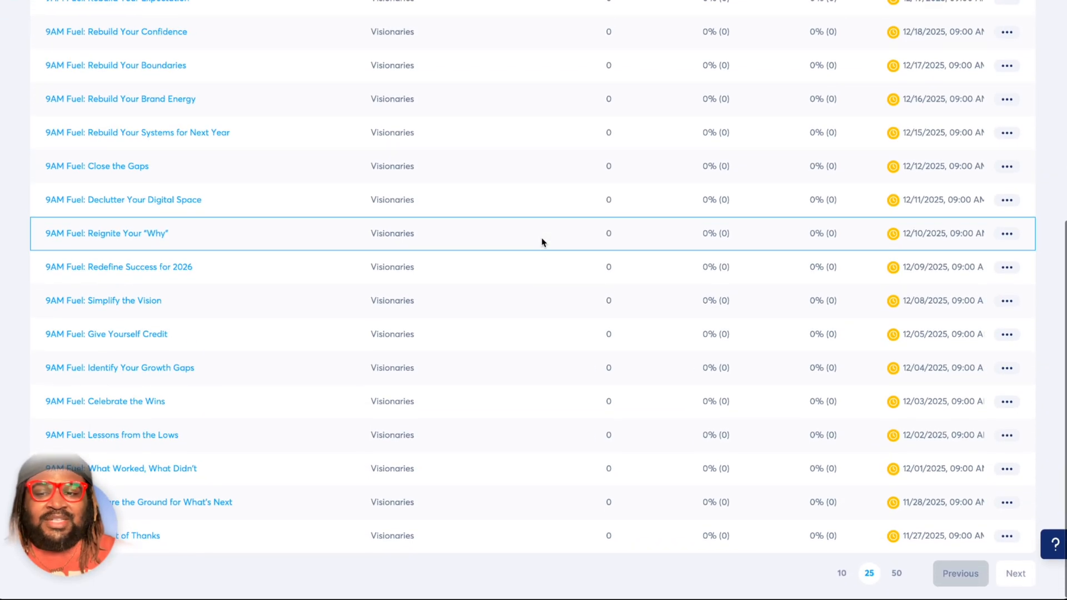
pyautogui.scroll(7, 542, 240)
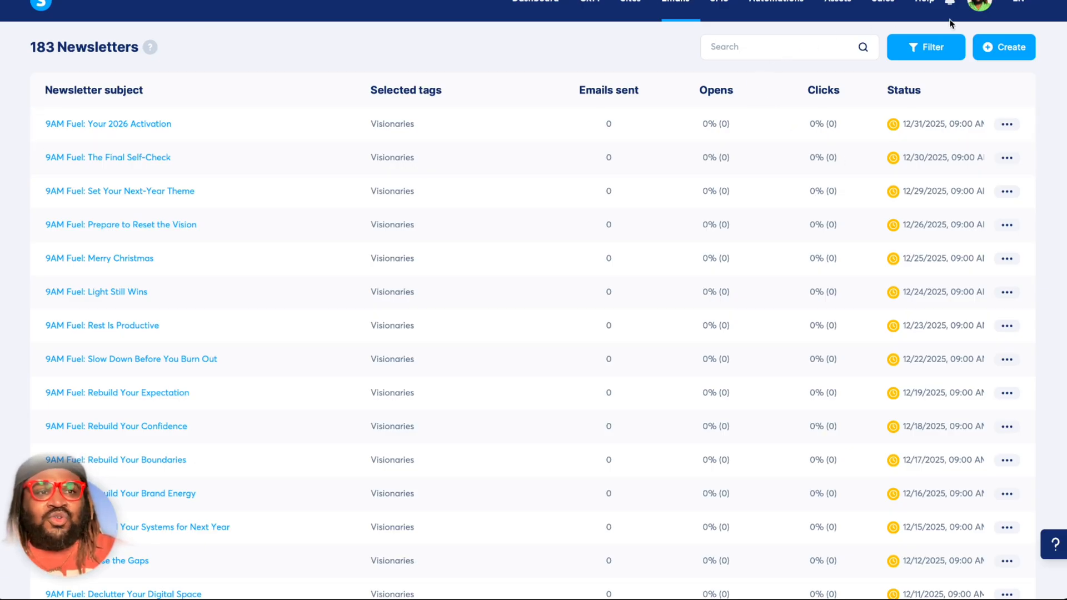
pyautogui.click(982, 7)
pyautogui.click(1025, 49)
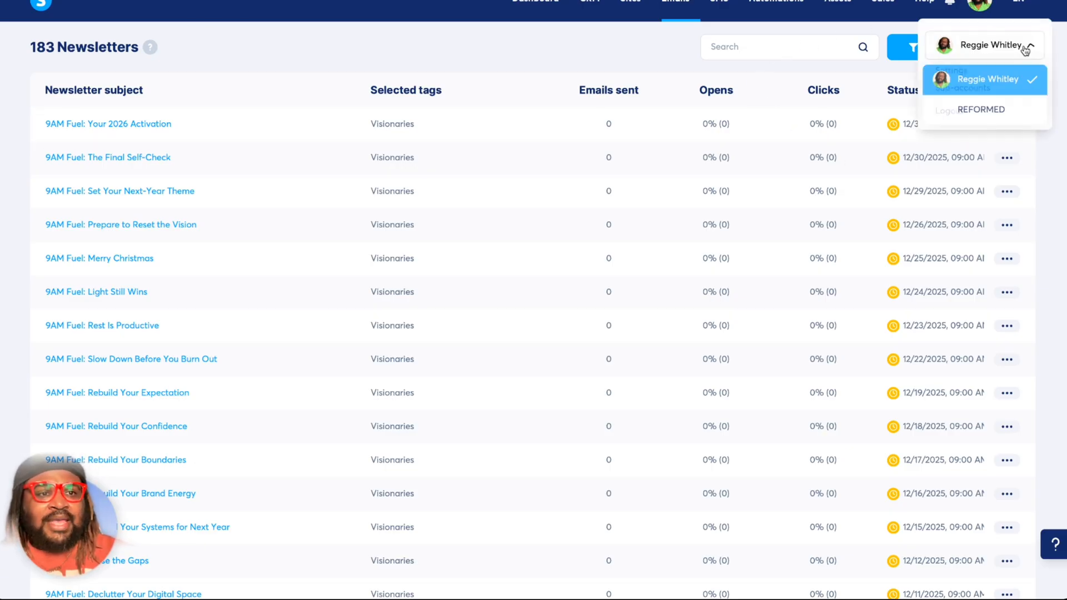
pyautogui.click(988, 116)
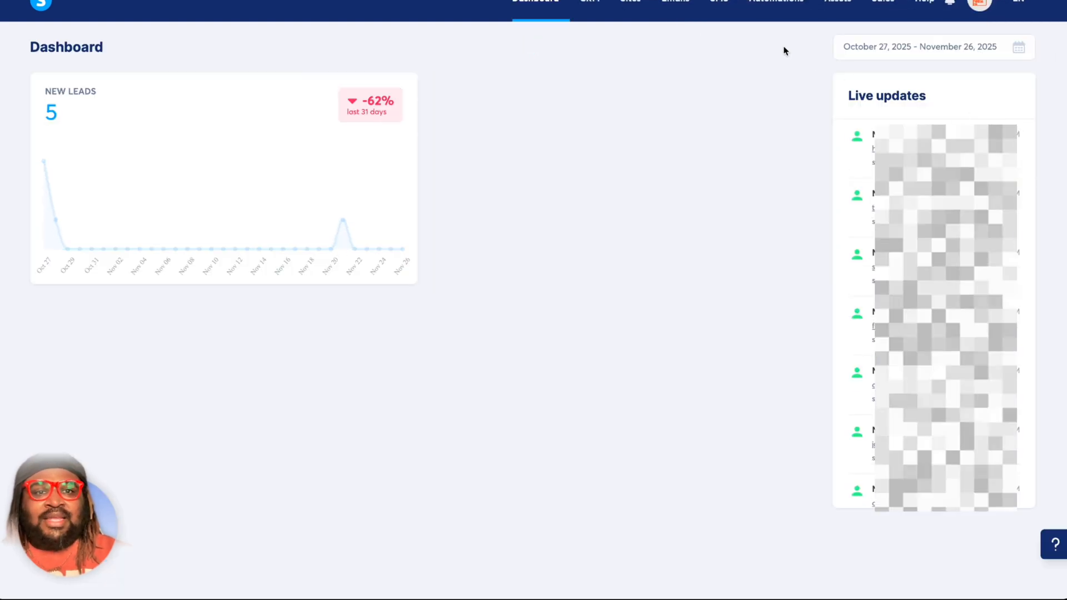
# Open the email campaigns list of the REFORMED workspace, checking its newsletters list on the way.
pyautogui.moveTo(706, 7)
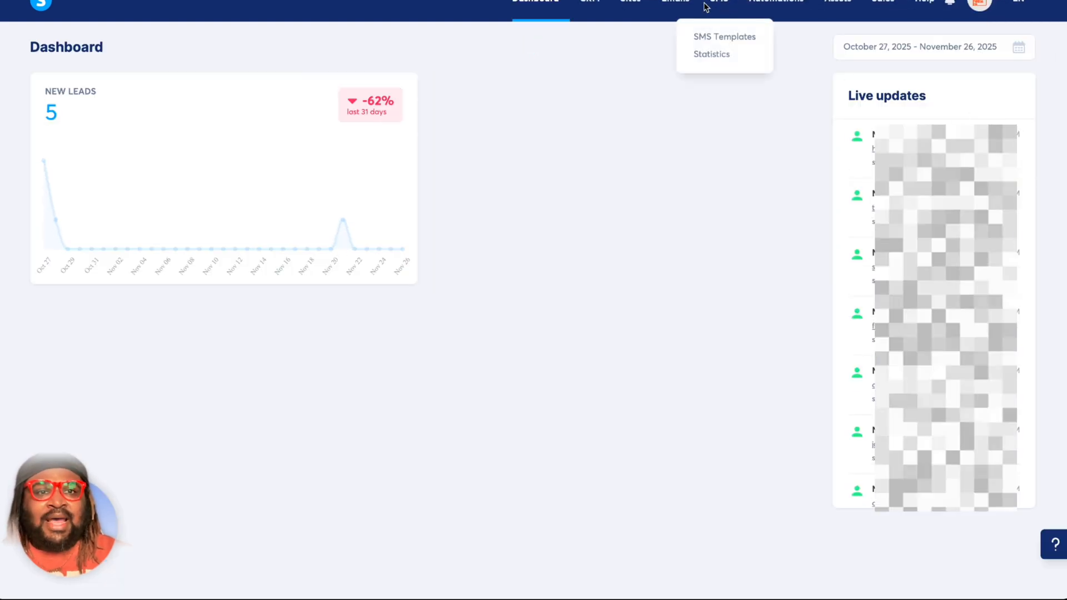
pyautogui.moveTo(674, 17)
pyautogui.click(673, 36)
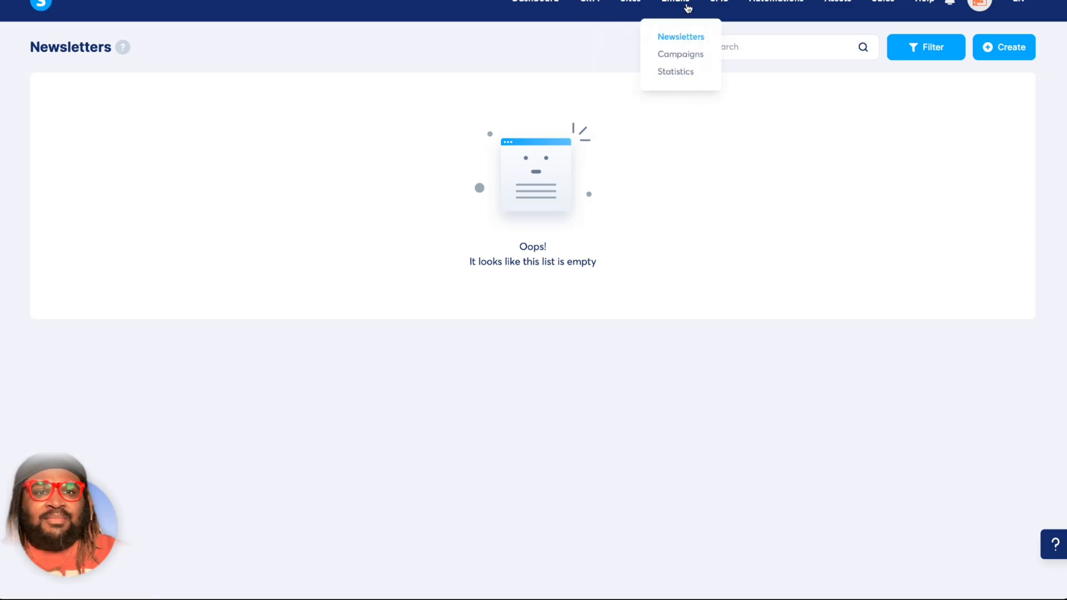
pyautogui.click(686, 60)
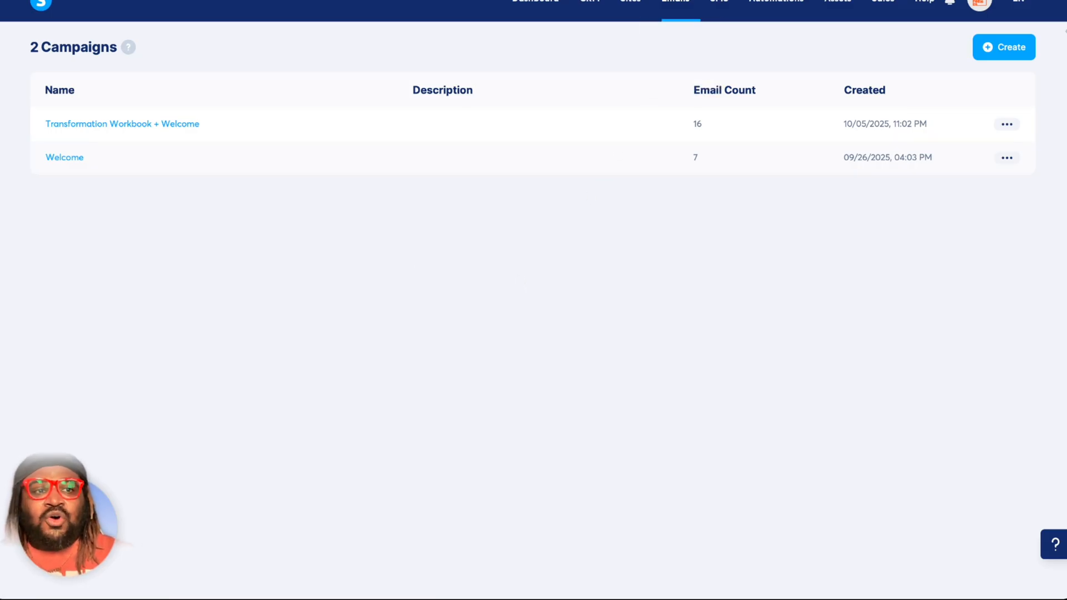
# Create an email campaign named Test with the workspace's sender email address and no description.
pyautogui.click(1008, 49)
pyautogui.click(486, 215)
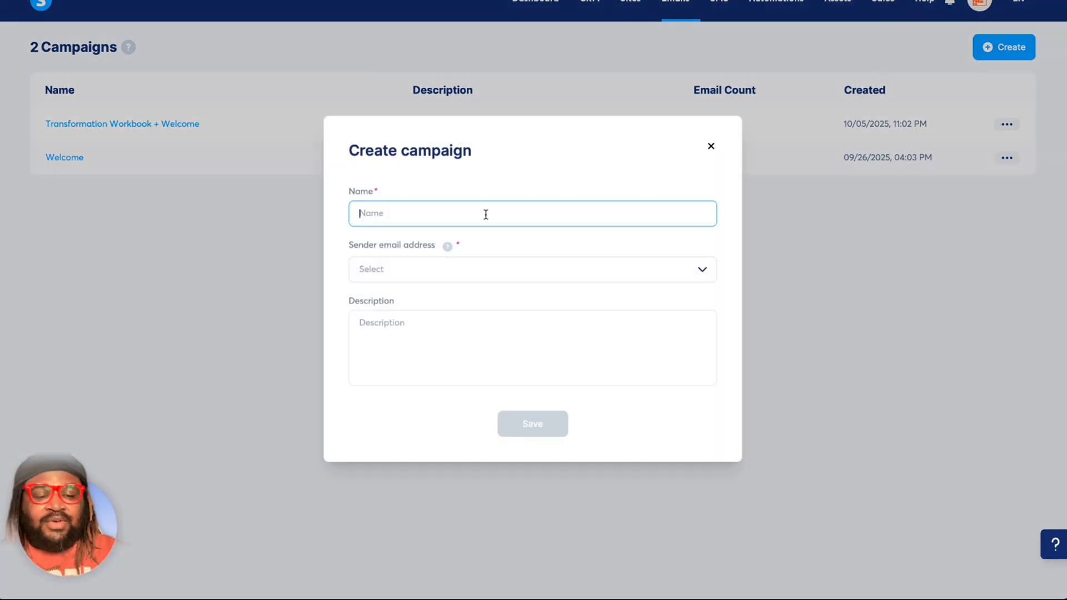
pyautogui.write('Test')
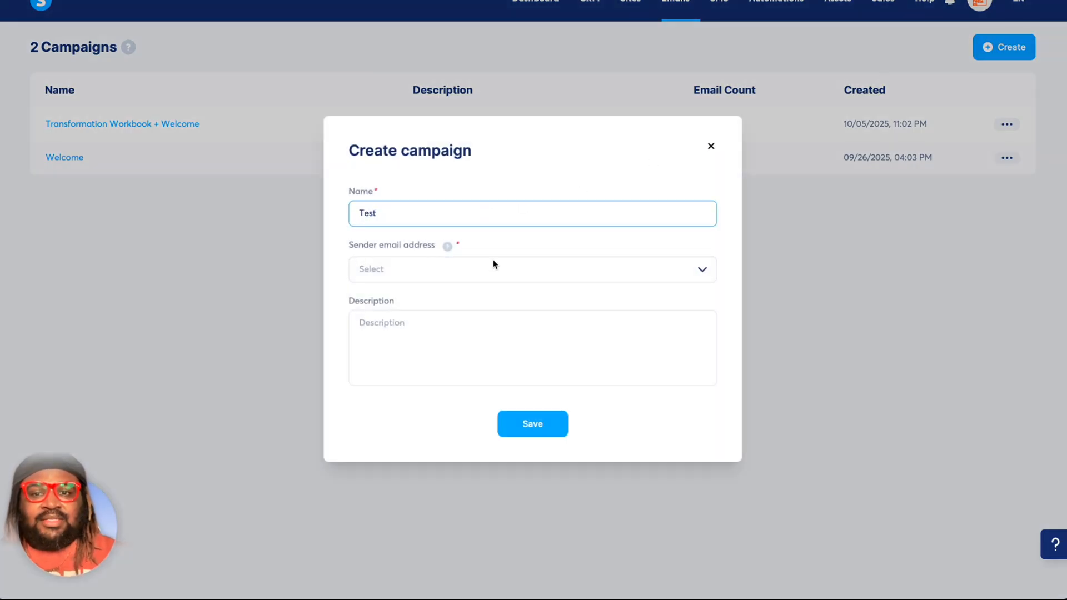
pyautogui.click(492, 271)
pyautogui.click(478, 295)
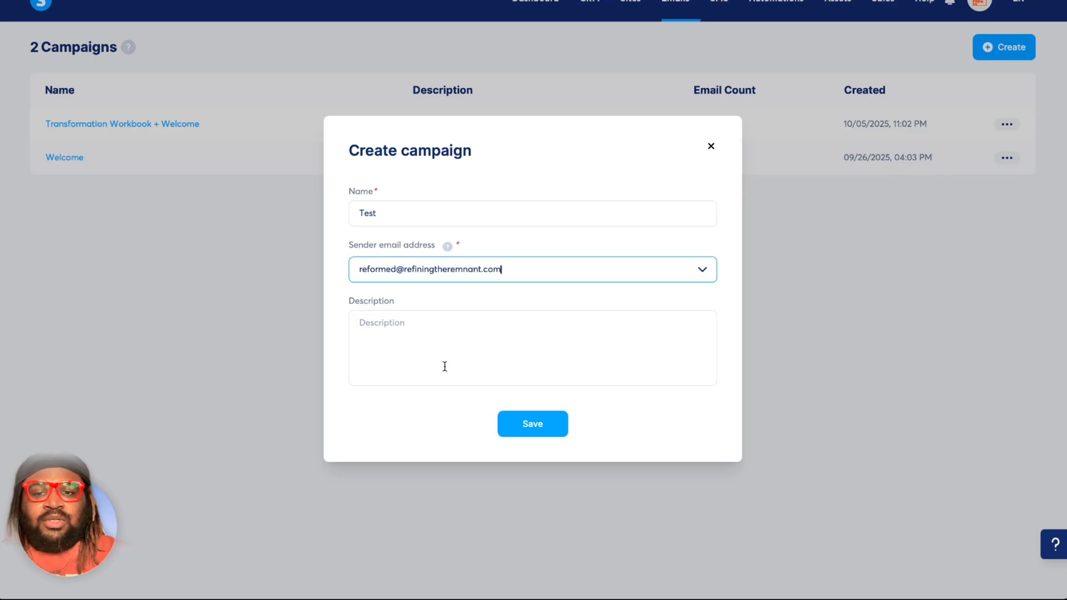
pyautogui.click(506, 424)
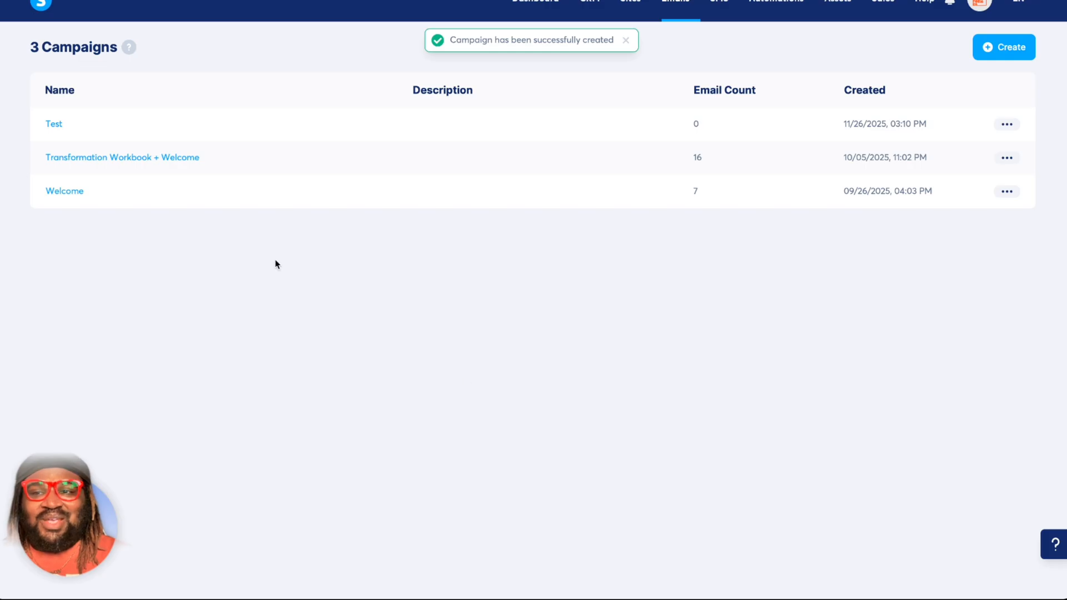
# Open the Test campaign and inspect the form for creating a campaign step without saving one.
pyautogui.click(52, 126)
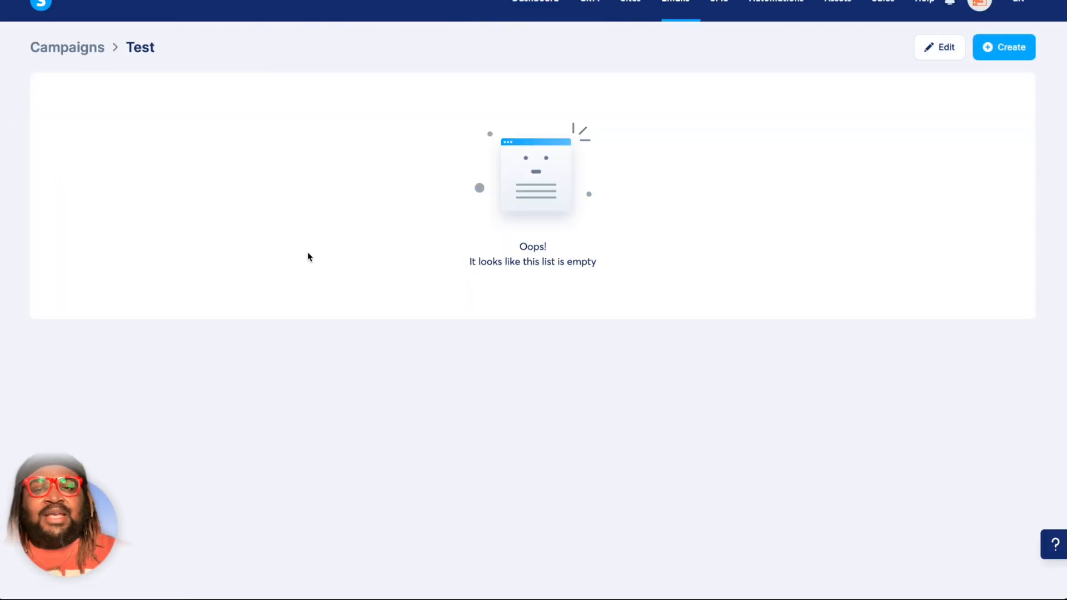
pyautogui.click(999, 56)
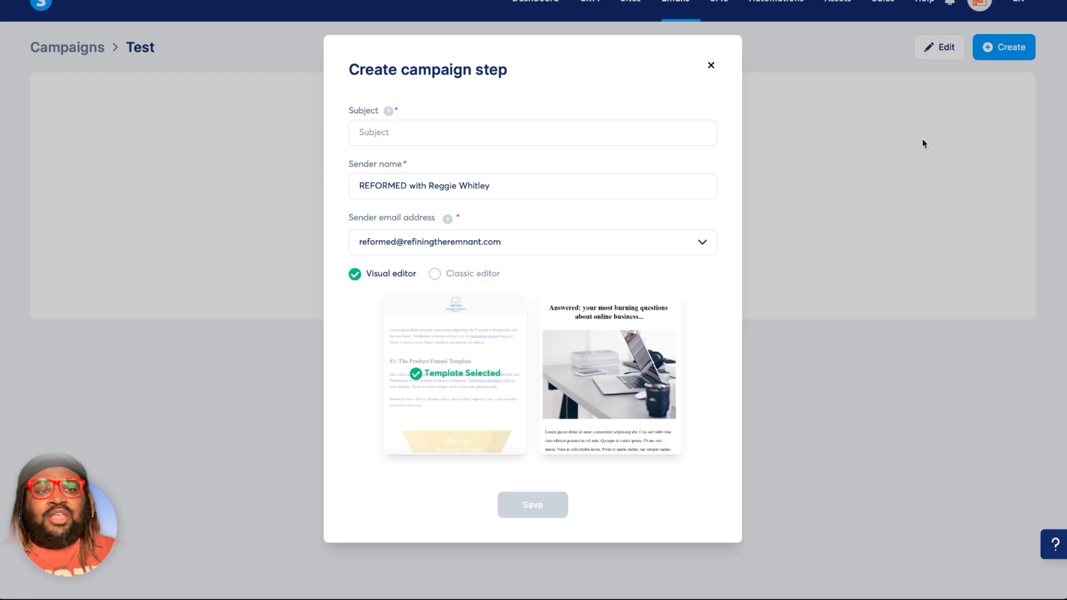
pyautogui.click(806, 102)
# Return to the campaigns list and open the Transformation Workbook + Welcome campaign.
pyautogui.moveTo(682, 12)
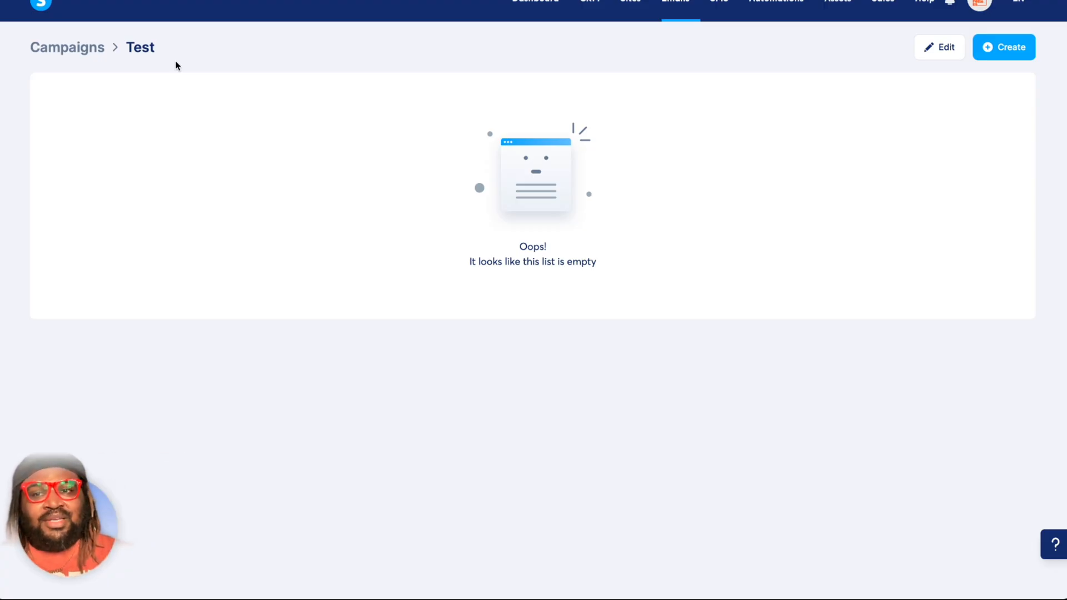
pyautogui.click(85, 55)
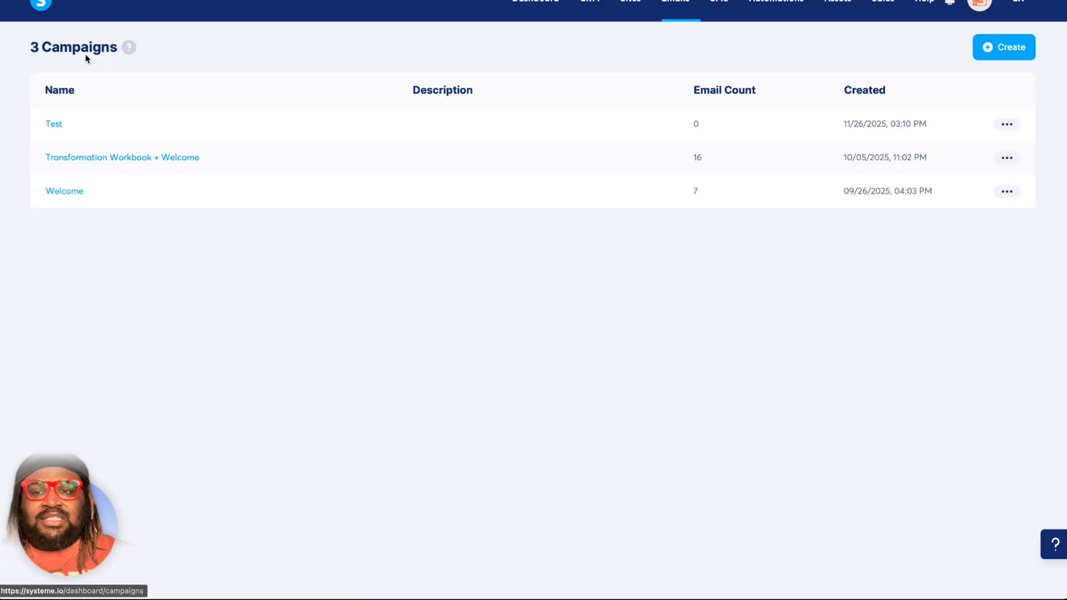
pyautogui.click(138, 161)
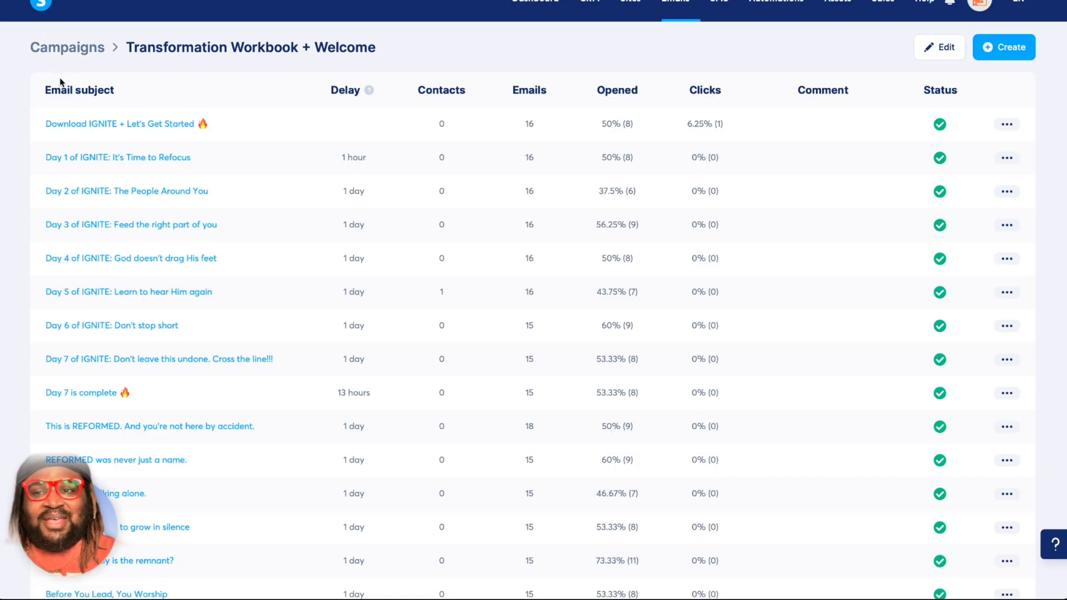
# Review the subject, preview text and full body of the email "Download IGNITE + Let's Get Started" and exit it.
pyautogui.click(125, 130)
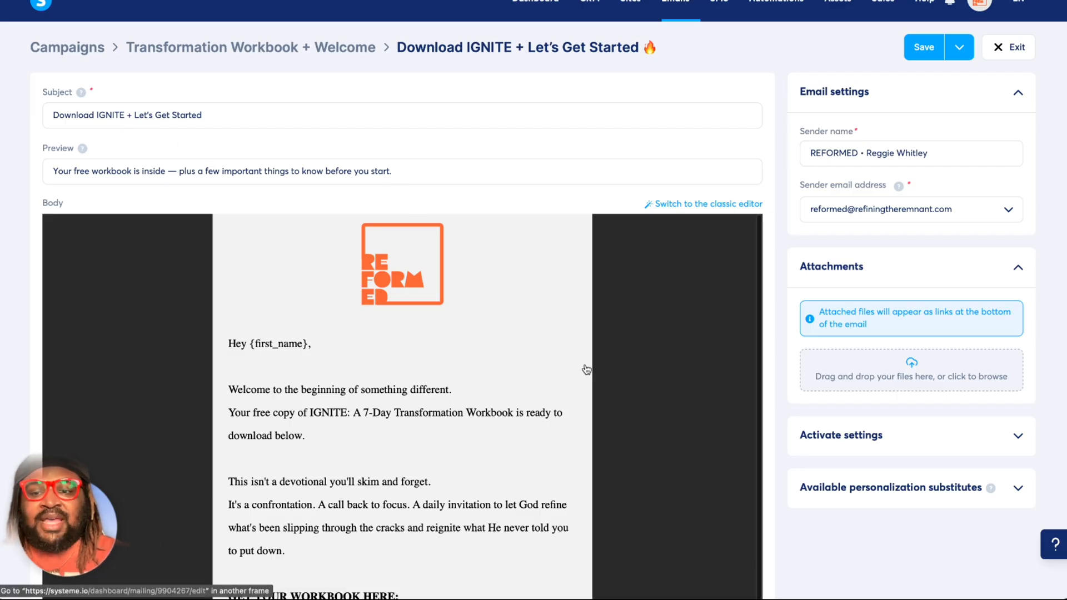
pyautogui.scroll(-1, 584, 369)
pyautogui.scroll(1, 584, 370)
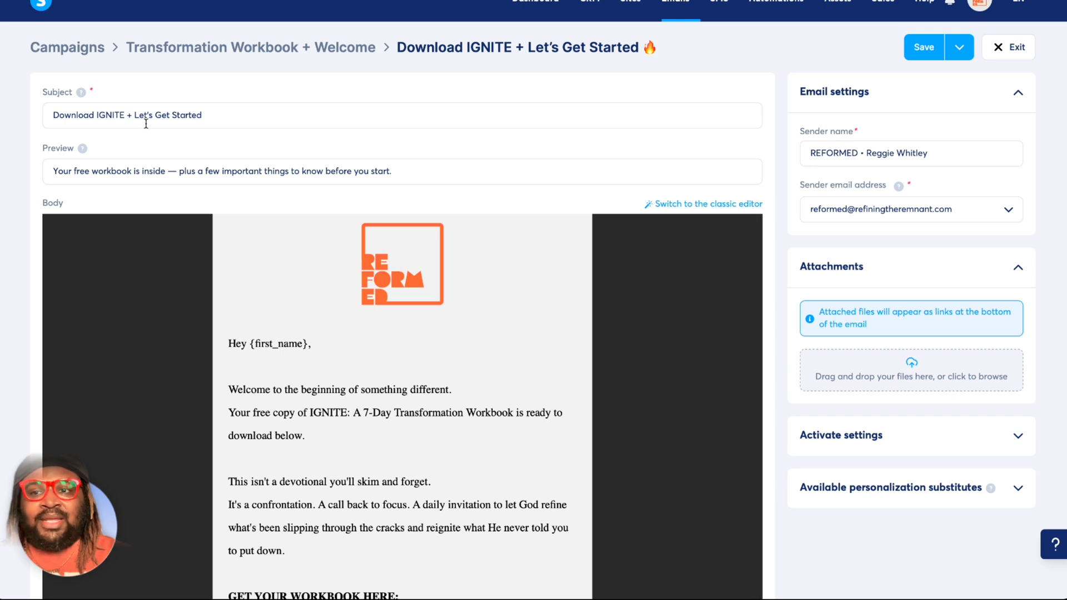
pyautogui.scroll(-1, 168, 137)
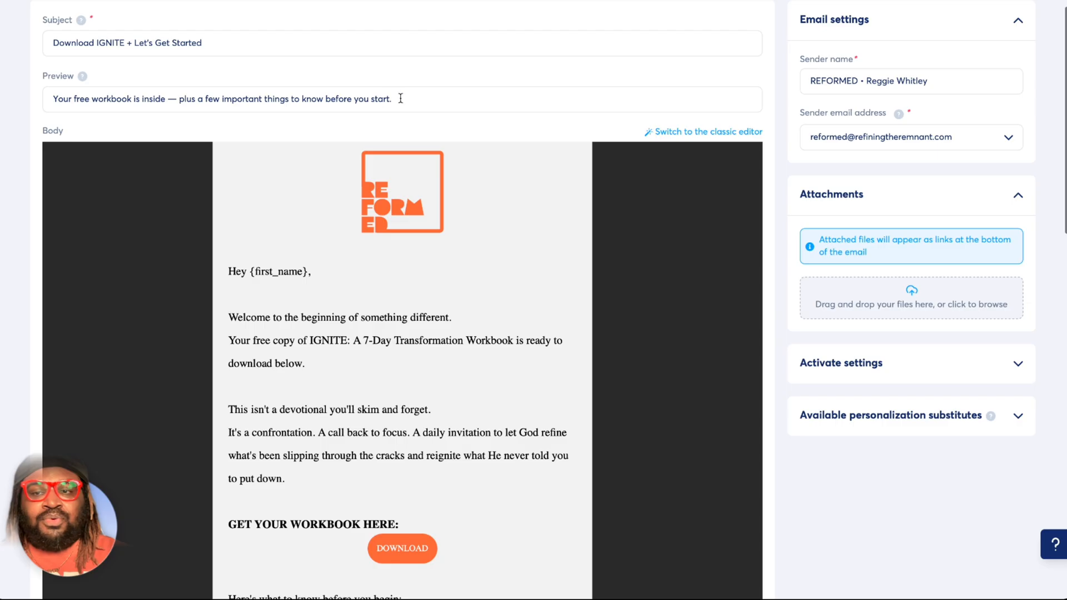
pyautogui.scroll(-2, 304, 112)
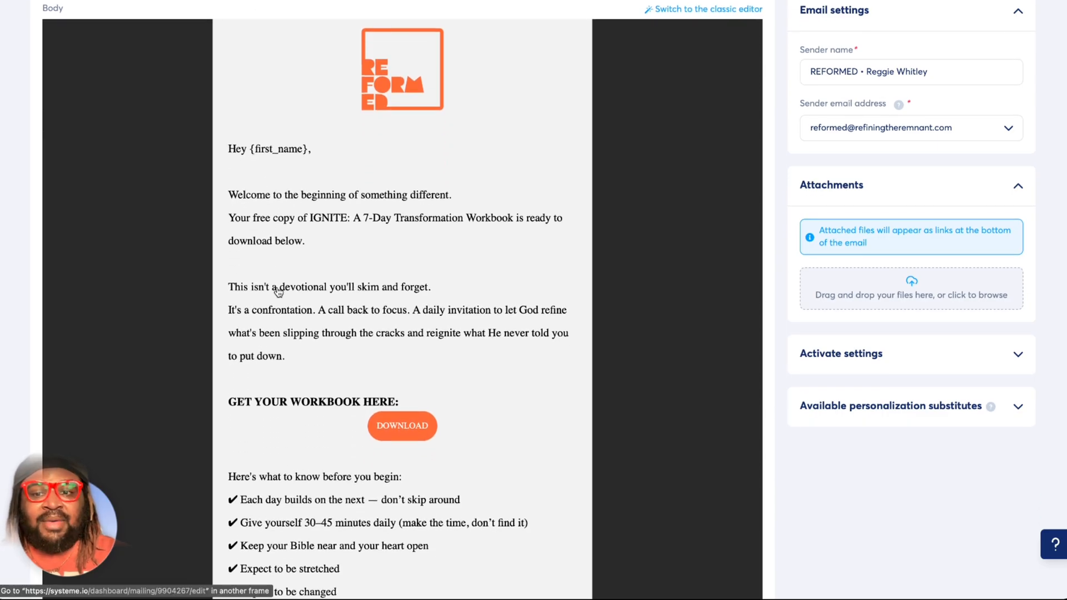
pyautogui.scroll(-2, 278, 292)
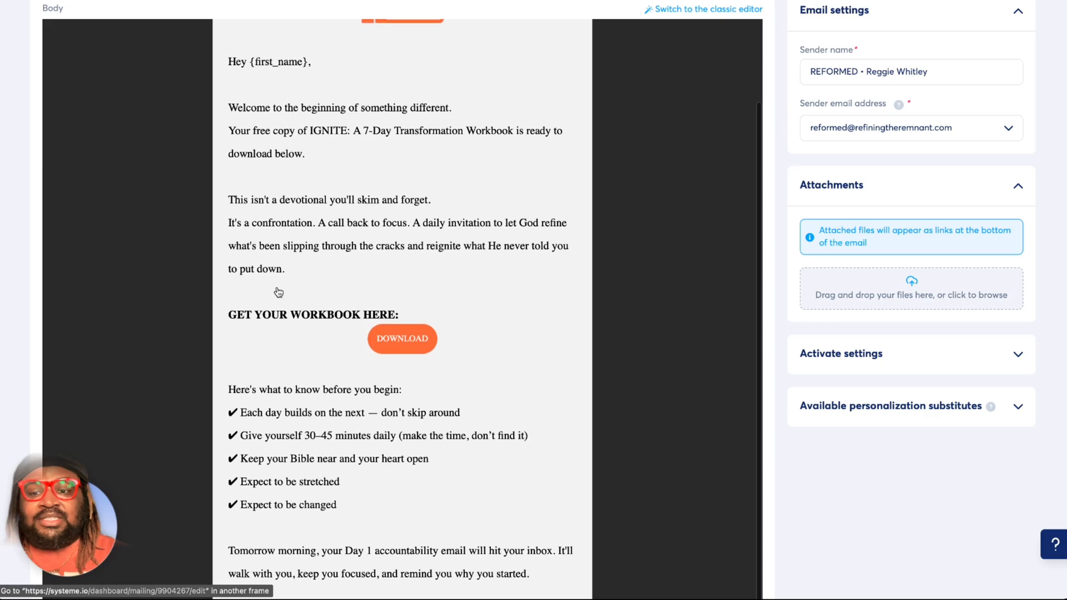
pyautogui.scroll(-3, 278, 292)
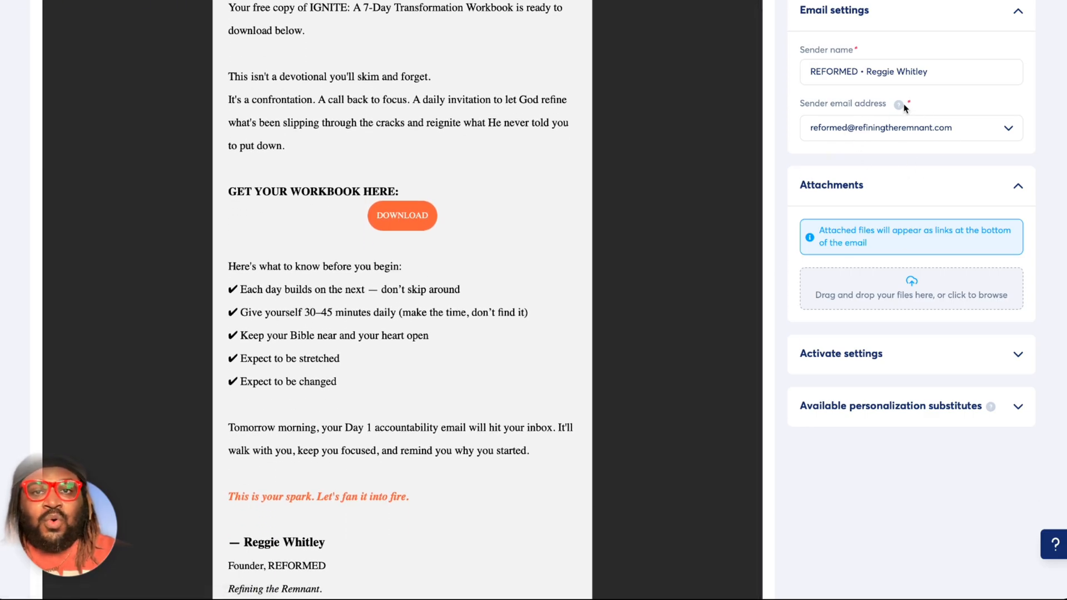
pyautogui.scroll(-1, 769, 282)
pyautogui.scroll(-2, 771, 287)
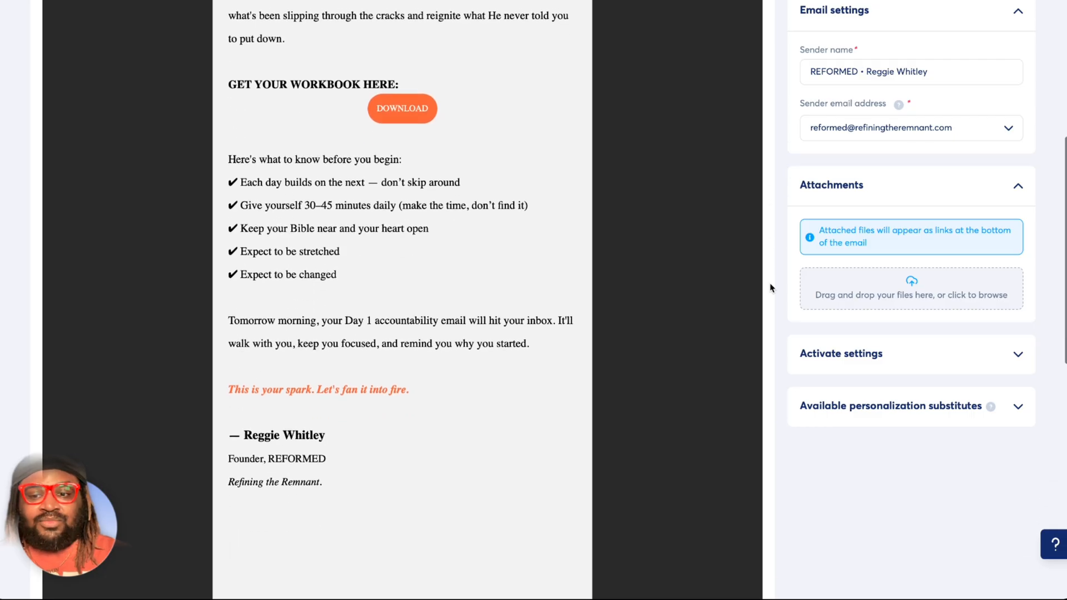
pyautogui.scroll(2, 681, 226)
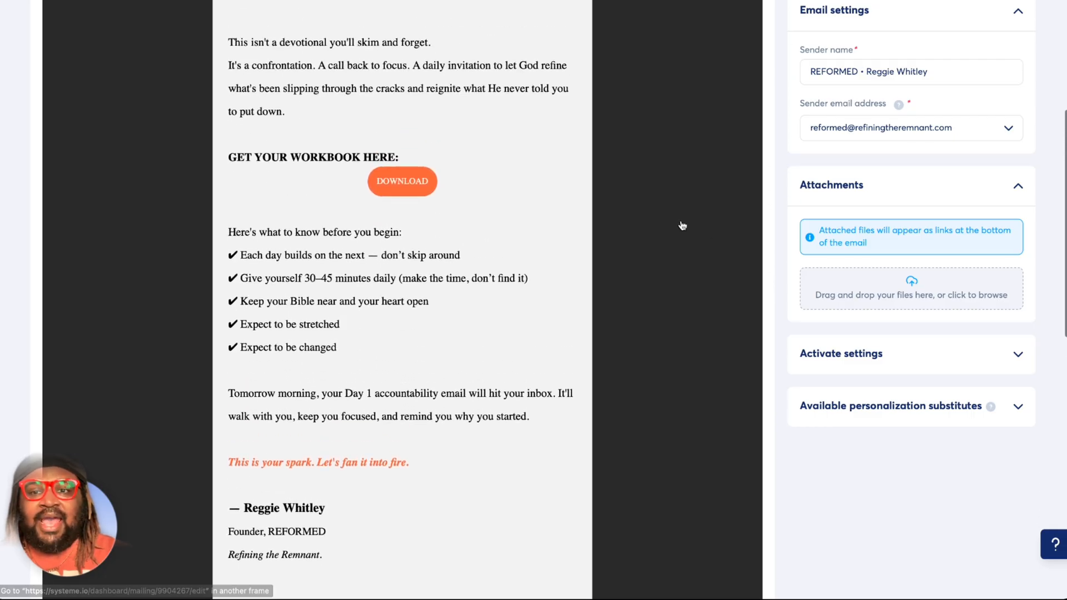
pyautogui.scroll(3, 543, 345)
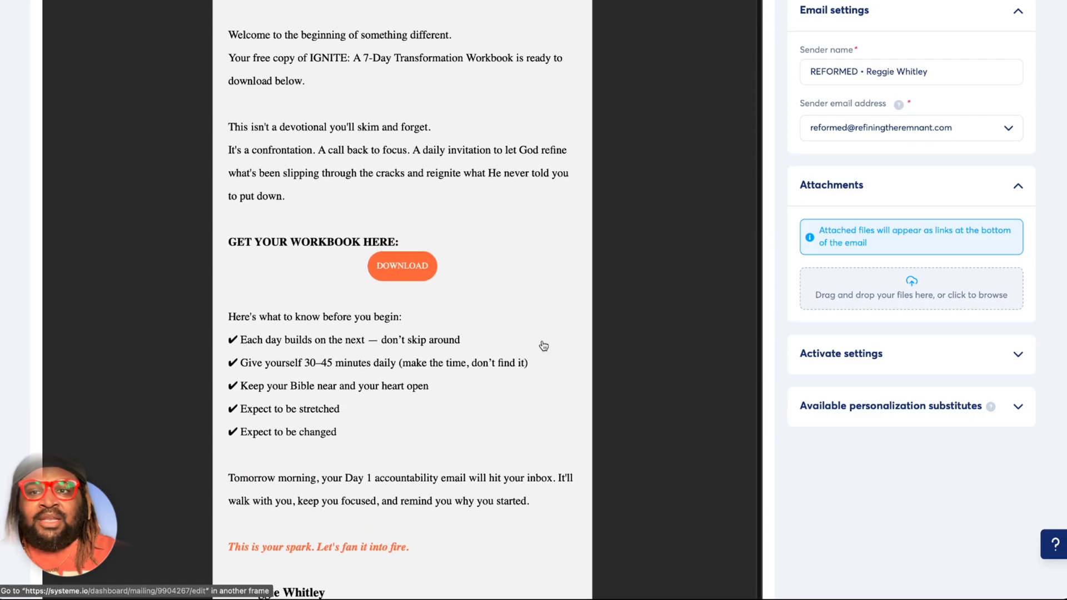
pyautogui.scroll(4, 543, 346)
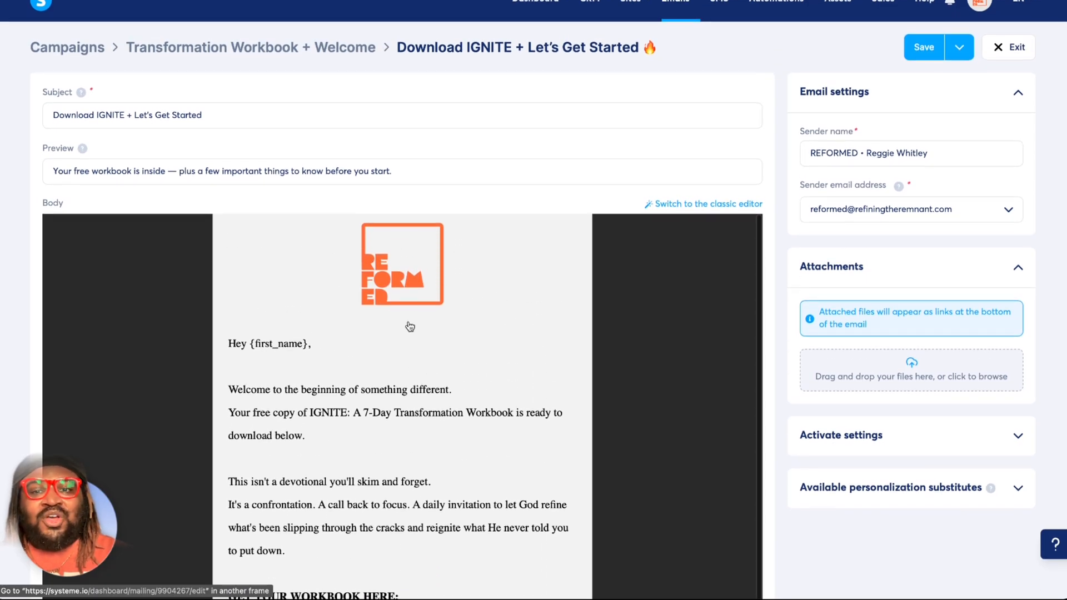
pyautogui.scroll(1, 425, 338)
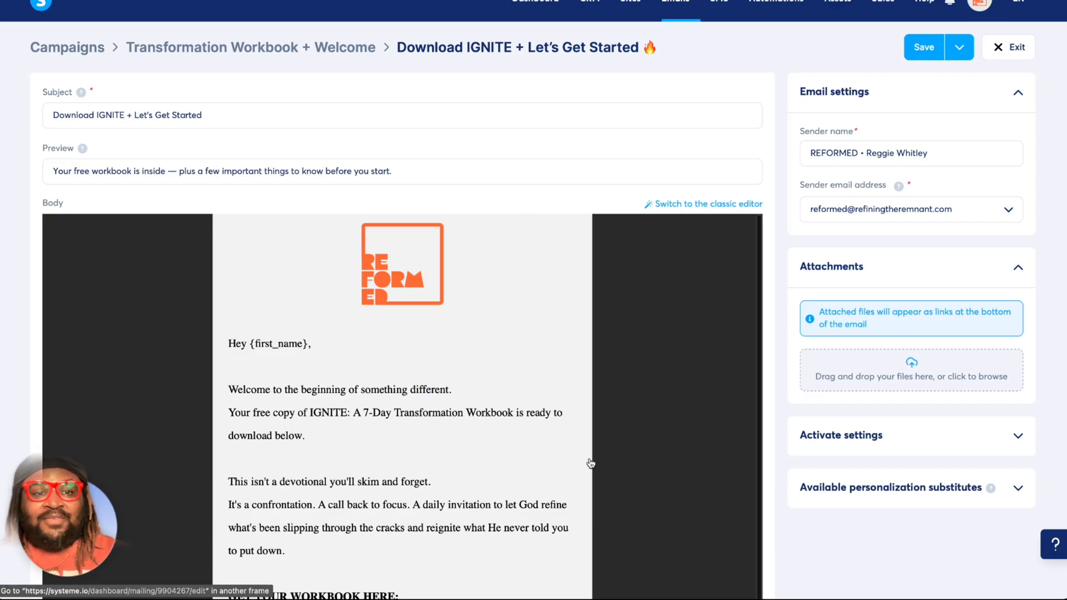
pyautogui.scroll(-1, 578, 452)
pyautogui.scroll(-2, 579, 452)
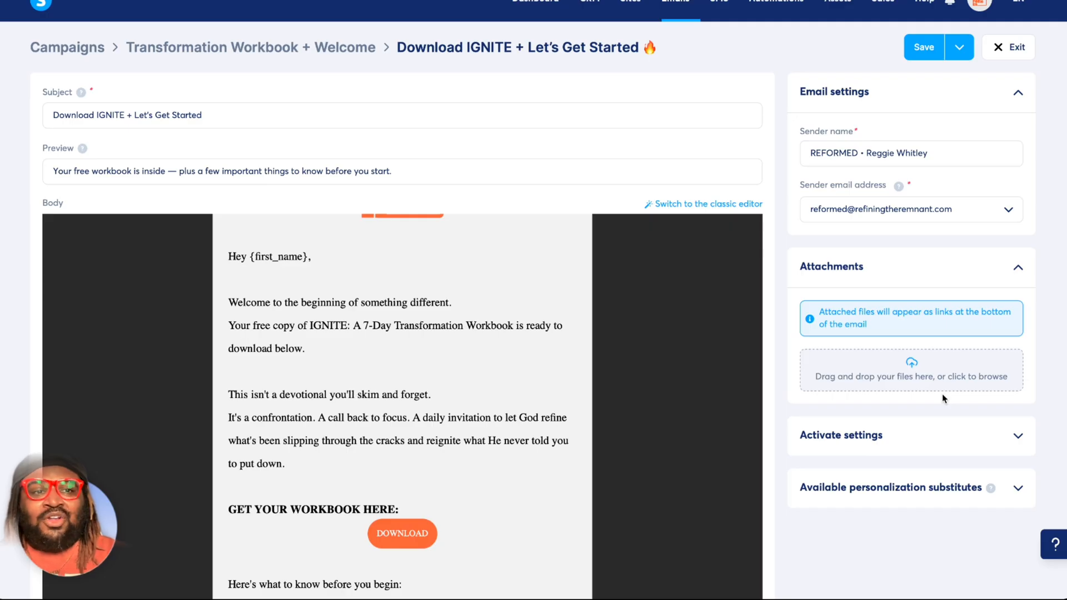
pyautogui.click(1015, 53)
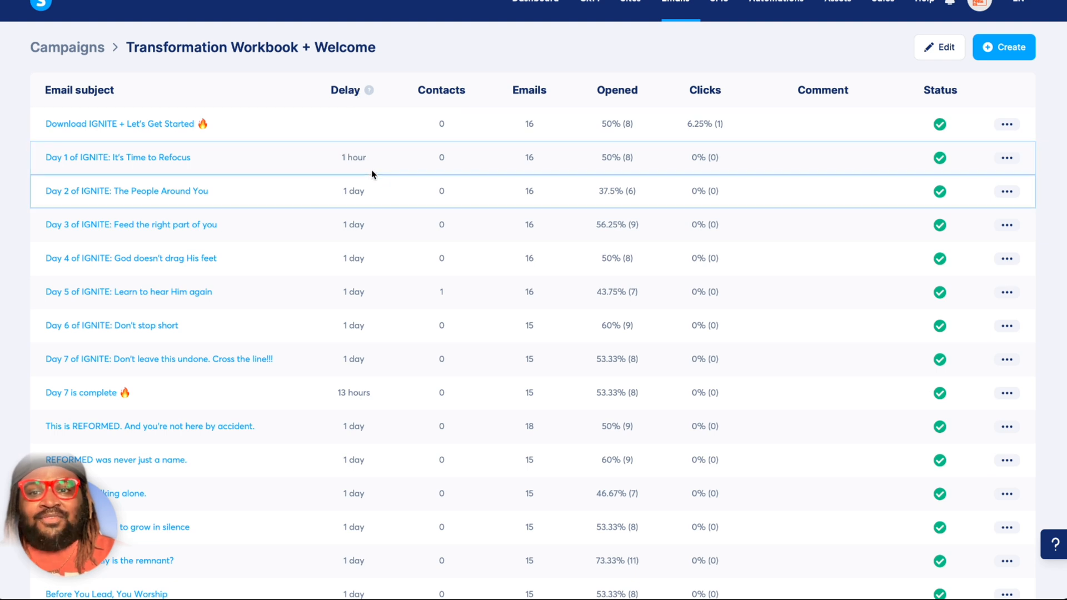
# Review the full body of the email "Day 1 of IGNITE: It's Time to Refocus" and exit it.
pyautogui.click(138, 159)
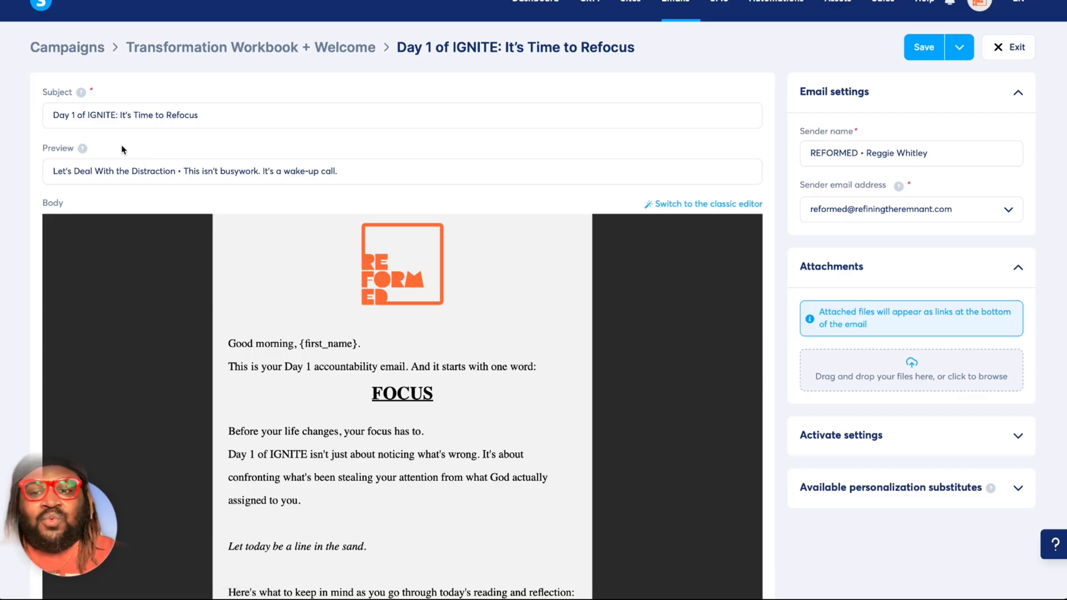
pyautogui.scroll(-5, 122, 145)
pyautogui.scroll(-5, 267, 278)
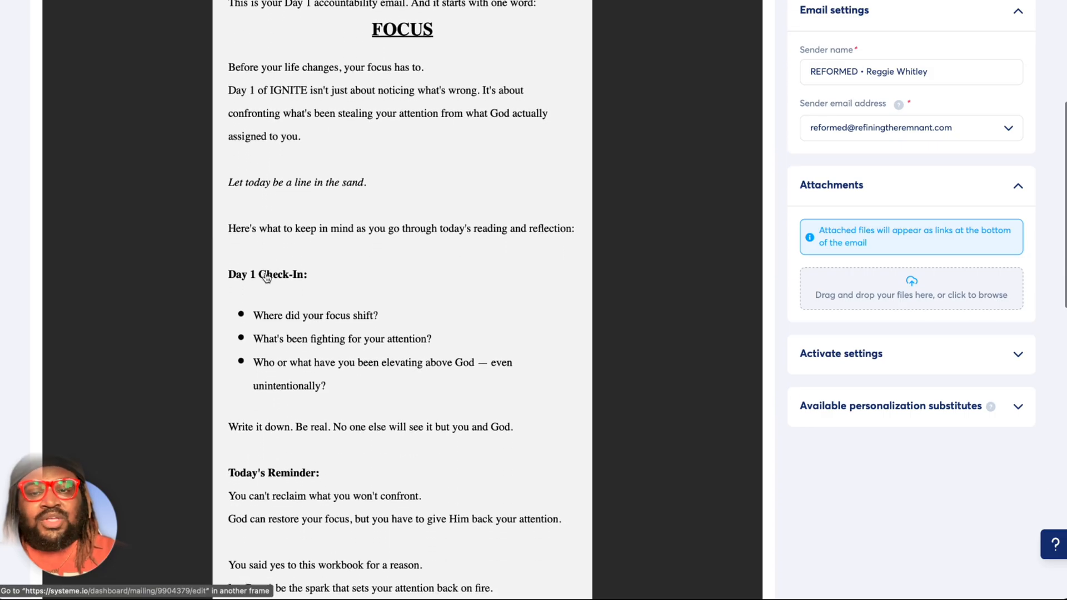
pyautogui.scroll(-1, 268, 279)
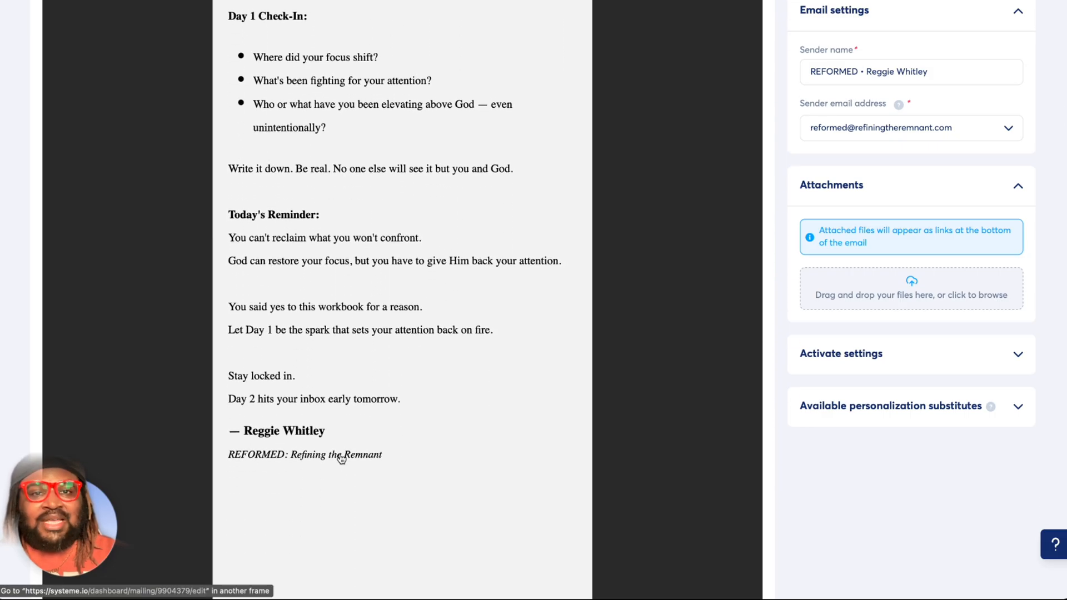
pyautogui.scroll(10, 341, 455)
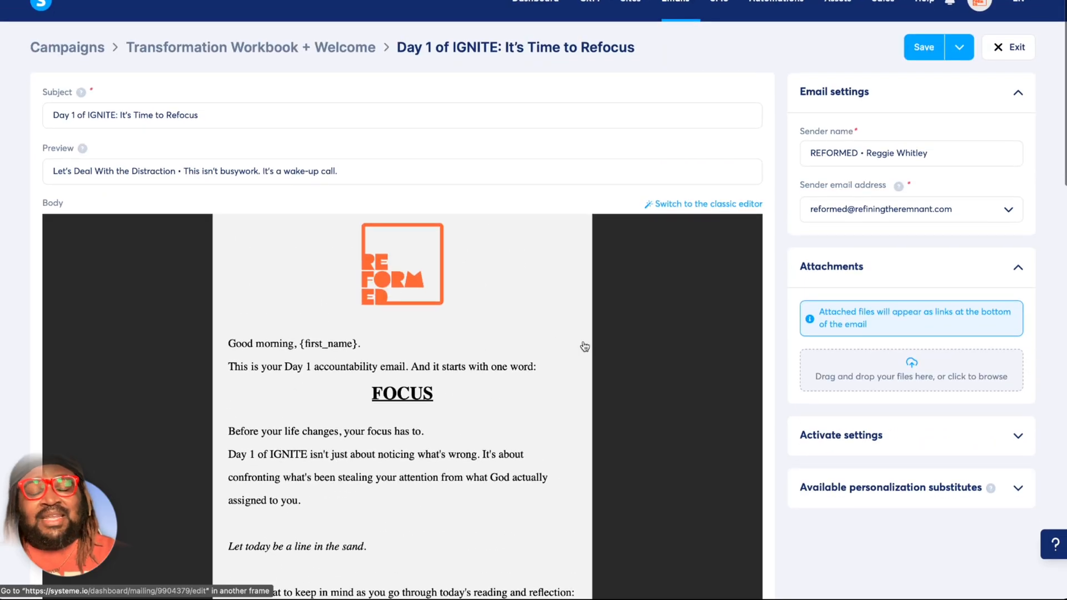
pyautogui.click(1016, 52)
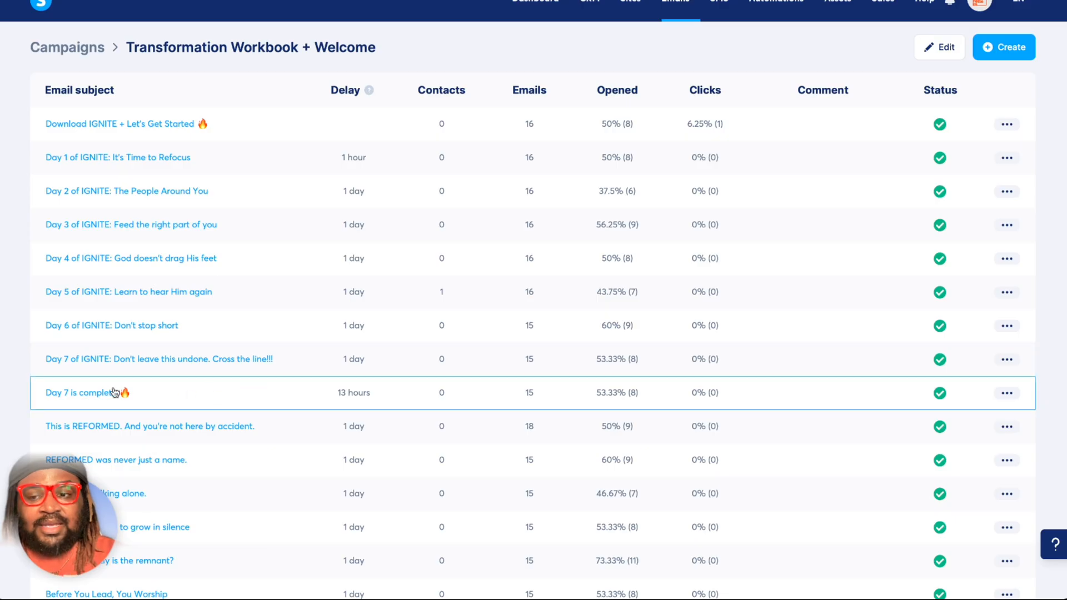
# Review the subject, preview text and full body of the email "Day 7 is complete" and exit it.
pyautogui.click(84, 399)
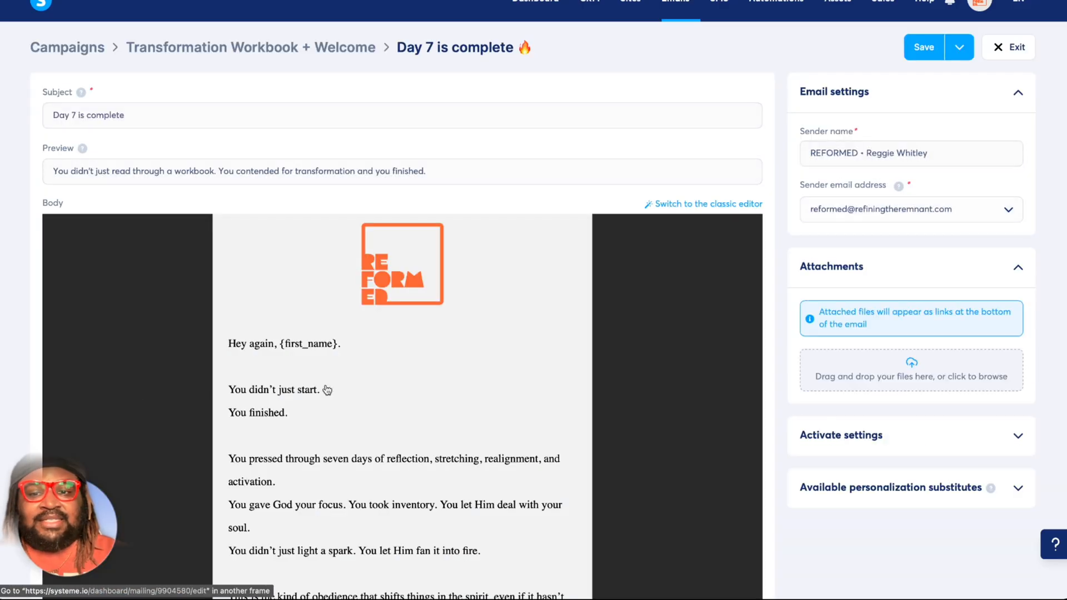
pyautogui.scroll(-2, 336, 390)
pyautogui.scroll(-9, 336, 390)
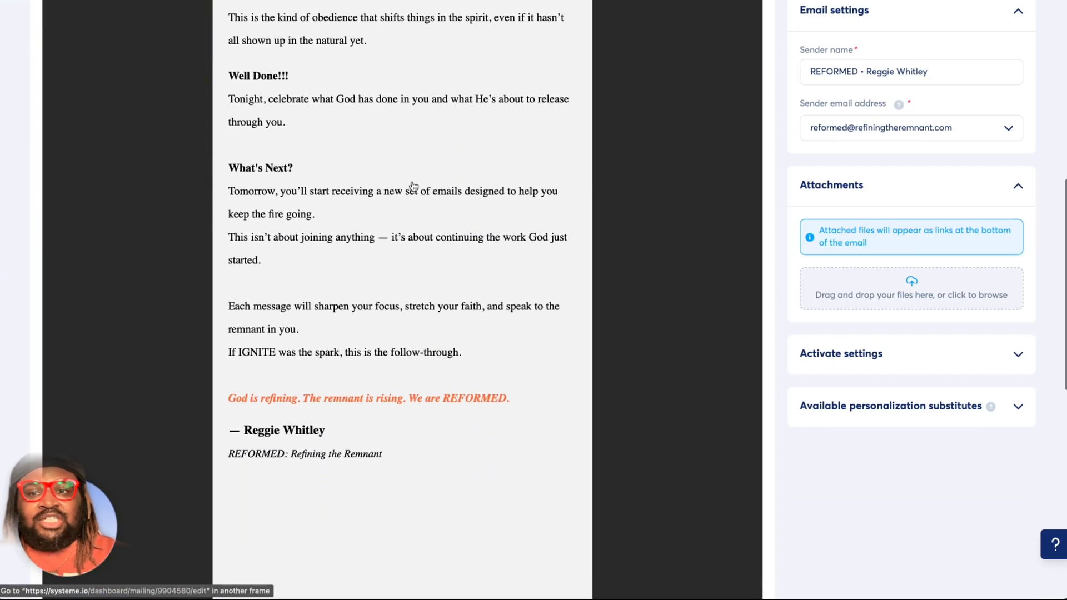
pyautogui.scroll(10, 311, 311)
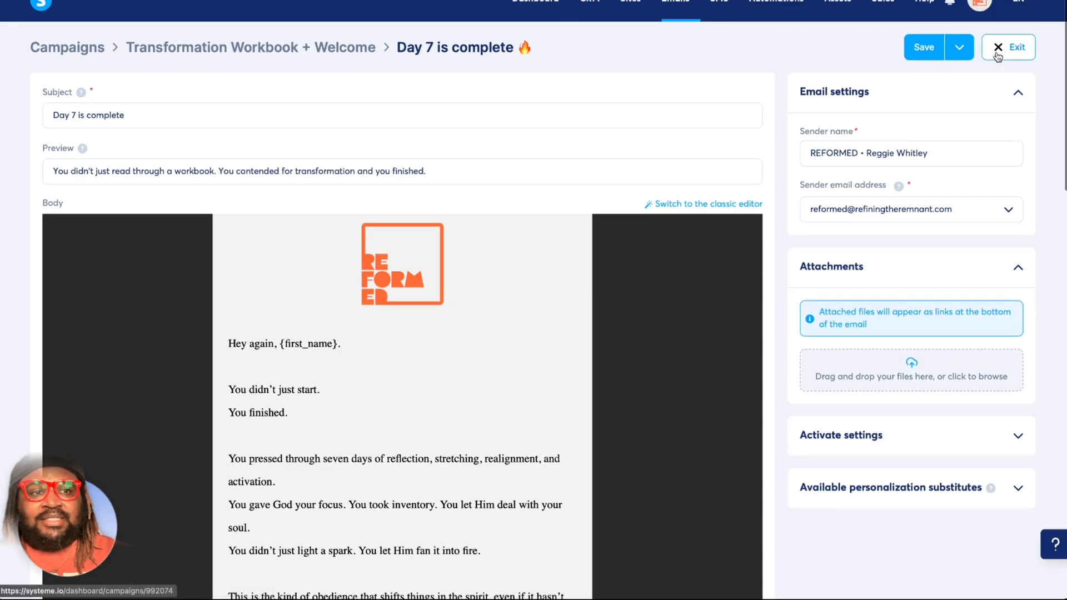
pyautogui.click(1004, 51)
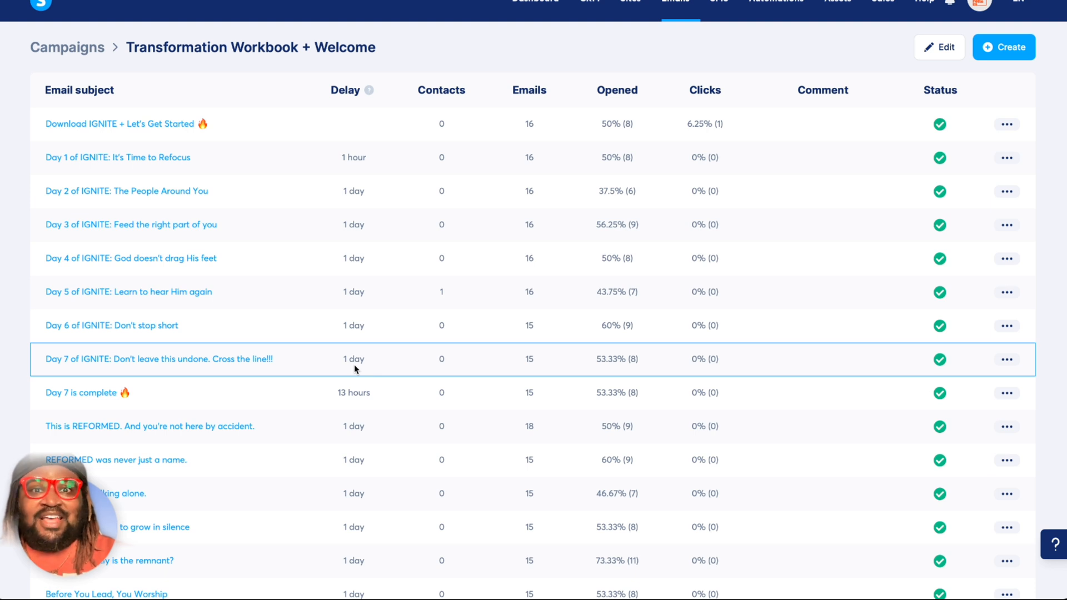
# Look through the welcome sequence's full list of emails and their delays, and return to the campaigns list.
pyautogui.scroll(-1, 354, 369)
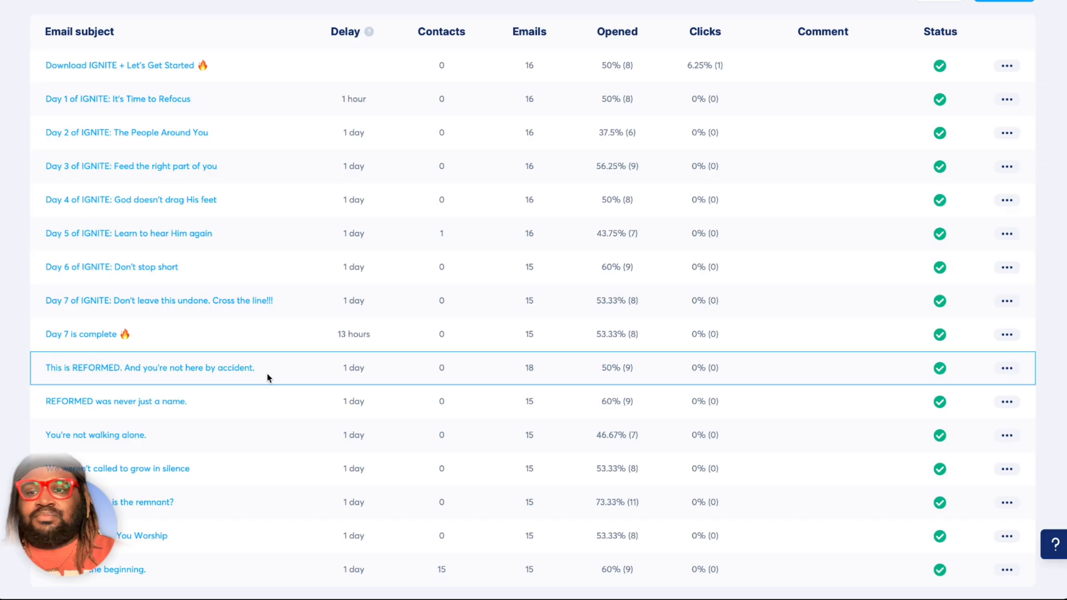
pyautogui.scroll(2, 267, 378)
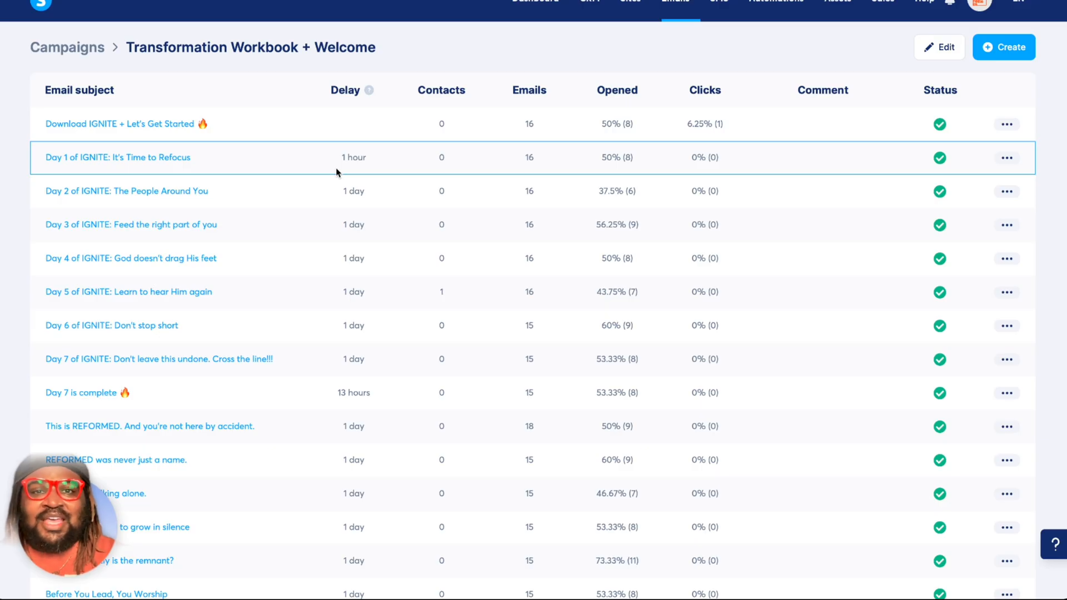
pyautogui.click(67, 49)
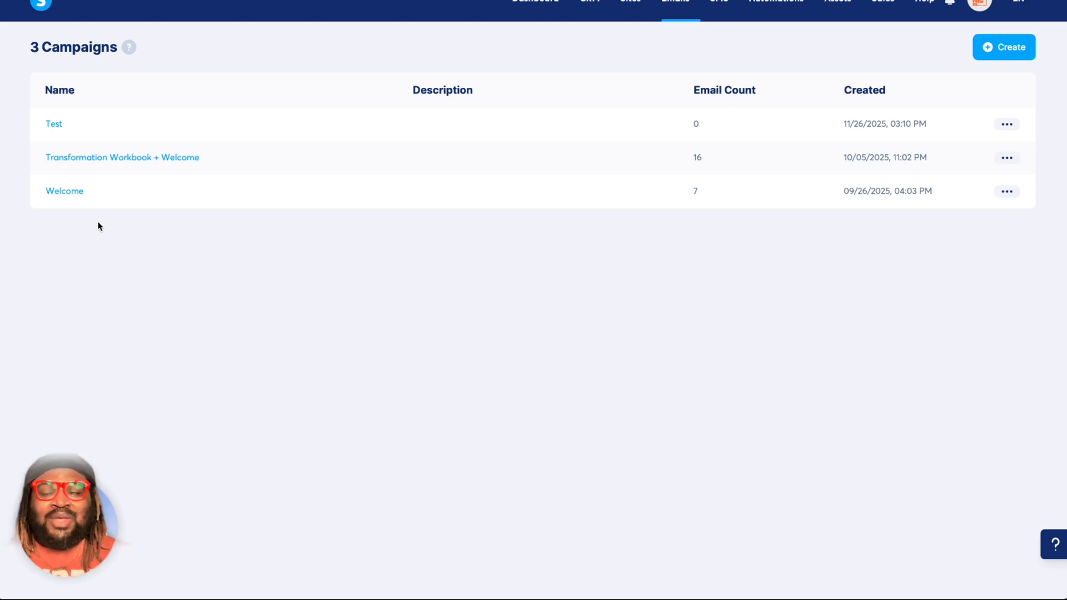
# Open the Test campaign and start a new campaign step with the subject "Welcome".
pyautogui.click(59, 124)
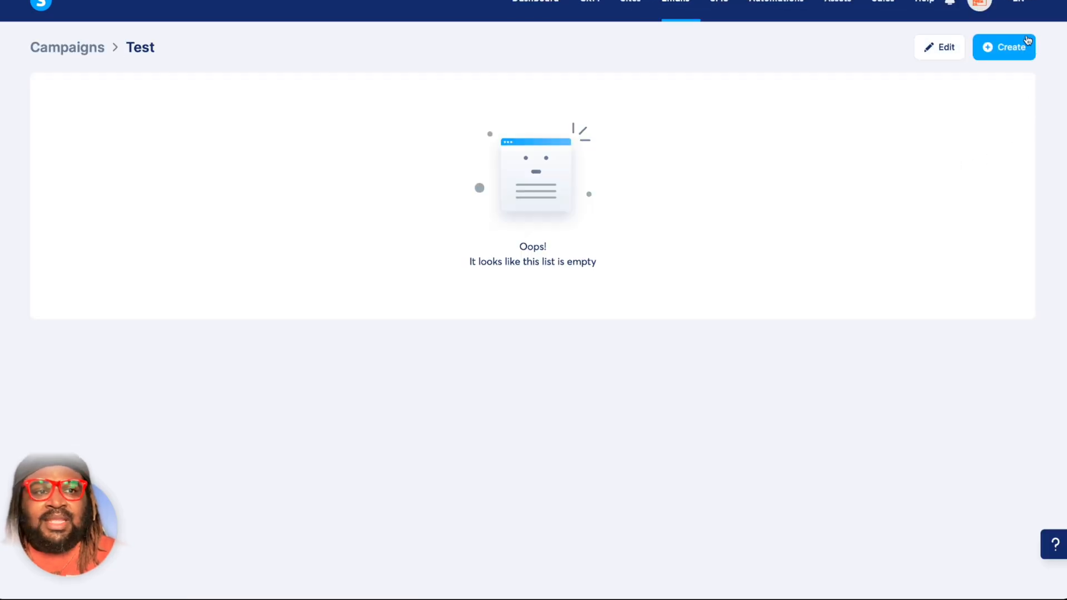
pyautogui.click(1007, 56)
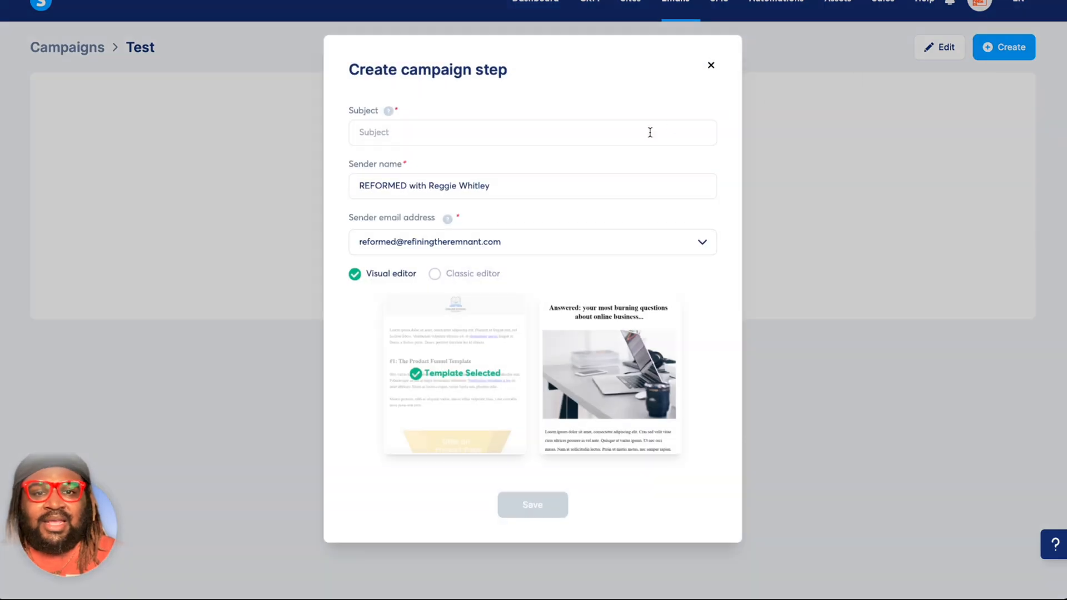
pyautogui.click(646, 134)
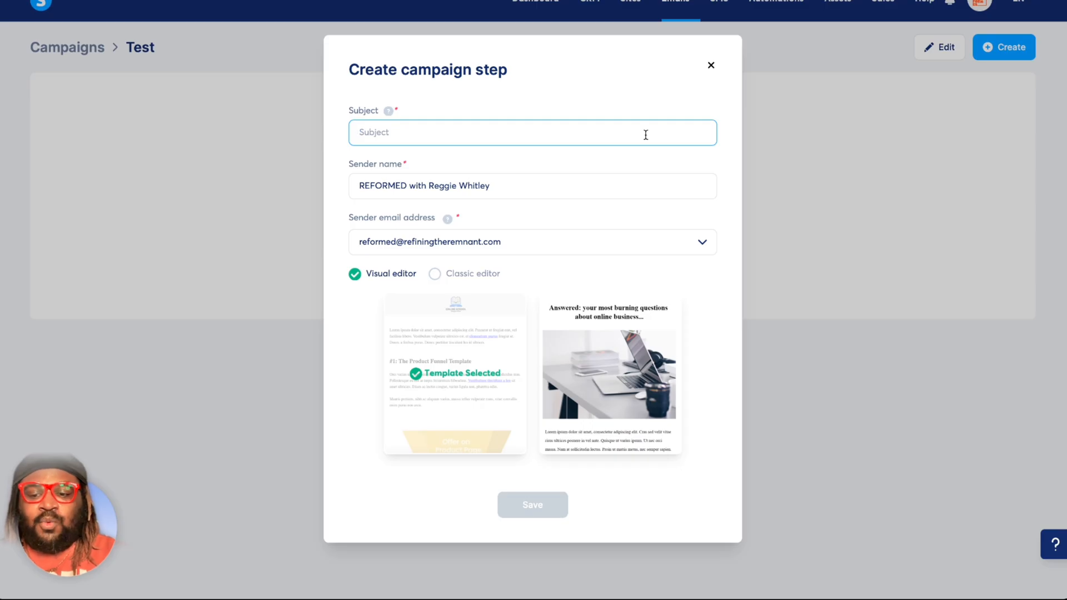
pyautogui.write('Welcome')
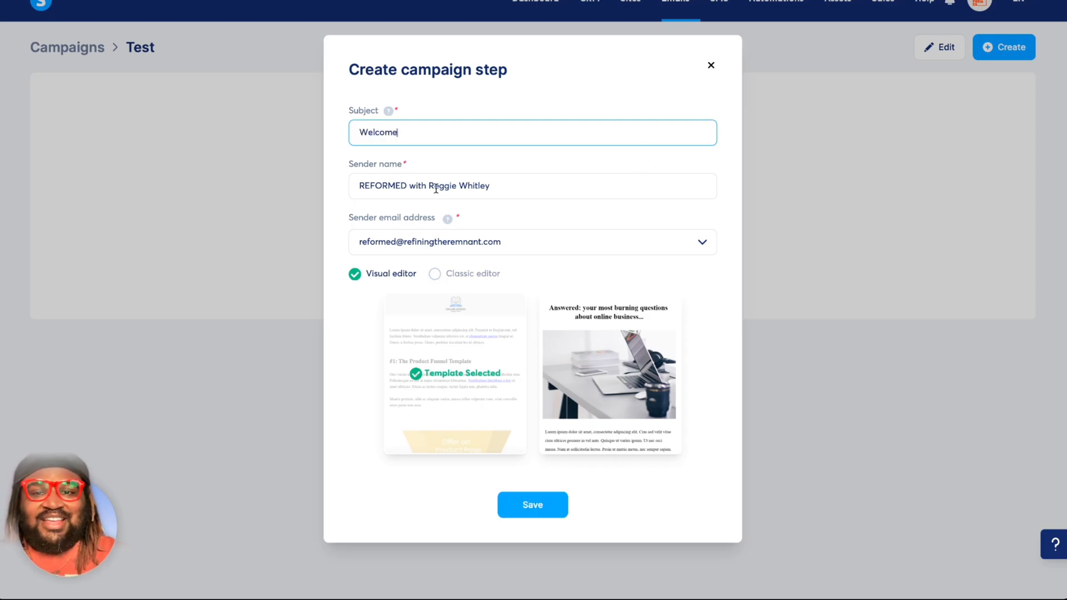
# Remove "REFORMED with" from the sender name, leaving only the person's name, and check the sender email address field.
pyautogui.click(429, 187)
pyautogui.hotkey('shift', 'Home')
pyautogui.press('BackSpace')
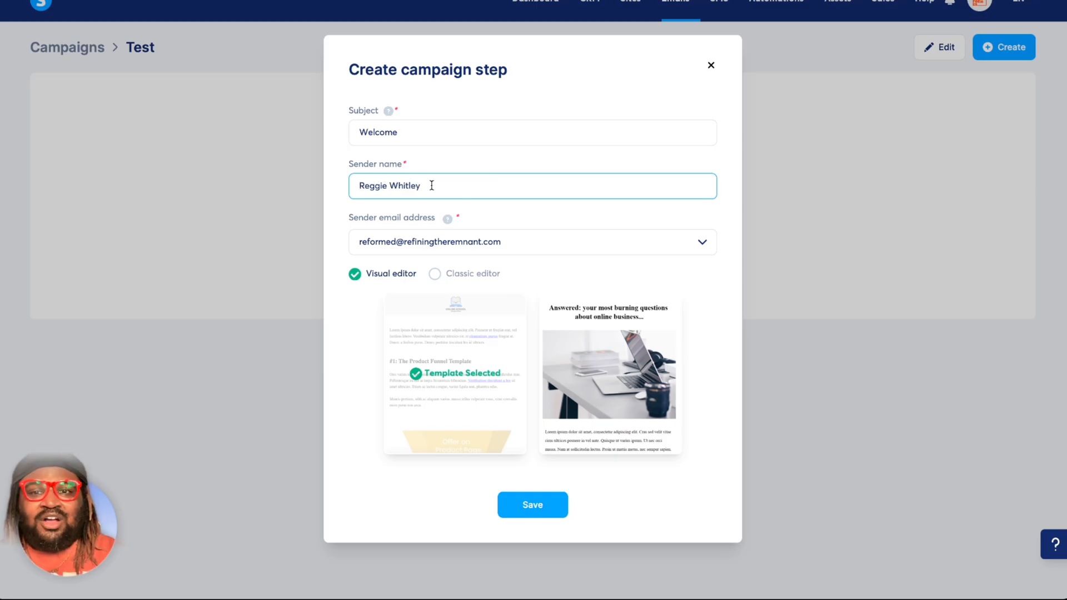
pyautogui.click(360, 188)
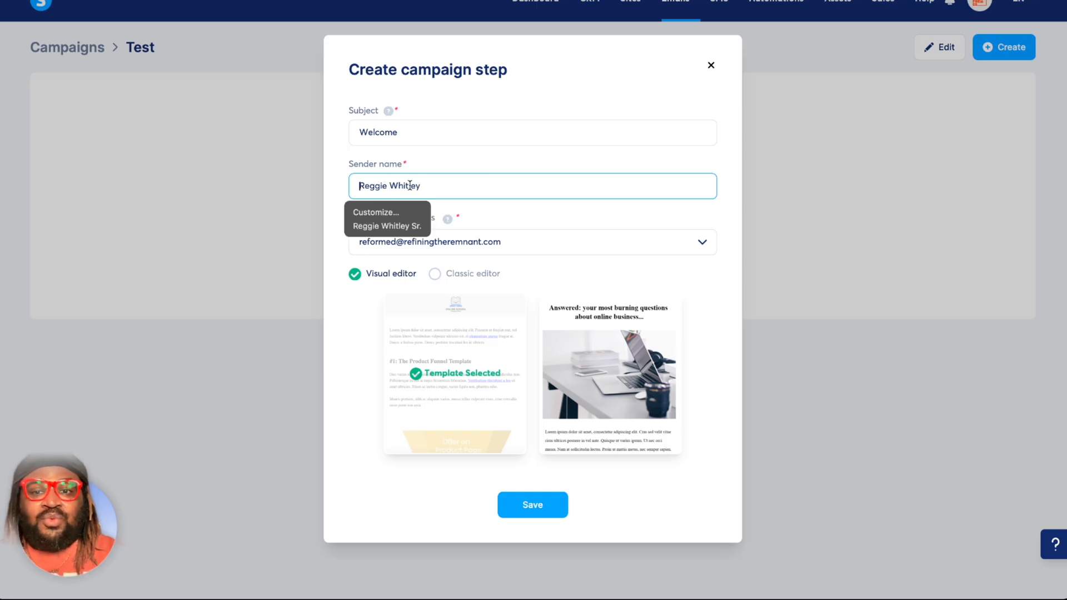
pyautogui.click(443, 166)
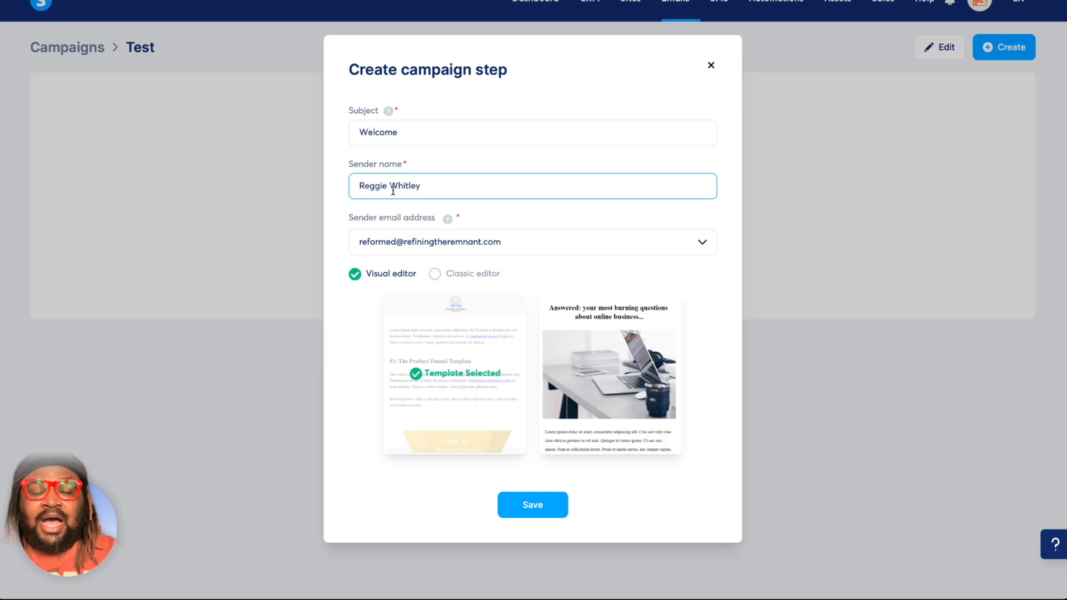
pyautogui.click(503, 242)
pyautogui.click(498, 242)
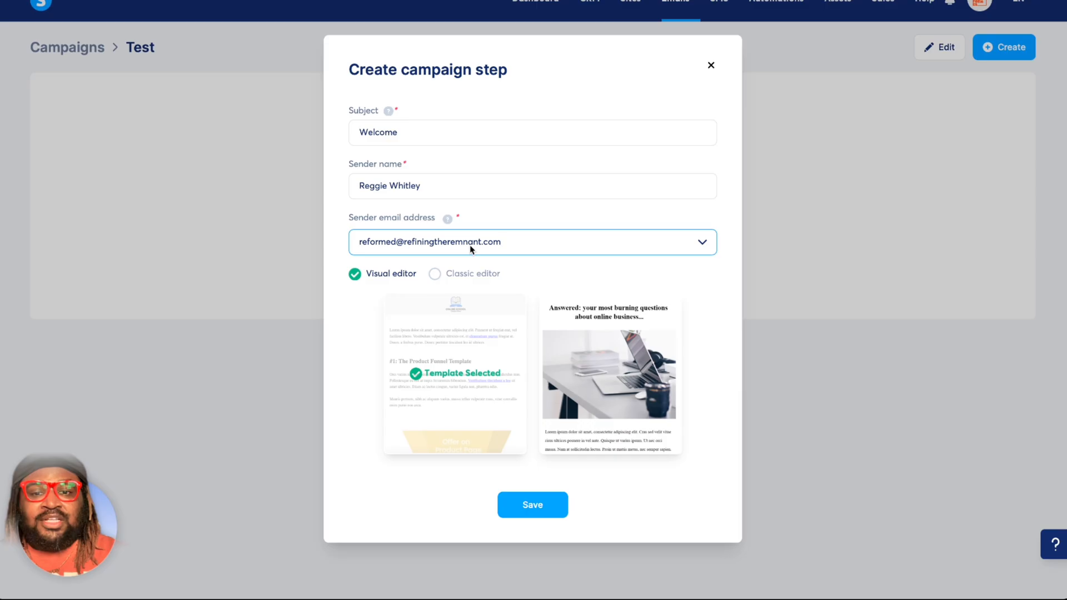
# Choose the visual editor template "Answered: your most burning questions about online business..." and save the campaign step.
pyautogui.click(591, 393)
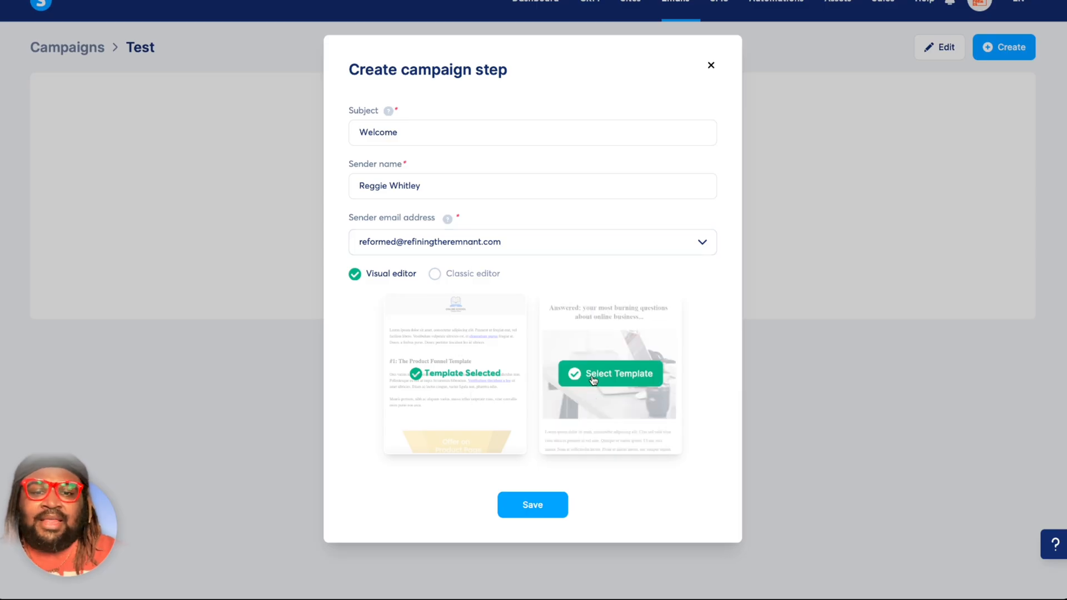
pyautogui.click(593, 380)
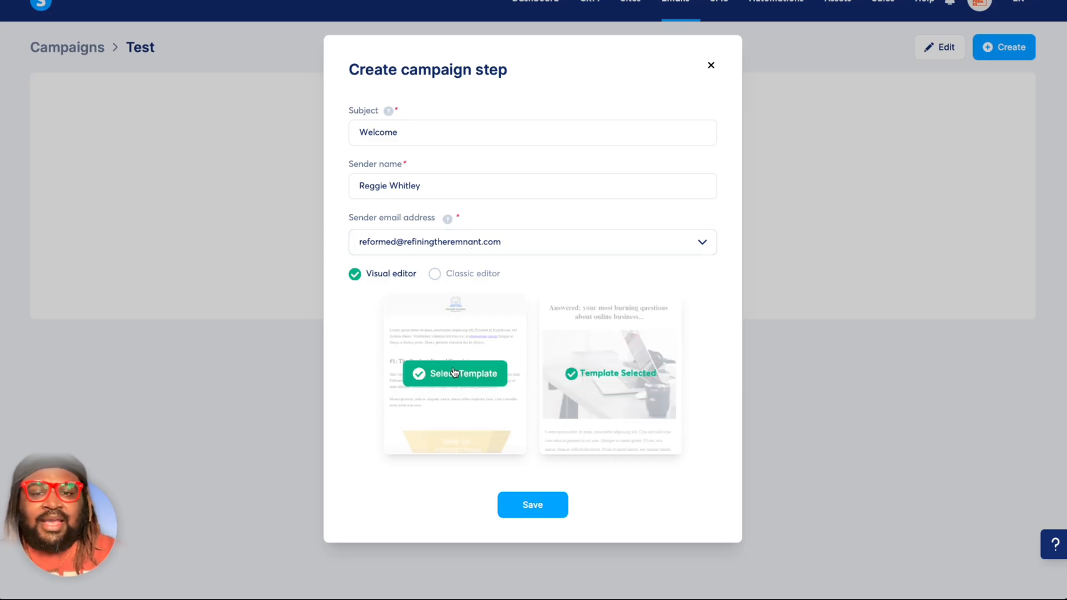
pyautogui.click(453, 371)
pyautogui.click(606, 372)
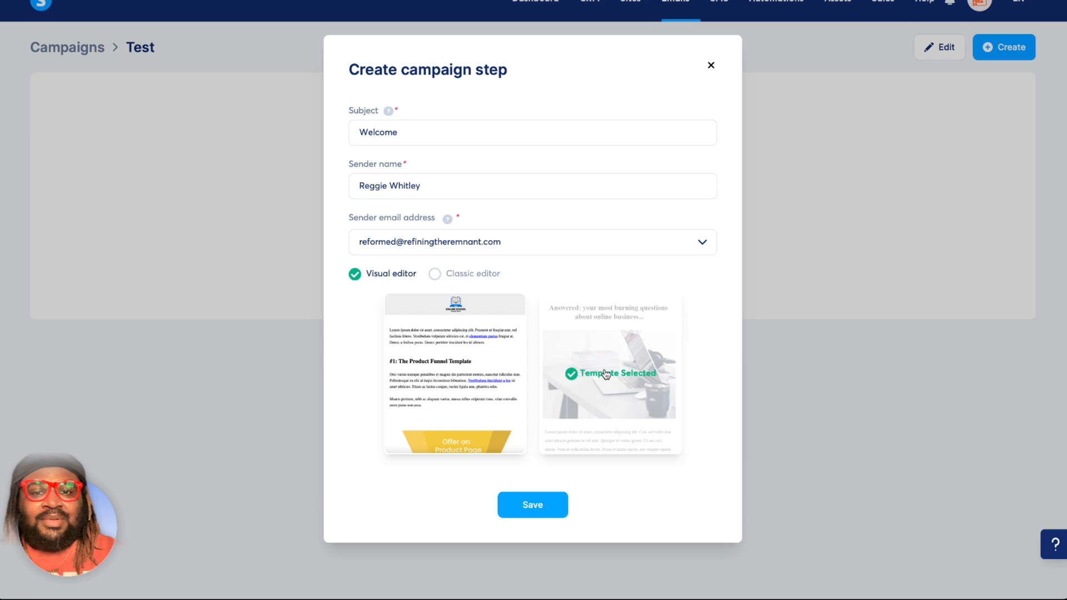
pyautogui.click(543, 508)
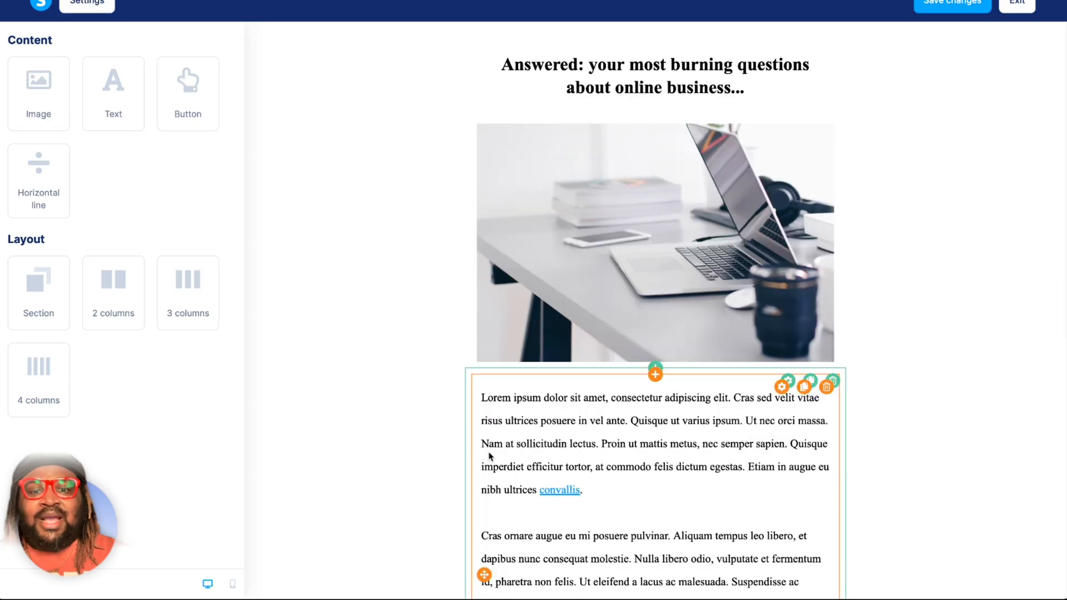
# Look through the template's content and replace its heading text with "change".
pyautogui.scroll(-8, 396, 415)
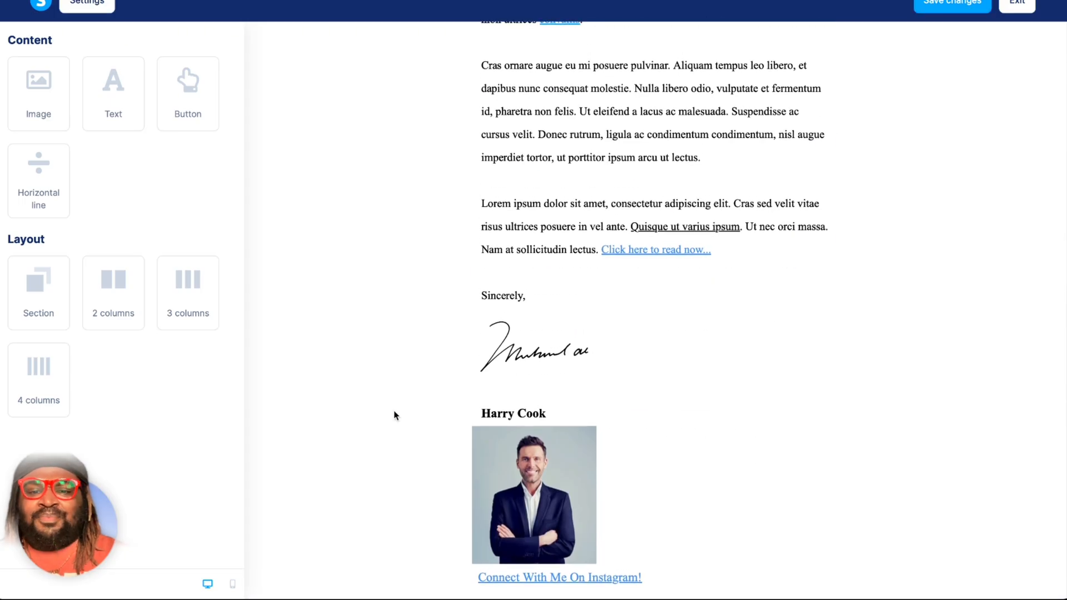
pyautogui.scroll(8, 396, 416)
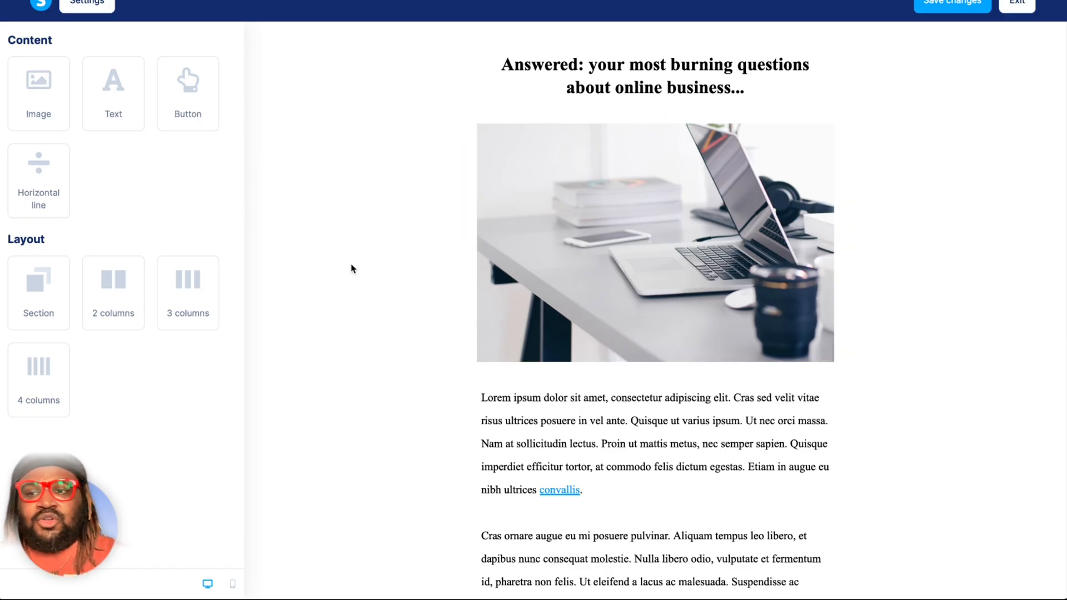
pyautogui.click(674, 70)
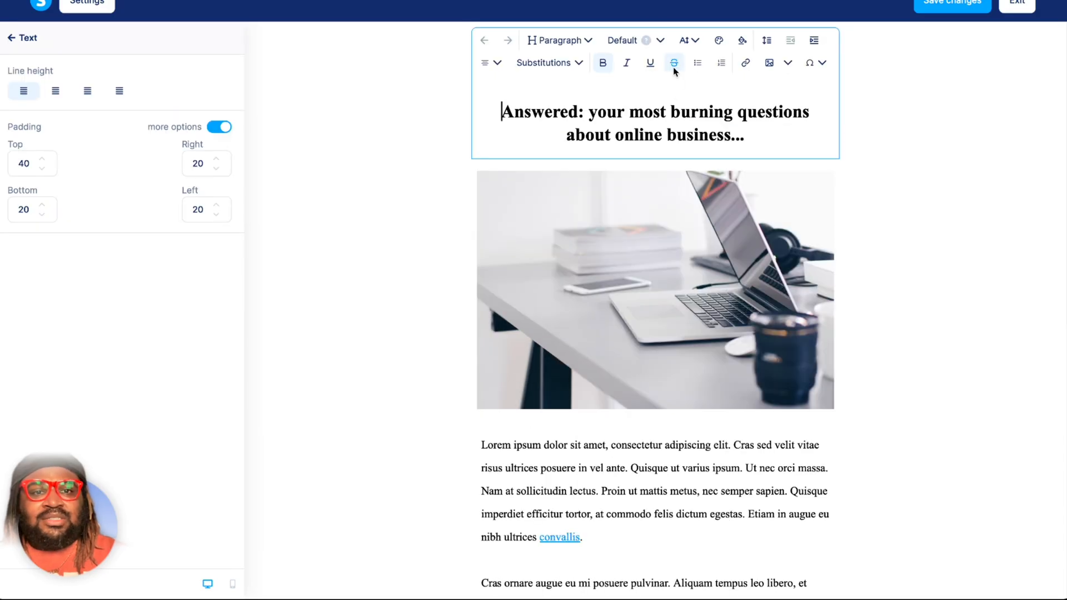
pyautogui.tripleClick(662, 111)
pyautogui.write('change')
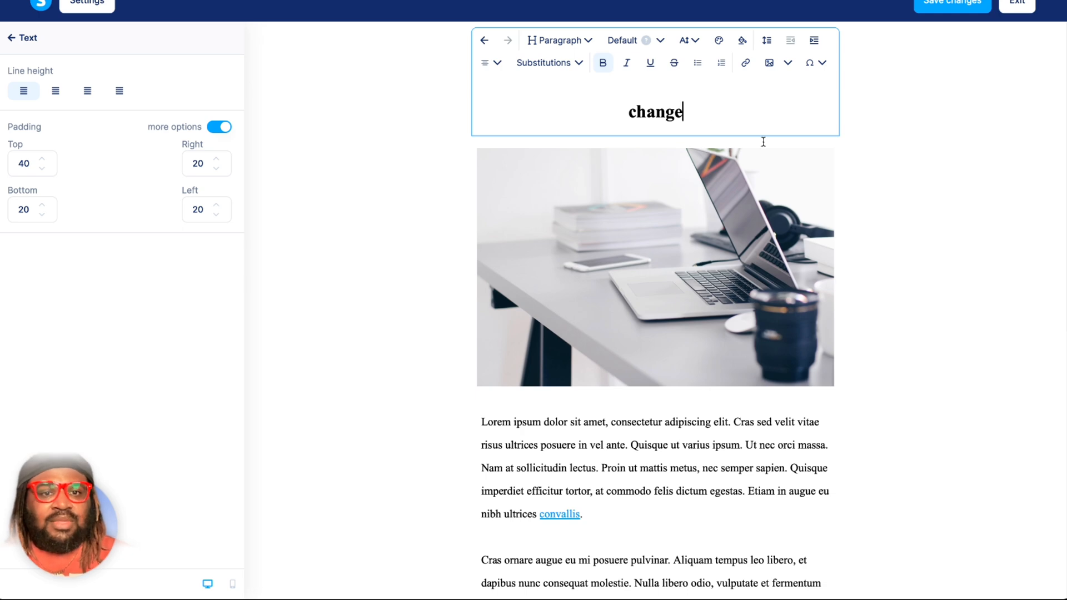
pyautogui.click(899, 210)
pyautogui.click(726, 80)
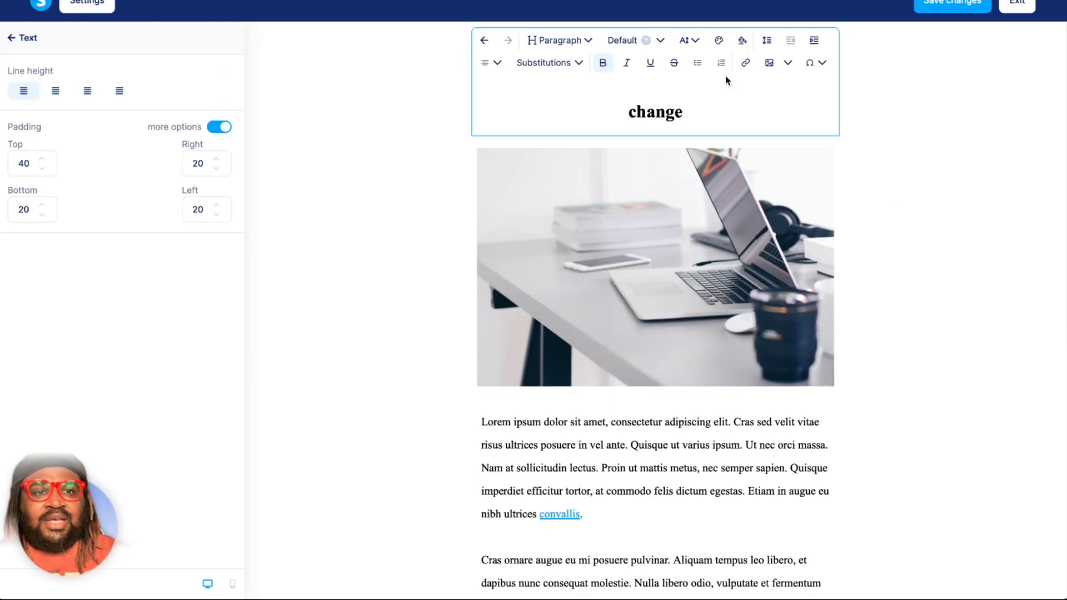
pyautogui.click(880, 110)
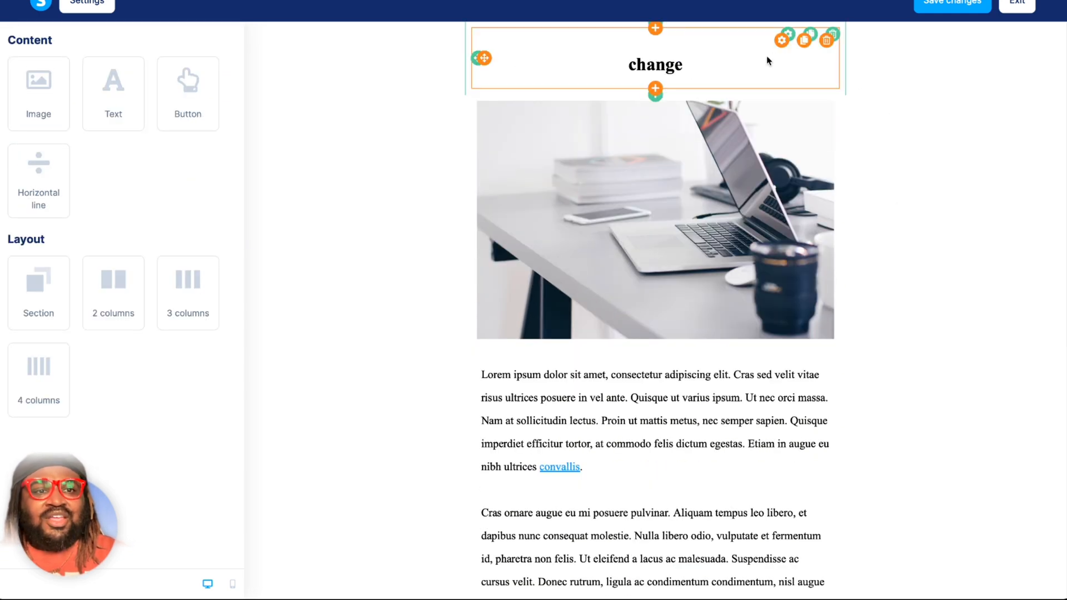
# Delete the heading element above the laptop image, and remove the empty section that held it.
pyautogui.click(826, 45)
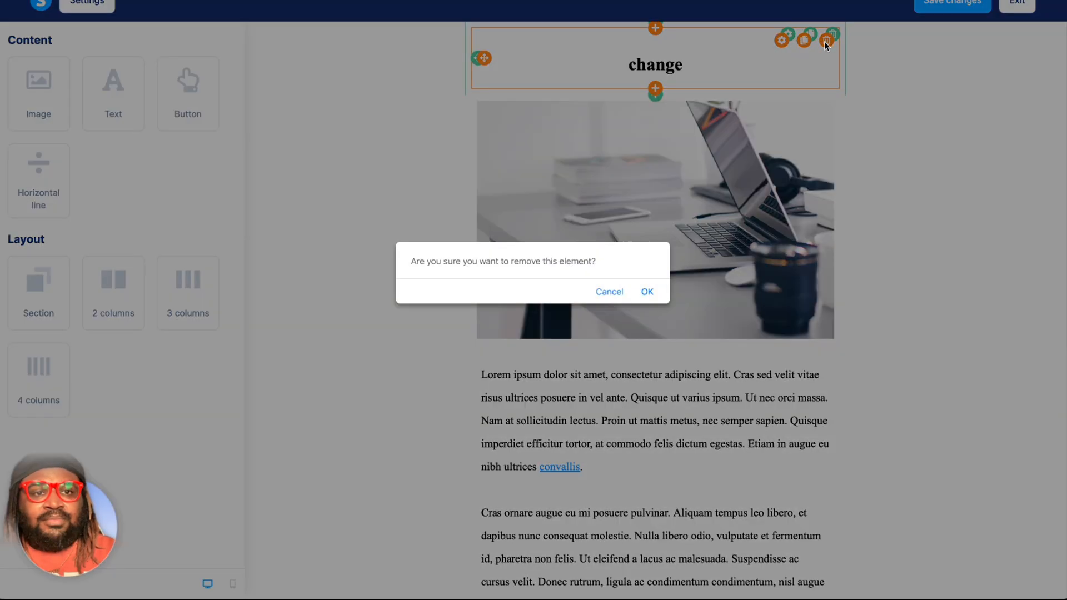
pyautogui.click(647, 295)
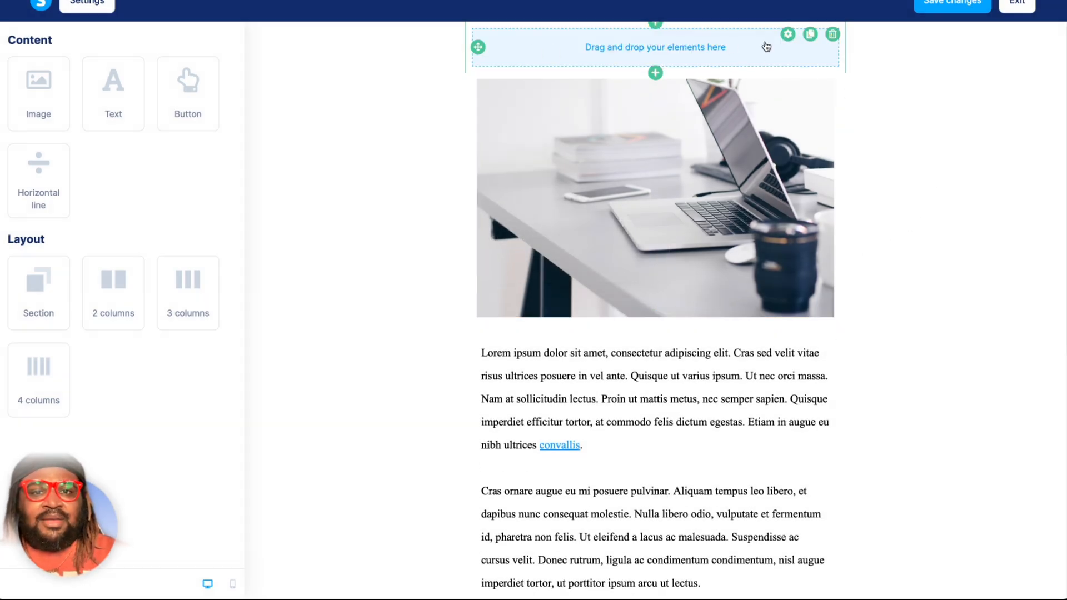
pyautogui.click(795, 55)
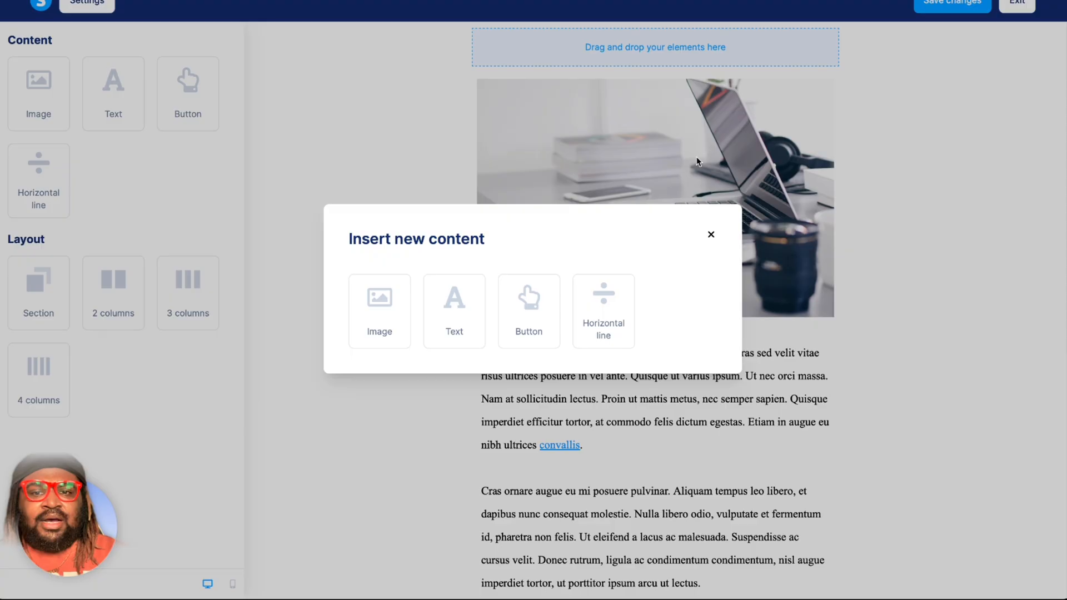
pyautogui.click(711, 239)
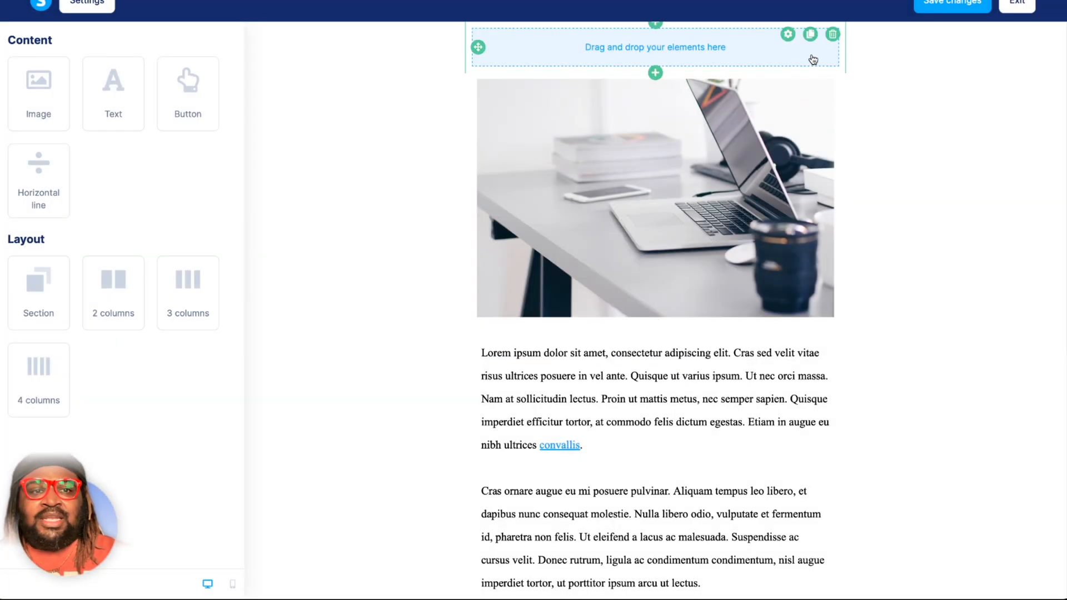
pyautogui.click(833, 35)
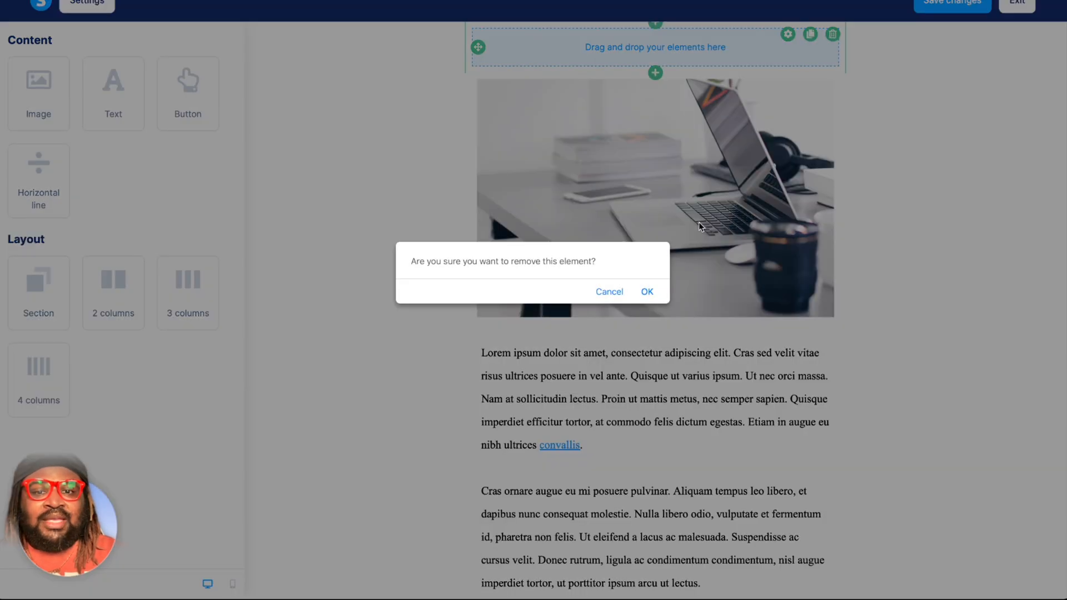
pyautogui.click(649, 293)
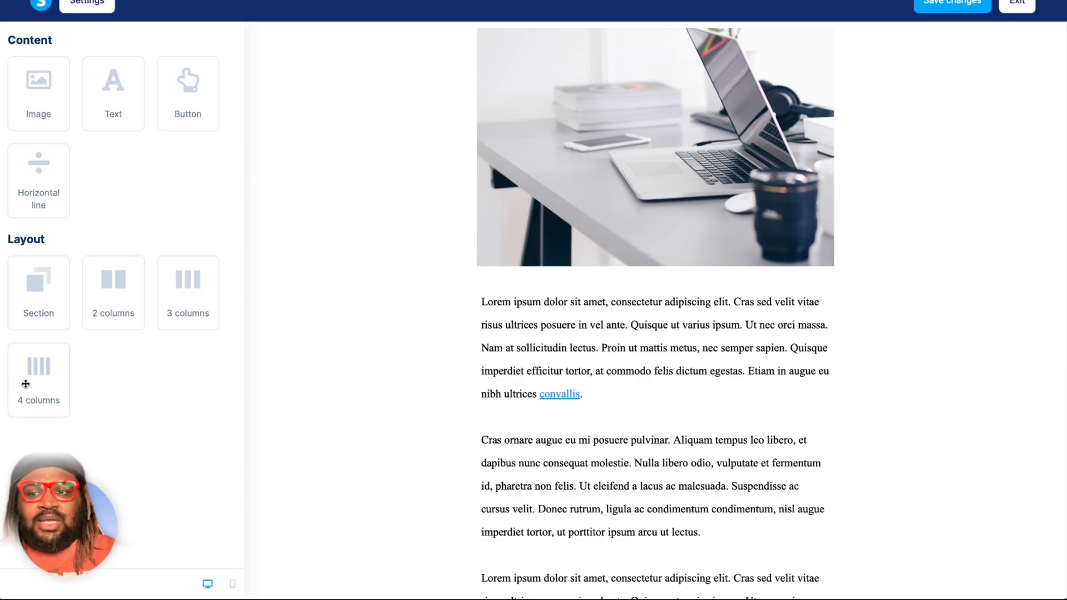
# Add a section with a text element below the laptop image, and delete that section again.
pyautogui.moveTo(36, 303); pyautogui.dragTo(628, 34)
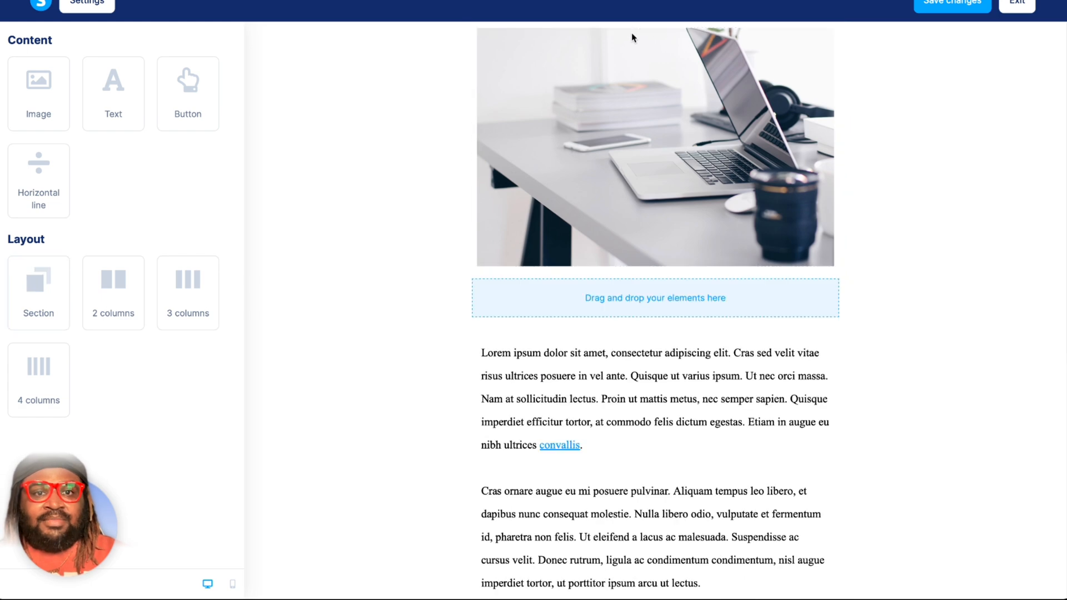
pyautogui.moveTo(111, 110); pyautogui.dragTo(591, 303)
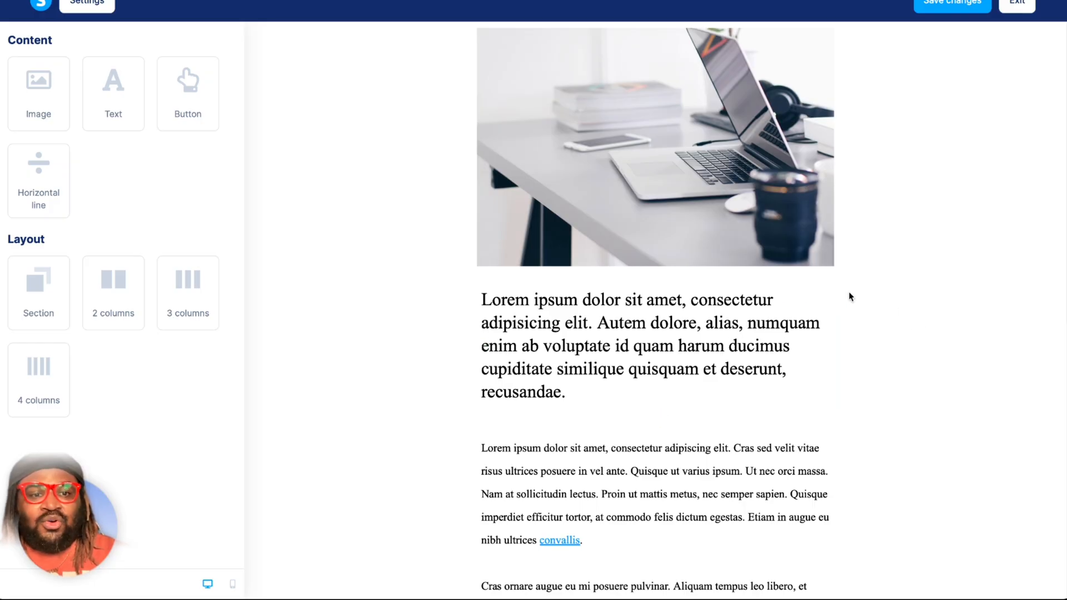
pyautogui.click(833, 286)
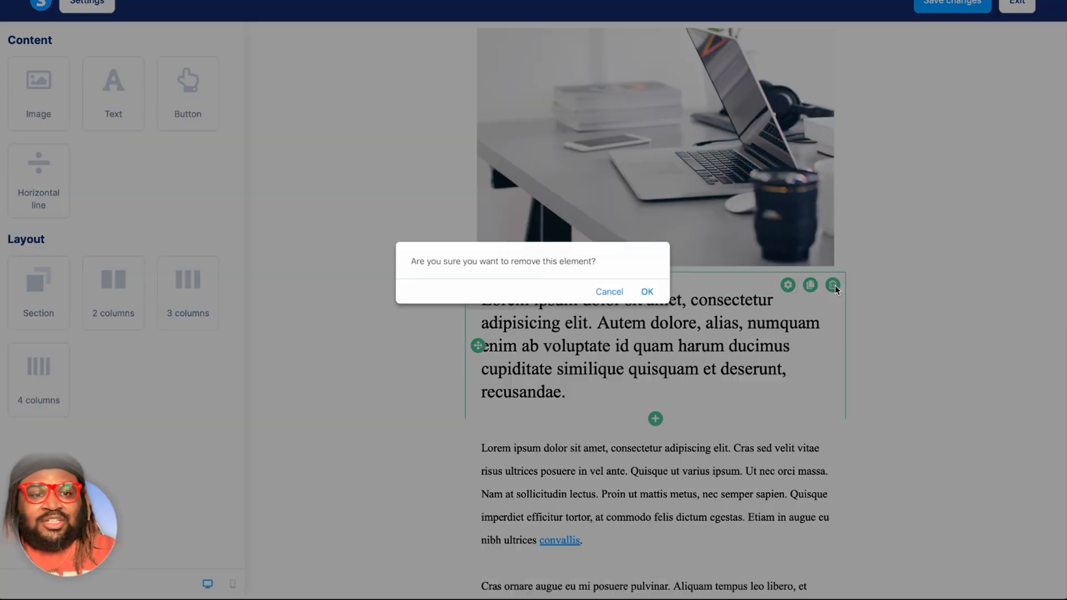
pyautogui.click(644, 289)
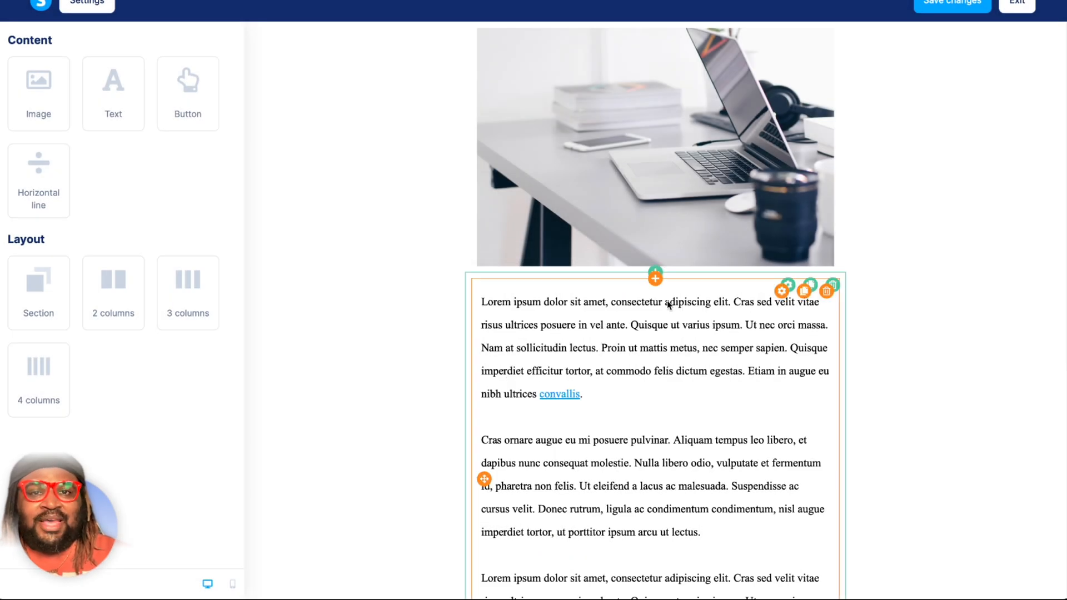
# Replace the laptop image with ReformedLogo.jpg from the uploaded files.
pyautogui.click(746, 192)
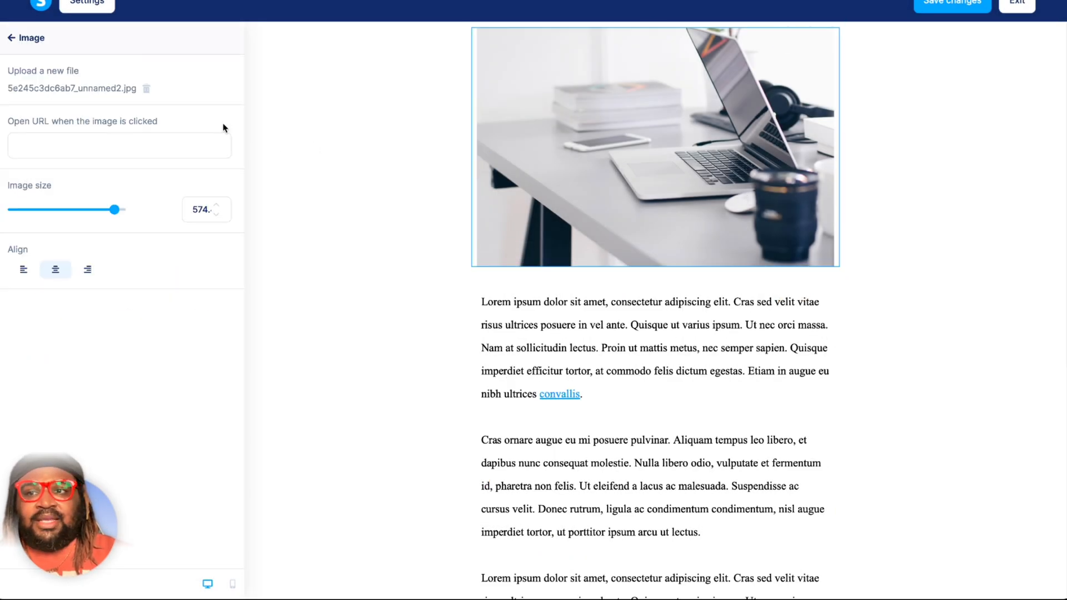
pyautogui.click(146, 88)
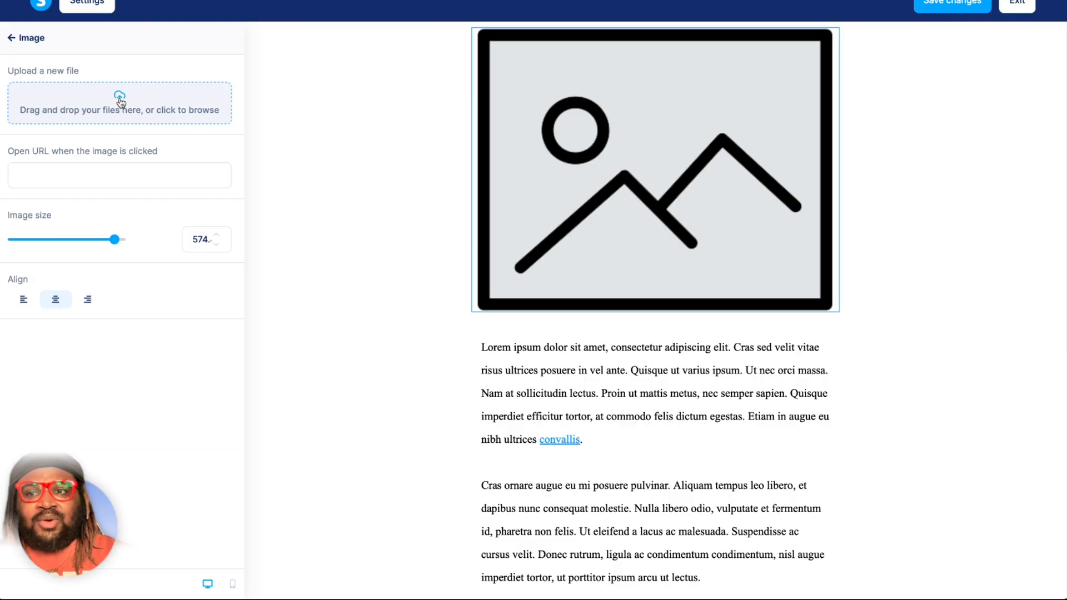
pyautogui.click(120, 101)
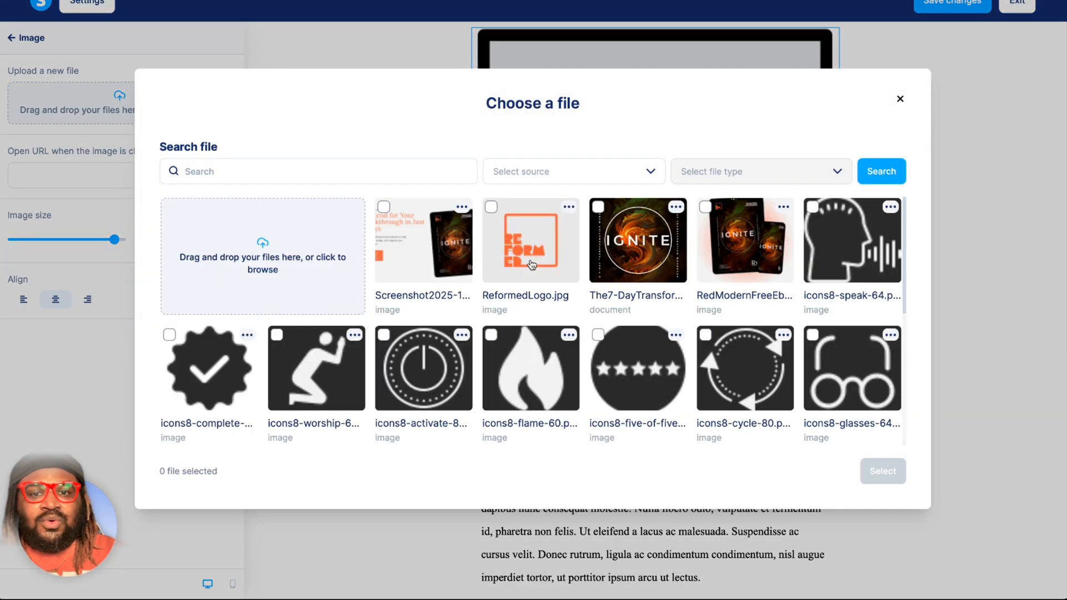
pyautogui.click(532, 265)
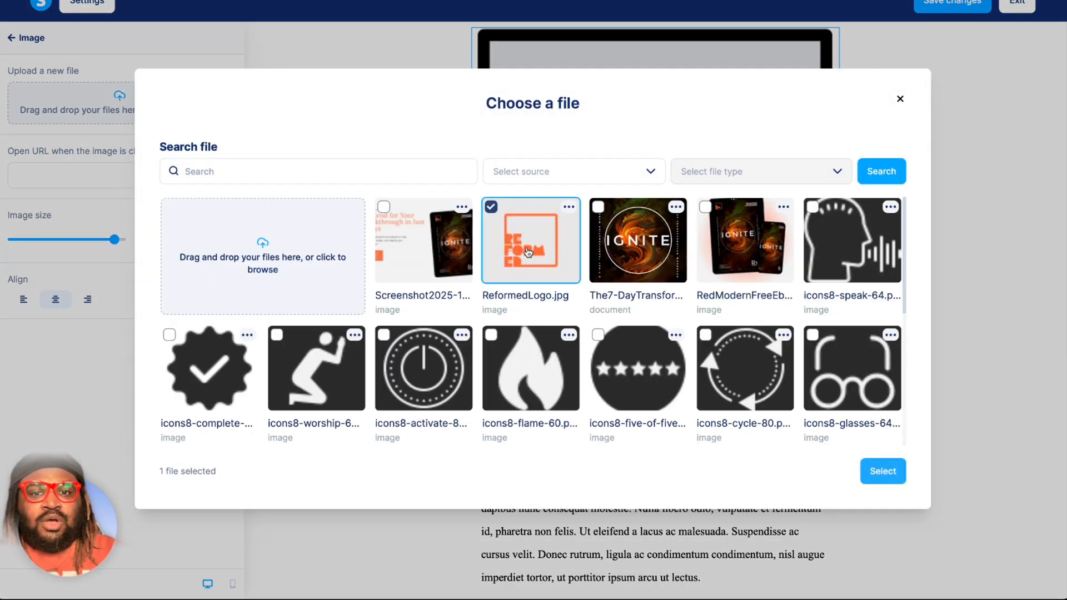
pyautogui.click(875, 478)
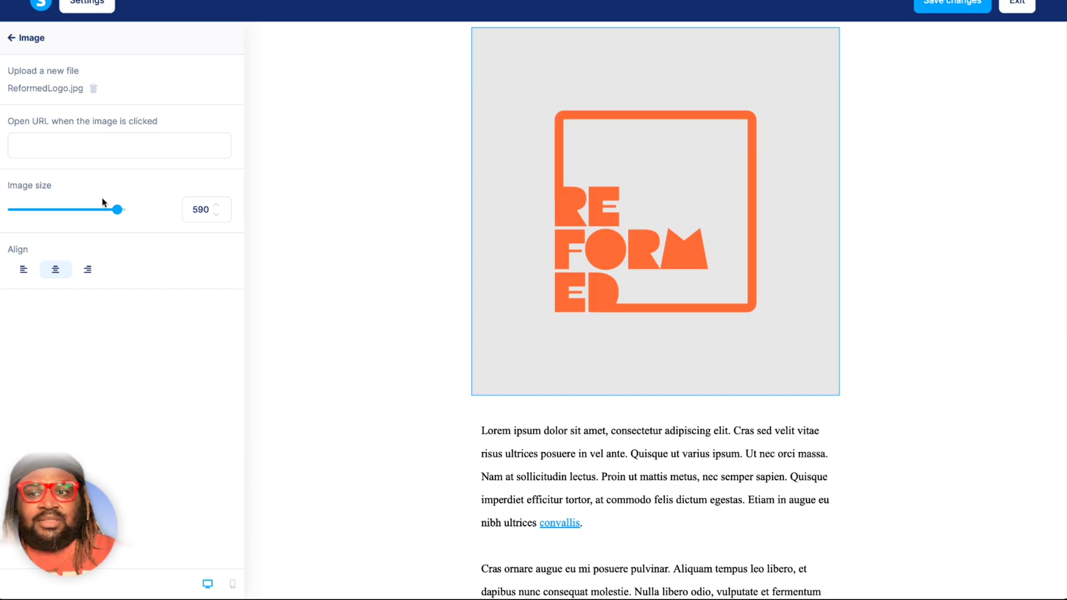
pyautogui.moveTo(117, 209); pyautogui.dragTo(45, 210)
pyautogui.click(61, 144)
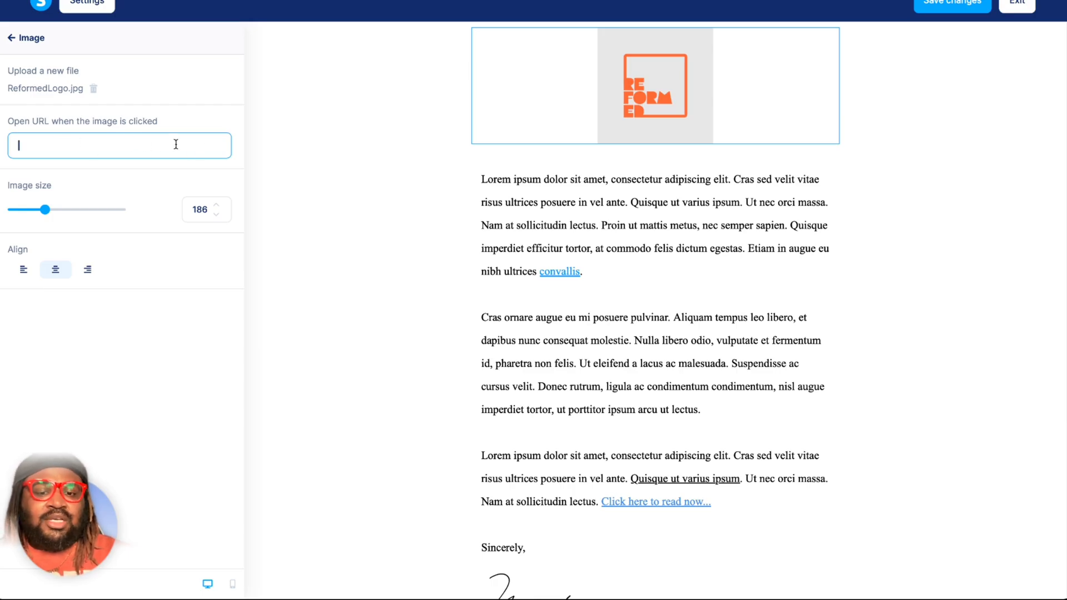
pyautogui.write('goog')
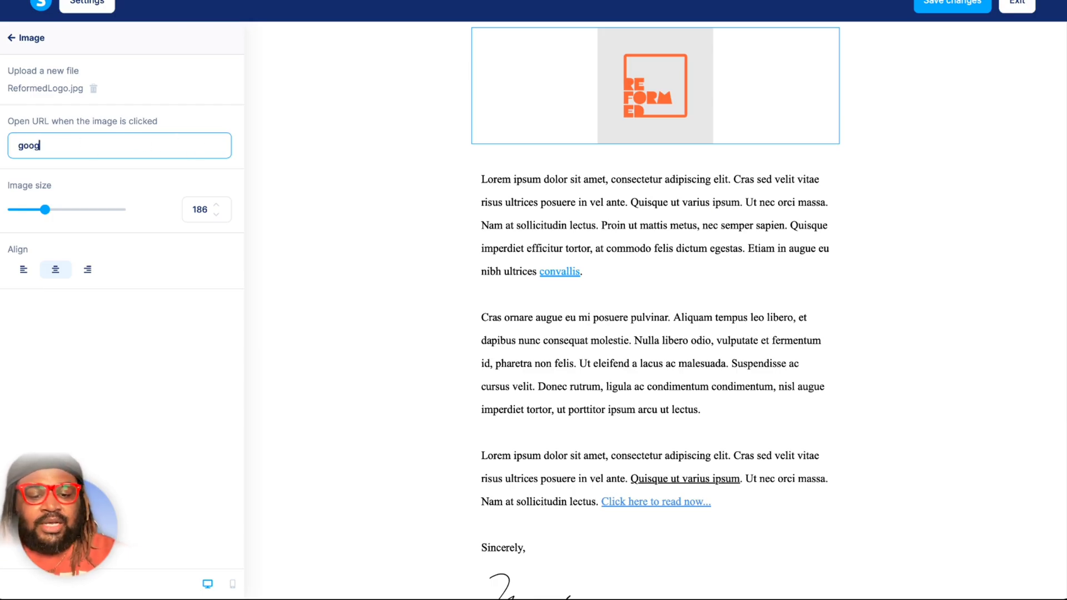
pyautogui.write('le.com')
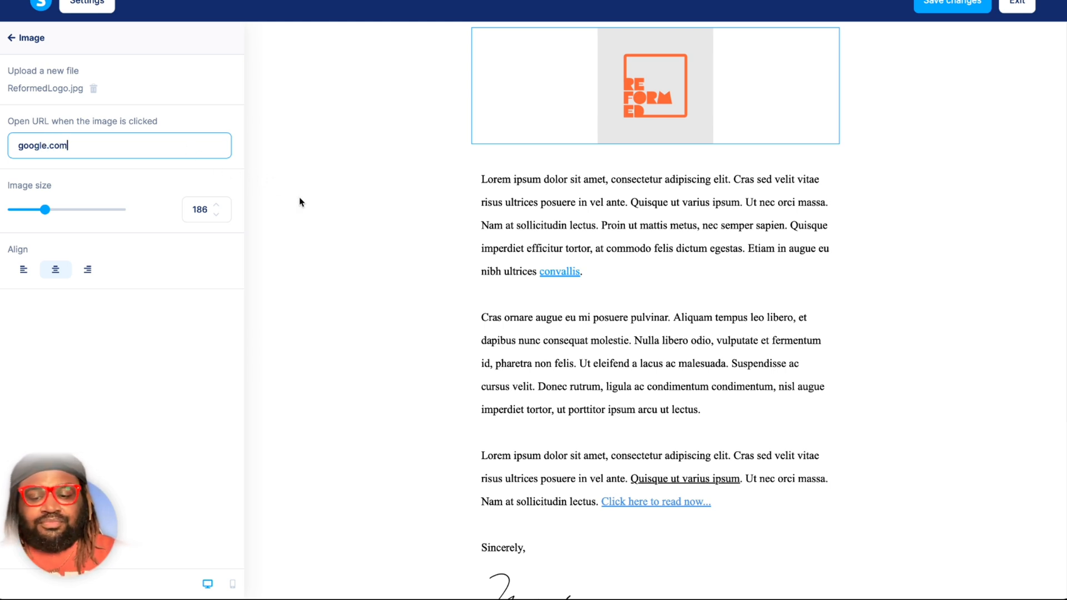
pyautogui.press('Home')
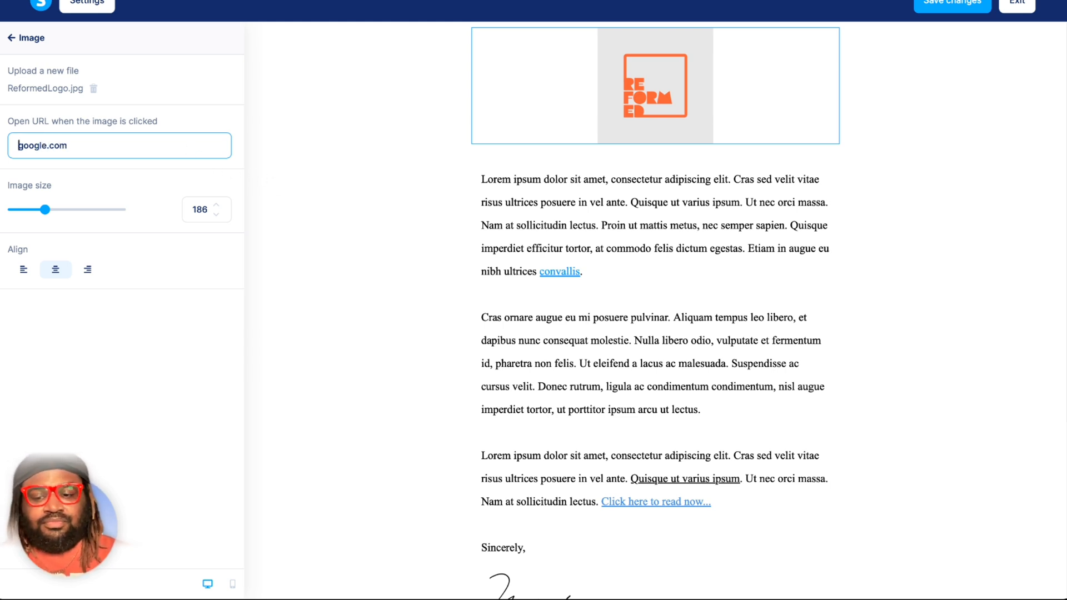
pyautogui.write('www.')
# Set the logo's image size to 221, try left and right alignment, and keep it centered.
pyautogui.moveTo(45, 210); pyautogui.dragTo(52, 209)
pyautogui.click(24, 271)
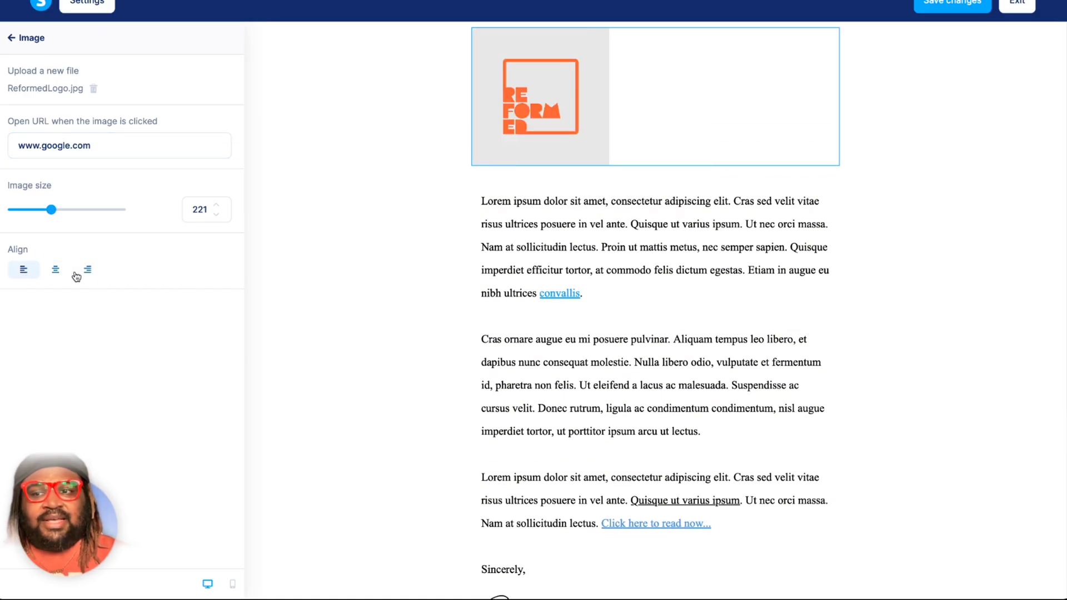
pyautogui.click(87, 270)
pyautogui.click(24, 270)
pyautogui.click(56, 271)
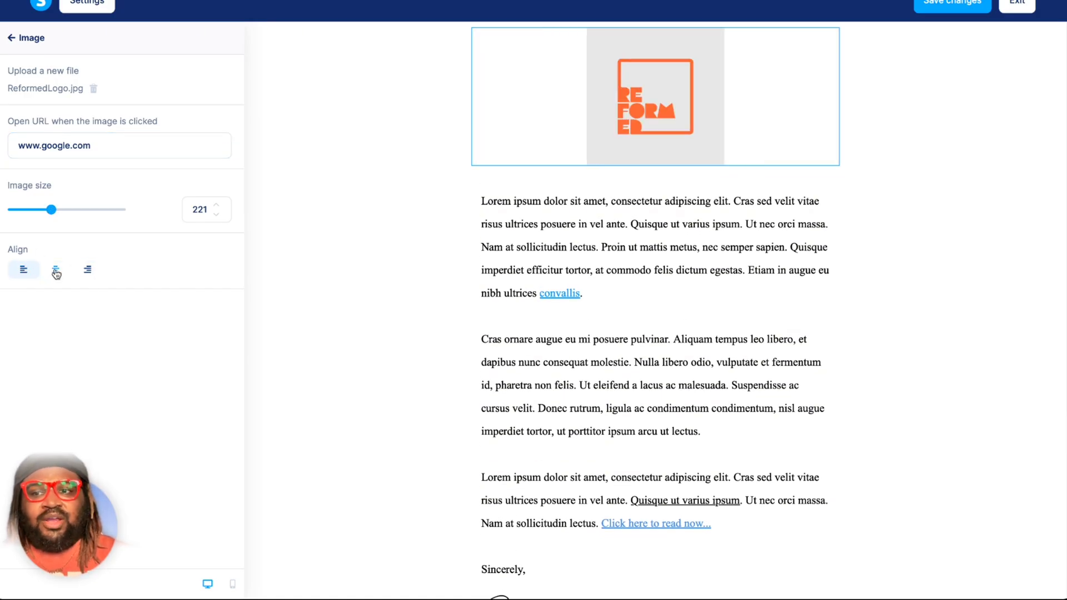
pyautogui.click(453, 218)
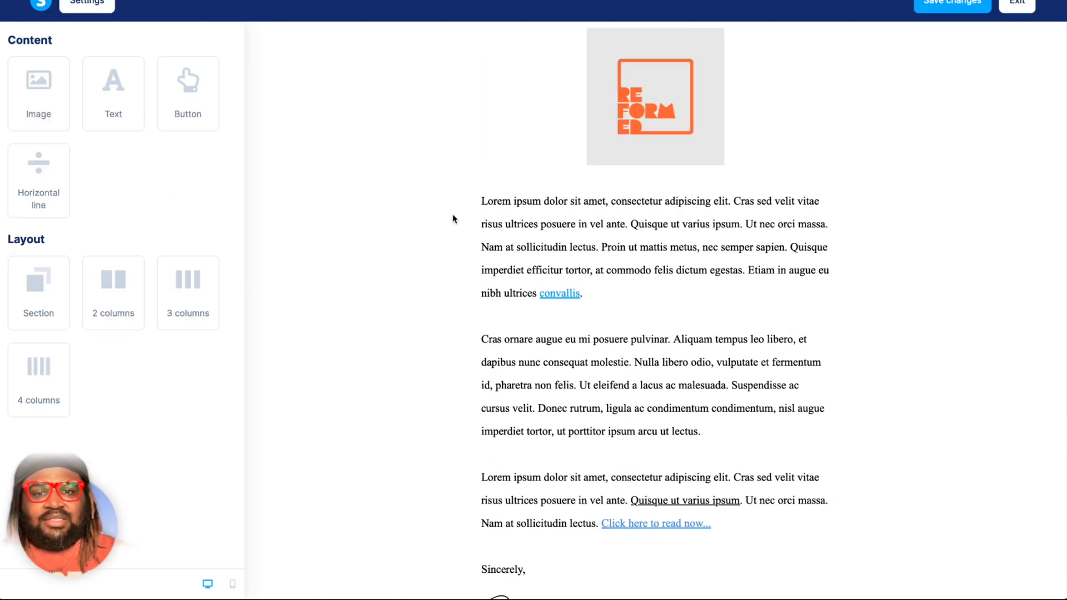
# Replace all the lorem ipsum body text below the logo with "change".
pyautogui.click(622, 377)
pyautogui.tripleClick(620, 374)
pyautogui.hotkey('ctrl', 'a')
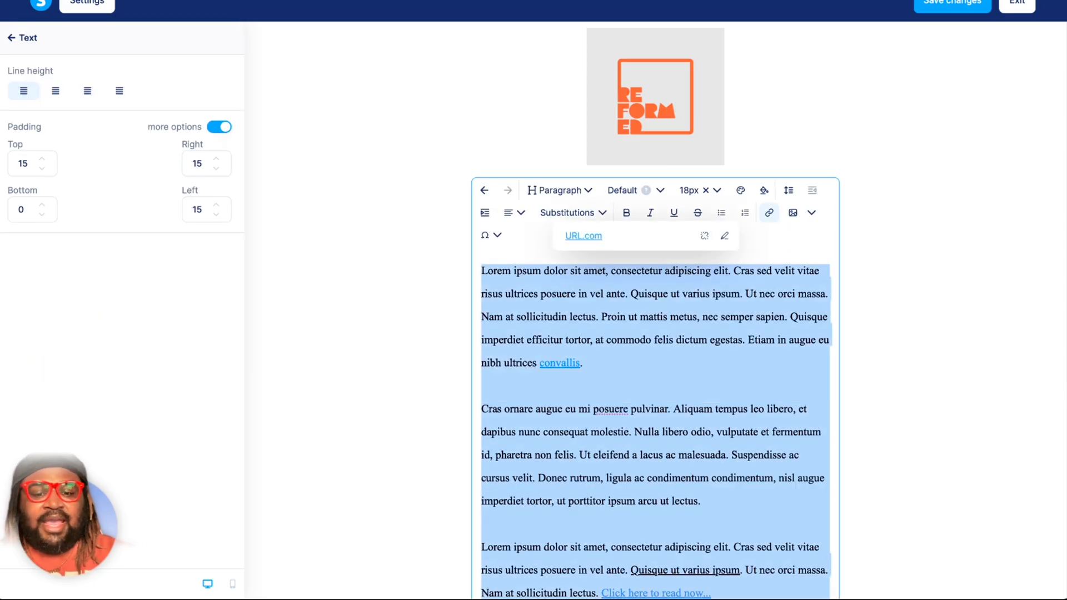
pyautogui.write('change')
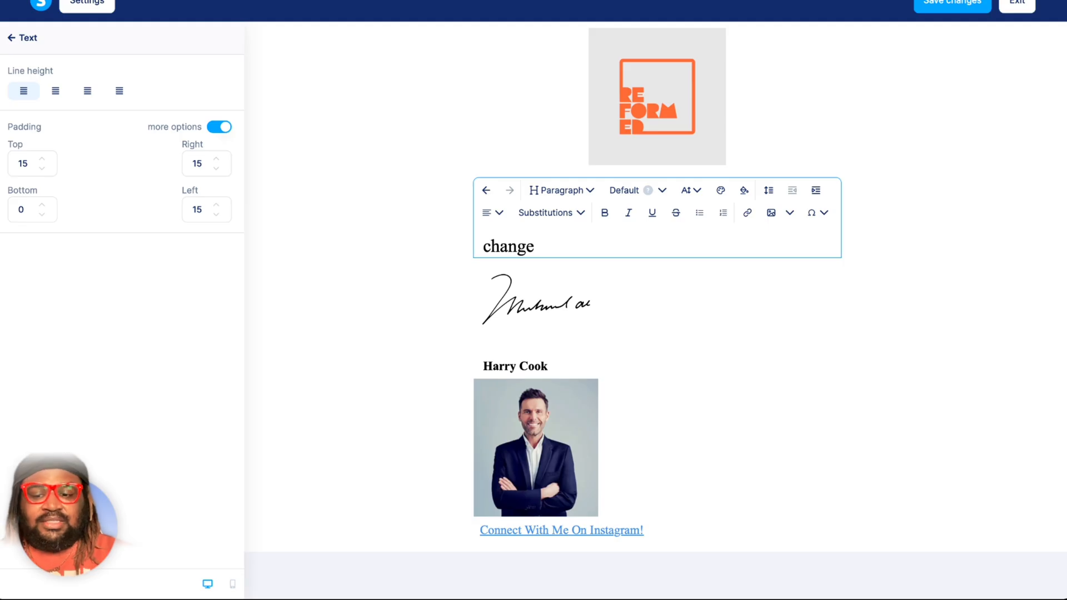
# Try the Header 3 style on the word "change" and return it to Paragraph.
pyautogui.hotkey('ctrl', 'a')
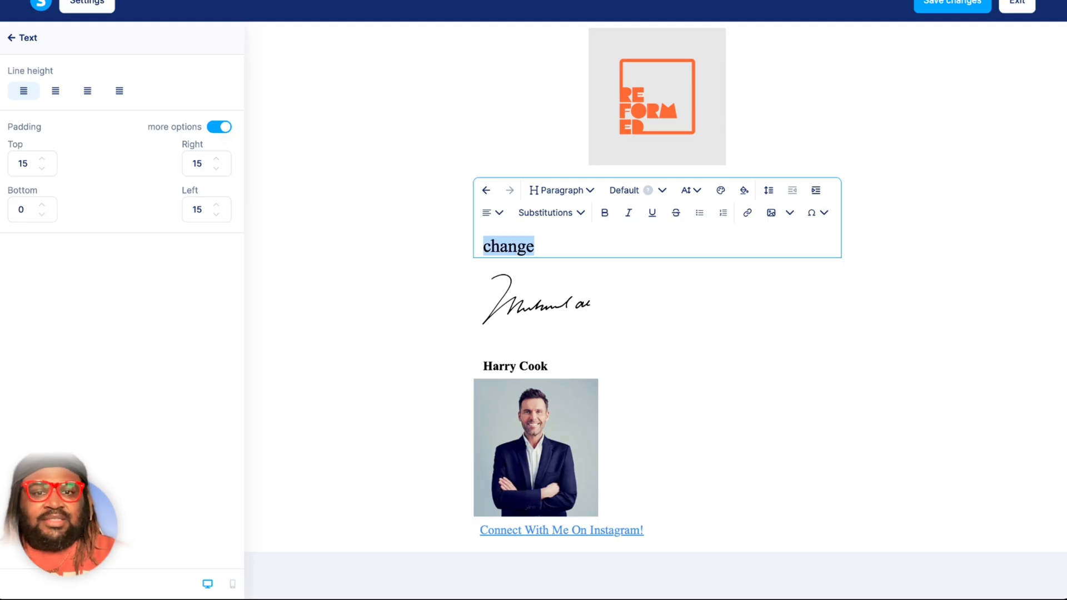
pyautogui.click(589, 192)
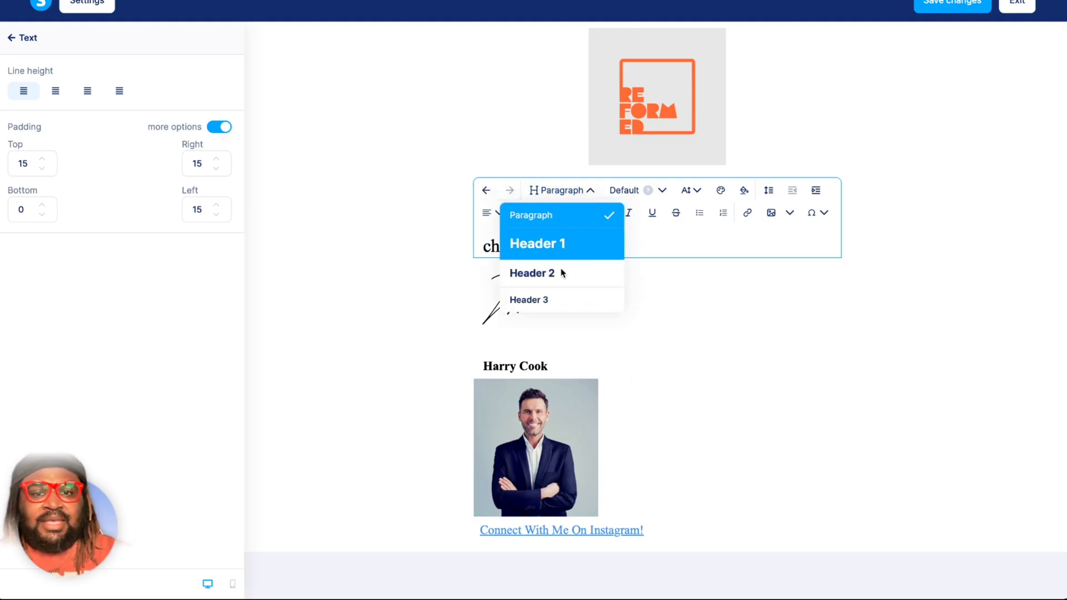
pyautogui.click(556, 299)
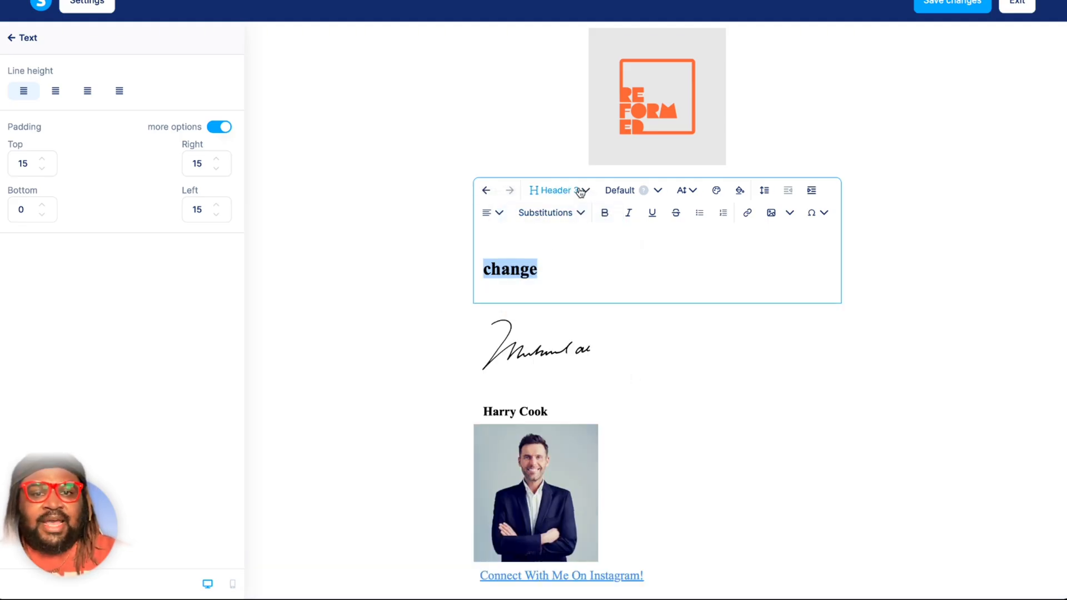
pyautogui.click(581, 190)
pyautogui.click(574, 214)
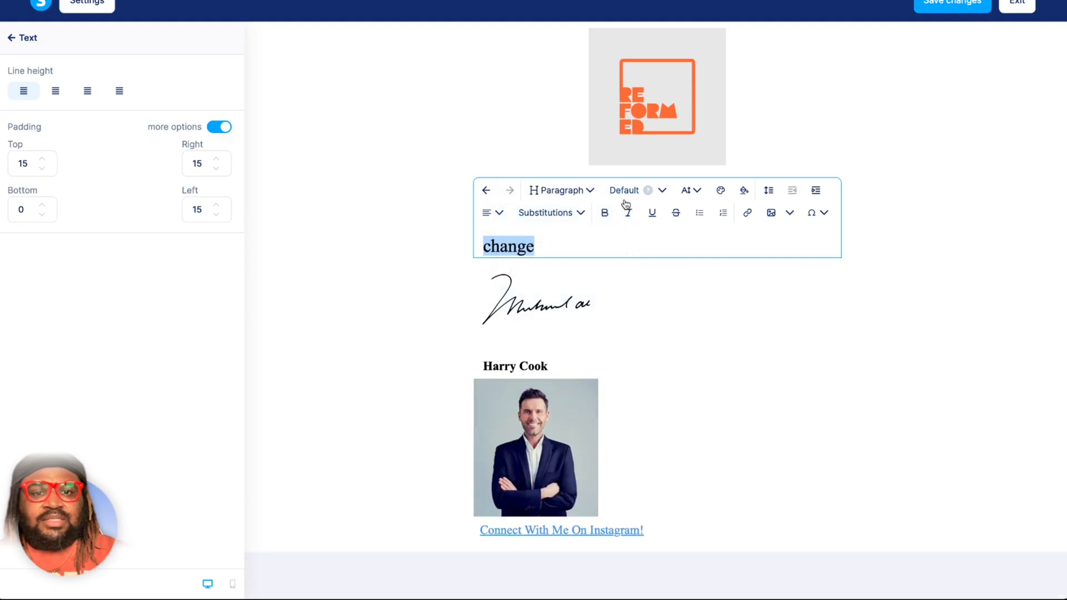
# Try the Lucida and Garamond fonts on the word "change", and set its font to Helvetica.
pyautogui.click(661, 191)
pyautogui.click(631, 269)
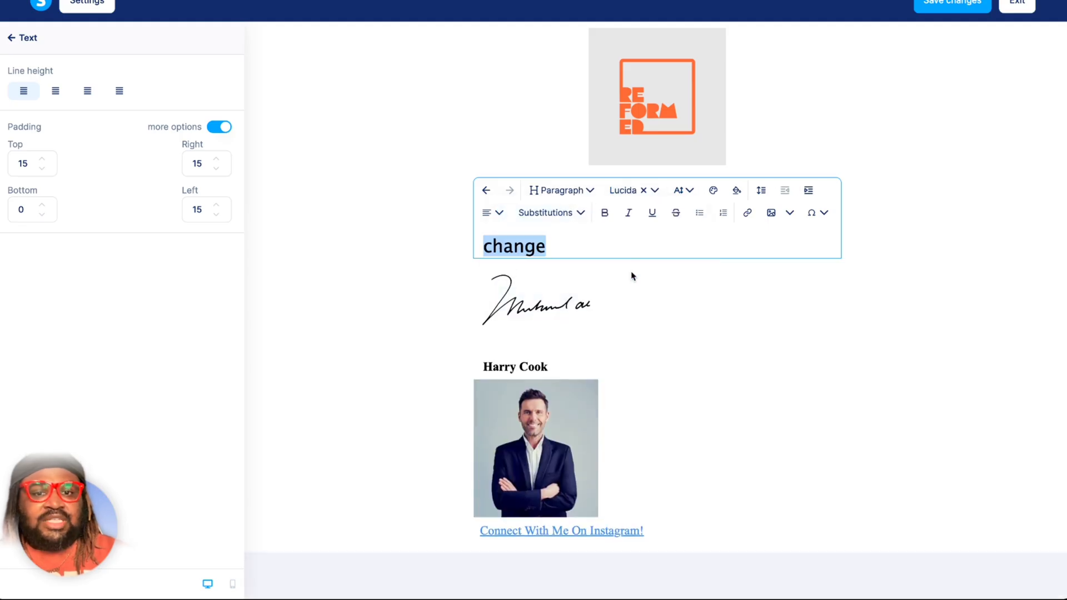
pyautogui.click(625, 191)
pyautogui.scroll(-2, 647, 267)
pyautogui.scroll(-1, 651, 282)
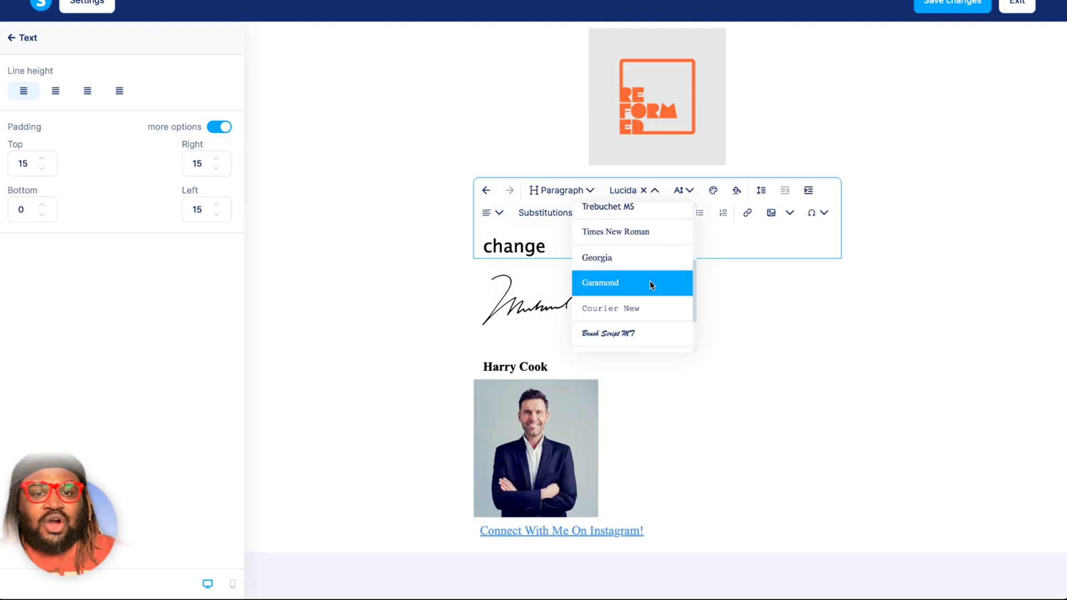
pyautogui.click(650, 280)
pyautogui.click(675, 191)
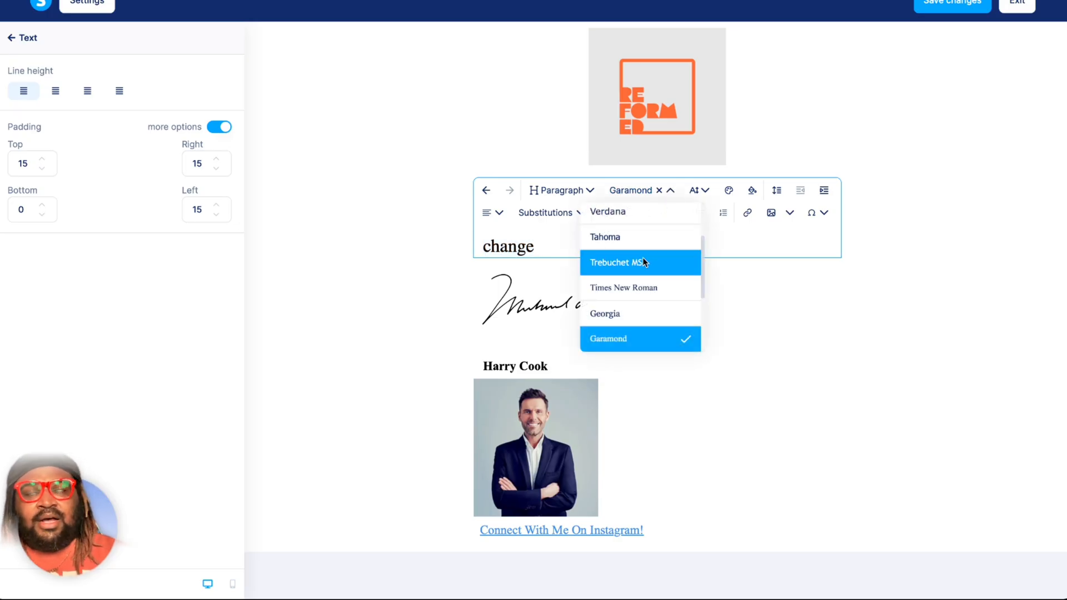
pyautogui.scroll(-3, 643, 258)
pyautogui.click(637, 280)
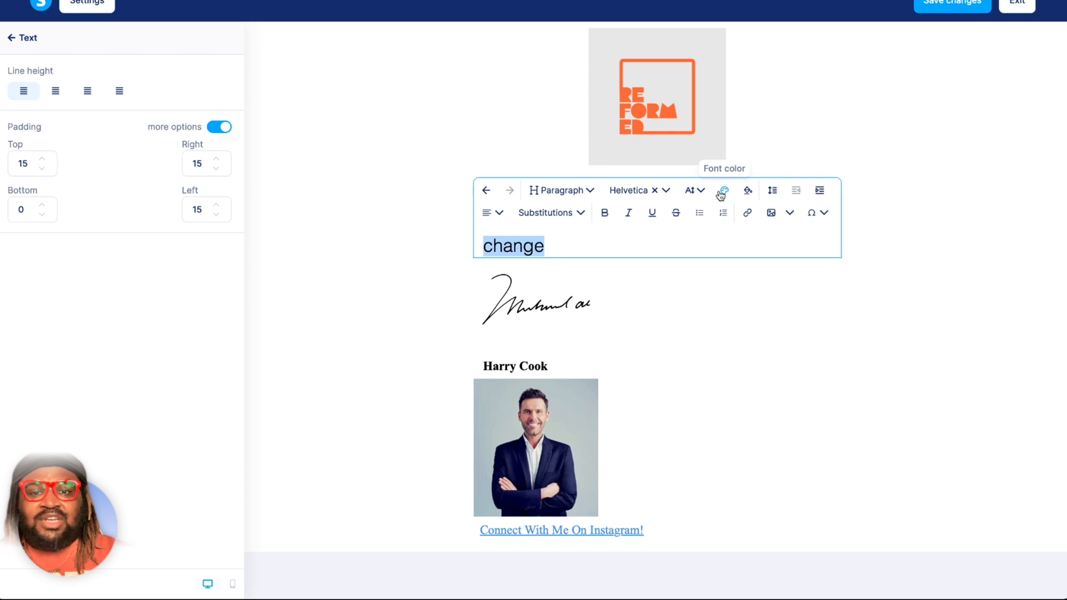
# Replace the word "change" with the greeting "Hi," and a separate paragraph "Blah blah blah".
pyautogui.click(576, 218)
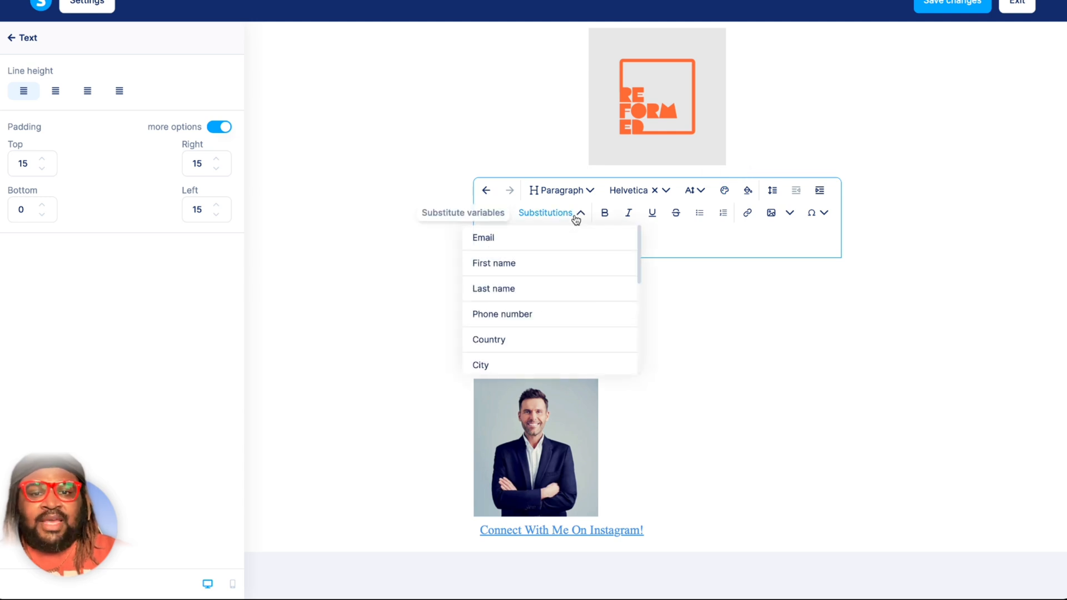
pyautogui.click(636, 242)
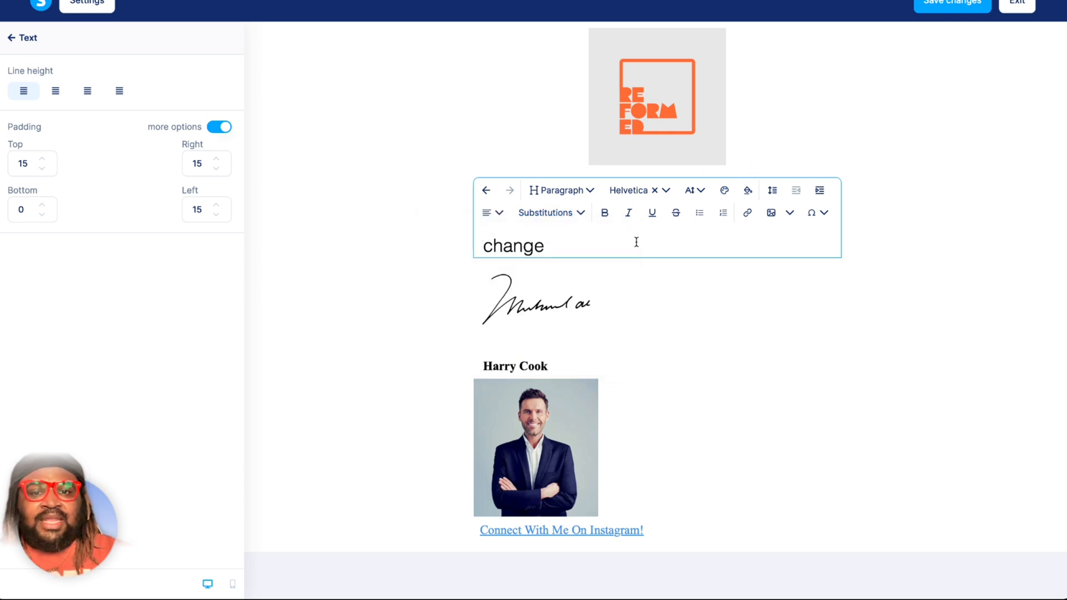
pyautogui.hotkey('ctrl', 'a')
pyautogui.write('Hi,')
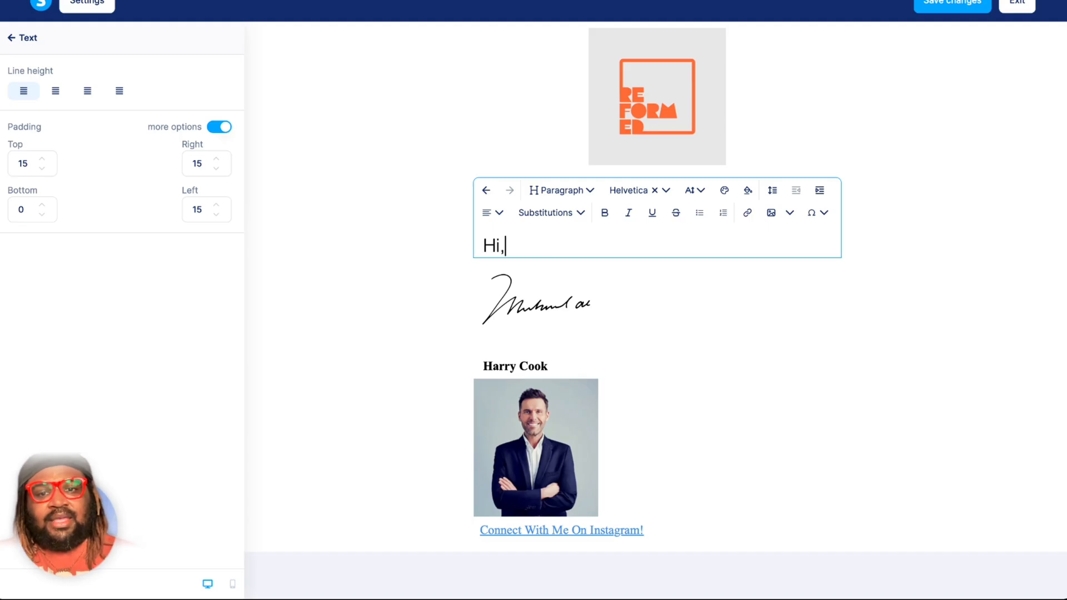
pyautogui.press('Return')
pyautogui.write('Blah blah blah')
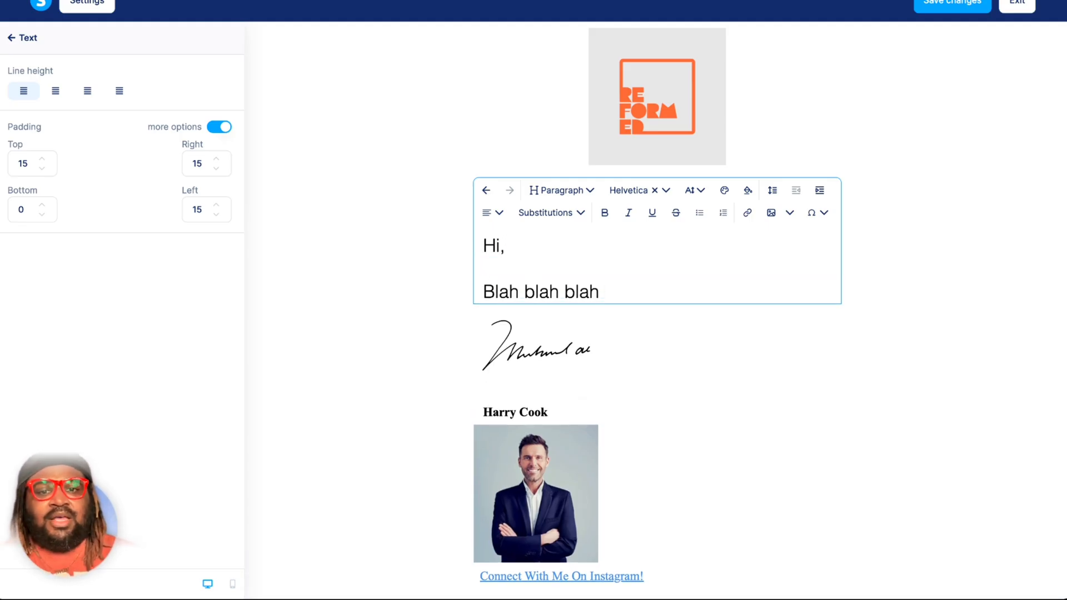
# Insert a space and the First name substitution variable between "Hi" and the comma.
pyautogui.press('Up')
pyautogui.press('Up')
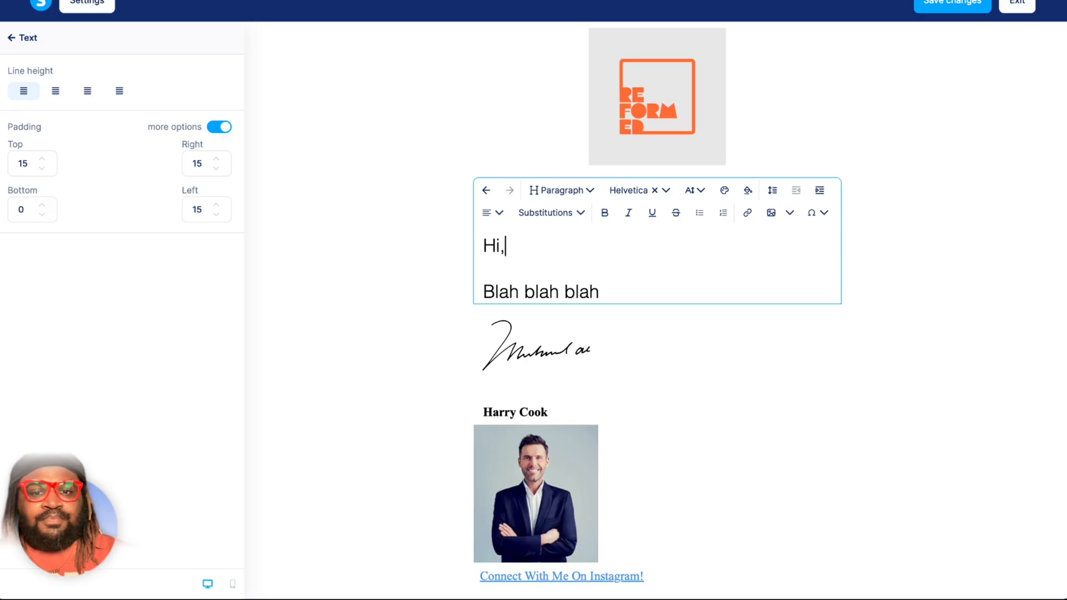
pyautogui.press('Left')
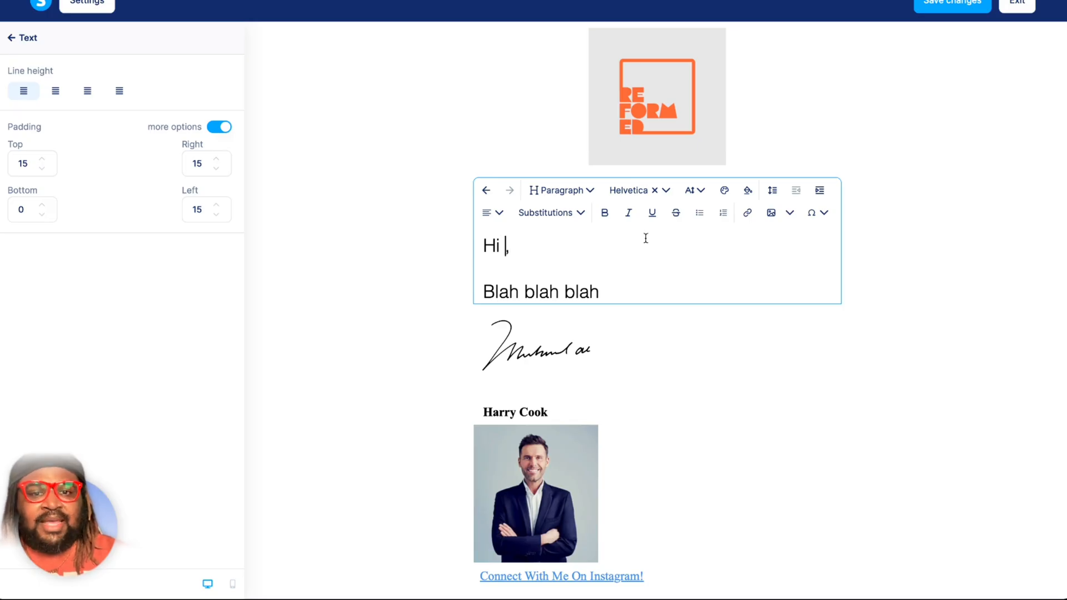
pyautogui.click(584, 213)
pyautogui.click(520, 267)
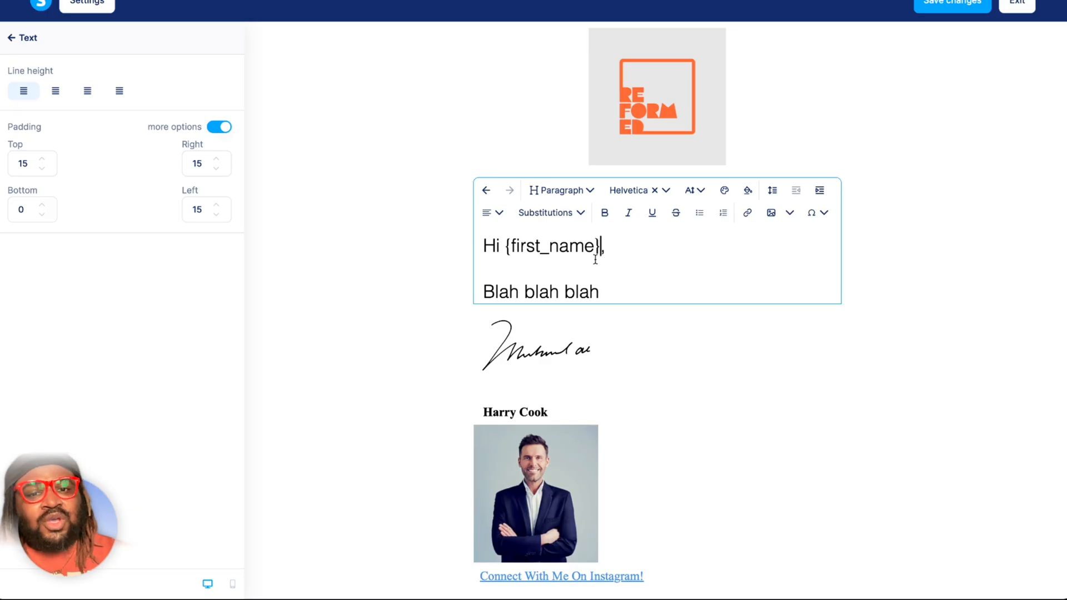
# Examine the first-name placeholder in the greeting and the list of available substitution variables, and leave the text element.
pyautogui.moveTo(601, 246); pyautogui.dragTo(506, 241)
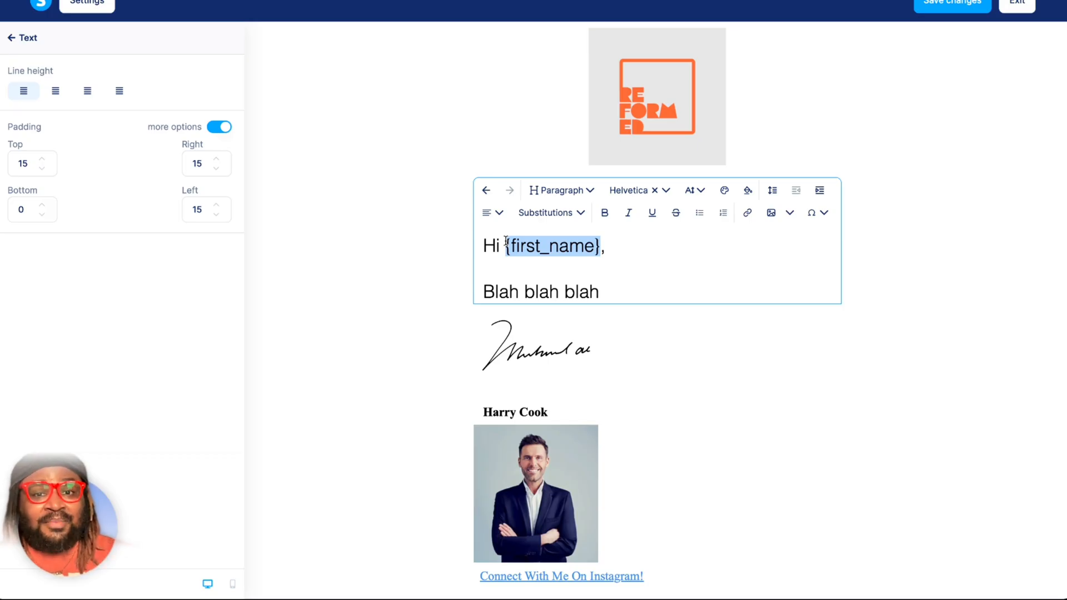
pyautogui.click(601, 247)
pyautogui.click(581, 216)
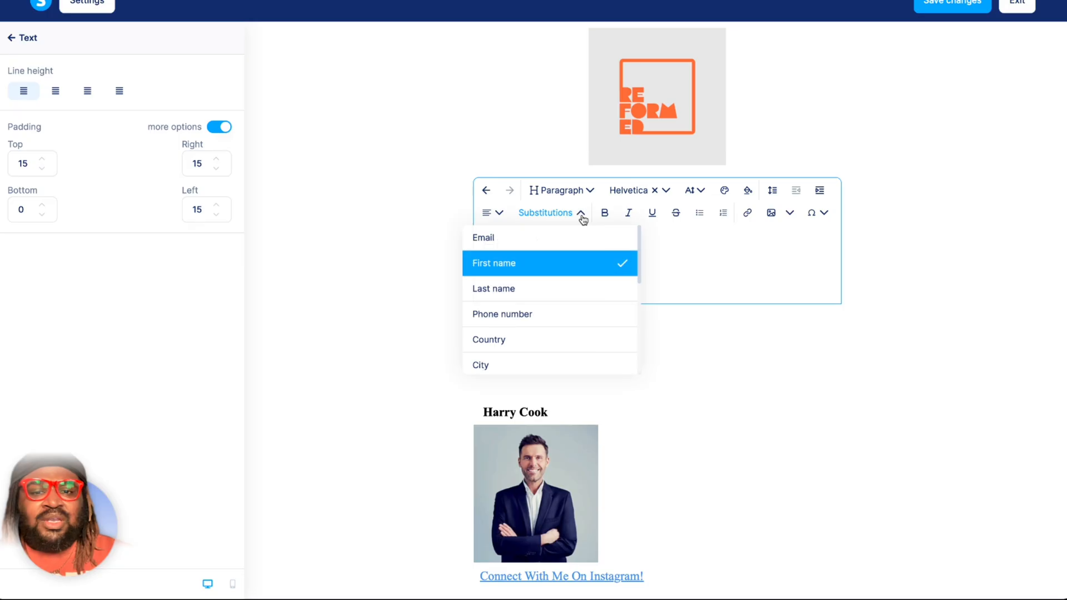
pyautogui.scroll(-5, 574, 360)
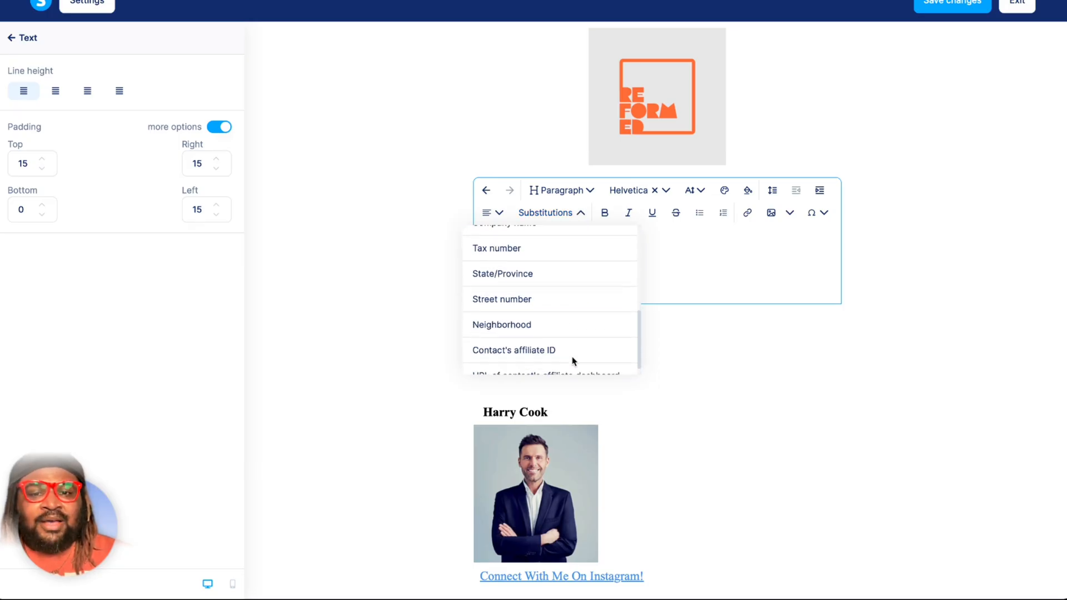
pyautogui.scroll(5, 573, 359)
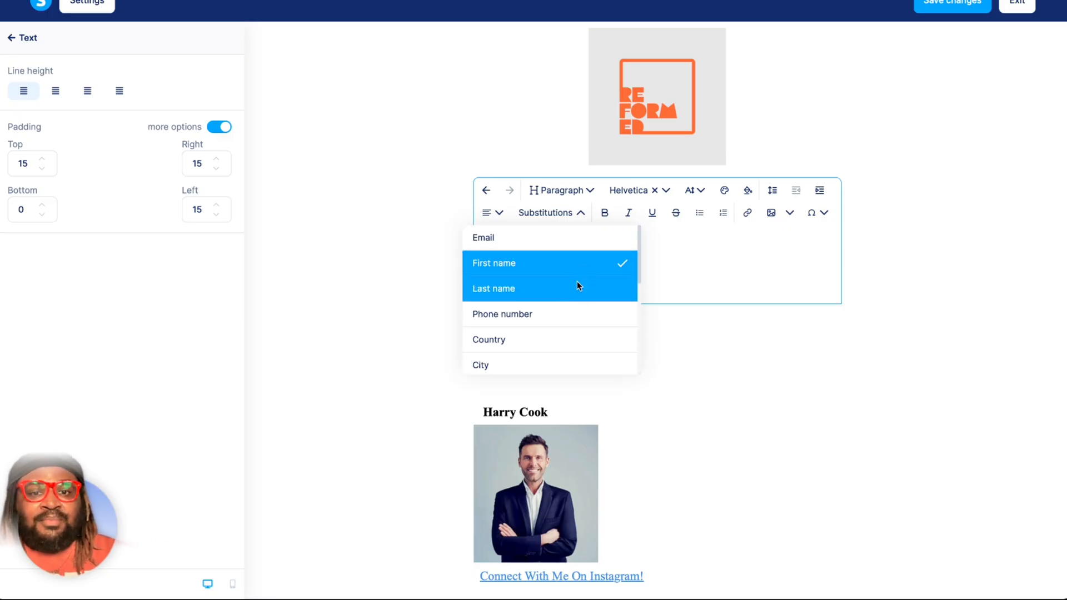
pyautogui.click(687, 253)
pyautogui.click(621, 294)
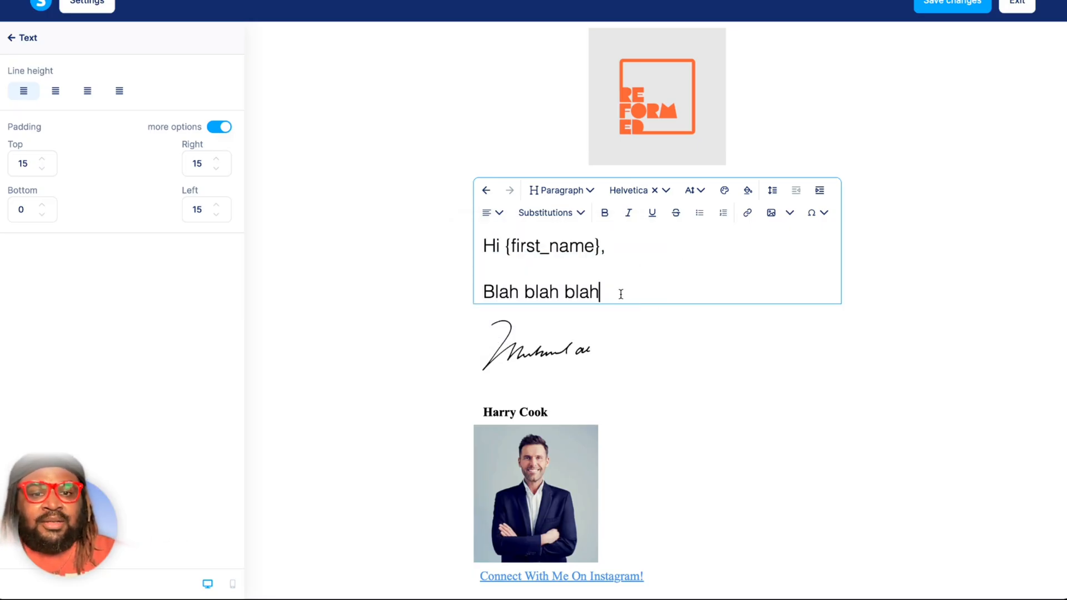
pyautogui.click(539, 360)
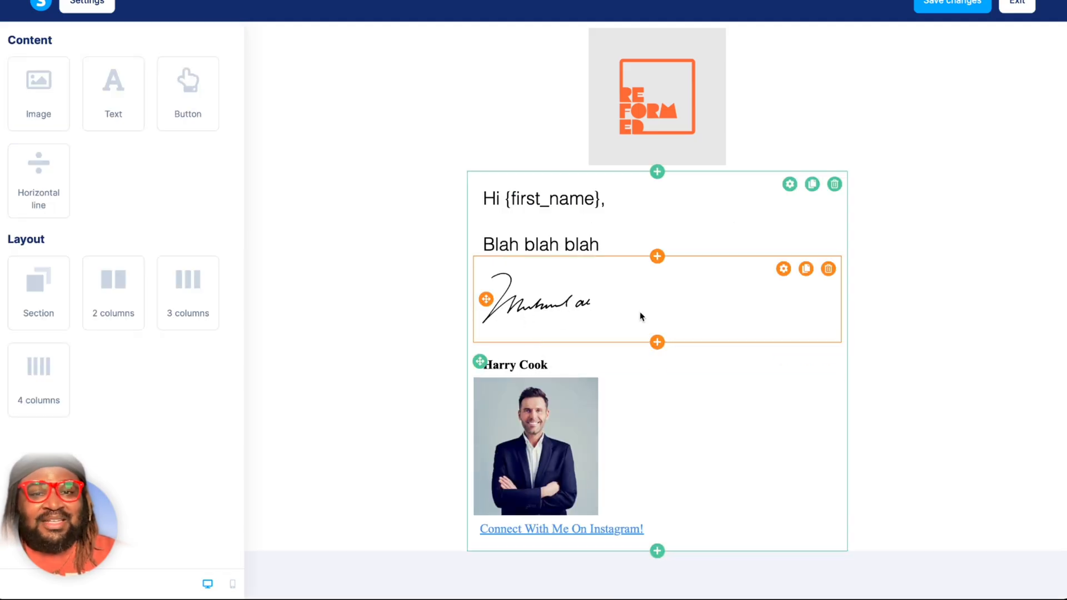
# Check the signature image's settings, then remove the template portrait's image file and open the file library for a replacement.
pyautogui.click(576, 305)
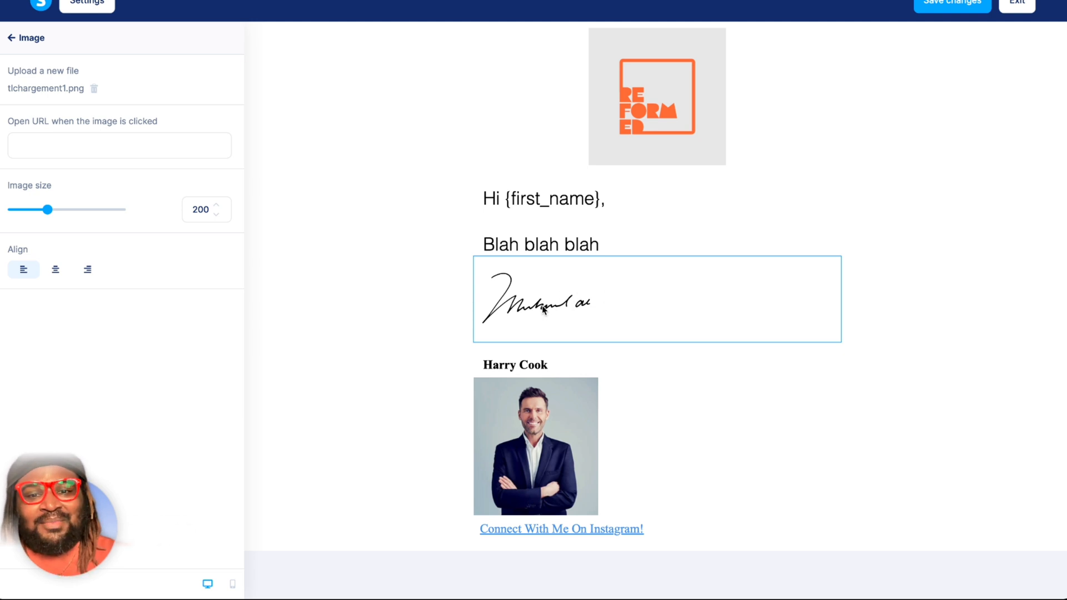
pyautogui.click(418, 328)
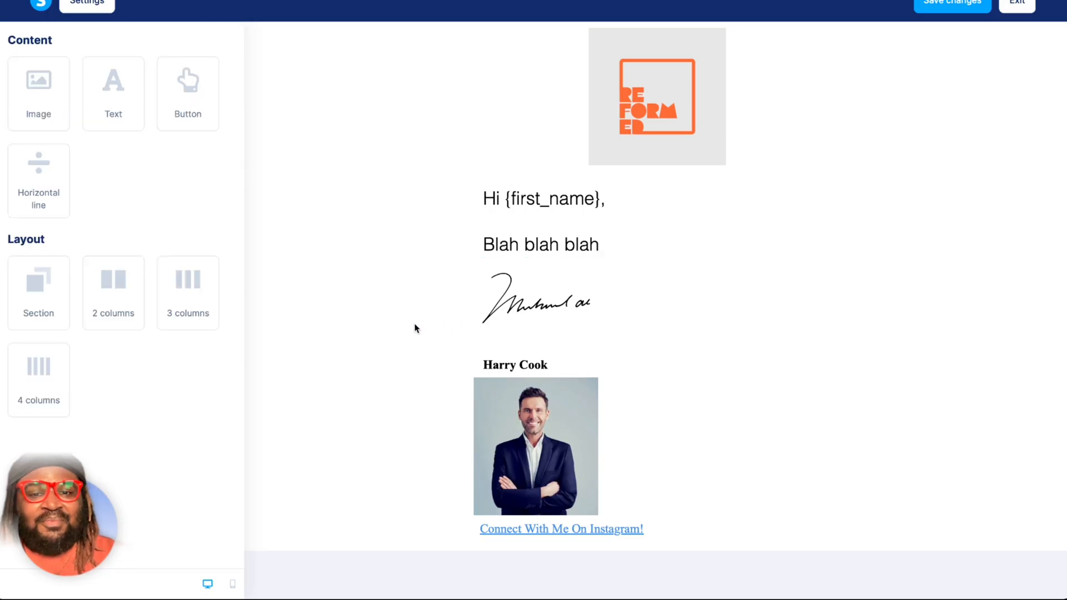
pyautogui.click(525, 418)
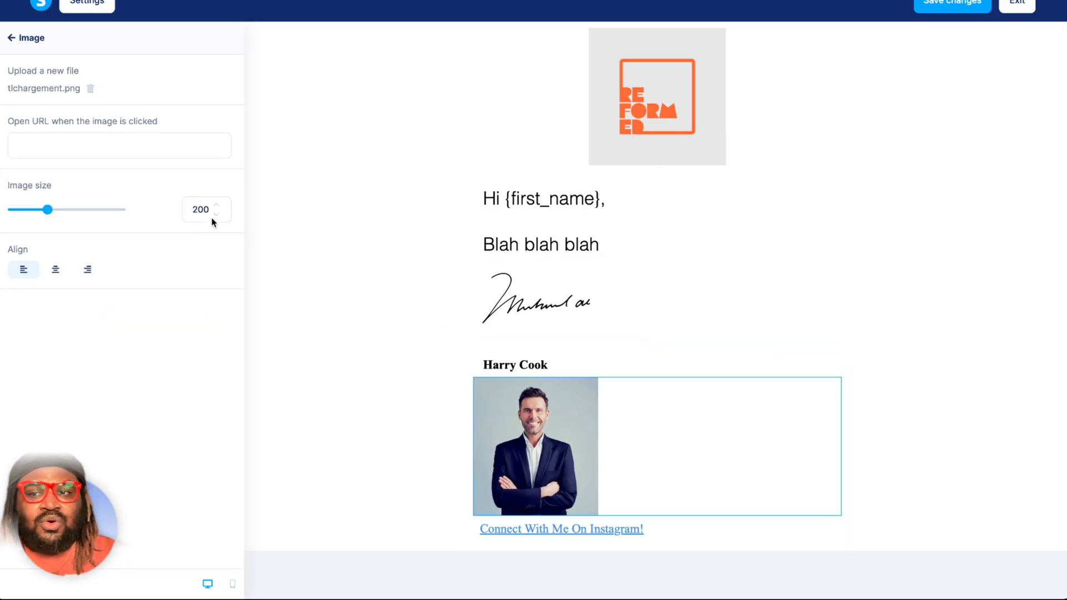
pyautogui.click(90, 89)
pyautogui.click(103, 108)
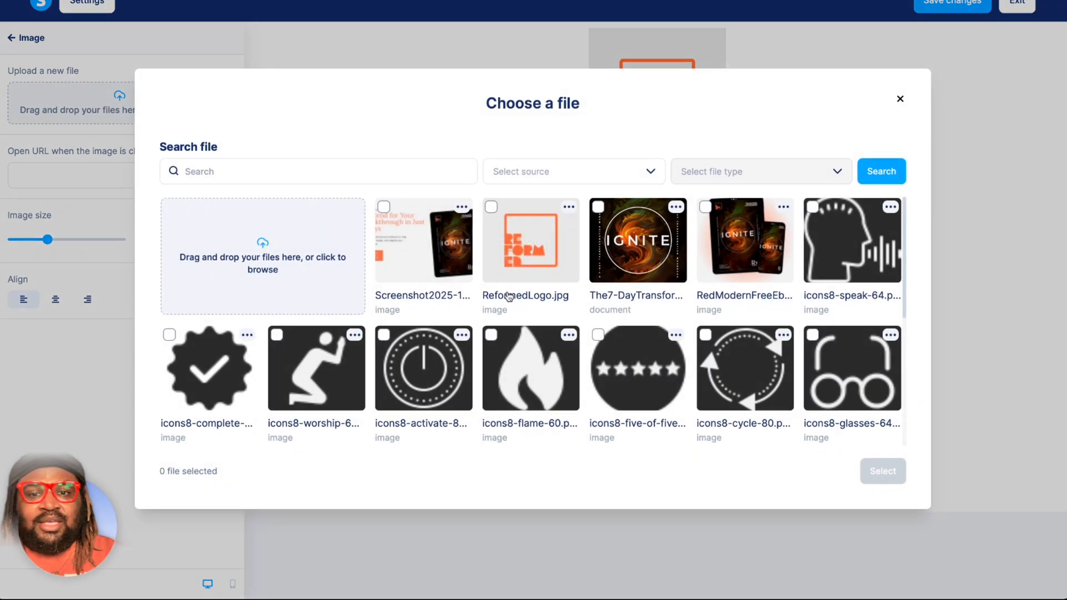
# Insert the photo 21775860-3DFA-421E-A6D2-20A69B814D8E.JPG from the file library and shrink it to about a quarter of the content width.
pyautogui.scroll(-5, 509, 297)
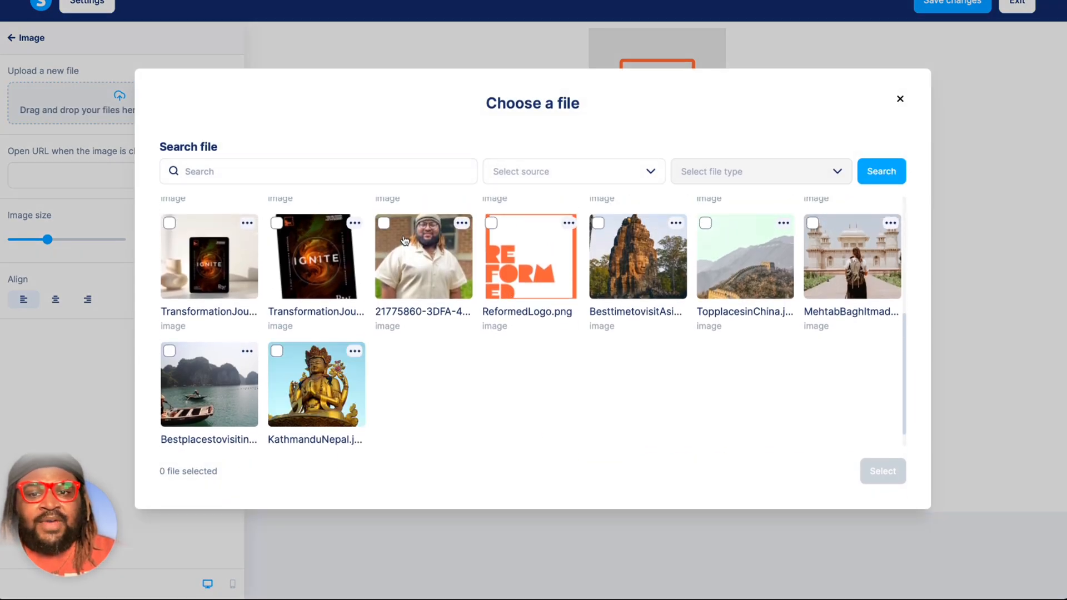
pyautogui.click(385, 225)
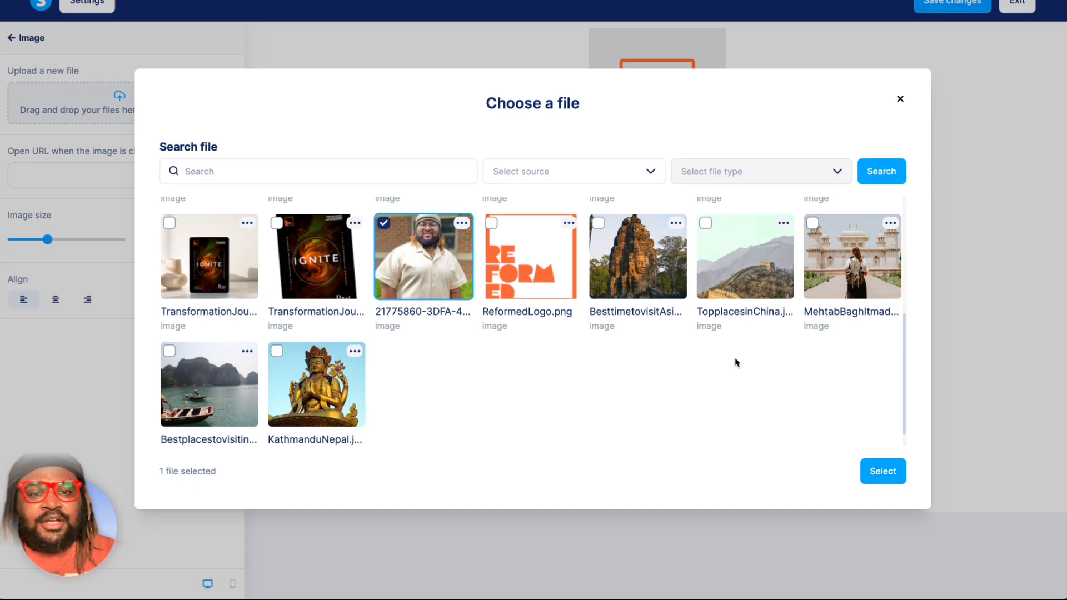
pyautogui.scroll(2, 737, 363)
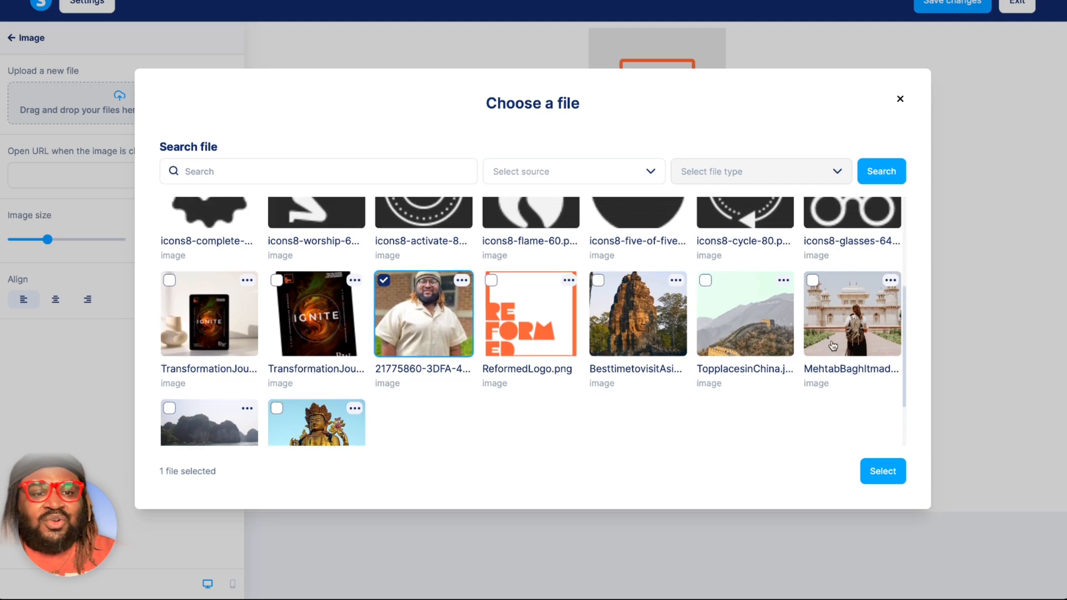
pyautogui.scroll(-2, 834, 346)
pyautogui.scroll(2, 504, 385)
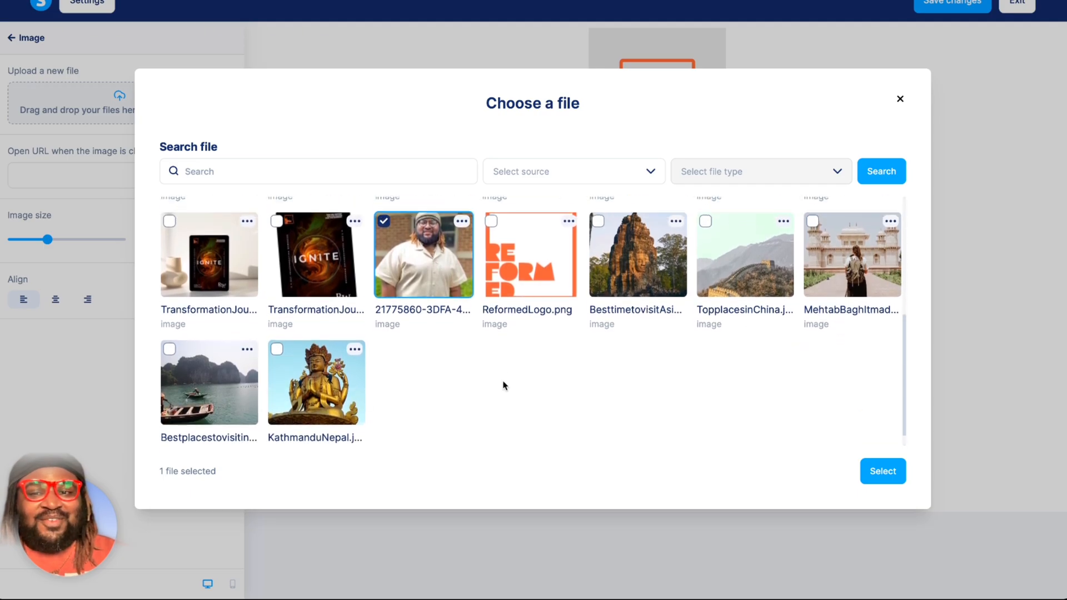
pyautogui.scroll(3, 504, 382)
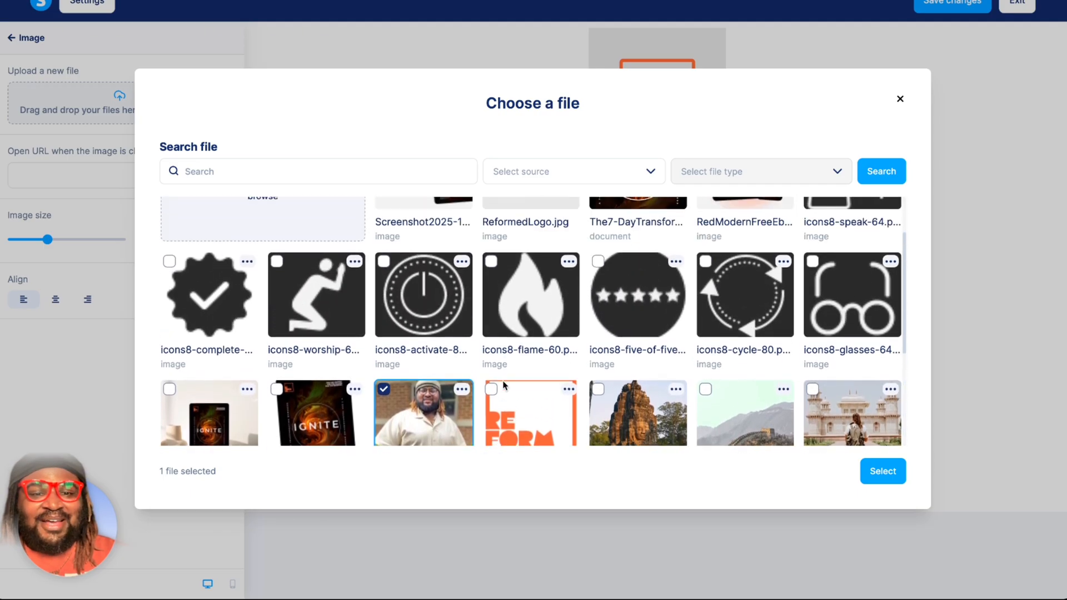
pyautogui.scroll(1, 503, 385)
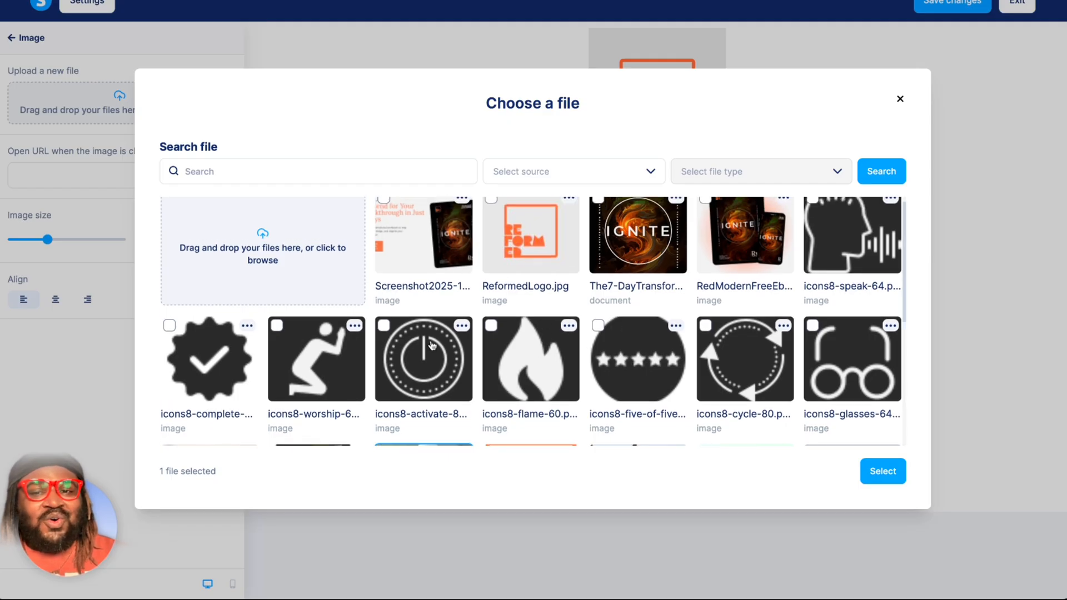
pyautogui.scroll(1, 382, 316)
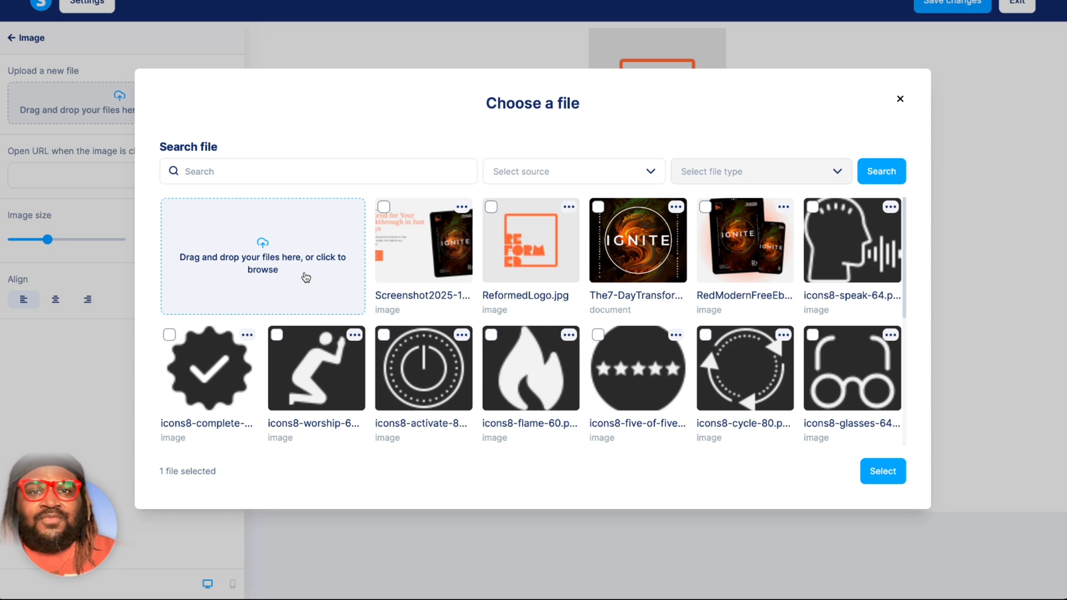
pyautogui.scroll(-3, 306, 277)
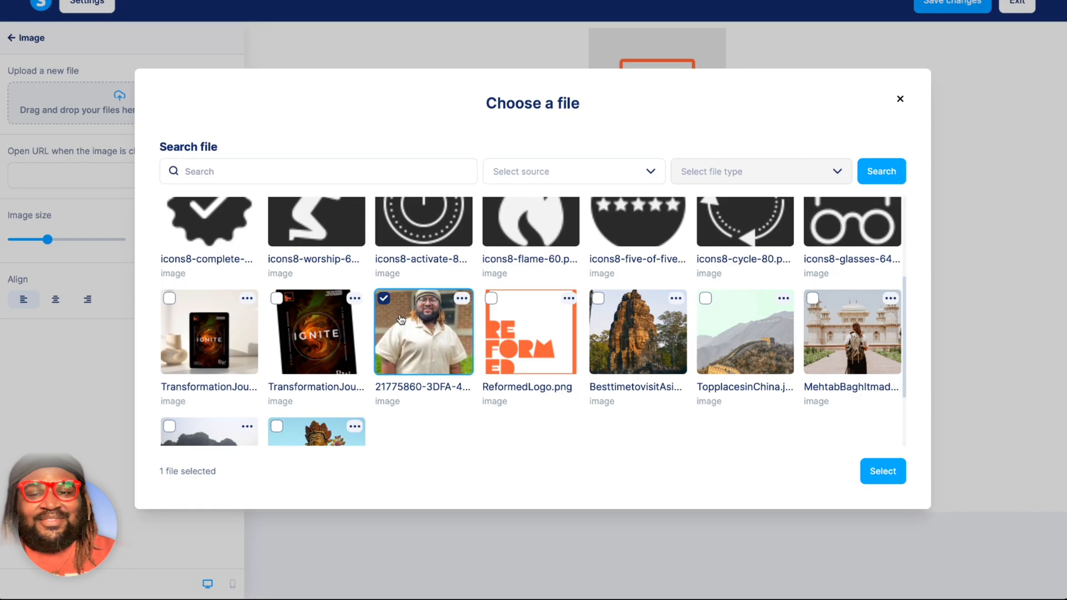
pyautogui.click(880, 478)
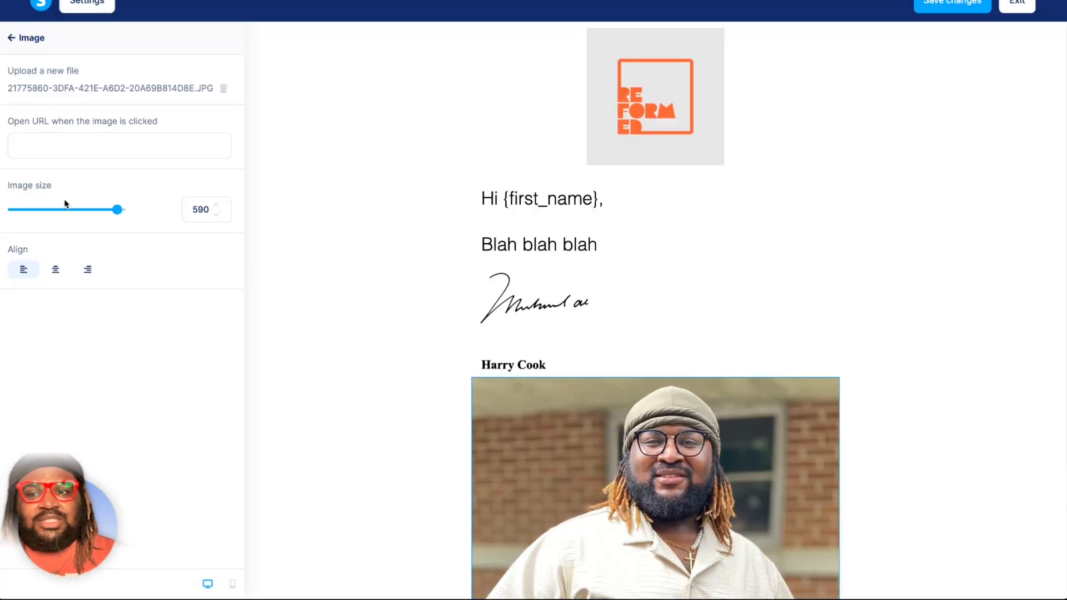
pyautogui.moveTo(112, 212); pyautogui.dragTo(37, 213)
# Replace the template name below the signature with the sender's full name, and leave the text element.
pyautogui.click(488, 365)
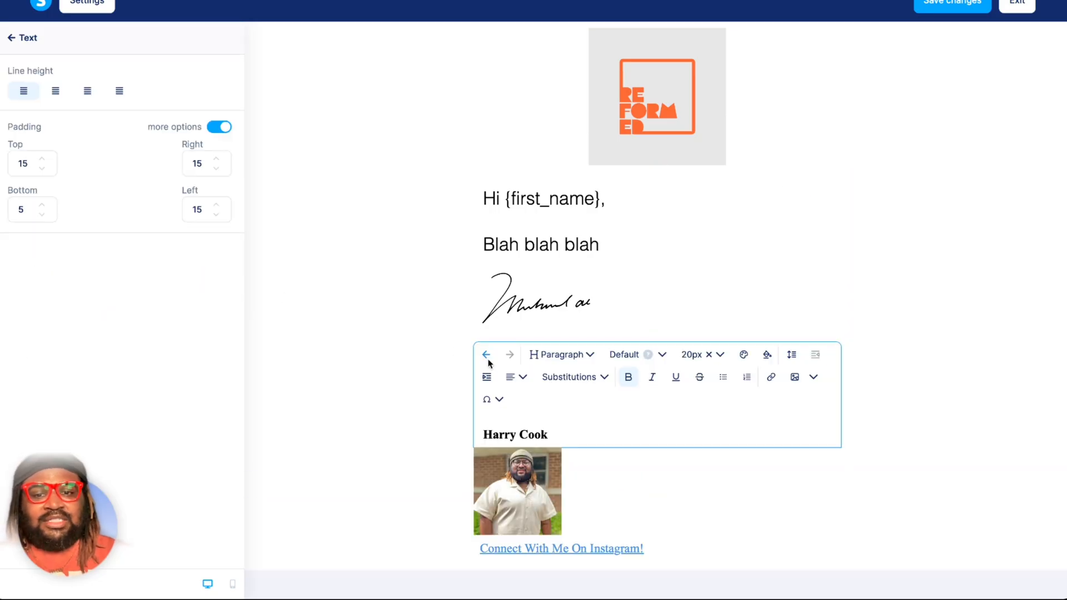
pyautogui.moveTo(483, 435); pyautogui.dragTo(548, 434)
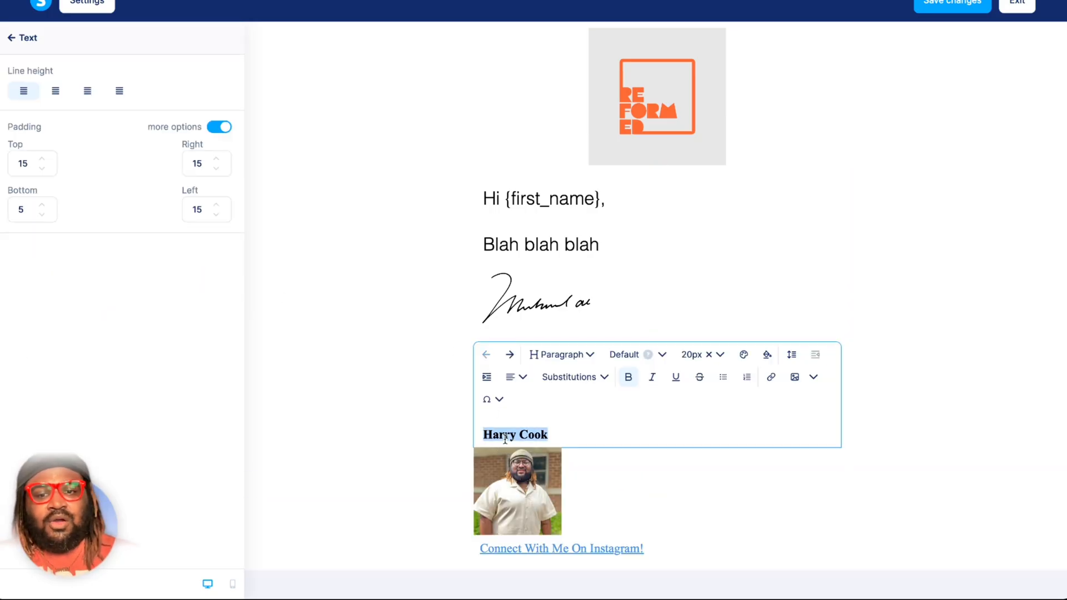
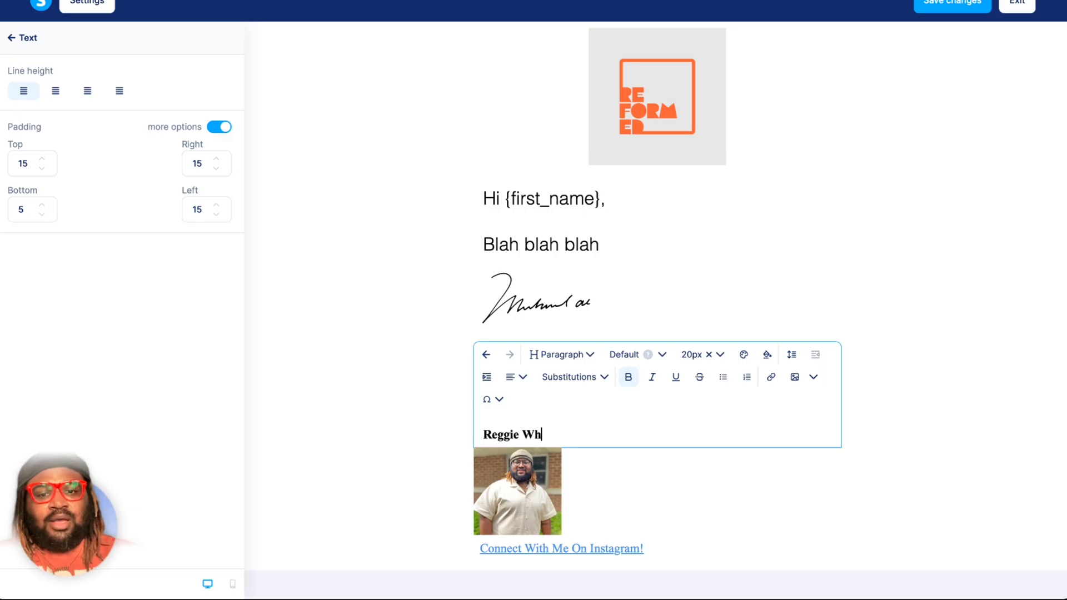
pyautogui.click(402, 489)
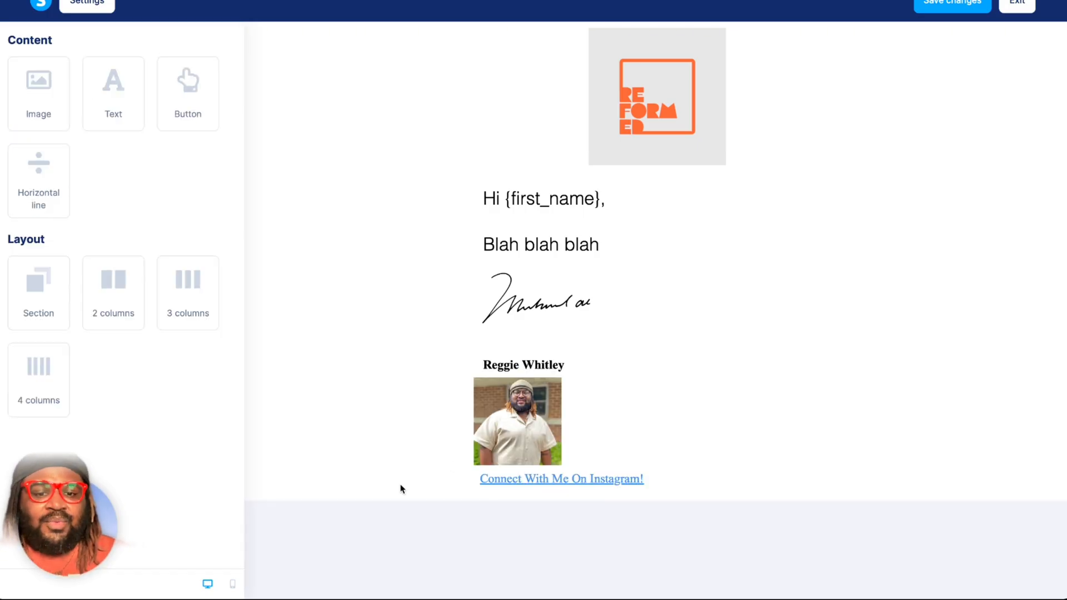
pyautogui.click(650, 481)
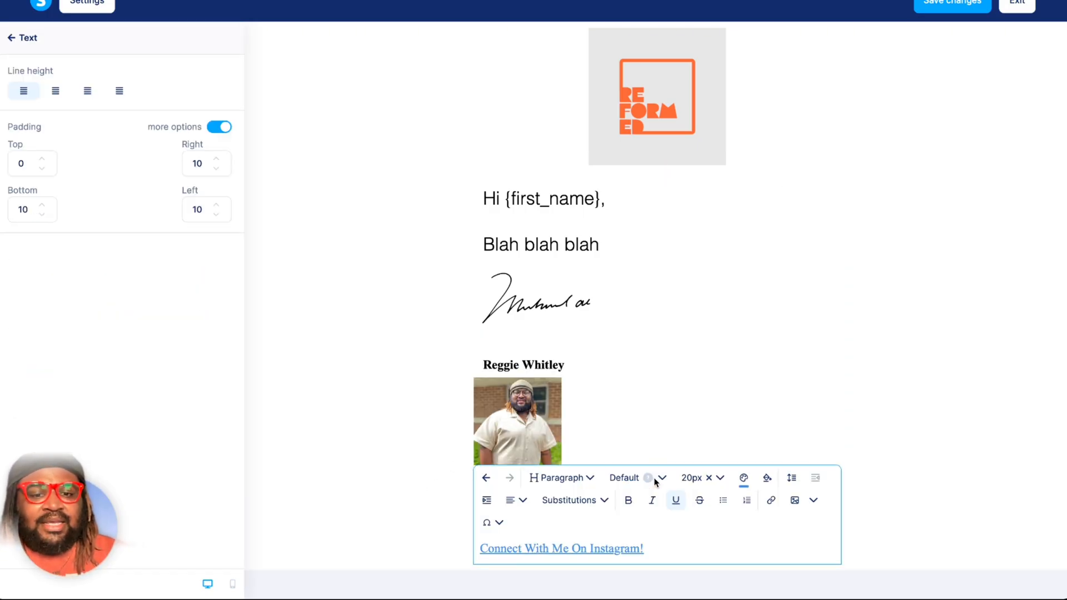
pyautogui.moveTo(645, 549); pyautogui.dragTo(474, 549)
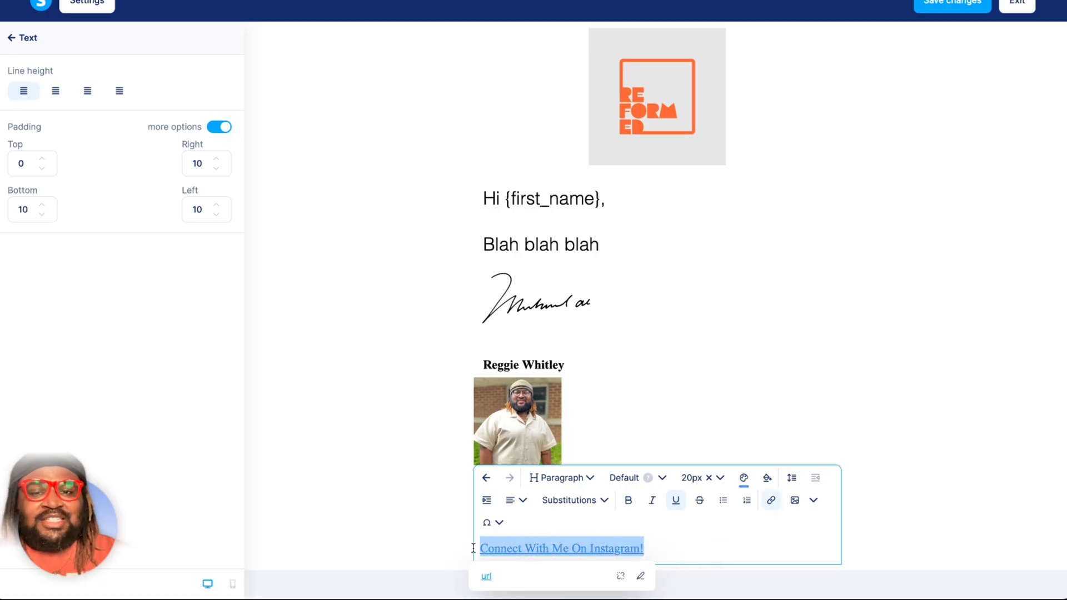
pyautogui.click(772, 507)
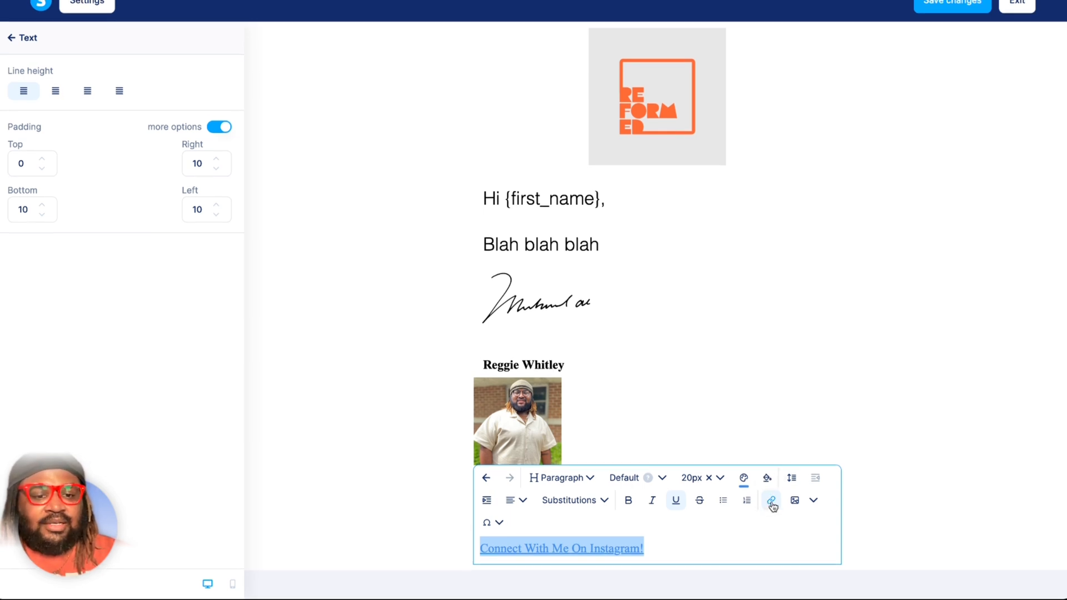
pyautogui.click(887, 500)
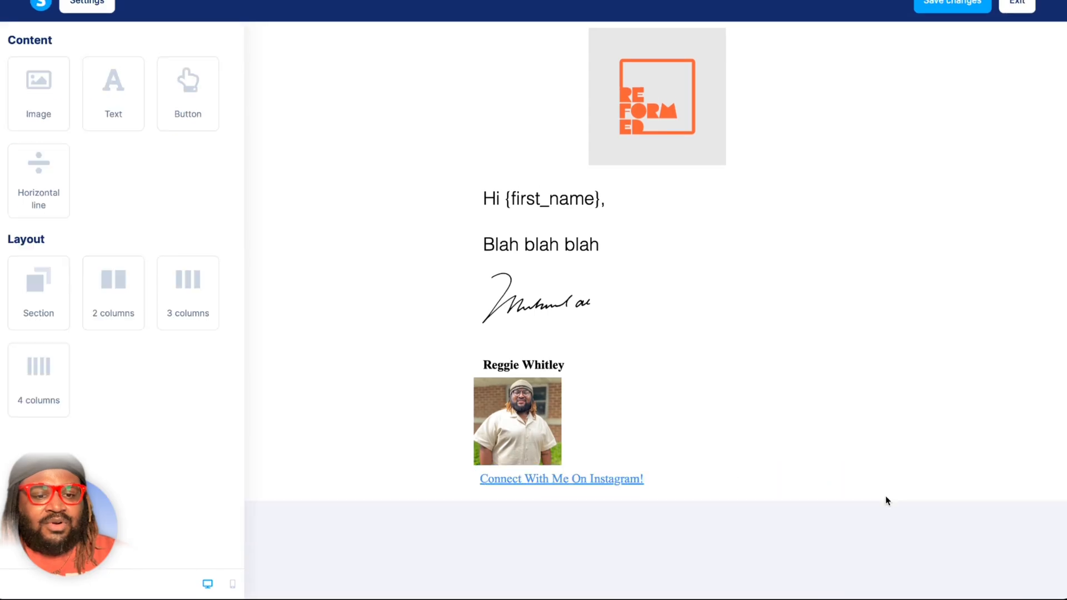
# Set the URL of the "Connect With Me On Instagram!" link to the sender's personal website address.
pyautogui.click(690, 484)
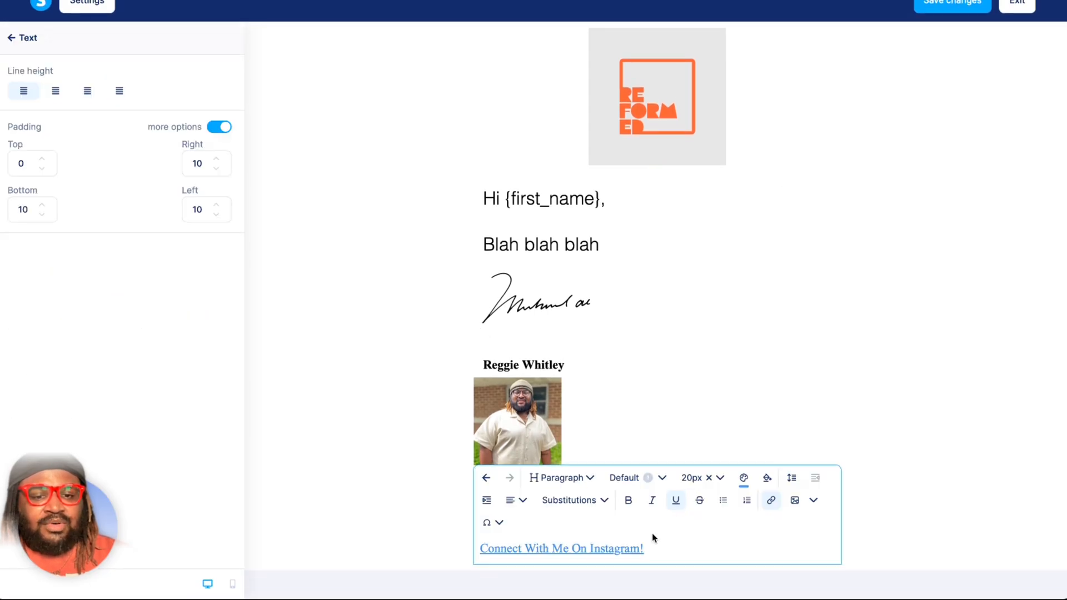
pyautogui.moveTo(655, 548); pyautogui.dragTo(466, 548)
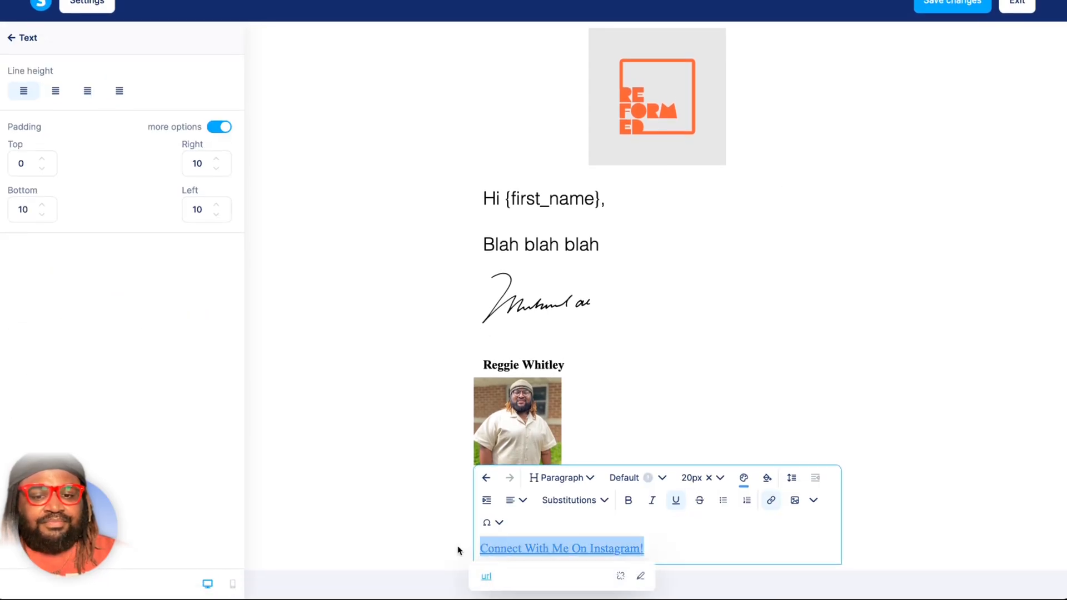
pyautogui.click(510, 581)
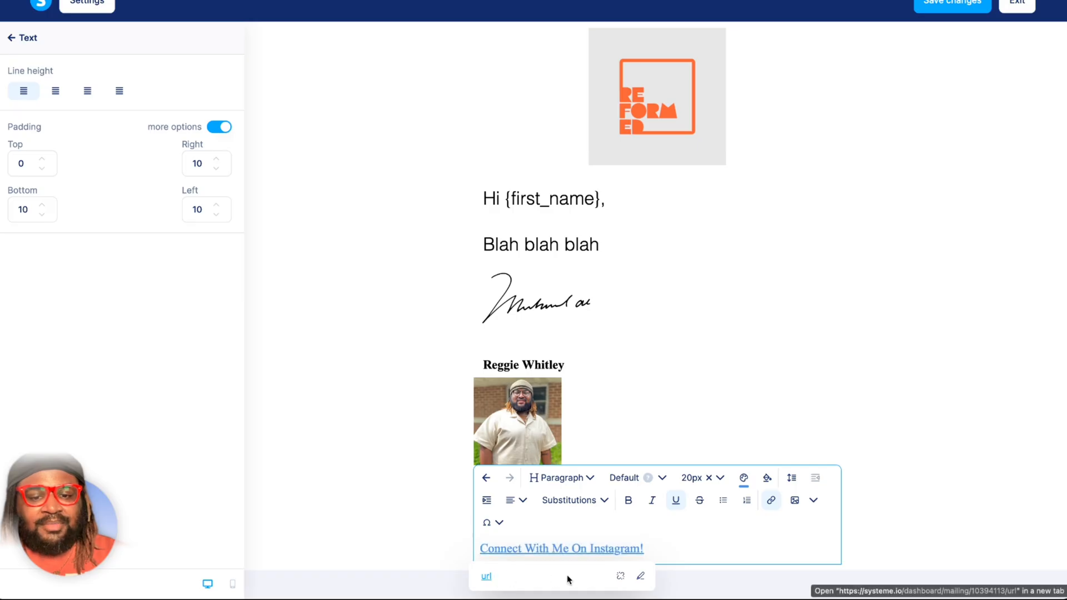
pyautogui.click(642, 580)
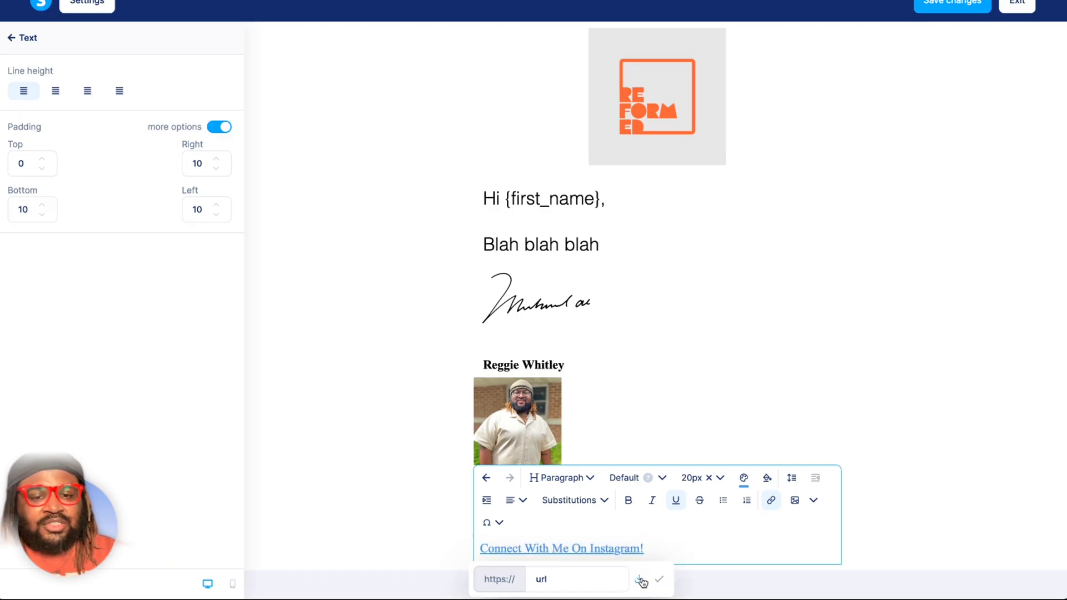
pyautogui.doubleClick(601, 580)
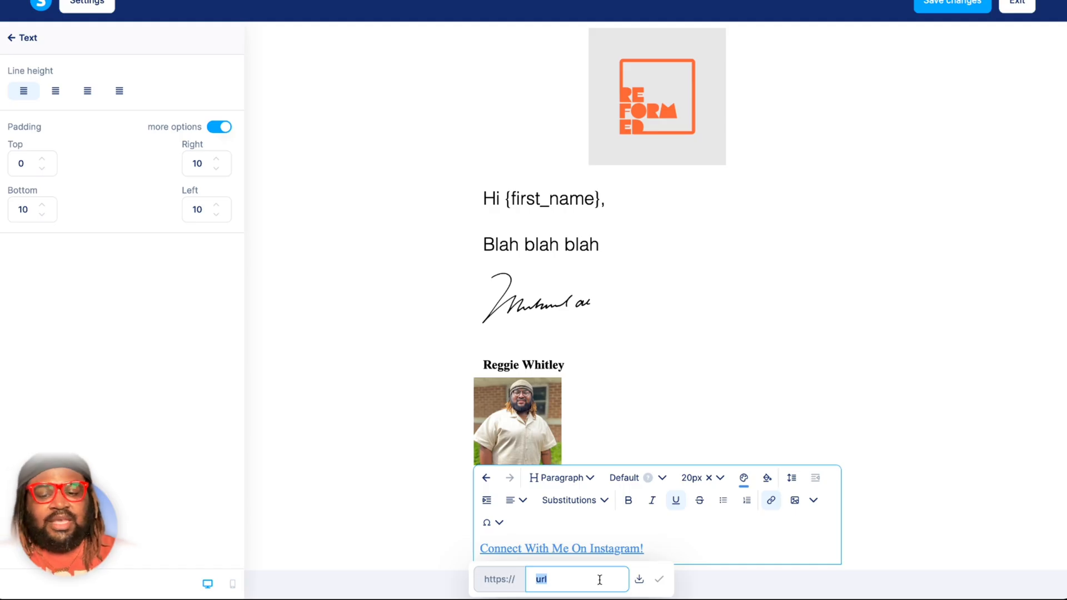
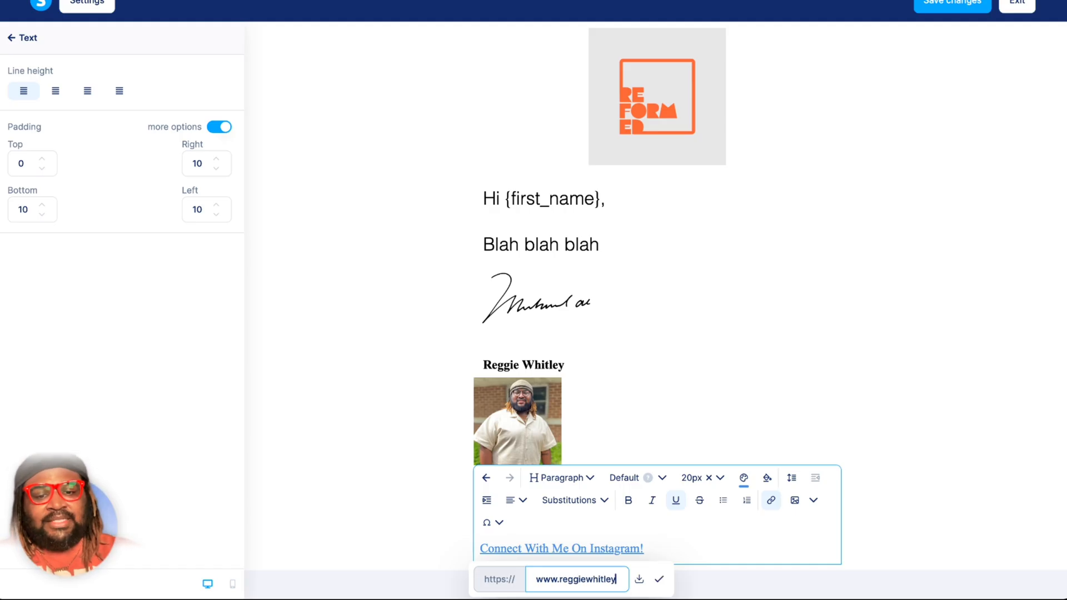
pyautogui.click(659, 581)
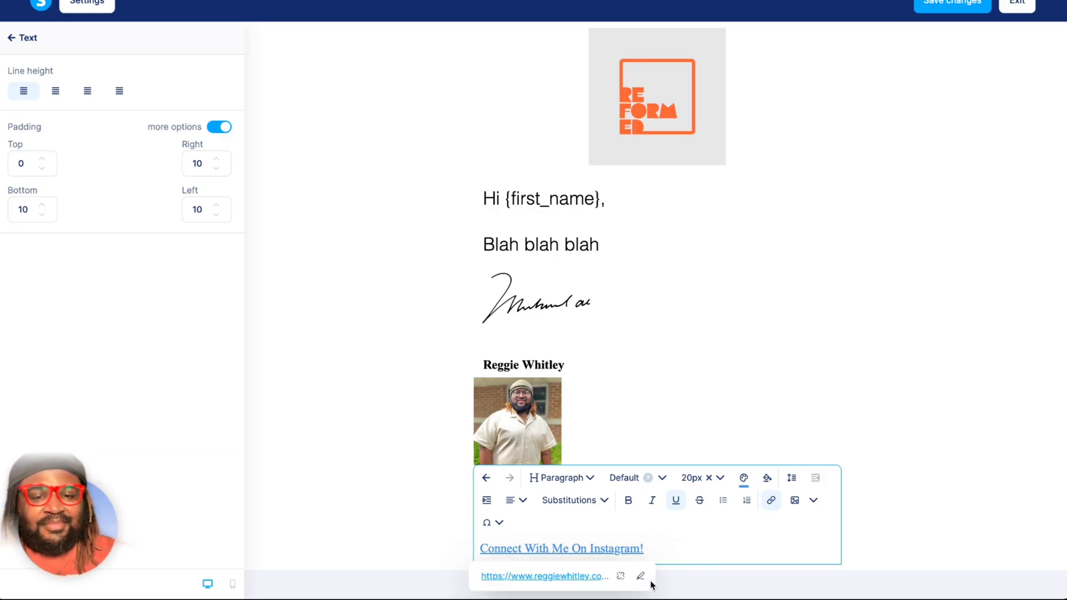
# Remove the link and underline from "Connect With Me On Instagram!" and colour the text black (000000).
pyautogui.click(621, 578)
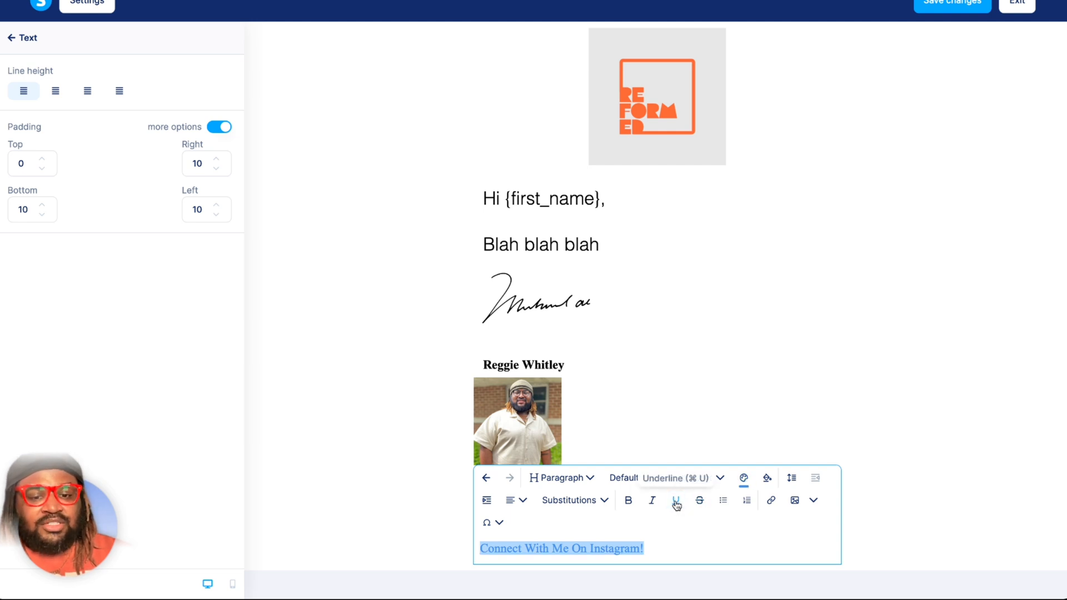
pyautogui.click(744, 479)
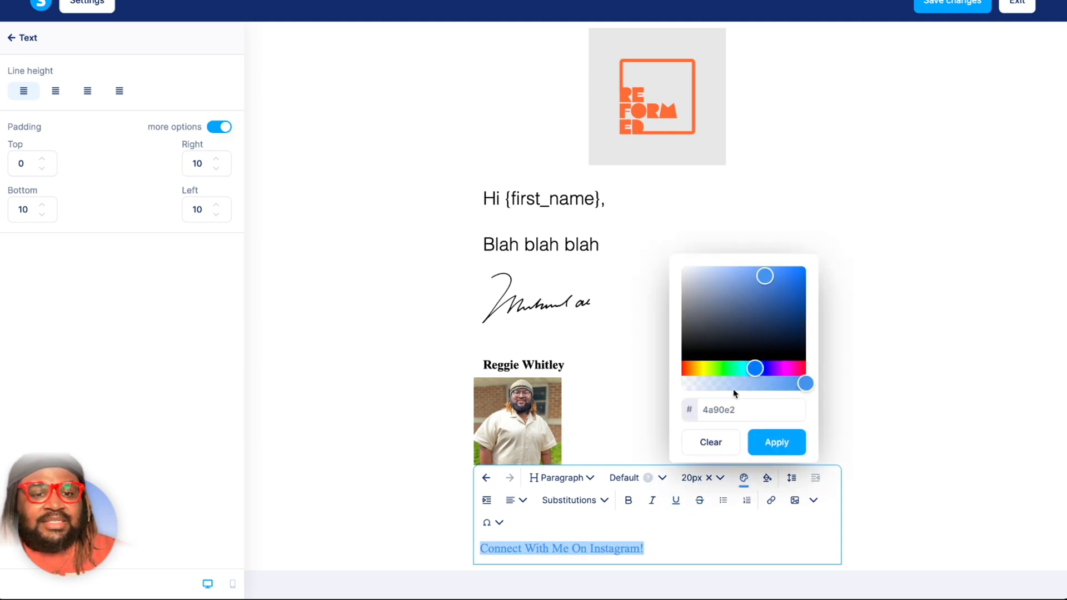
pyautogui.click(800, 353)
pyautogui.click(717, 536)
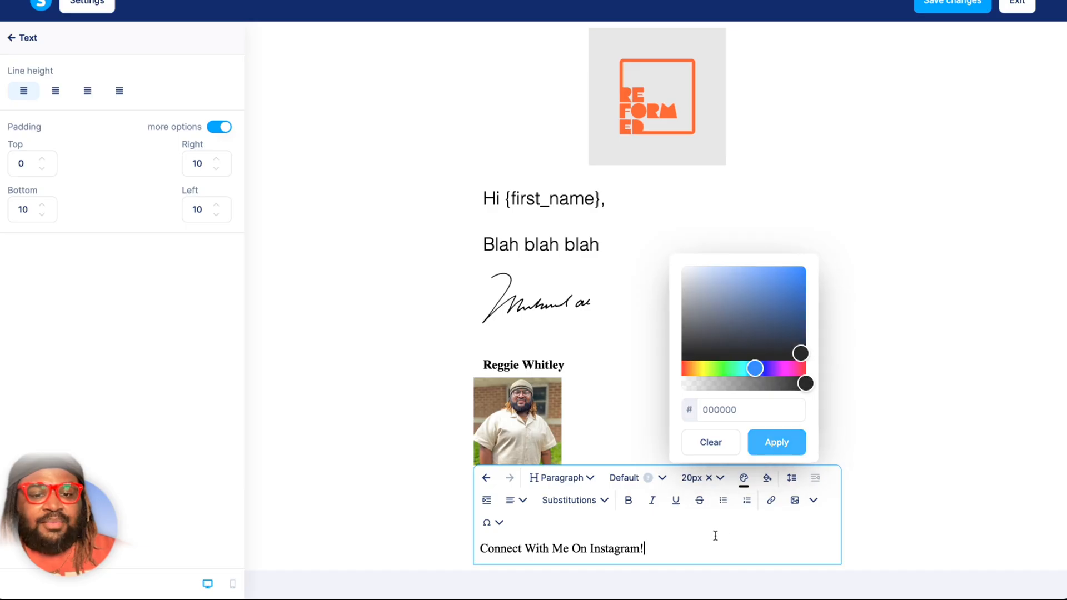
pyautogui.click(900, 508)
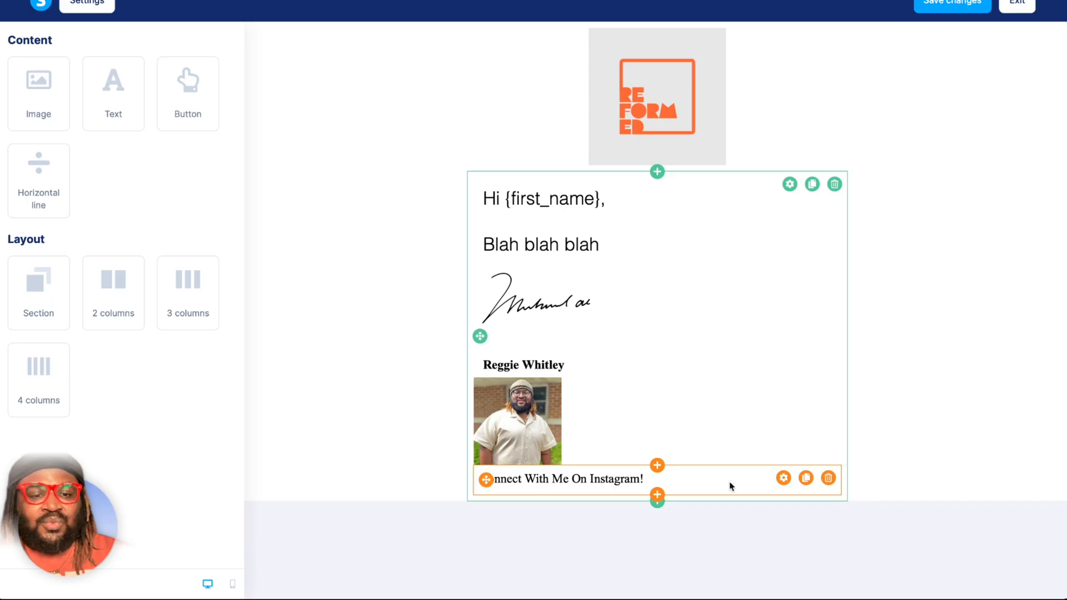
# Delete the "Connect With Me On Instagram!" text element below the photo and save the email's changes.
pyautogui.click(827, 479)
pyautogui.click(645, 294)
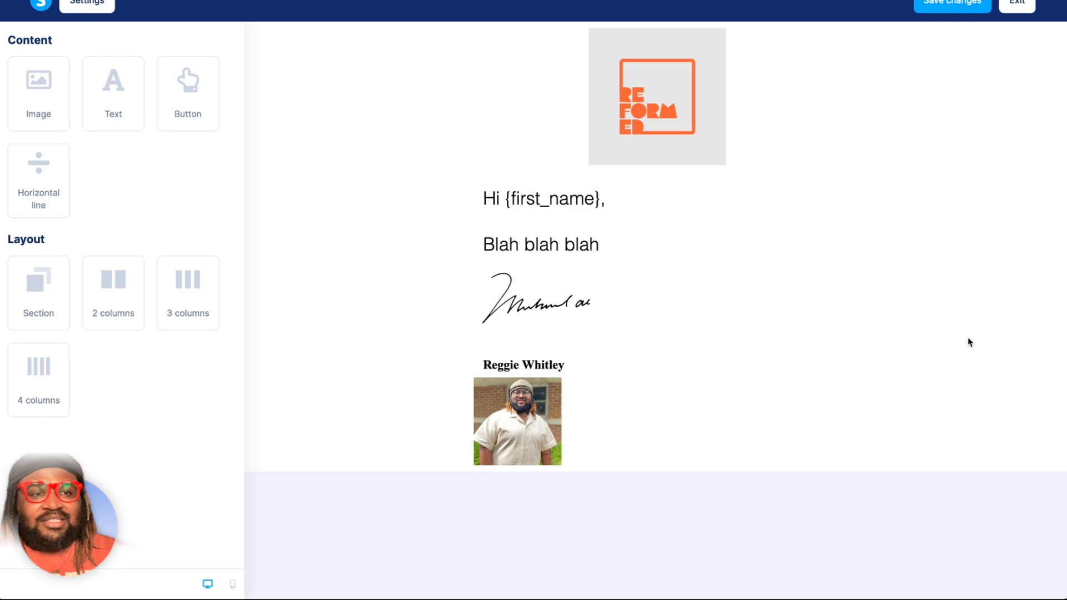
pyautogui.click(955, 5)
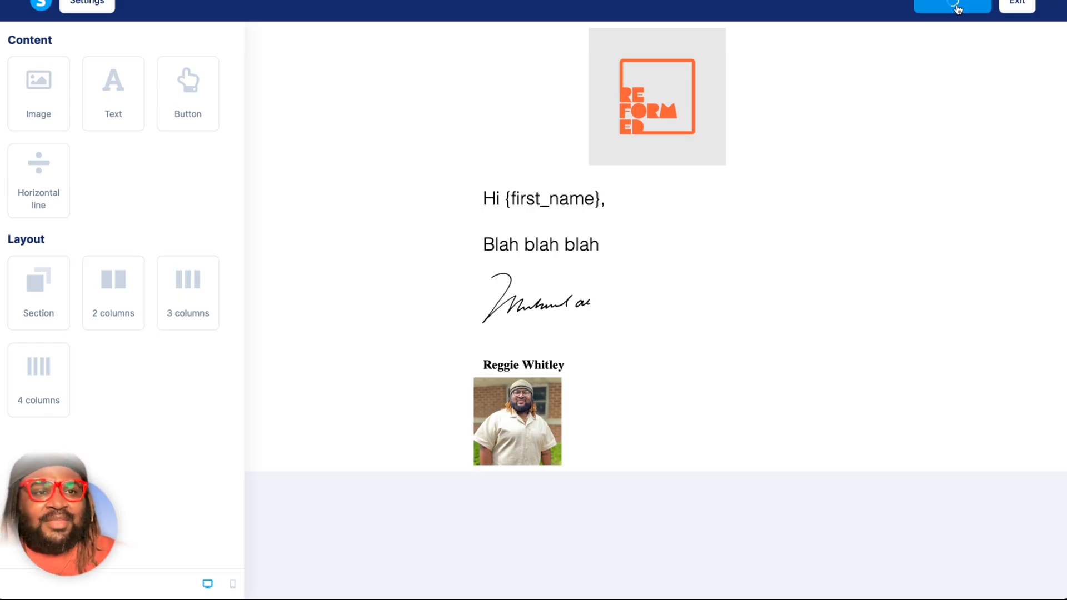
# Exit the visual email editor and go through the Welcome email's subject and preview fields.
pyautogui.click(1017, 5)
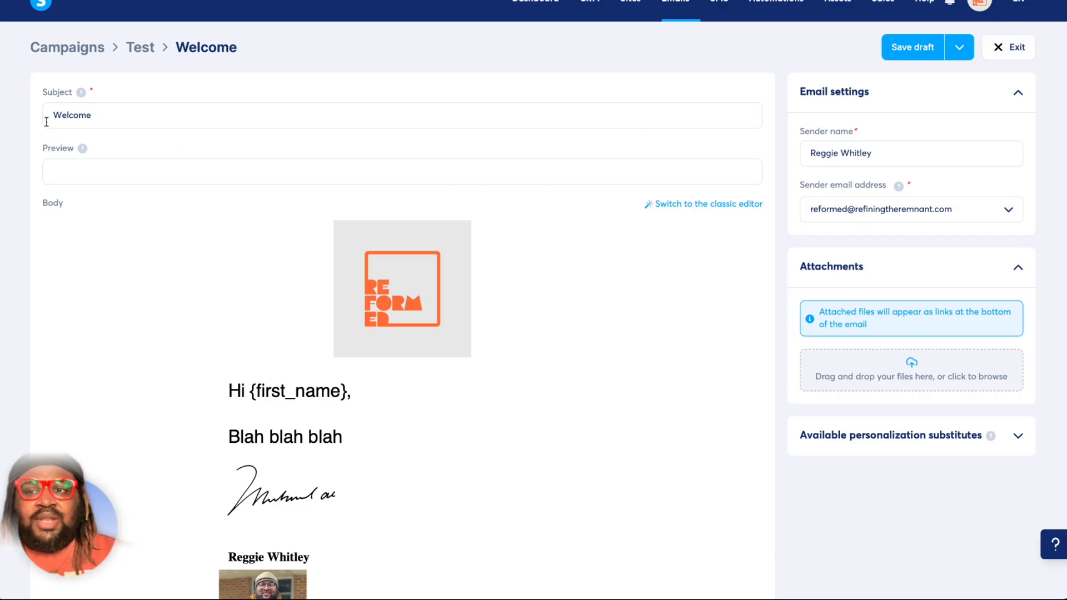
pyautogui.click(111, 117)
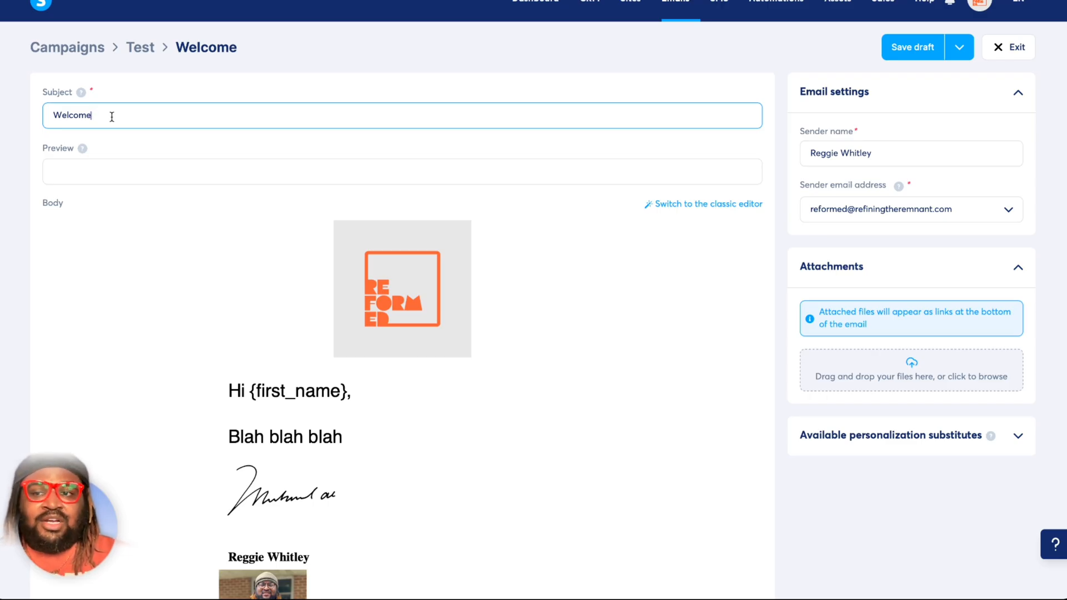
pyautogui.click(90, 177)
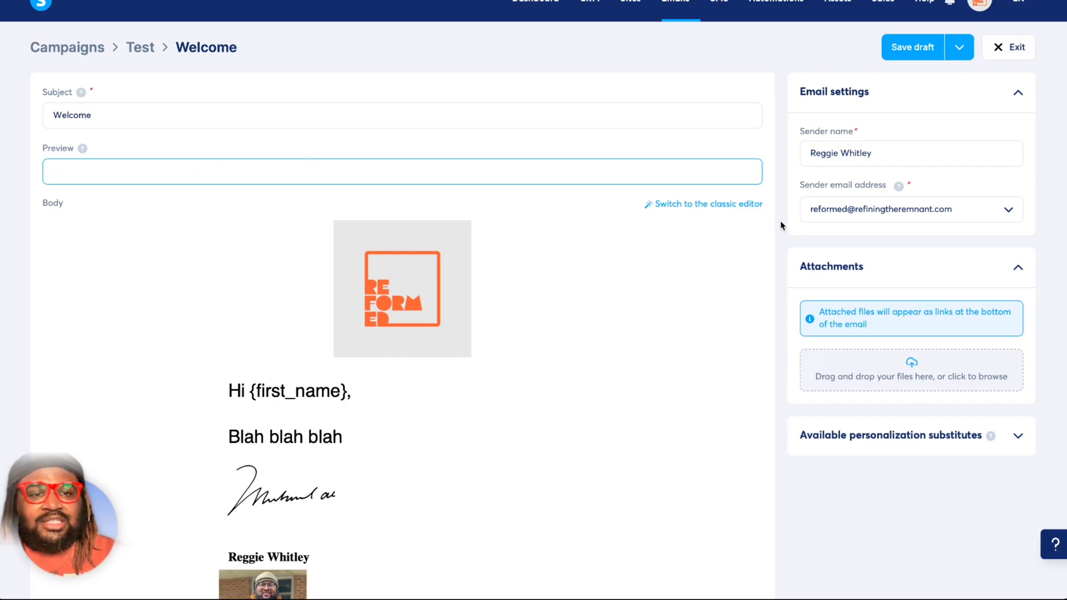
# Attach The7-DayTransformationWorkbook.pdf to the Welcome email from the existing uploaded files.
pyautogui.scroll(-3, 780, 221)
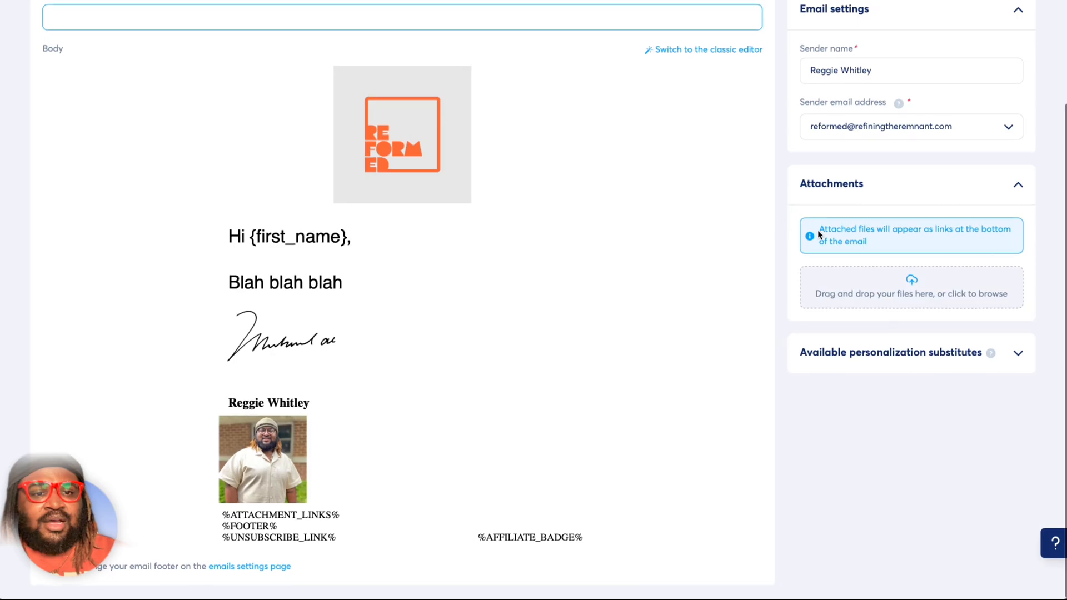
pyautogui.click(934, 284)
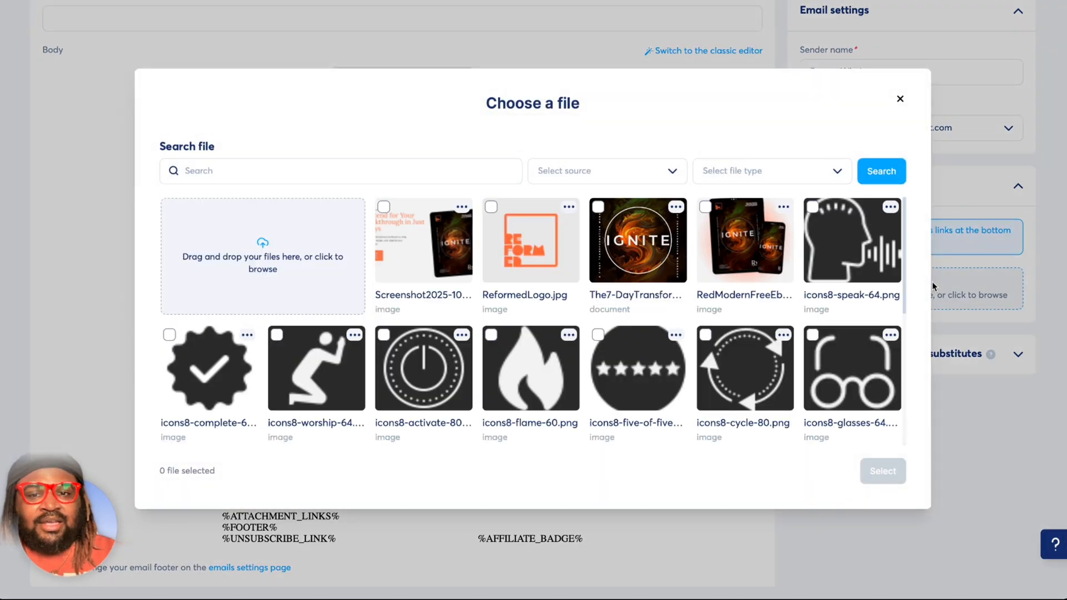
pyautogui.click(781, 337)
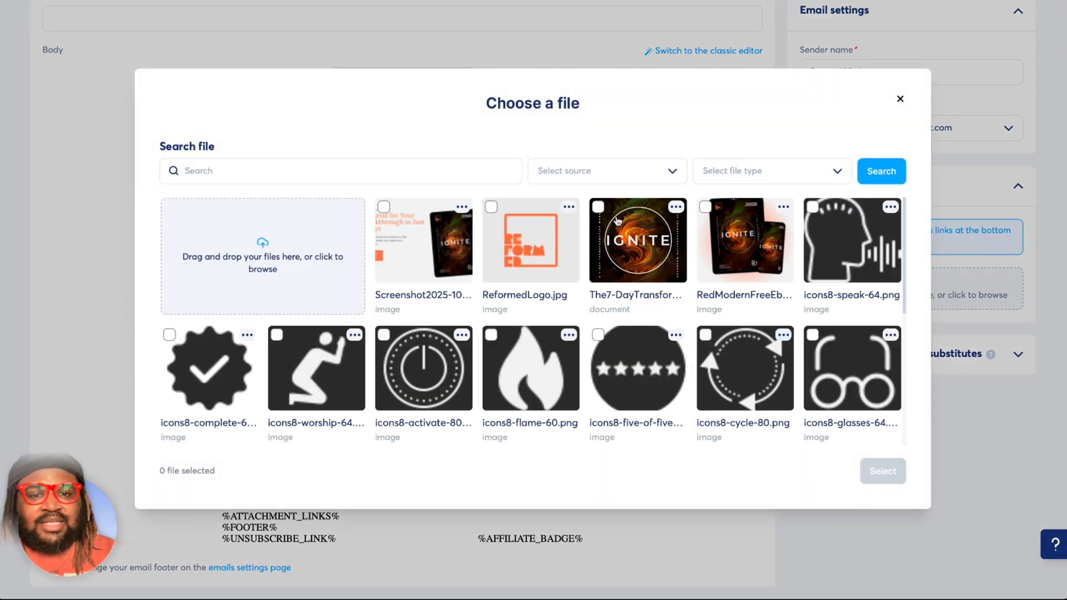
pyautogui.click(599, 208)
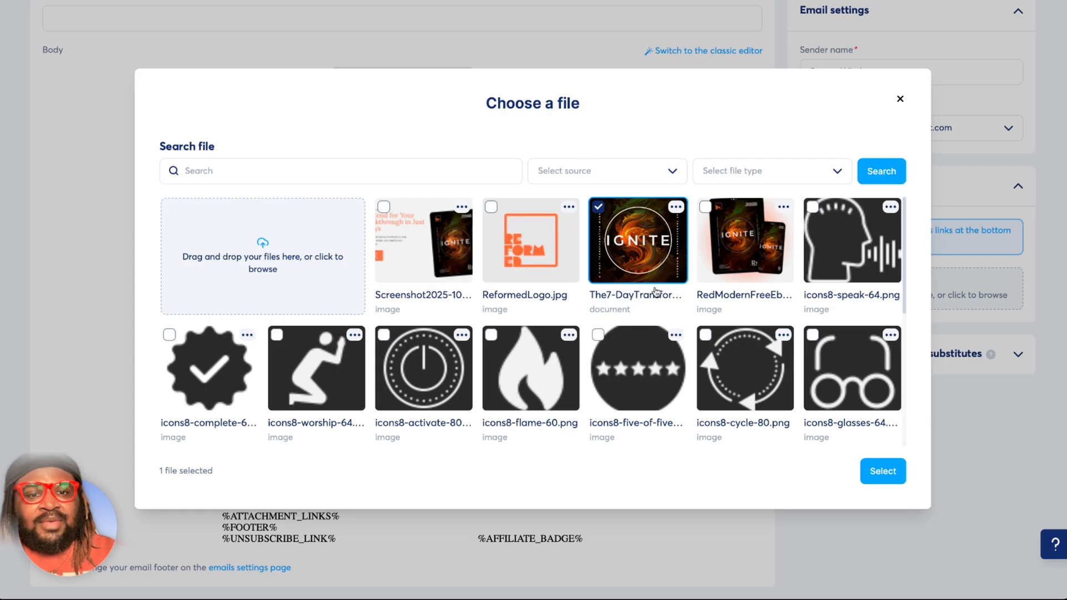
pyautogui.click(894, 475)
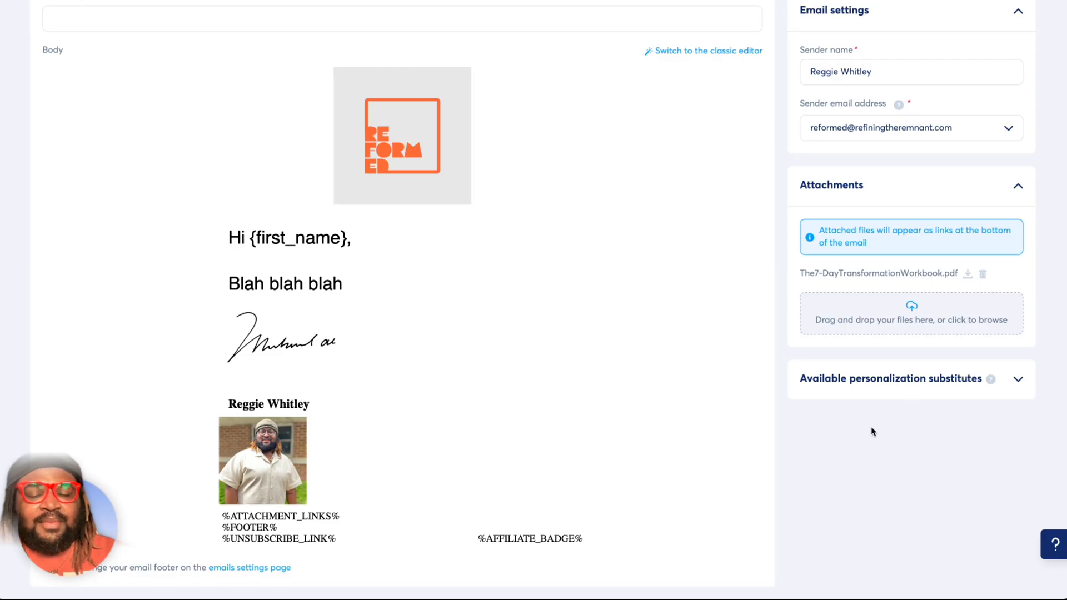
# Switch the Welcome email's body to the classic editor and confirm the change.
pyautogui.scroll(3, 871, 426)
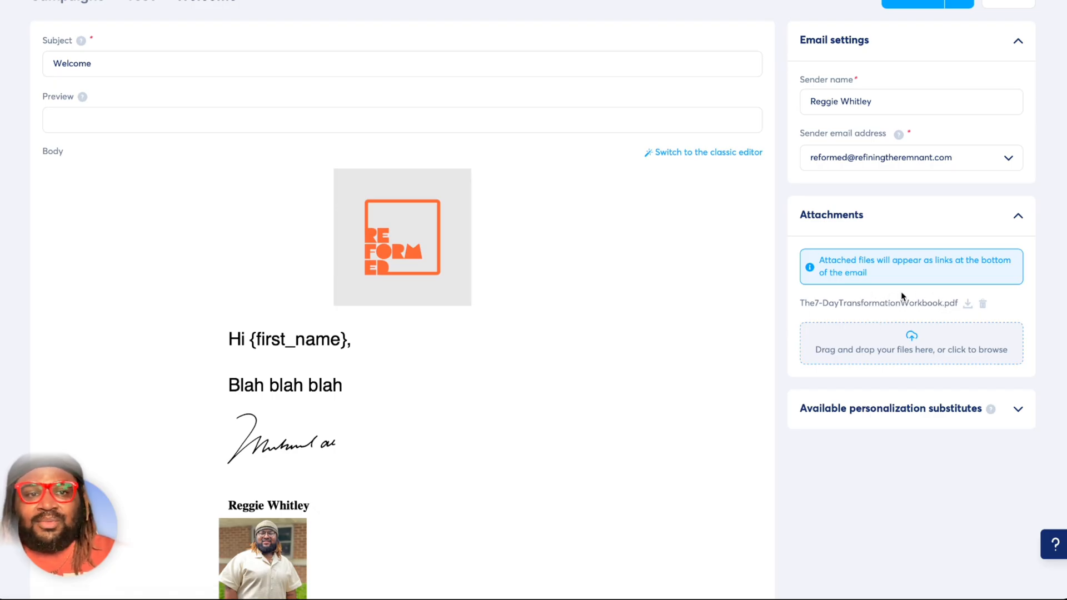
pyautogui.scroll(1, 901, 296)
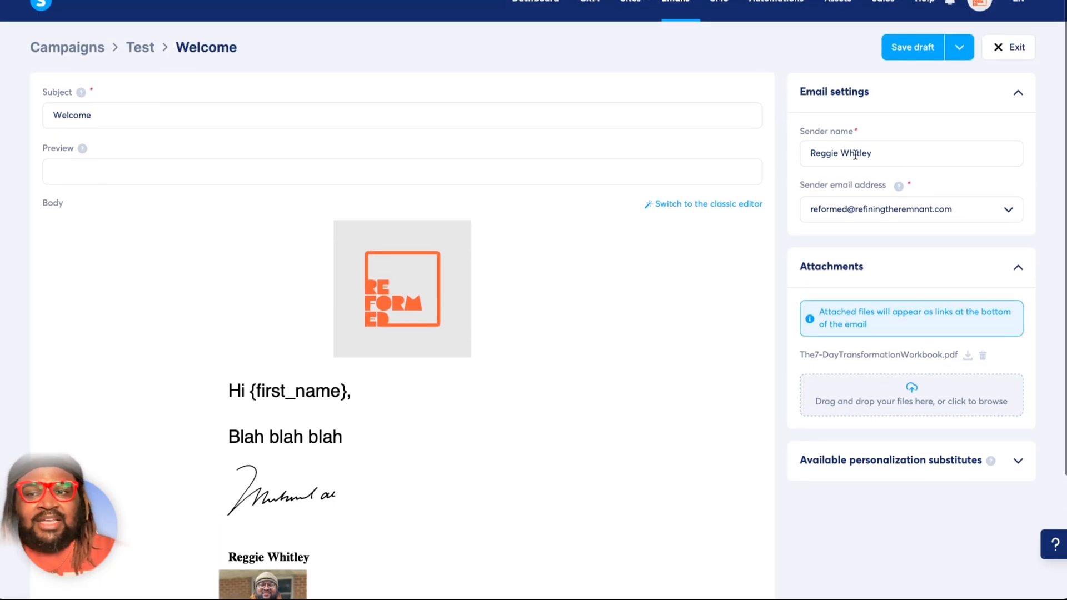
pyautogui.scroll(-3, 767, 309)
pyautogui.scroll(3, 793, 266)
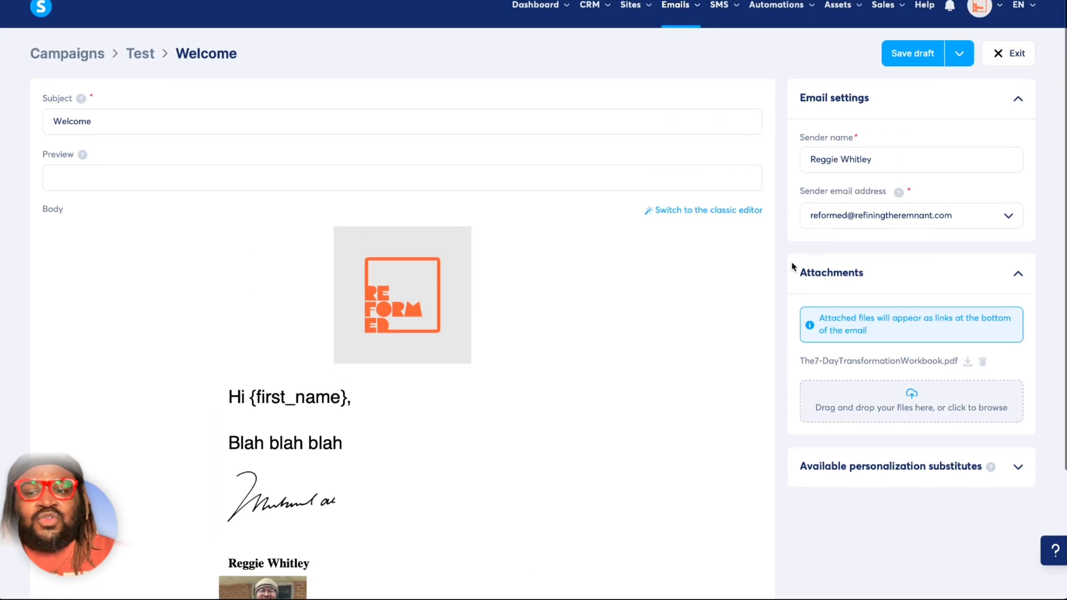
pyautogui.scroll(-1, 793, 265)
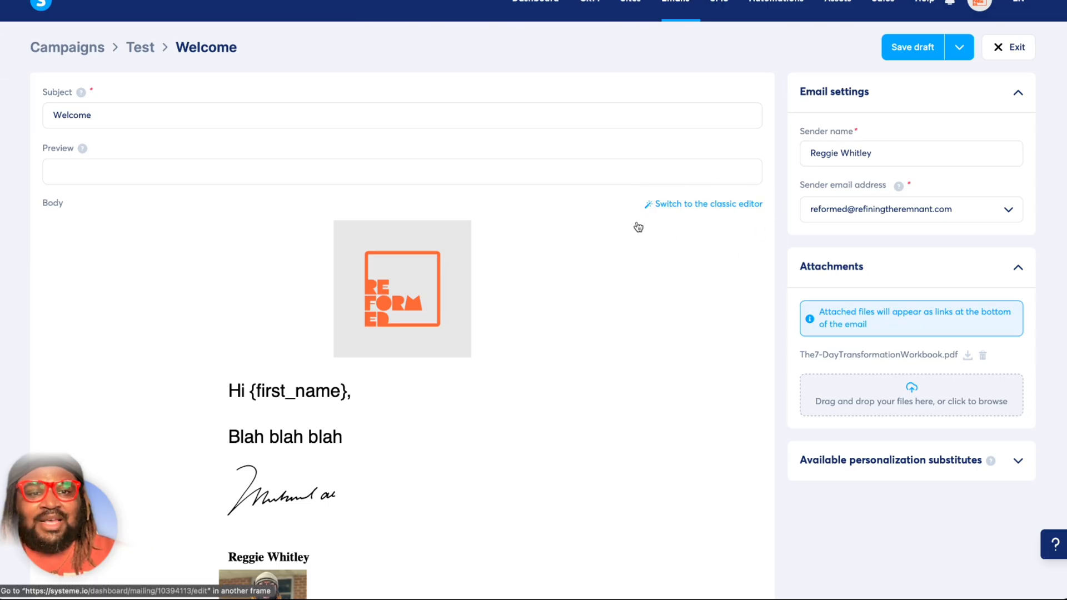
pyautogui.click(716, 208)
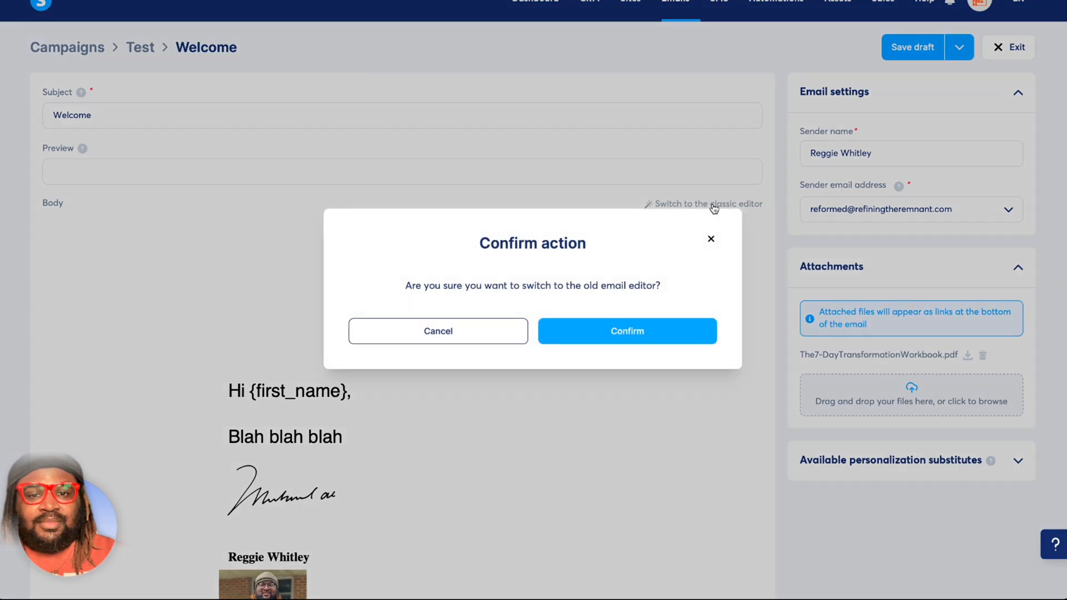
pyautogui.click(613, 333)
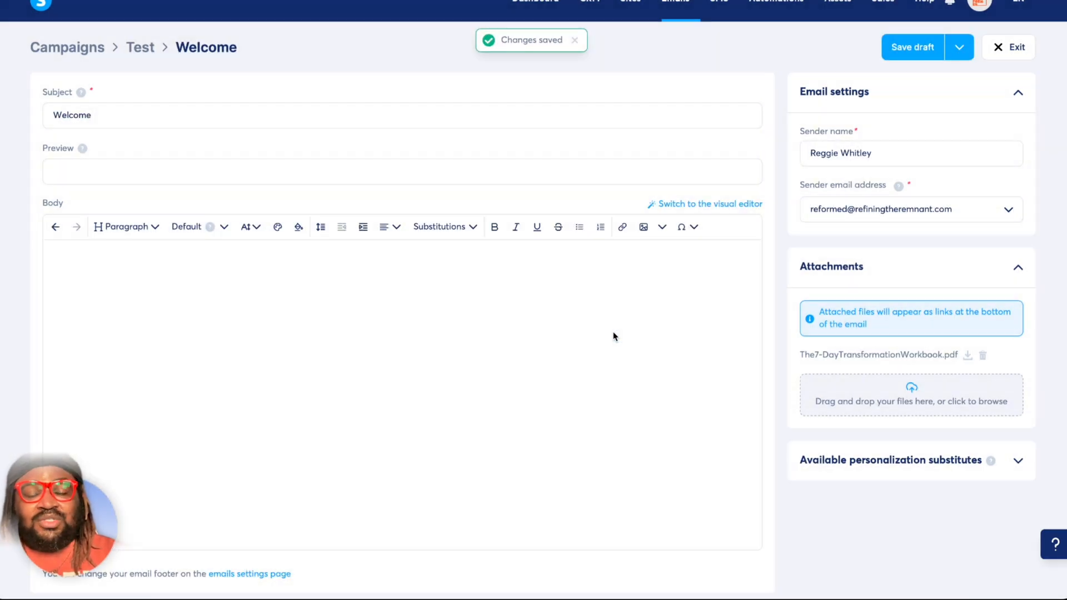
pyautogui.click(613, 336)
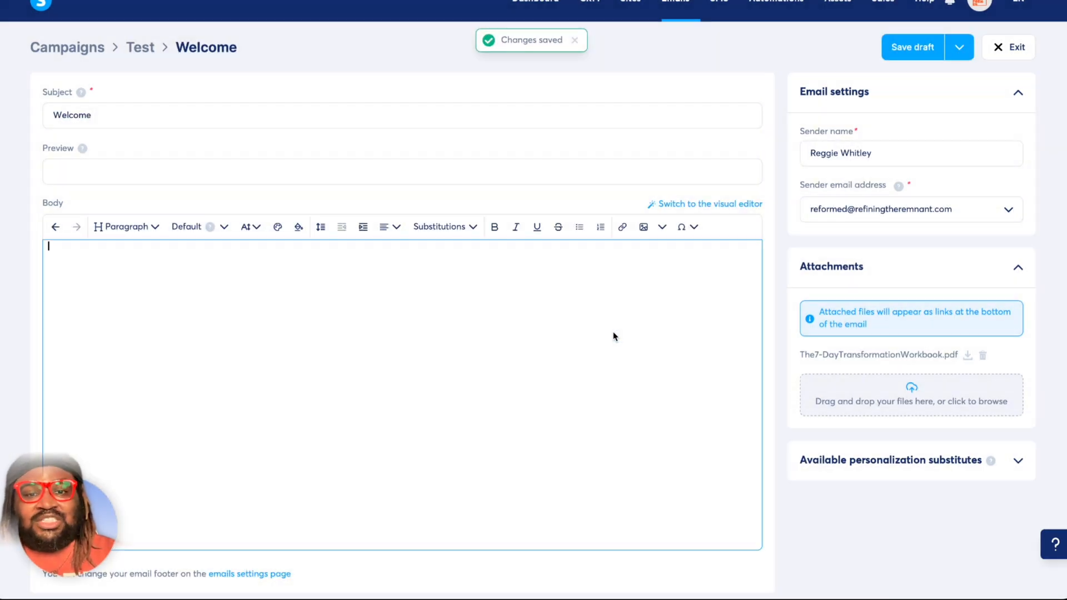
pyautogui.scroll(-1, 614, 336)
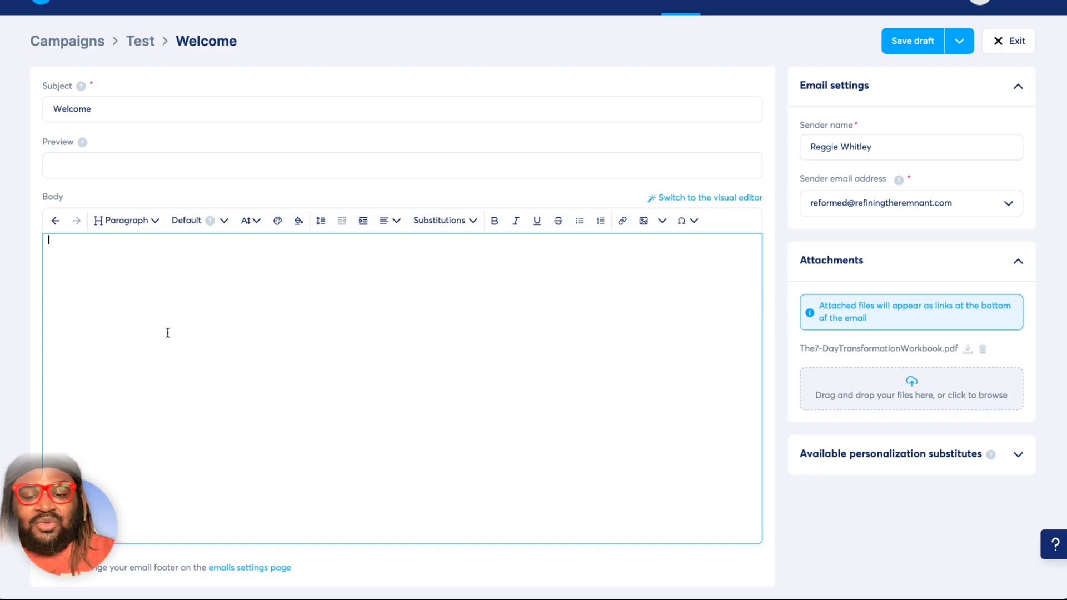
# Write "Type your text in here" as the first line of the email body.
pyautogui.write('Type y')
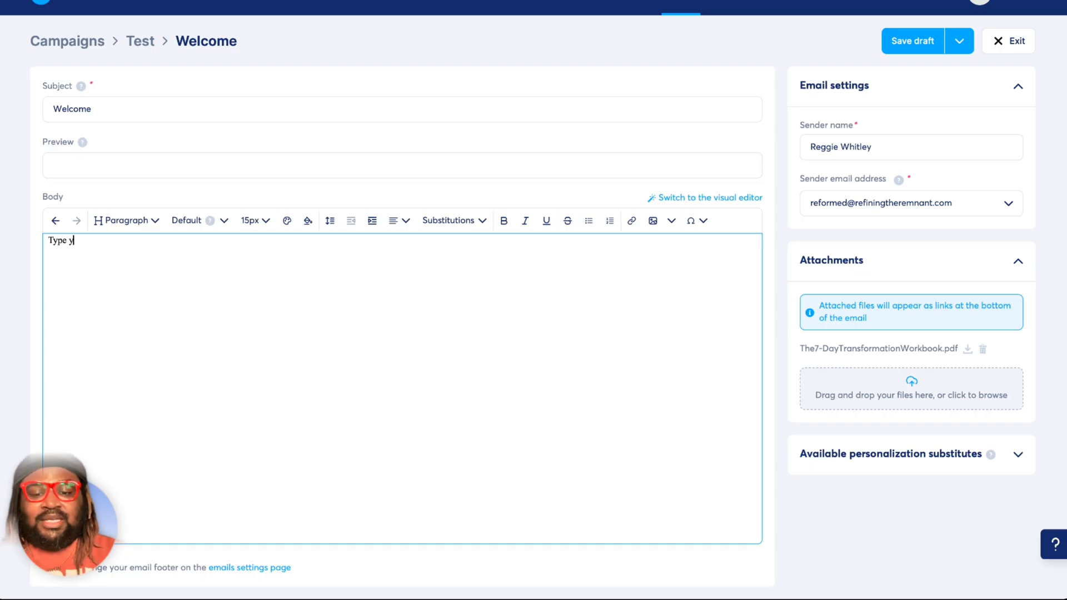
pyautogui.write('our text ')
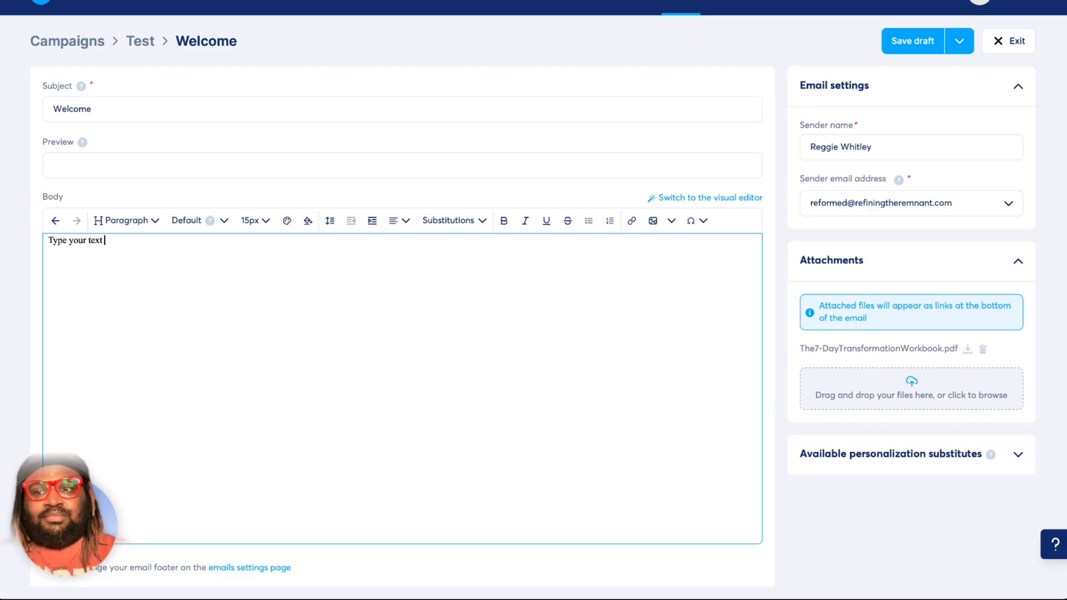
pyautogui.write('in here')
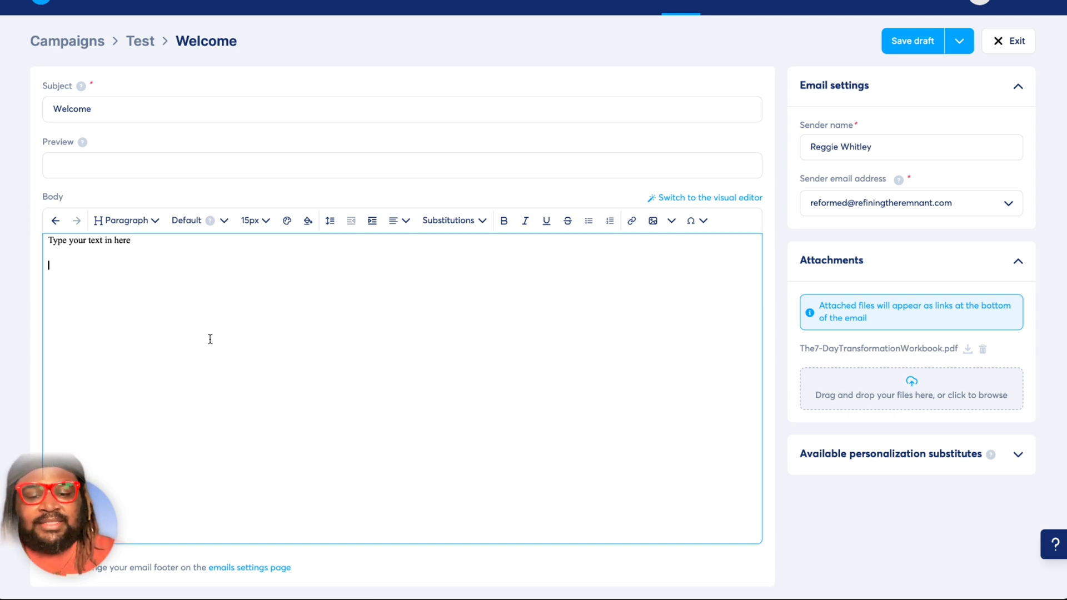
# Below it, add the greeting "Hi {first_name}," using the First name substitution, followed by a paragraph reading "blah blah blah".
pyautogui.write('Hi')
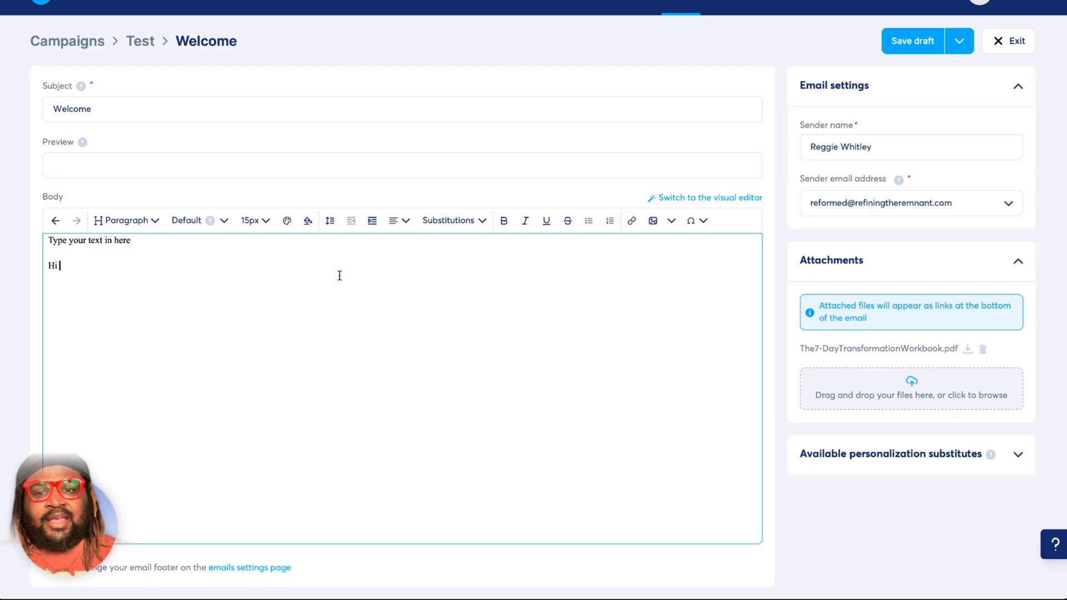
pyautogui.click(455, 223)
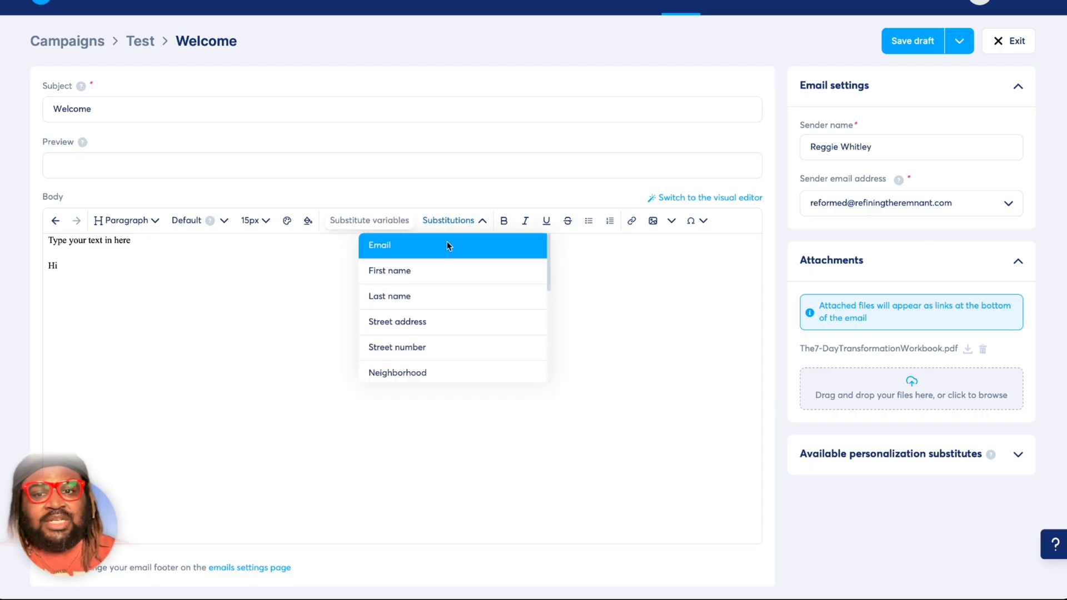
pyautogui.click(418, 273)
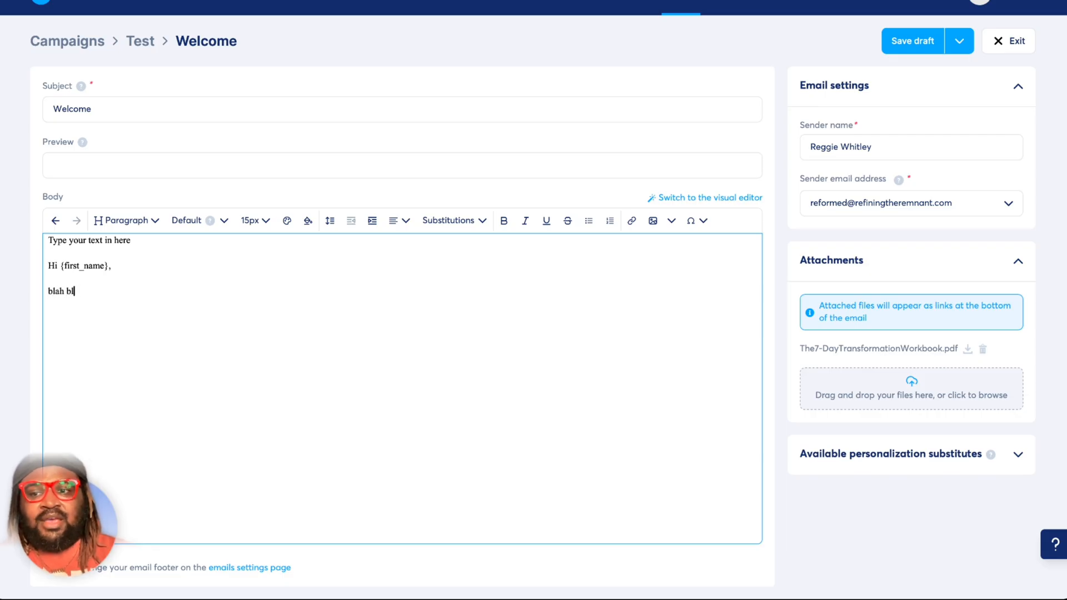
pyautogui.write('ah blah')
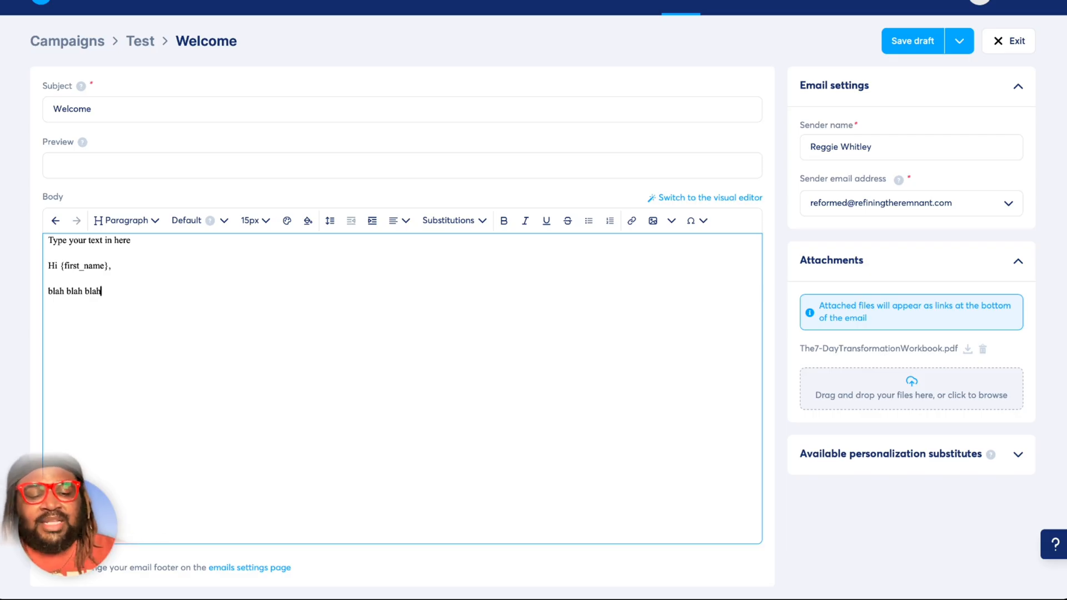
# Insert blank lines between the first line and the greeting to make room for an image.
pyautogui.press('Return')
pyautogui.press('Return')
pyautogui.press('Return')
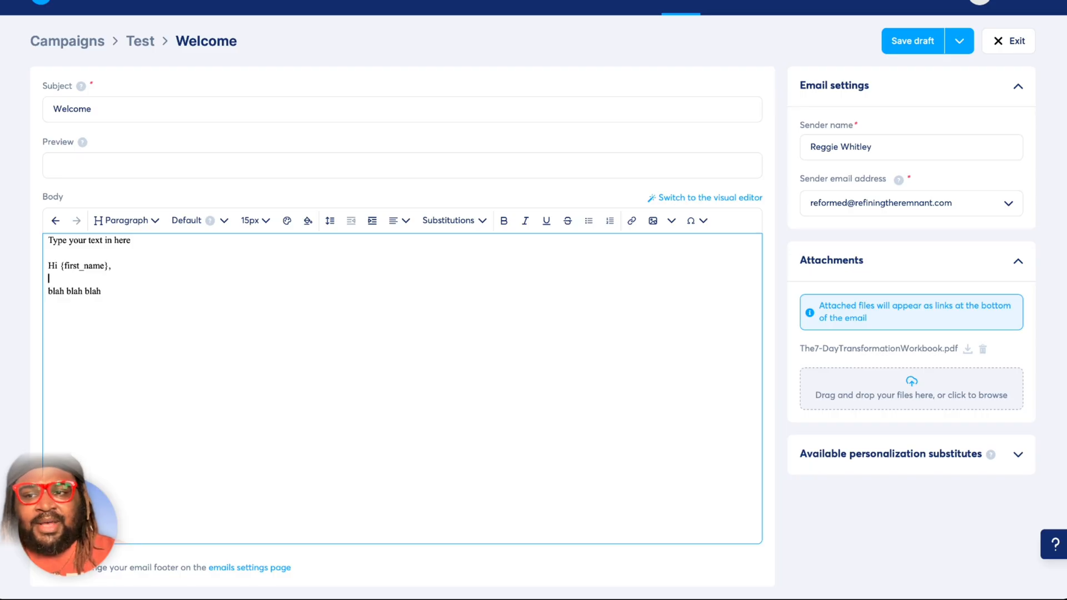
pyautogui.press('Return')
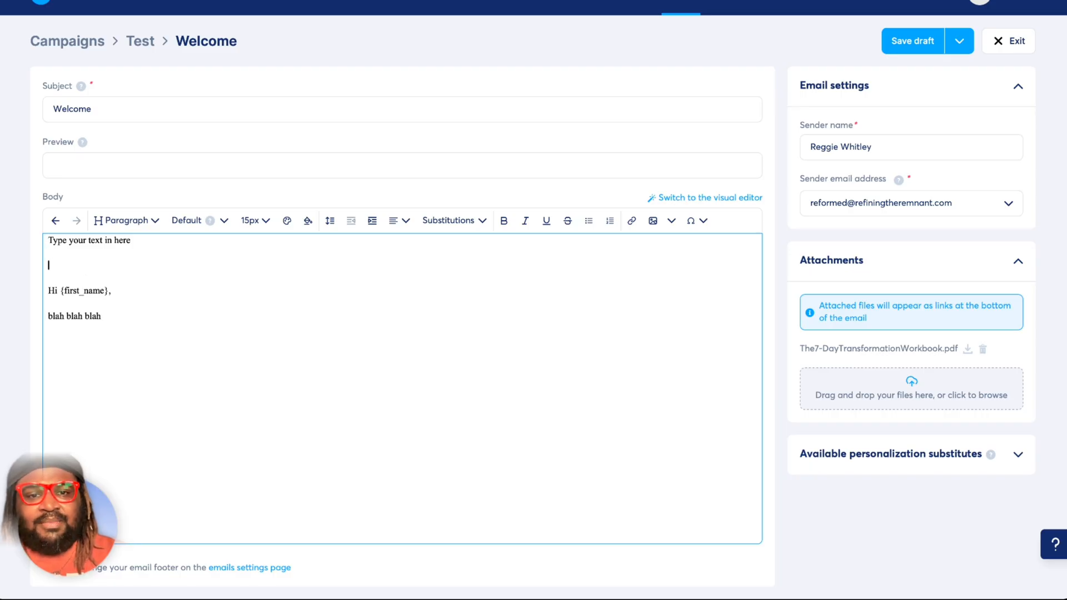
# Start inserting an image there and replace the Email source filter with File manager, Calendar, White Label, Digital product resource and Digital store.
pyautogui.click(654, 222)
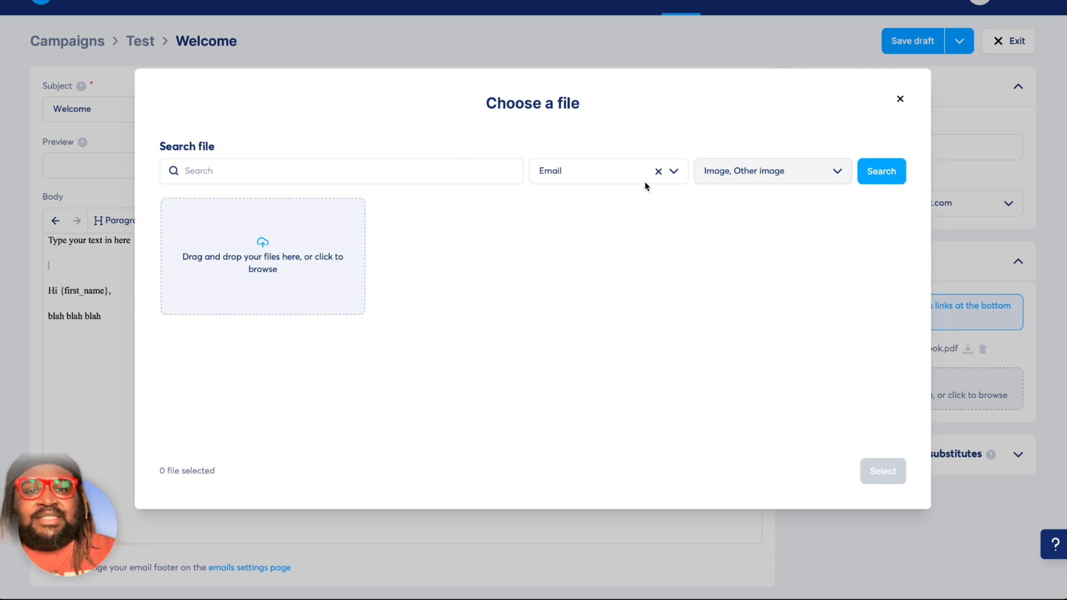
pyautogui.click(658, 172)
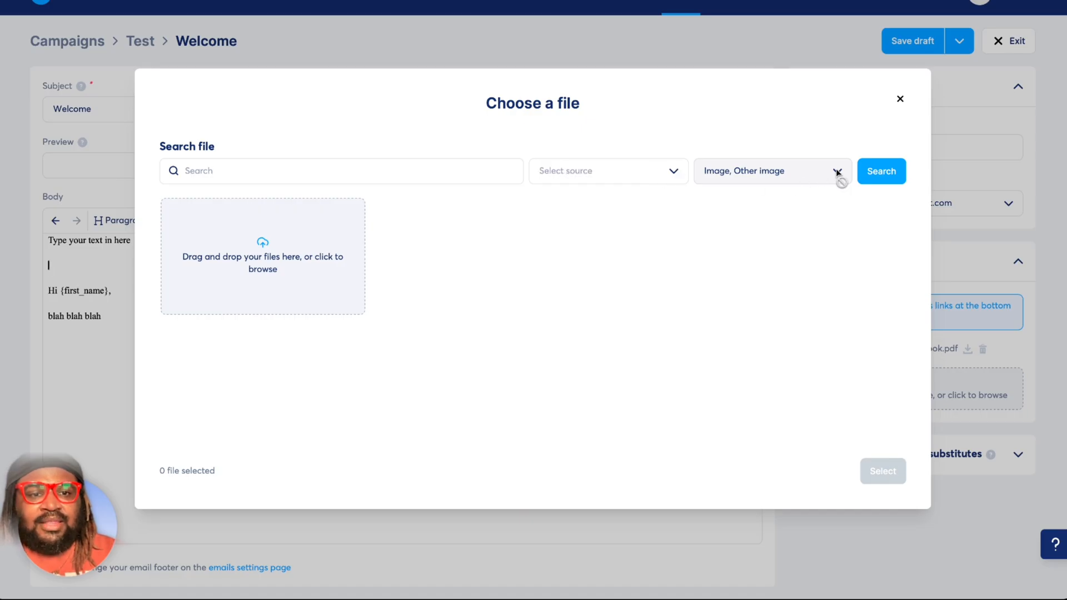
pyautogui.click(674, 172)
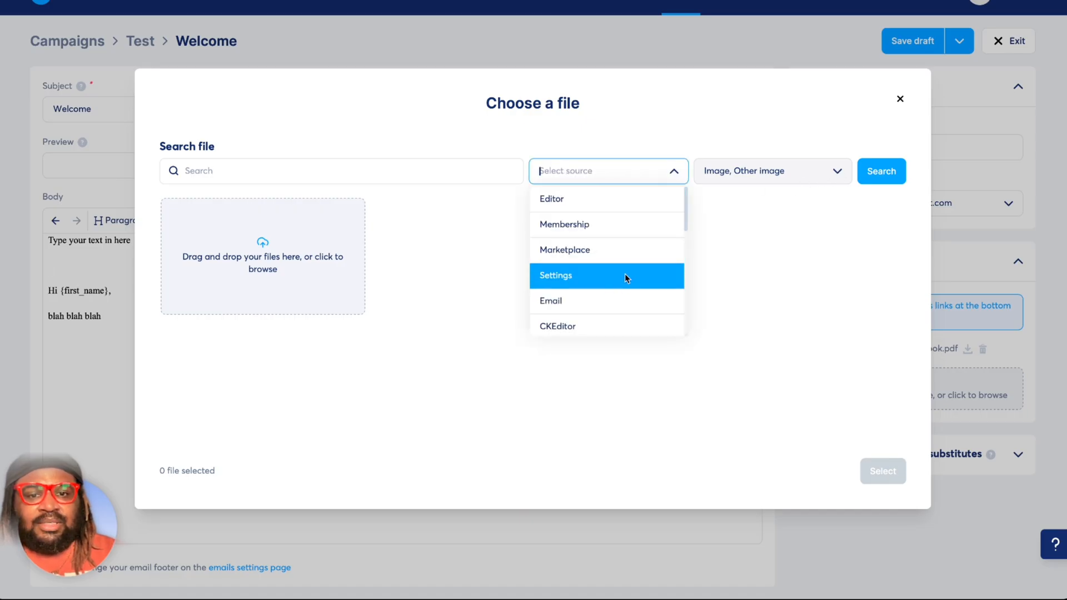
pyautogui.scroll(-6, 624, 274)
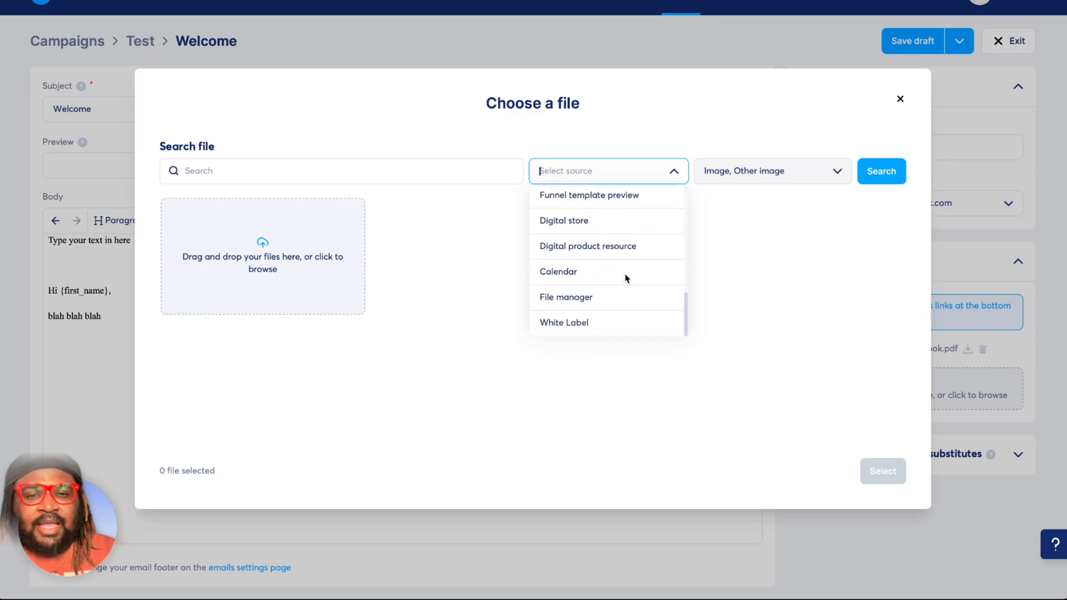
pyautogui.scroll(8, 625, 273)
pyautogui.scroll(-8, 621, 248)
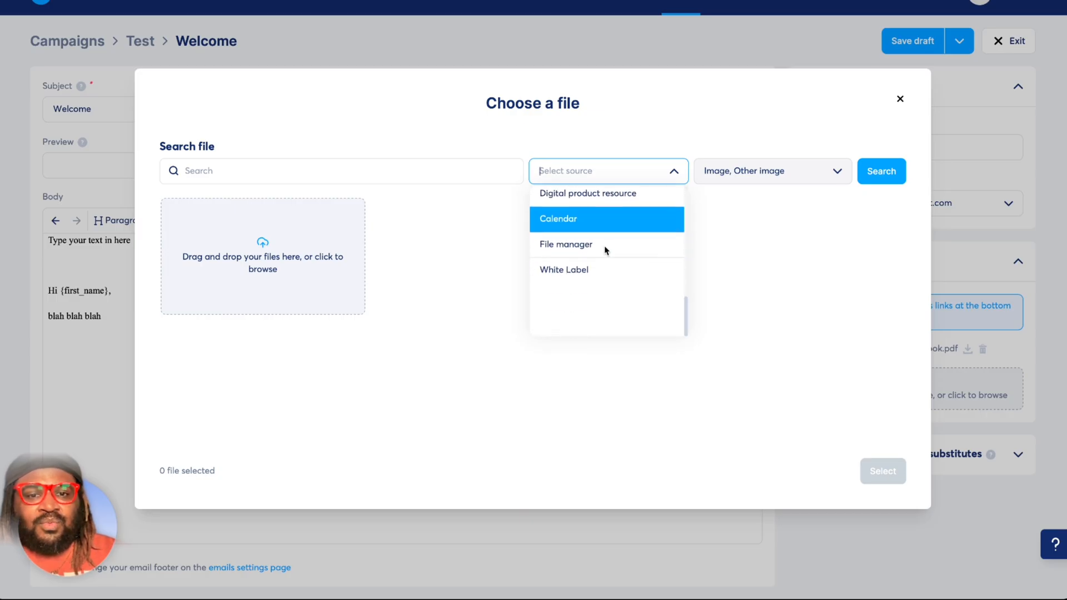
pyautogui.click(608, 297)
pyautogui.click(624, 281)
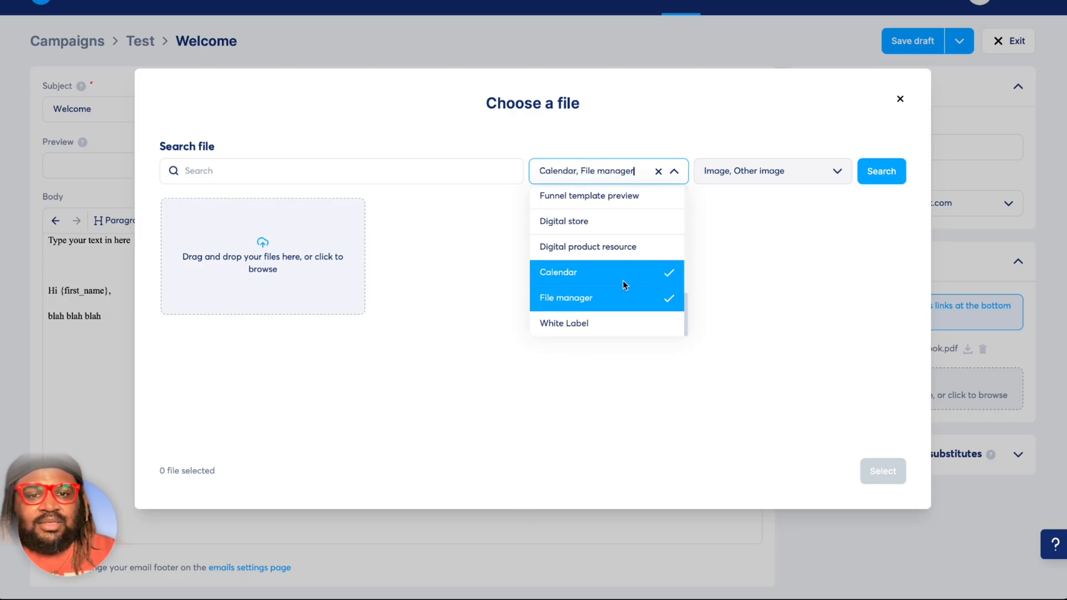
pyautogui.click(606, 322)
pyautogui.click(609, 248)
pyautogui.click(606, 226)
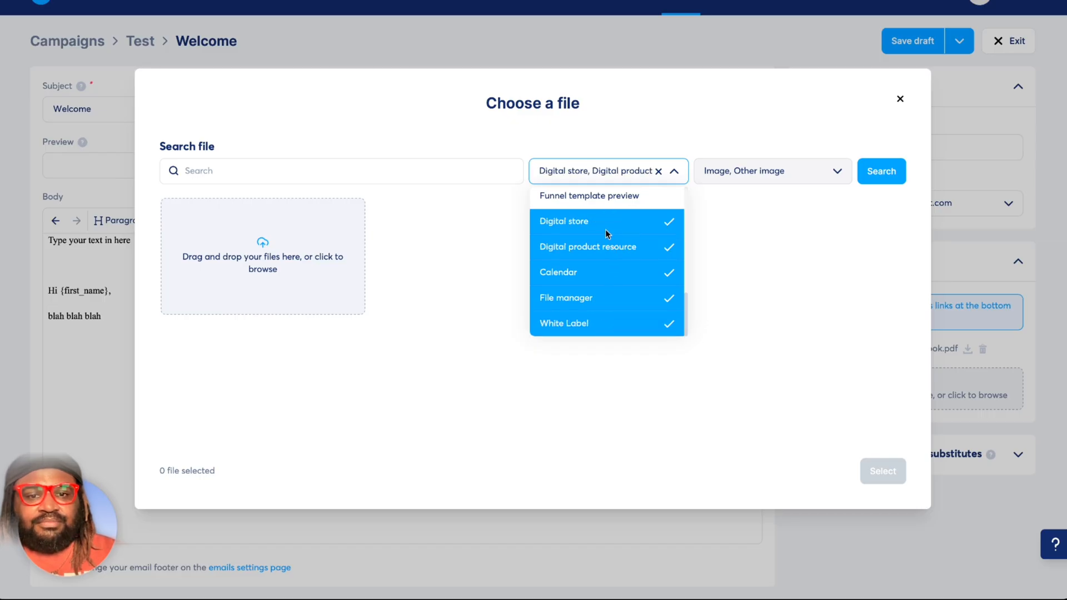
# Add Funnel template preview, Product, Website template, Email template, Blog template preview and Page template preview to the file source filter.
pyautogui.scroll(1, 605, 229)
pyautogui.click(606, 229)
pyautogui.click(589, 207)
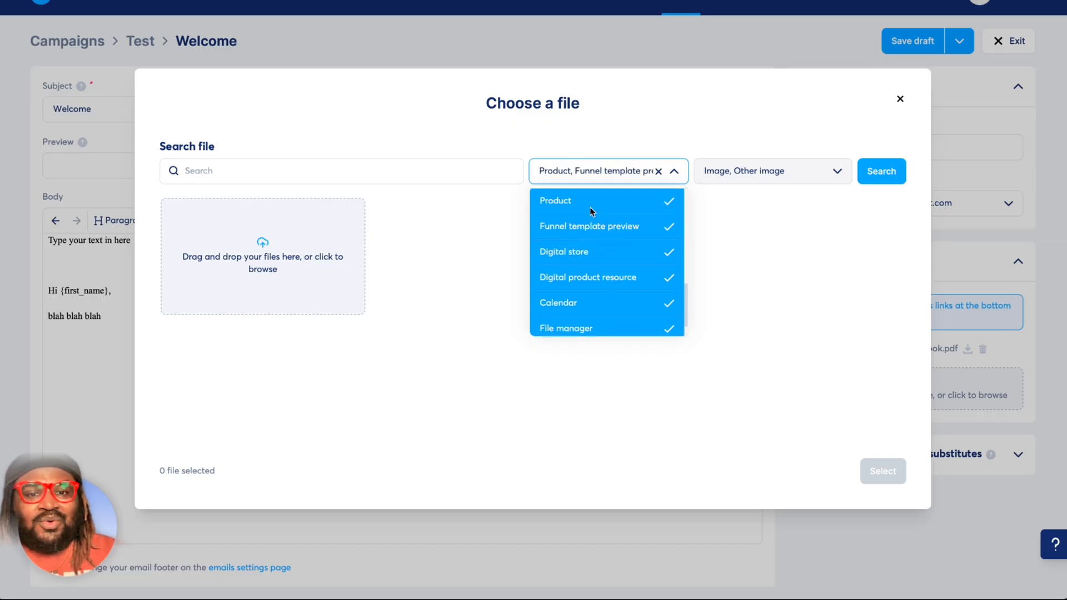
pyautogui.scroll(2, 589, 207)
pyautogui.click(582, 267)
pyautogui.click(583, 248)
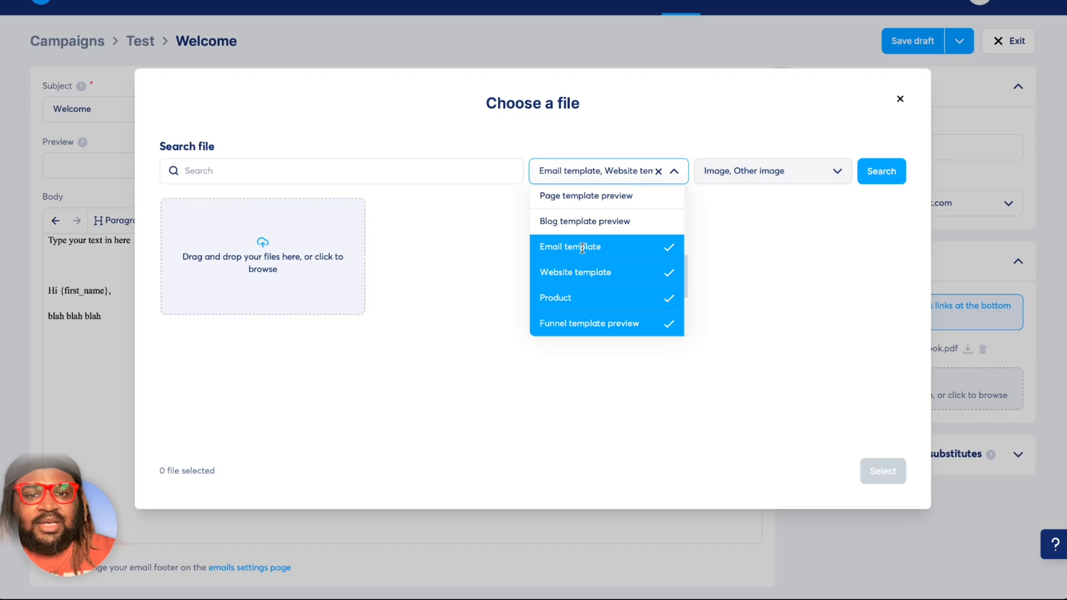
pyautogui.click(581, 221)
pyautogui.click(573, 202)
pyautogui.scroll(2, 573, 202)
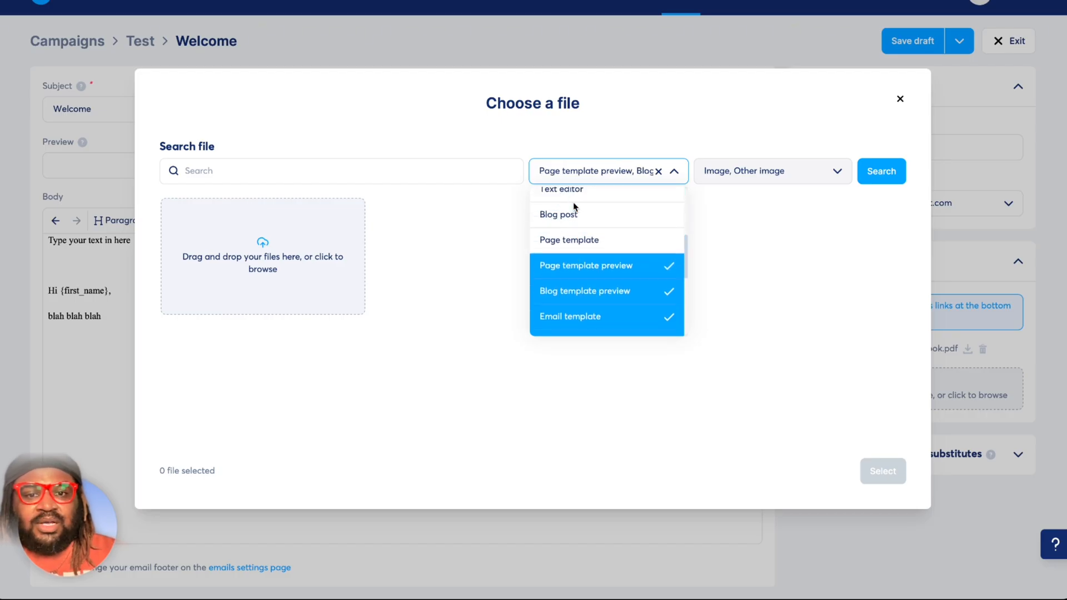
# Extend the file source filter with Page template, Blog post, Text editor and CKEditor.
pyautogui.scroll(1, 574, 206)
pyautogui.click(574, 279)
pyautogui.click(571, 254)
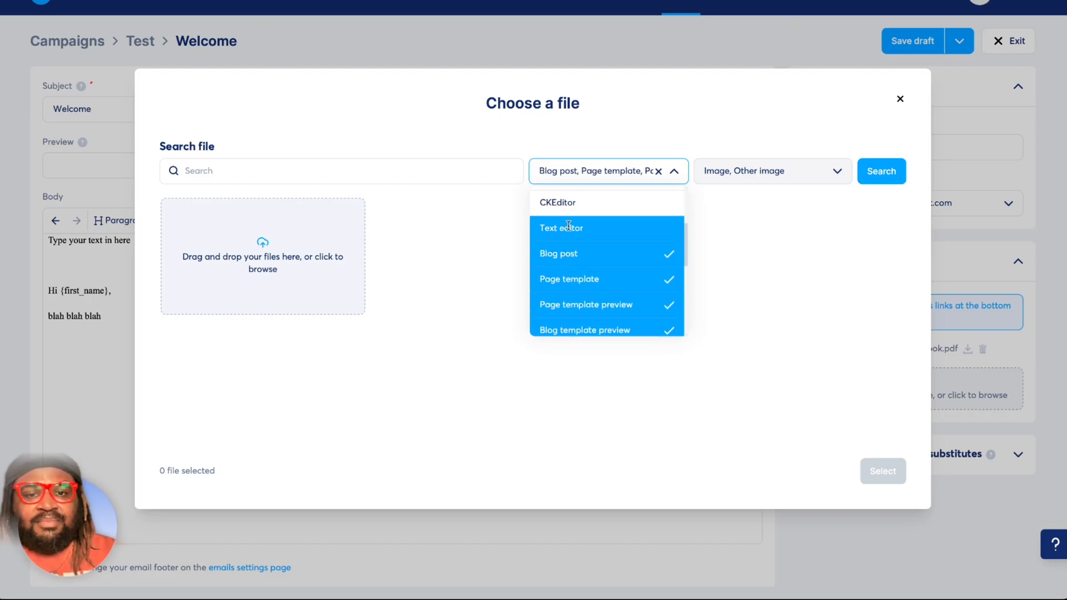
pyautogui.click(569, 225)
pyautogui.click(568, 202)
pyautogui.scroll(2, 584, 252)
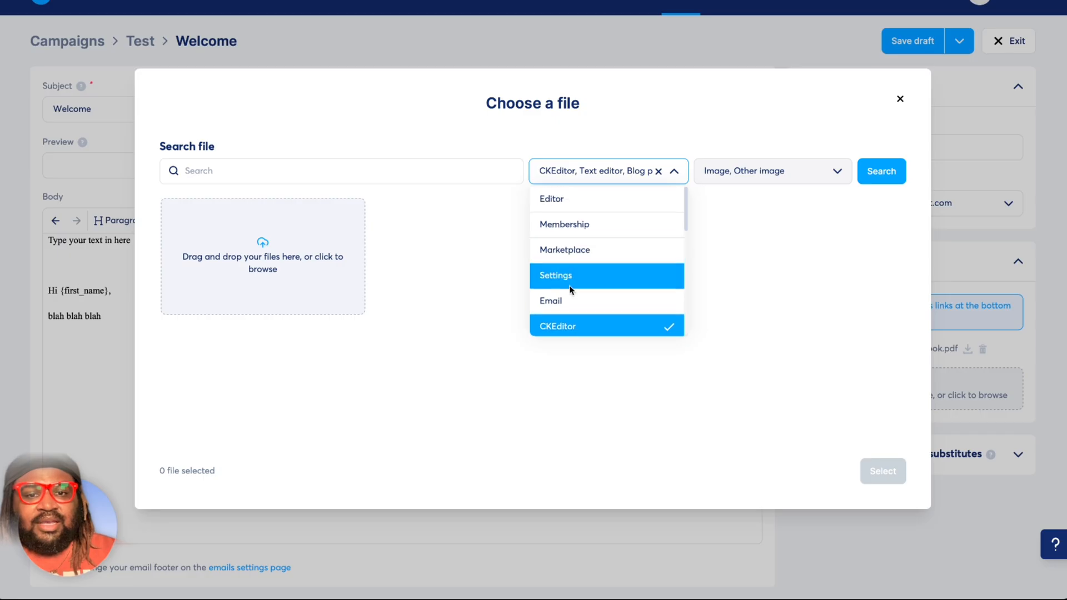
# Include Email, Settings, Marketplace, Membership and Editor in the file source filter as well.
pyautogui.click(562, 303)
pyautogui.click(561, 276)
pyautogui.click(561, 251)
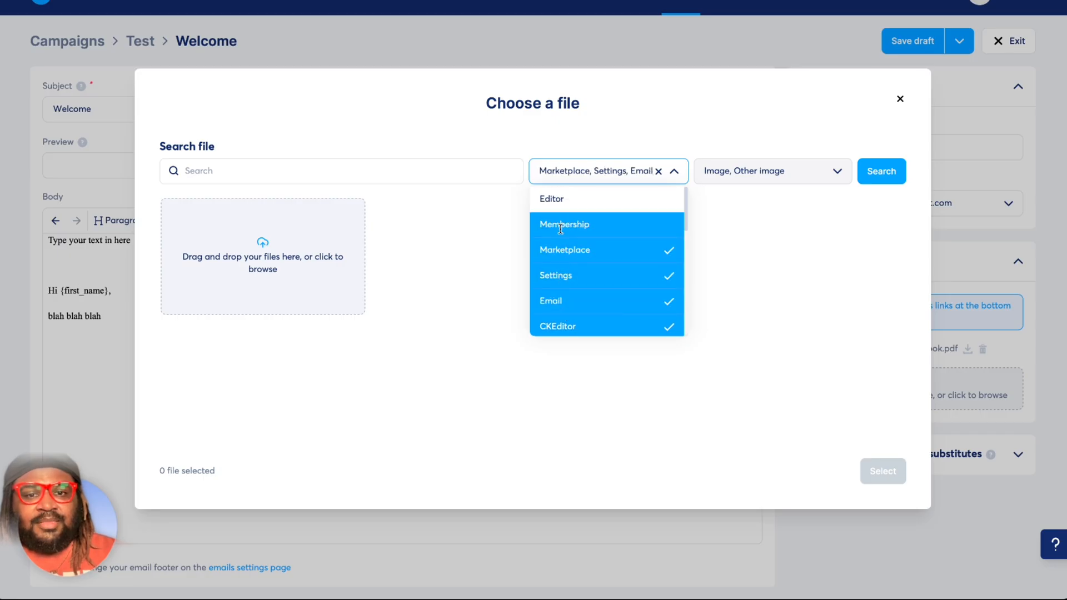
pyautogui.click(561, 227)
pyautogui.click(560, 206)
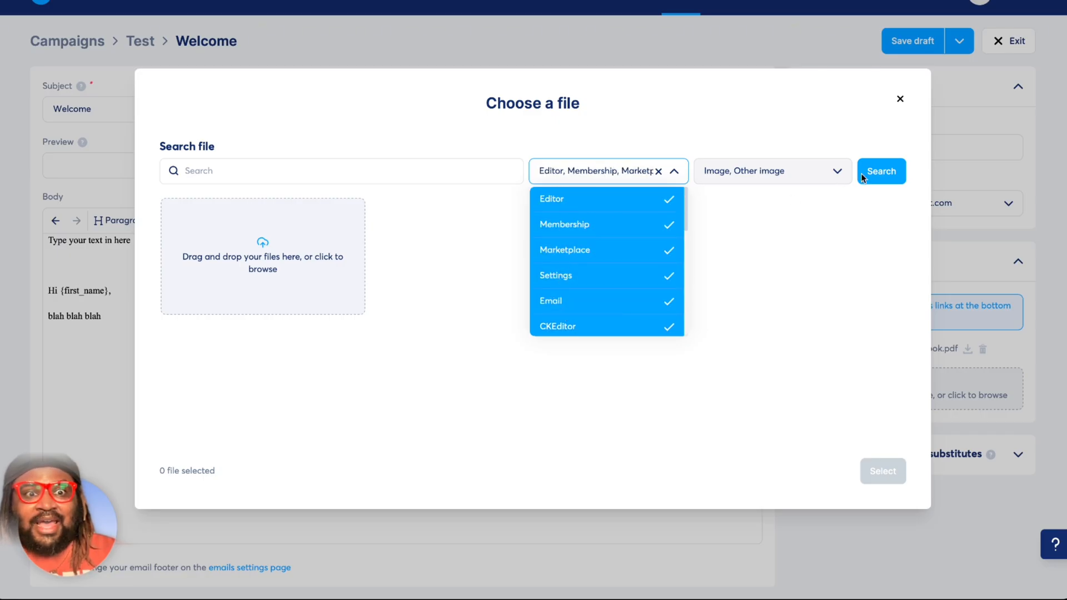
# Search the files with the chosen sources and insert ReformedLogo.jpg into the email body, with a new paragraph below it.
pyautogui.click(879, 173)
pyautogui.click(879, 173)
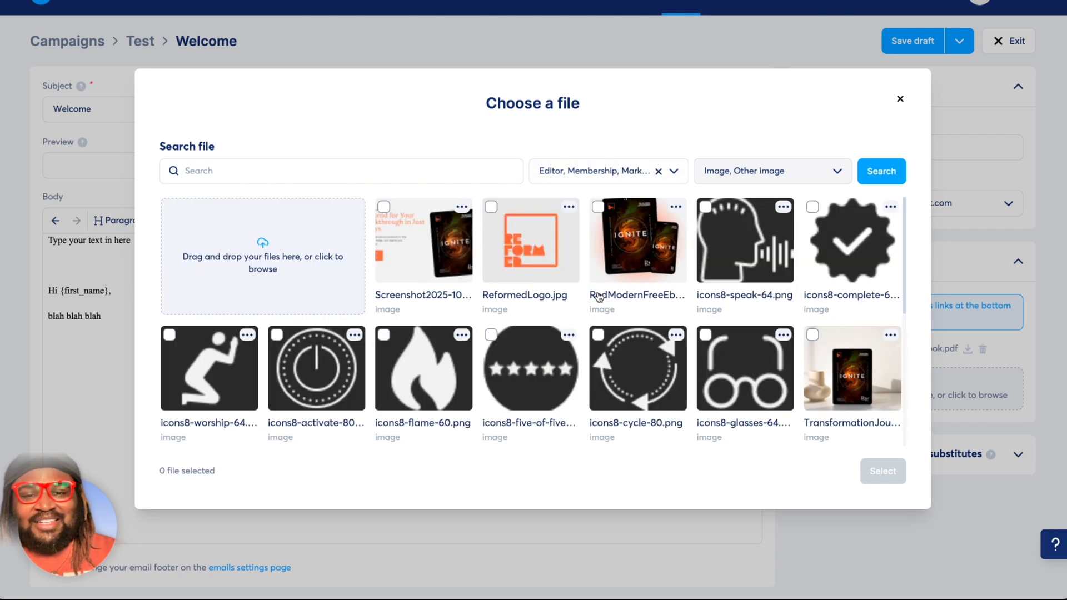
pyautogui.click(507, 221)
pyautogui.click(881, 470)
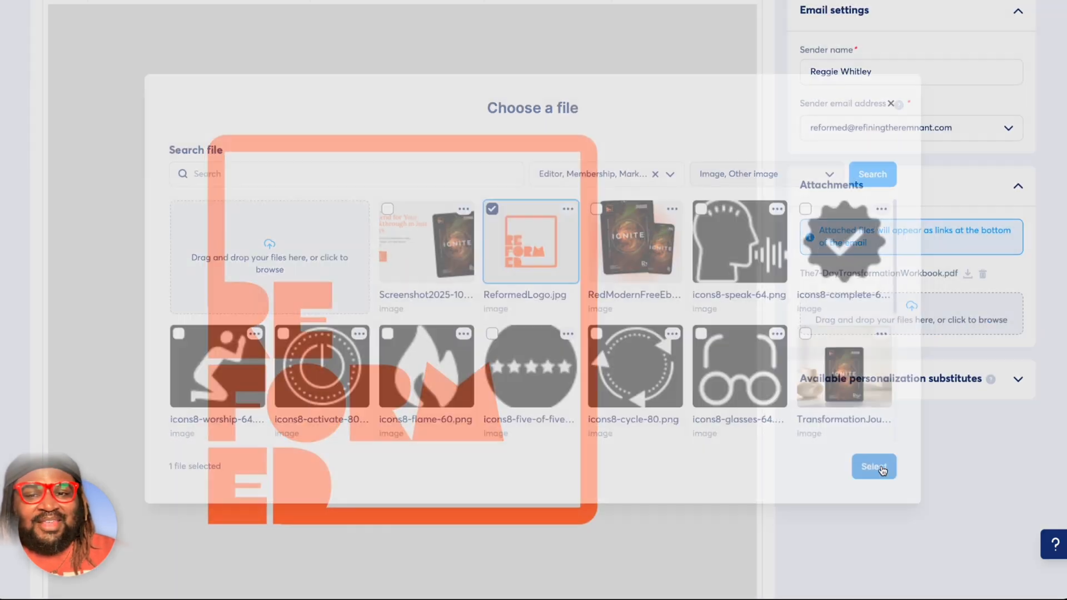
pyautogui.scroll(-4, 463, 342)
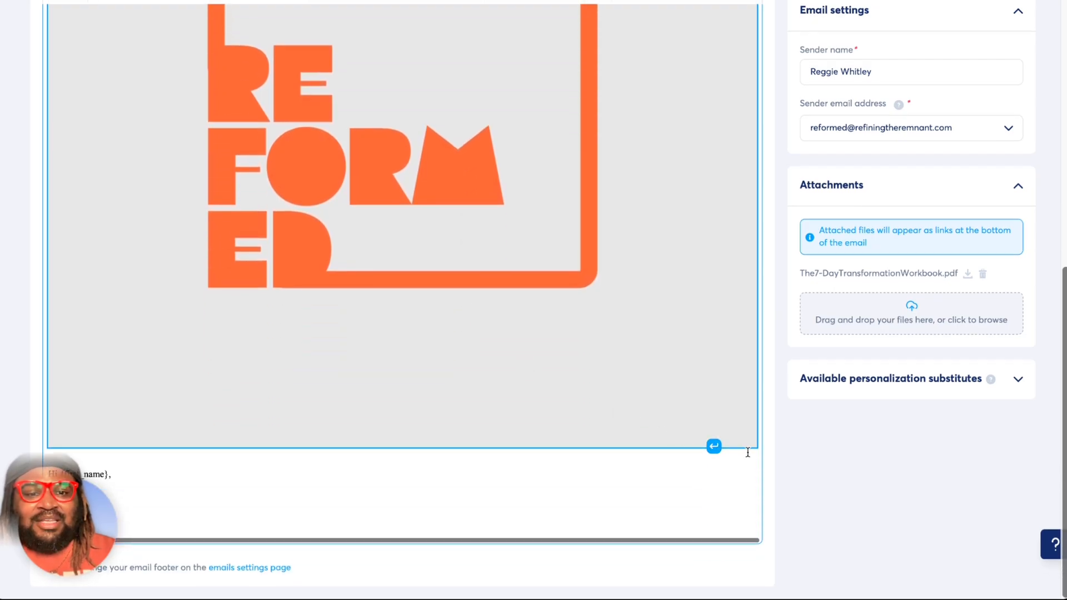
pyautogui.click(714, 447)
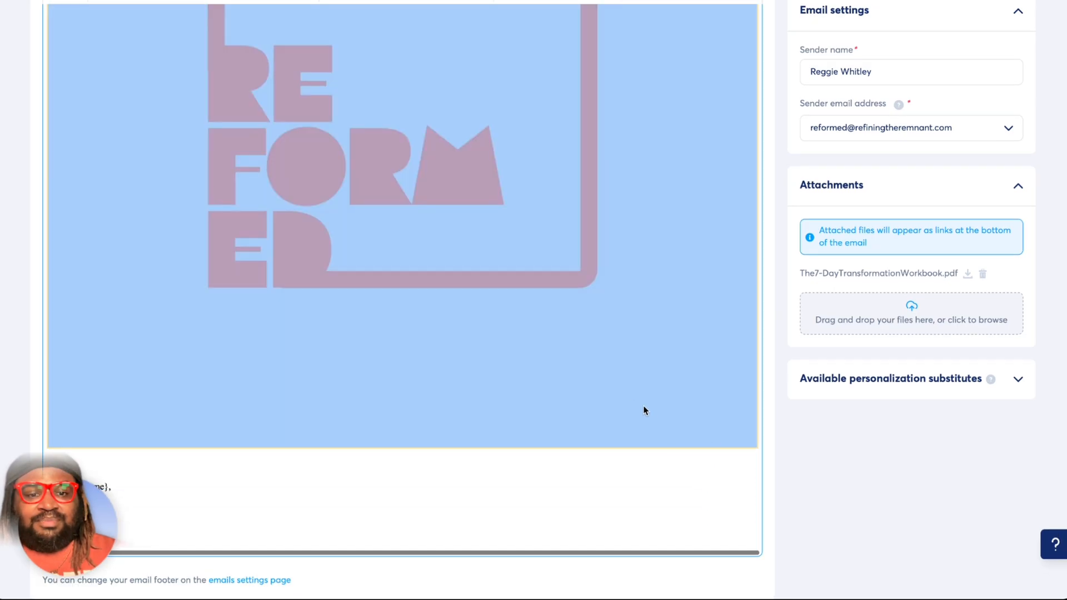
# Align the inserted logo image to the left and shrink it to a small thumbnail above the greeting.
pyautogui.click(522, 338)
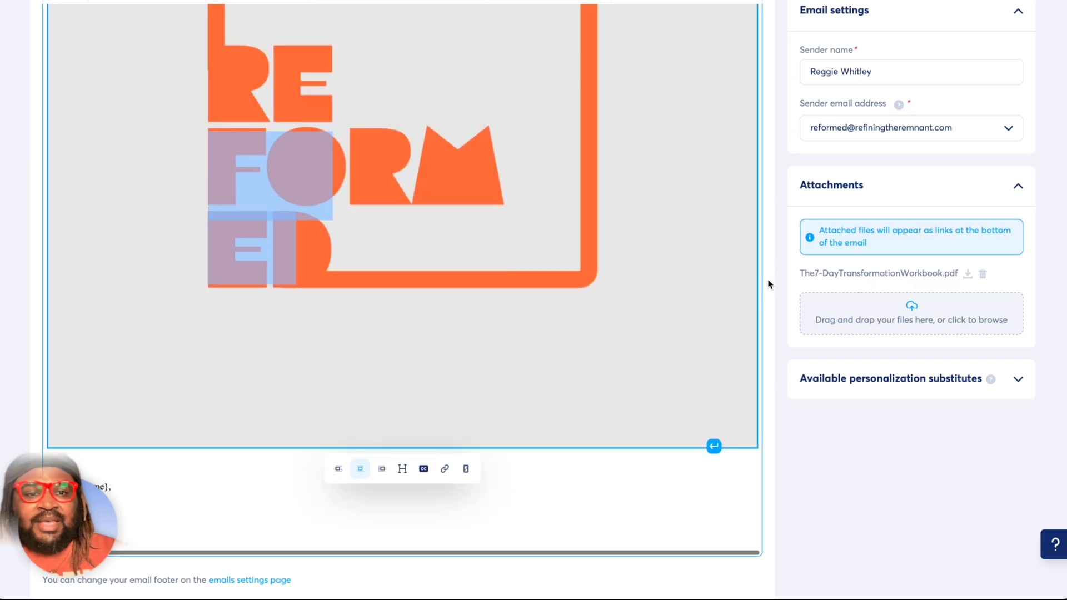
pyautogui.click(339, 469)
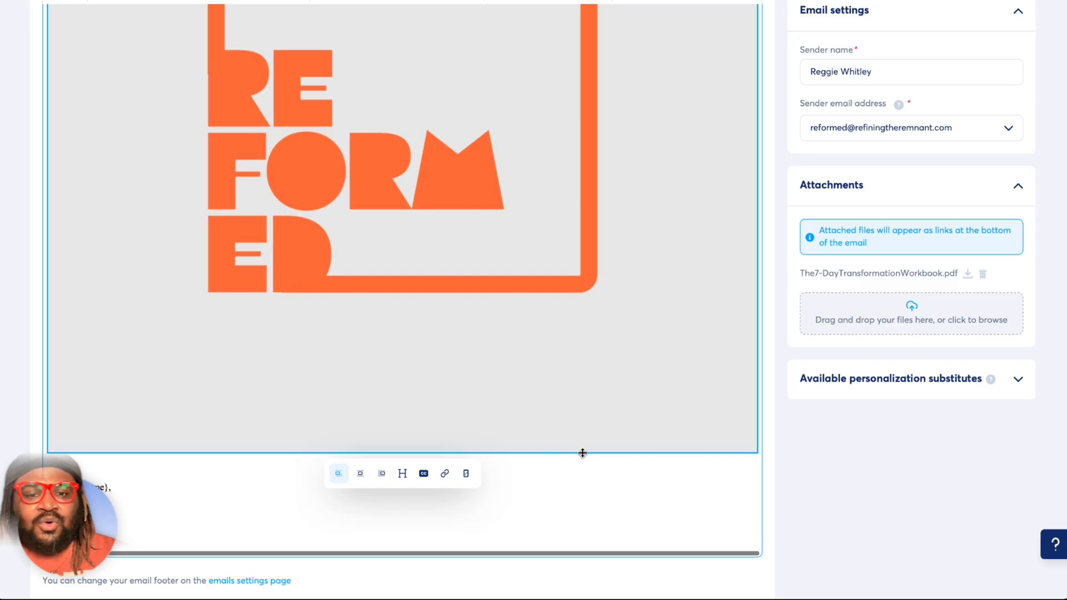
pyautogui.moveTo(583, 453); pyautogui.dragTo(106, 34)
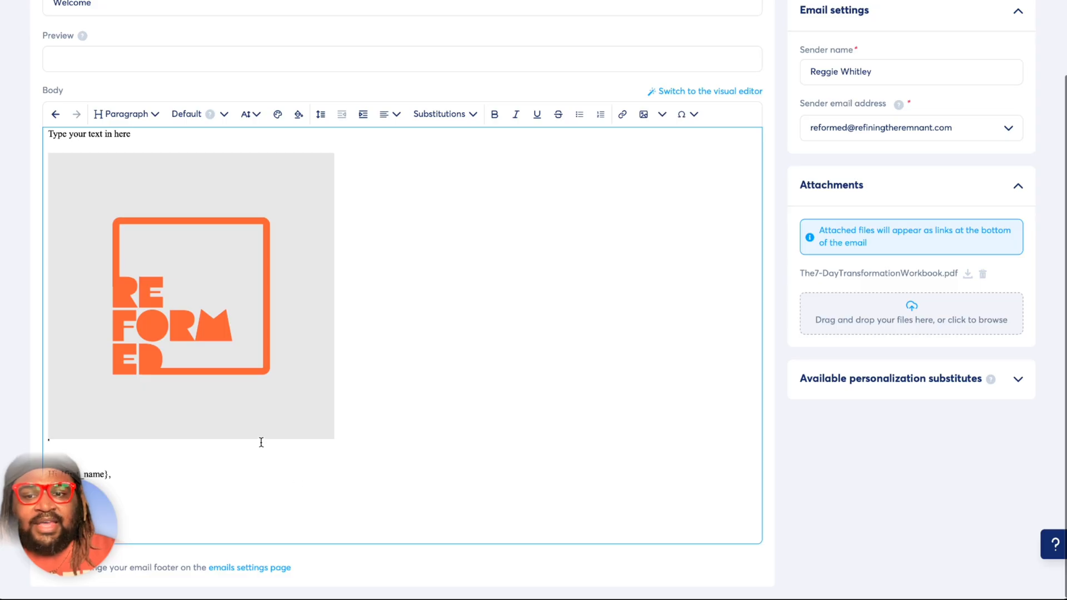
pyautogui.moveTo(260, 440); pyautogui.dragTo(119, 216)
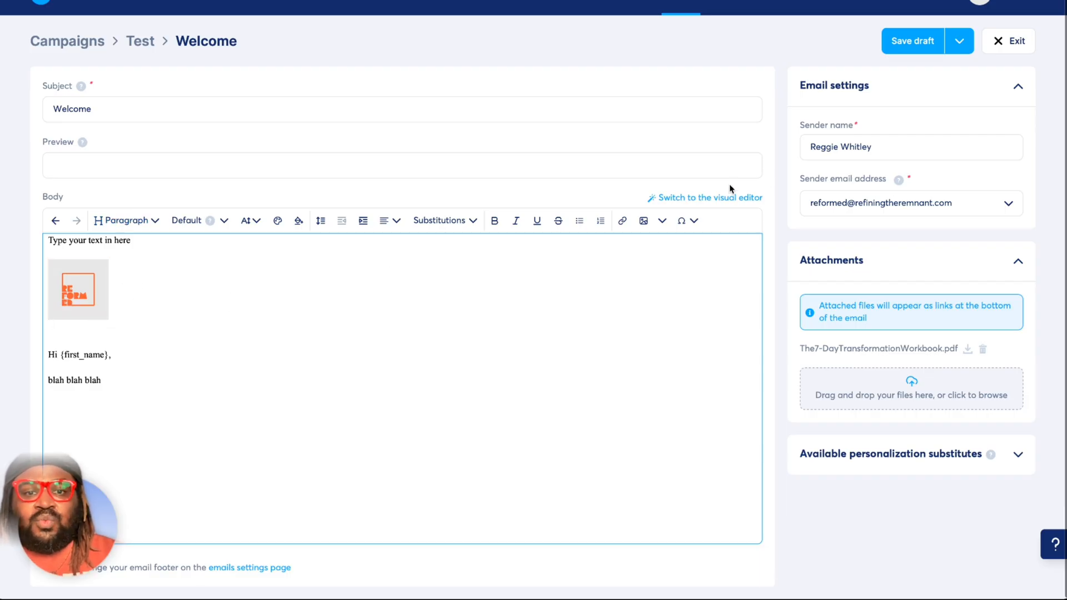
# Remove the extra blank line between the logo image and the "Hi {first_name}," greeting.
pyautogui.click(644, 220)
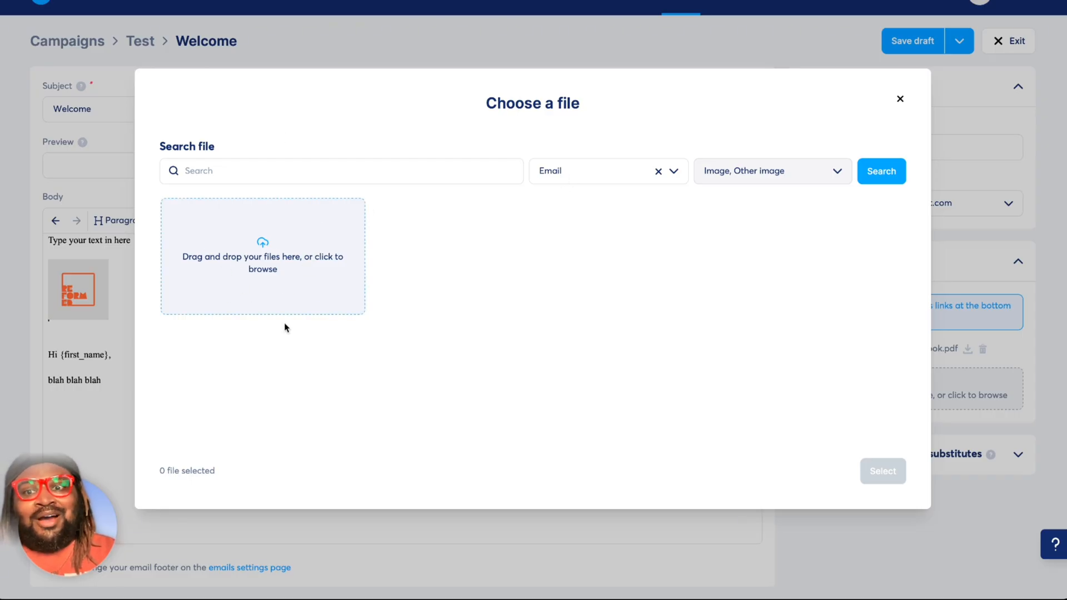
pyautogui.click(900, 99)
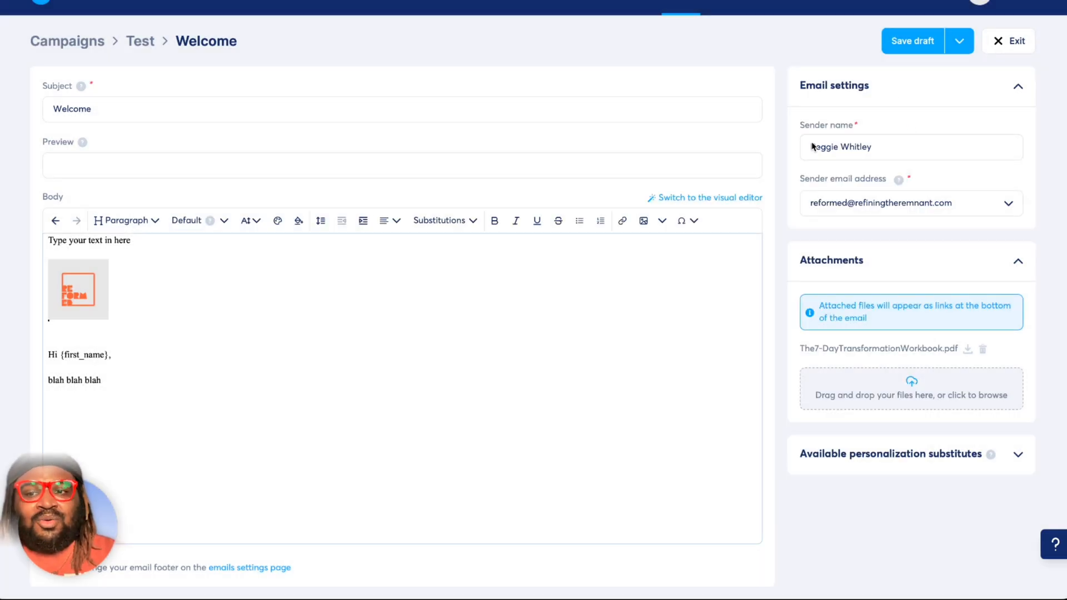
pyautogui.click(82, 338)
pyautogui.press('BackSpace')
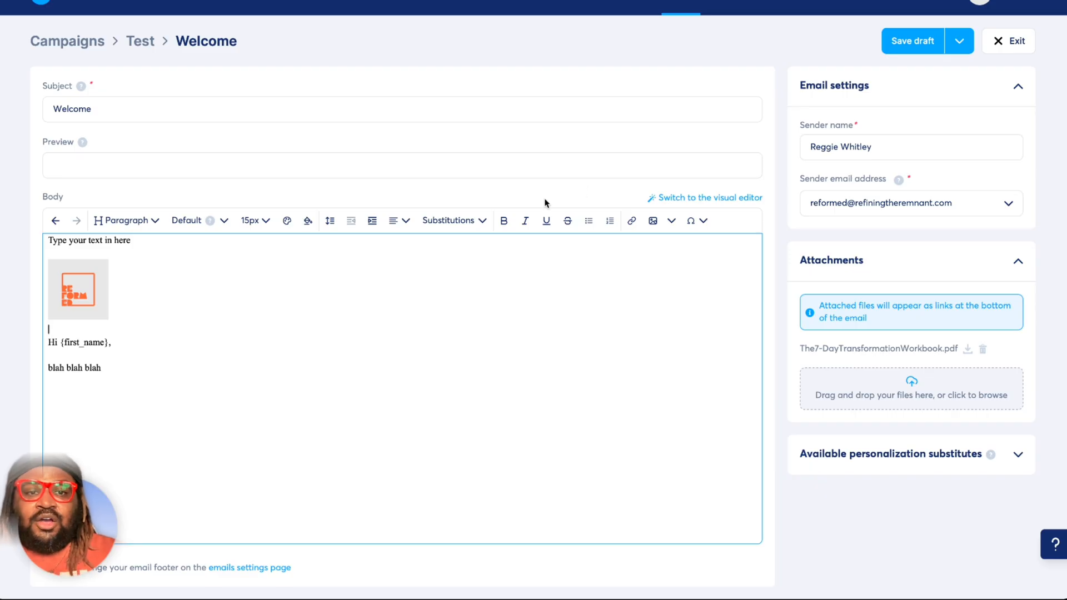
# Switch the email back to the visual editor, confirm the switch, and leave that editor with the changes saved.
pyautogui.click(689, 199)
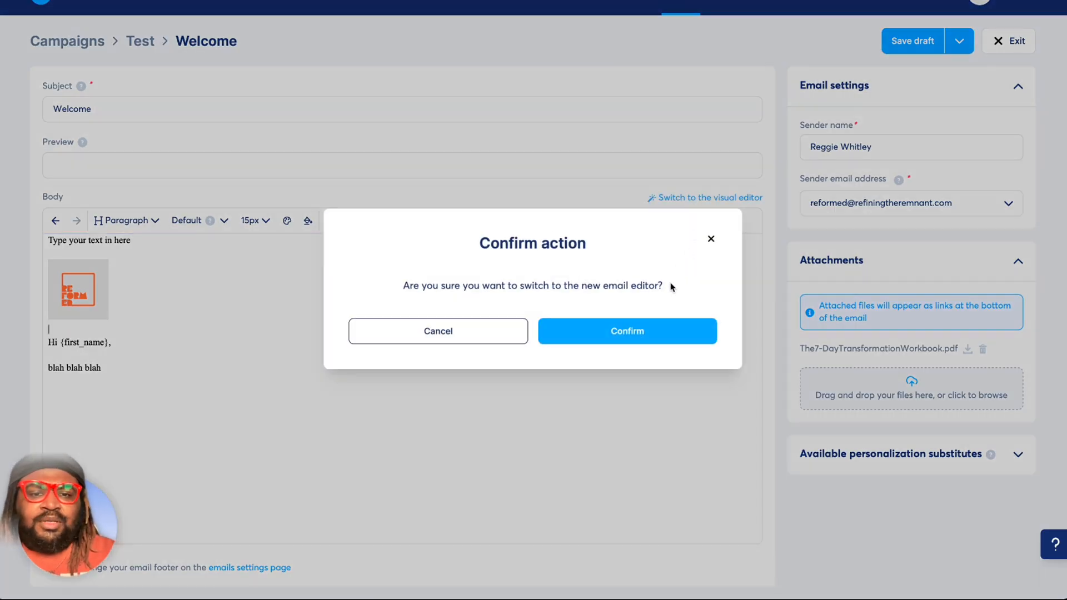
pyautogui.click(661, 325)
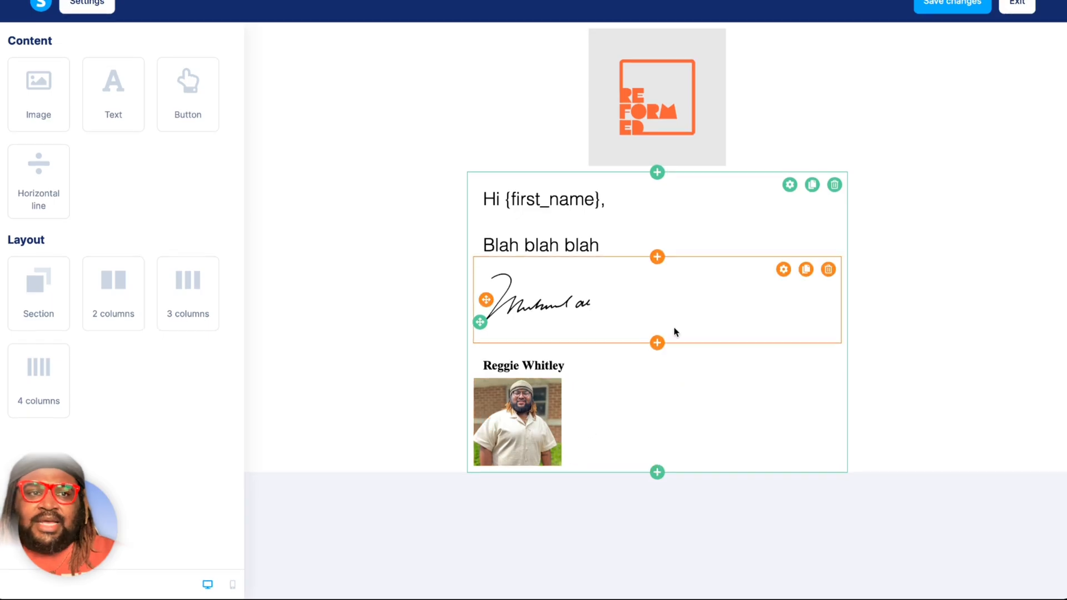
pyautogui.click(951, 5)
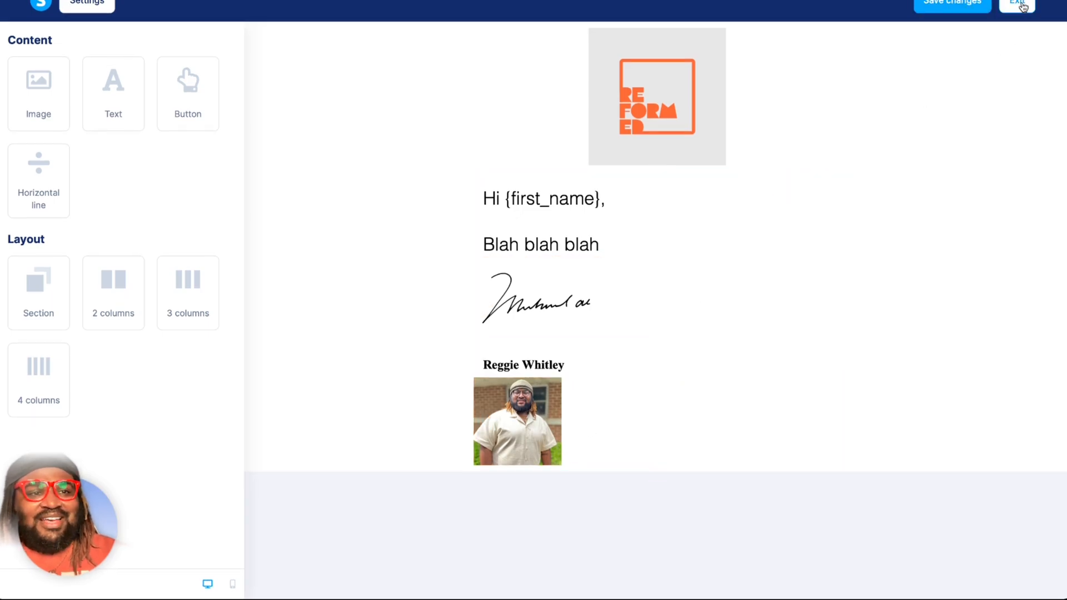
pyautogui.click(1020, 5)
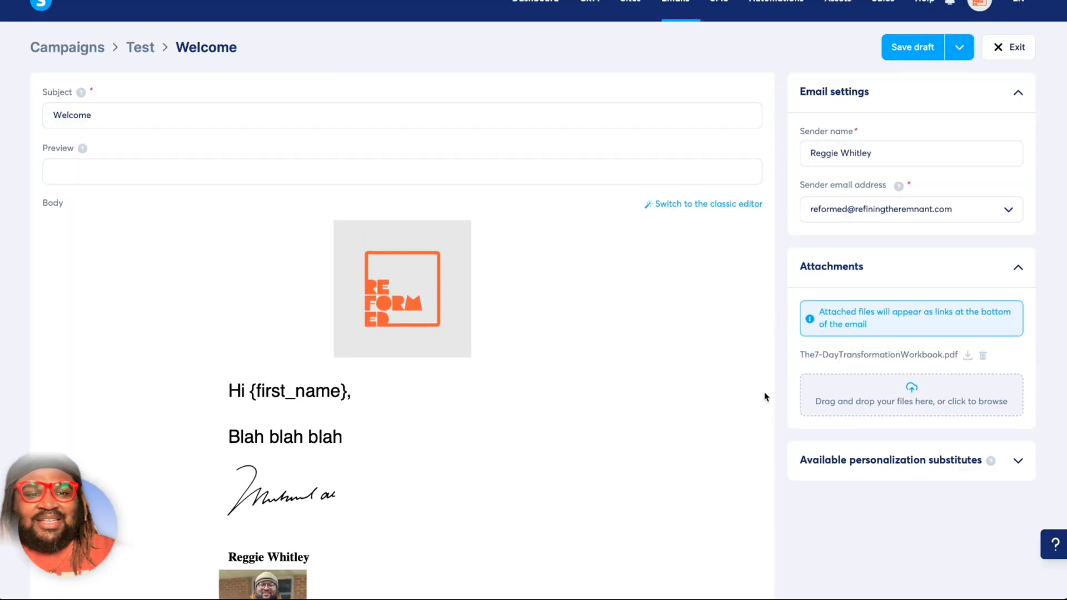
# Review the whole Welcome email, save it as a draft and exit to the Test campaign.
pyautogui.scroll(-3, 762, 416)
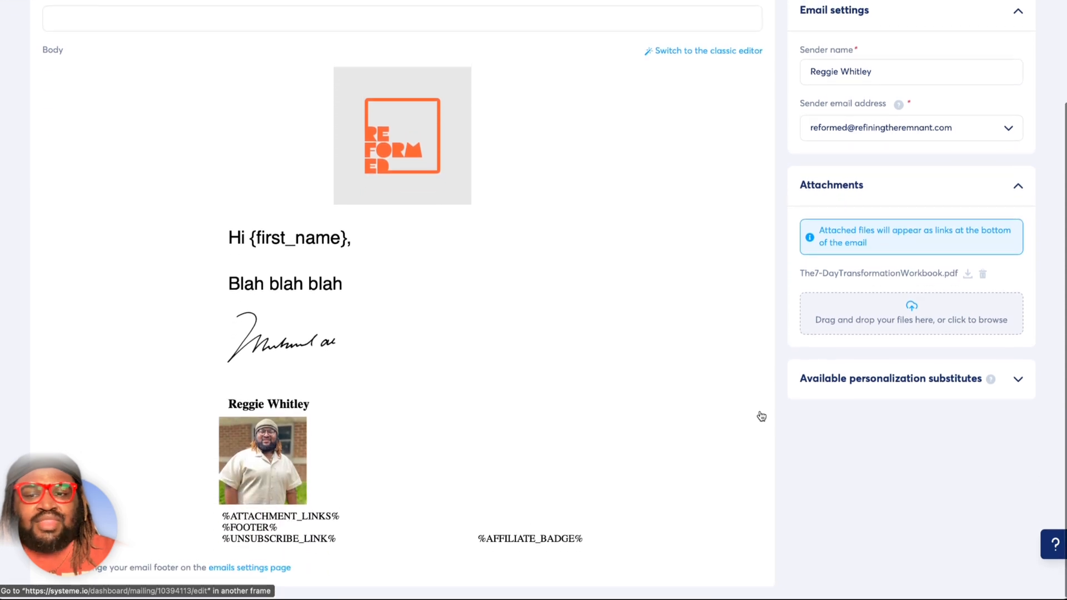
pyautogui.scroll(3, 761, 416)
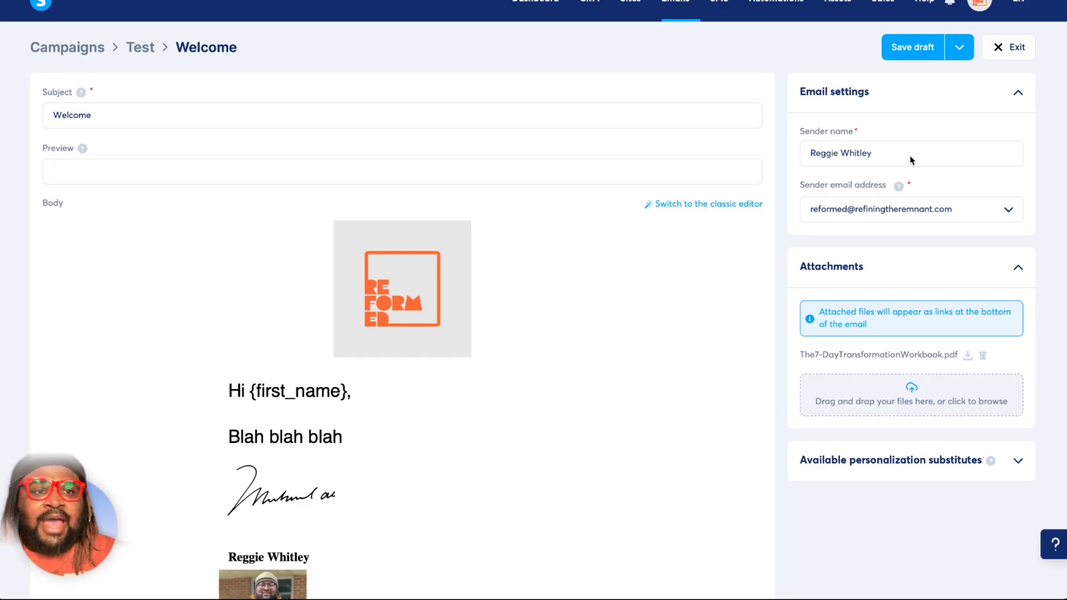
pyautogui.click(905, 50)
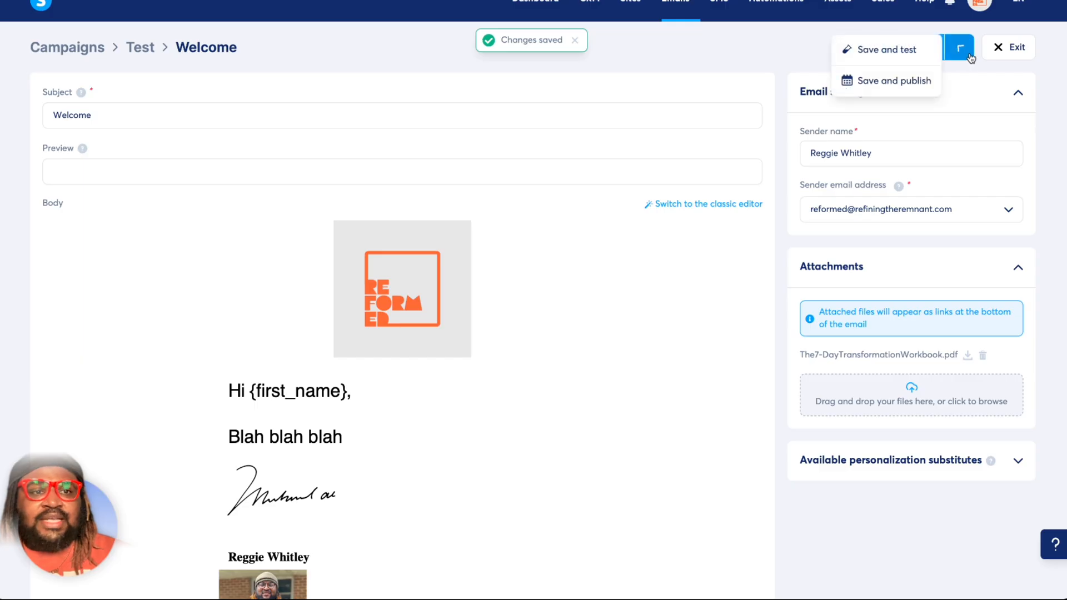
pyautogui.click(998, 49)
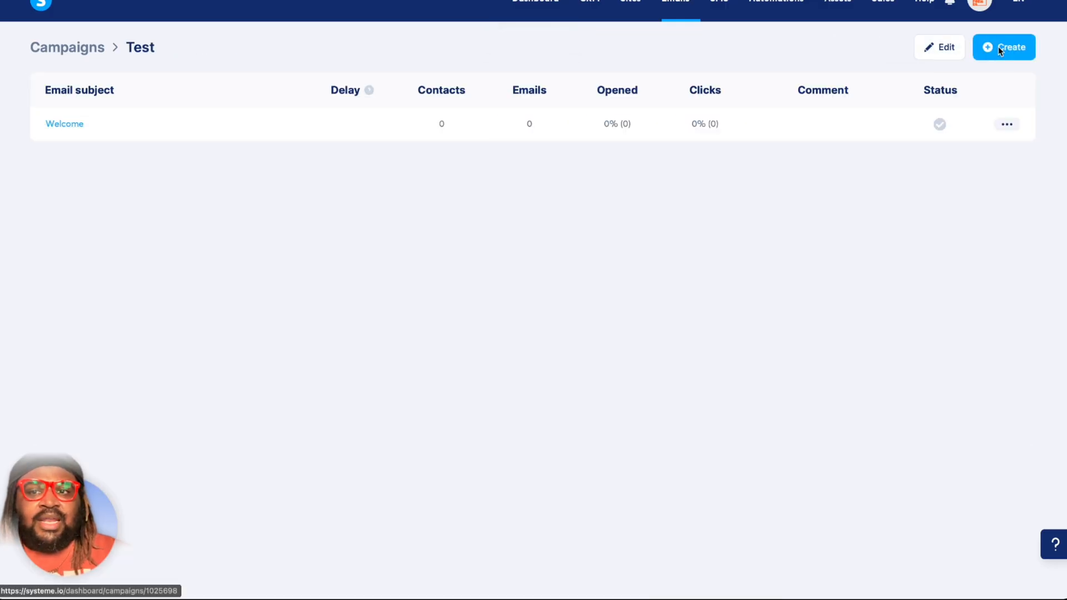
pyautogui.click(1006, 125)
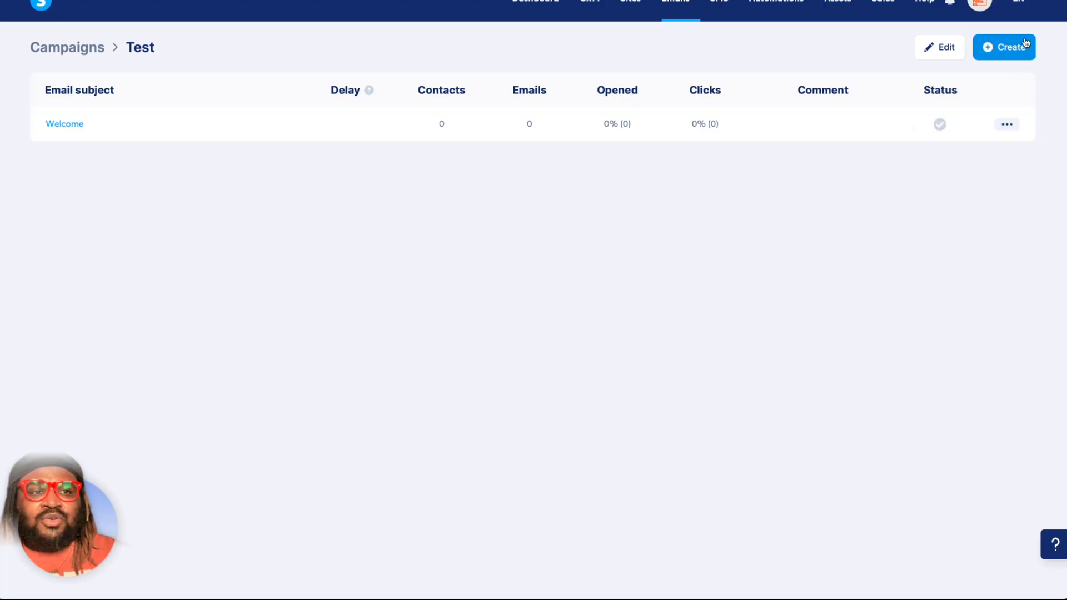
pyautogui.click(1022, 45)
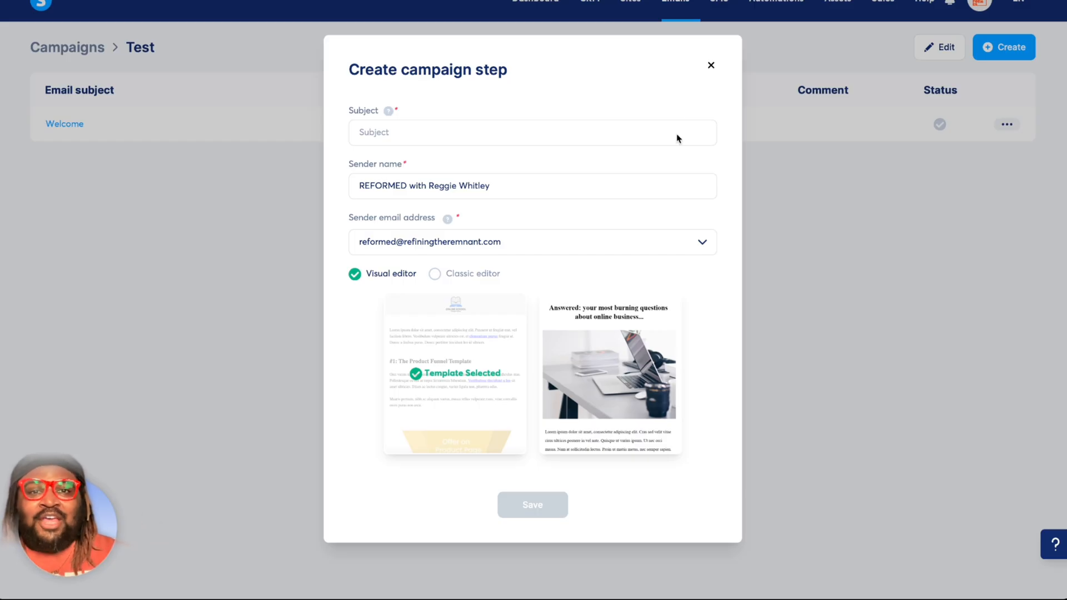
pyautogui.click(711, 66)
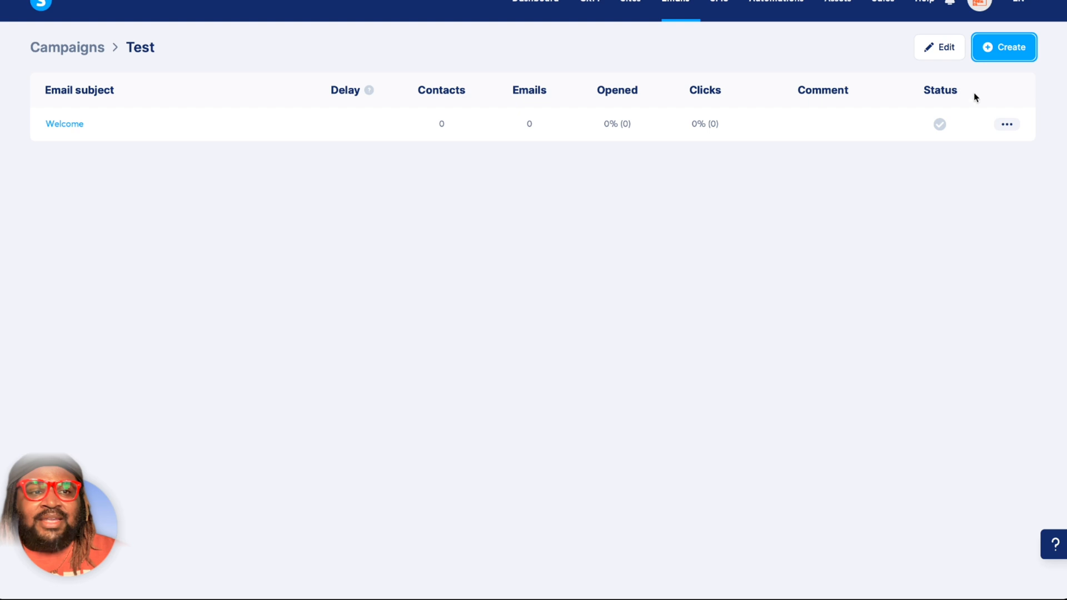
# Duplicate the Welcome email in the Test campaign and confirm the copy.
pyautogui.click(1008, 125)
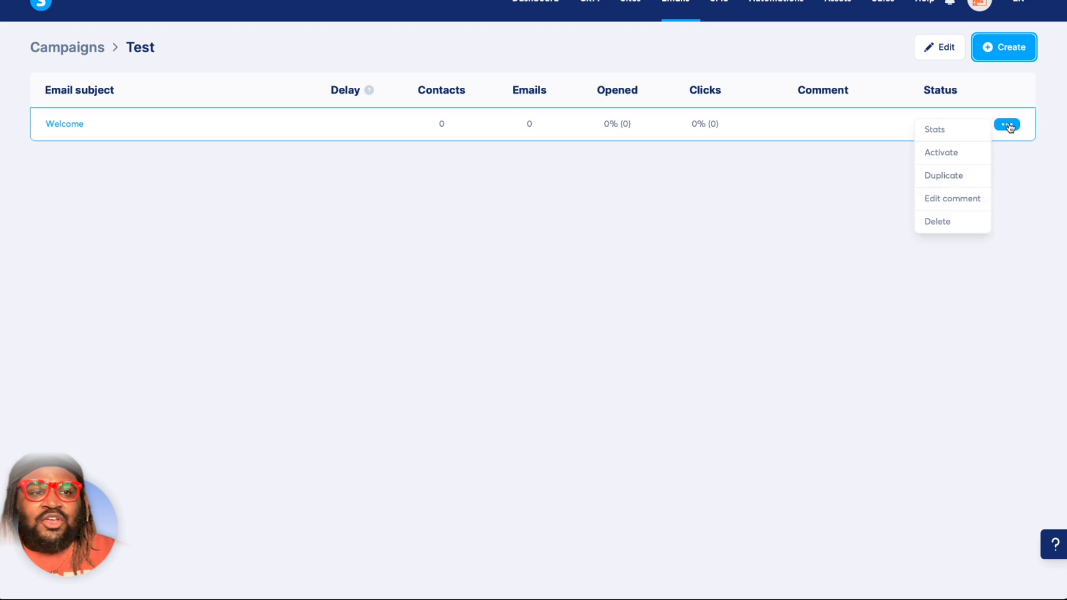
pyautogui.click(954, 177)
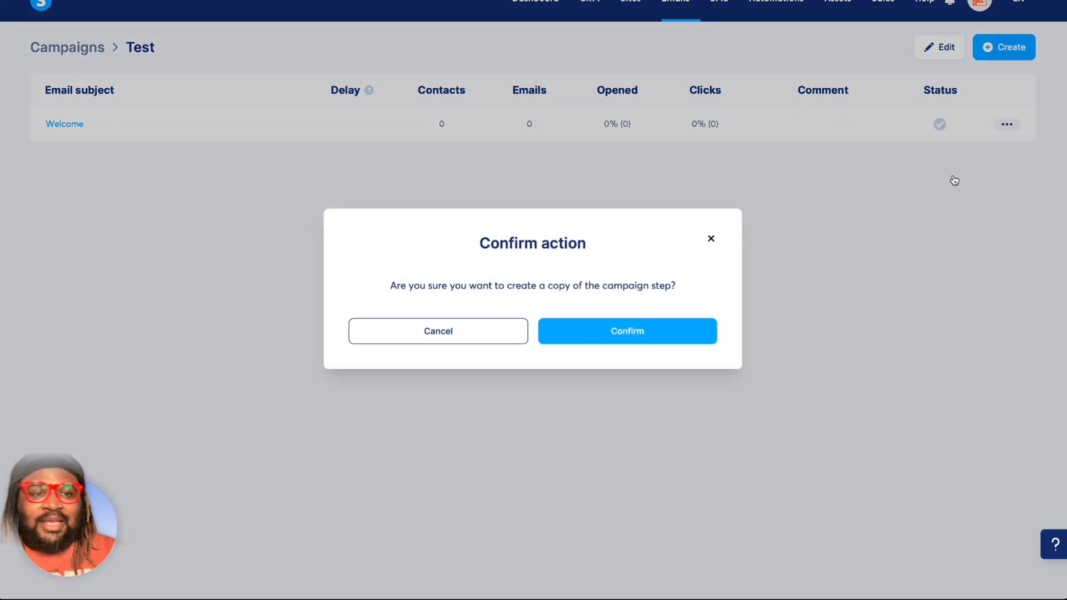
pyautogui.click(639, 341)
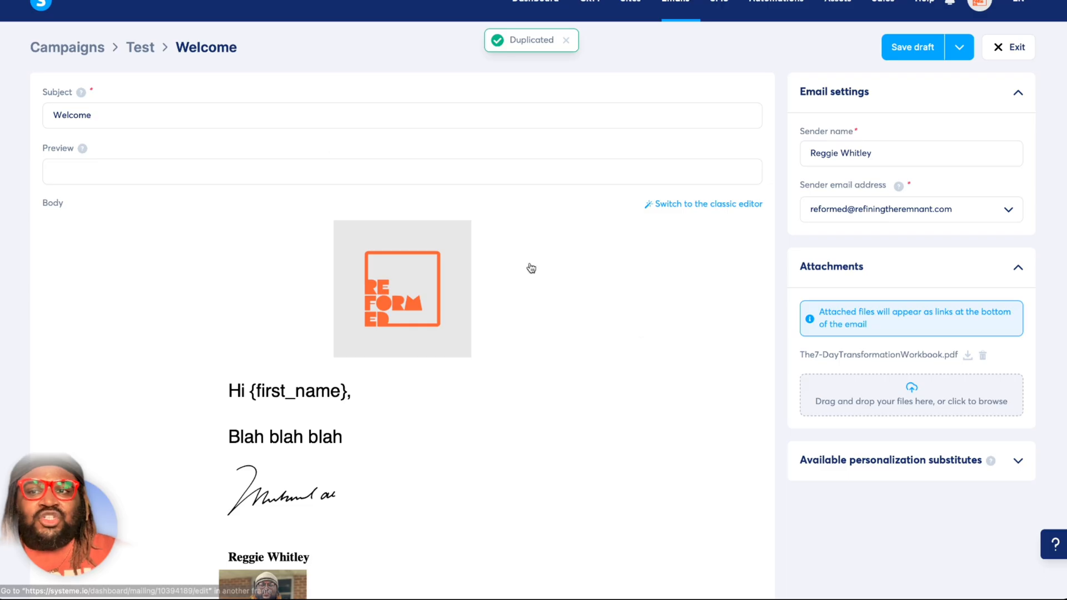
# Replace the duplicated email's subject with "Day 1".
pyautogui.click(251, 114)
pyautogui.hotkey('ctrl', 'a')
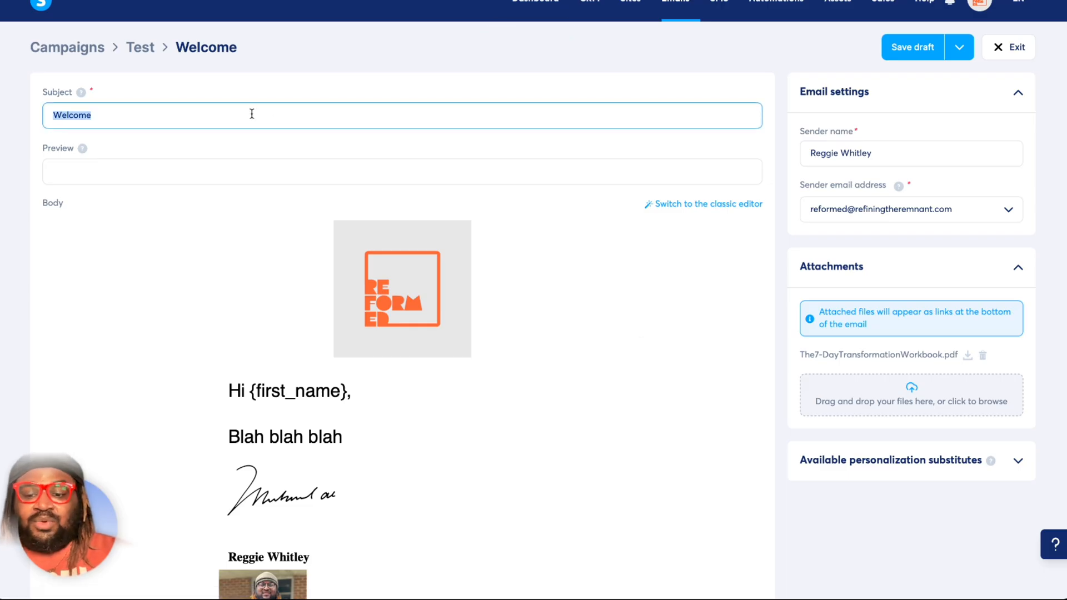
pyautogui.write('Do')
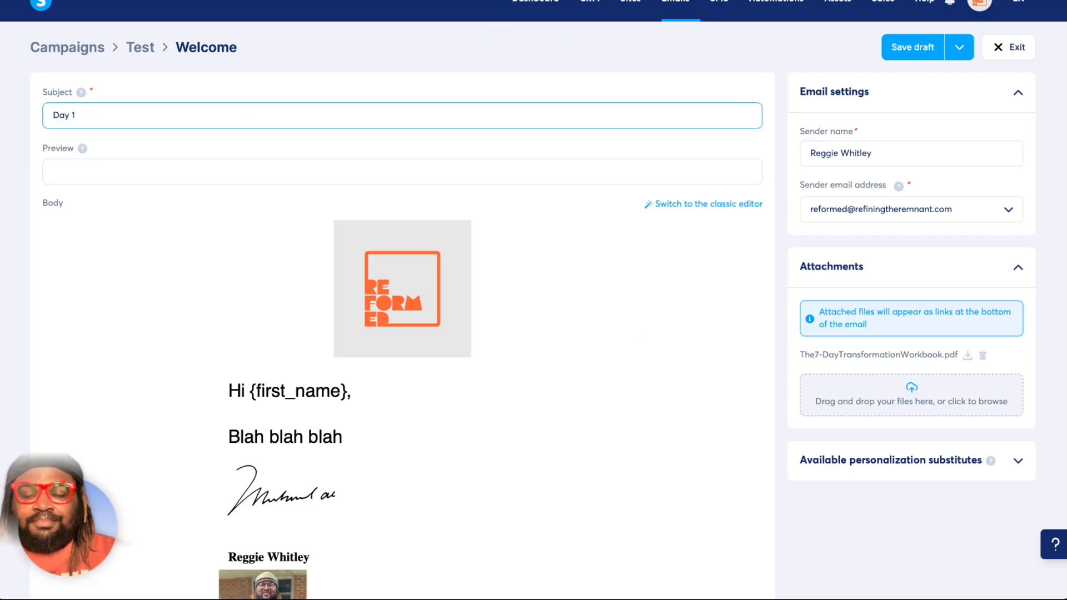
pyautogui.scroll(-3, 440, 429)
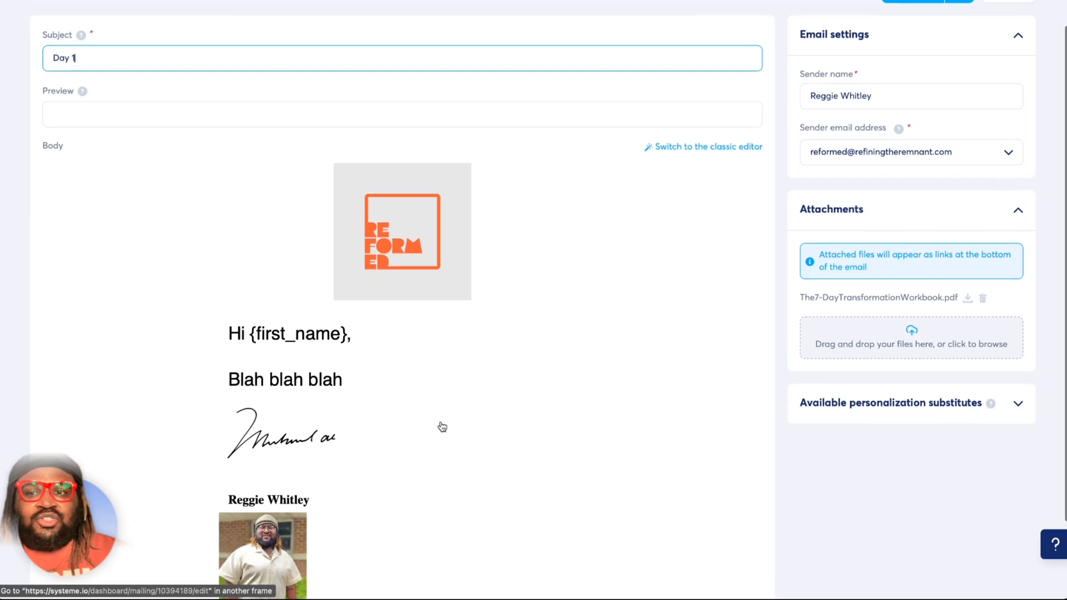
# Remove the workbook PDF attachment from the Day 1 email, save it as a draft and exit to the Test campaign.
pyautogui.scroll(3, 557, 308)
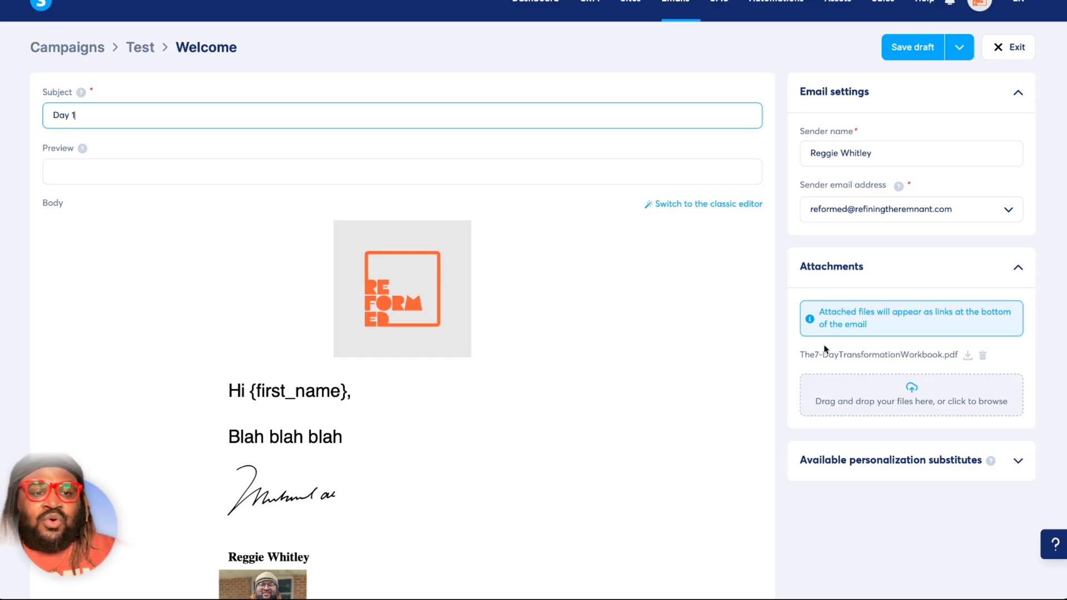
pyautogui.click(983, 356)
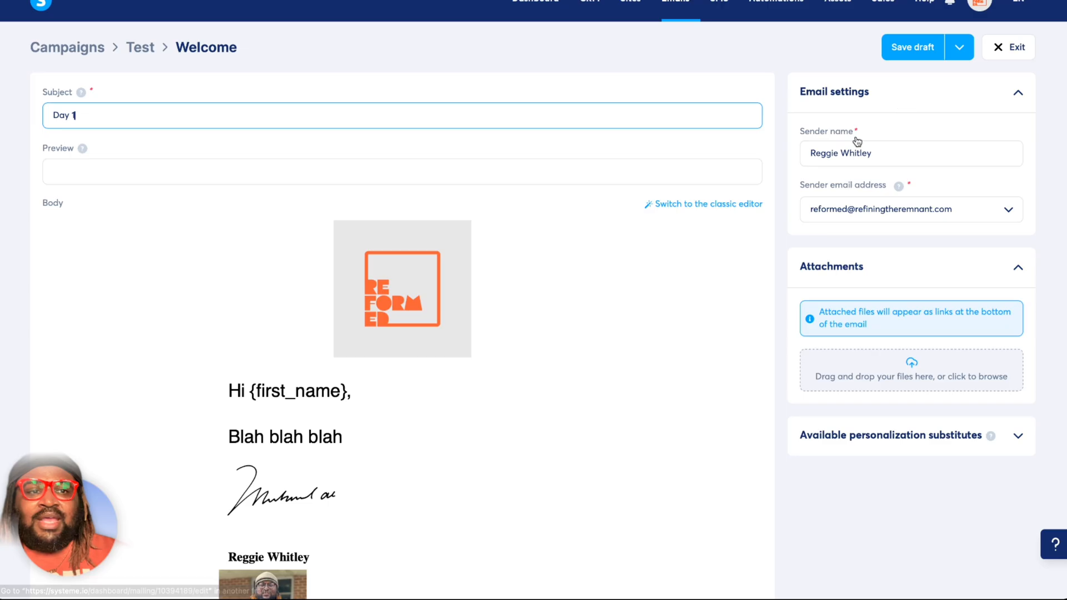
pyautogui.click(912, 47)
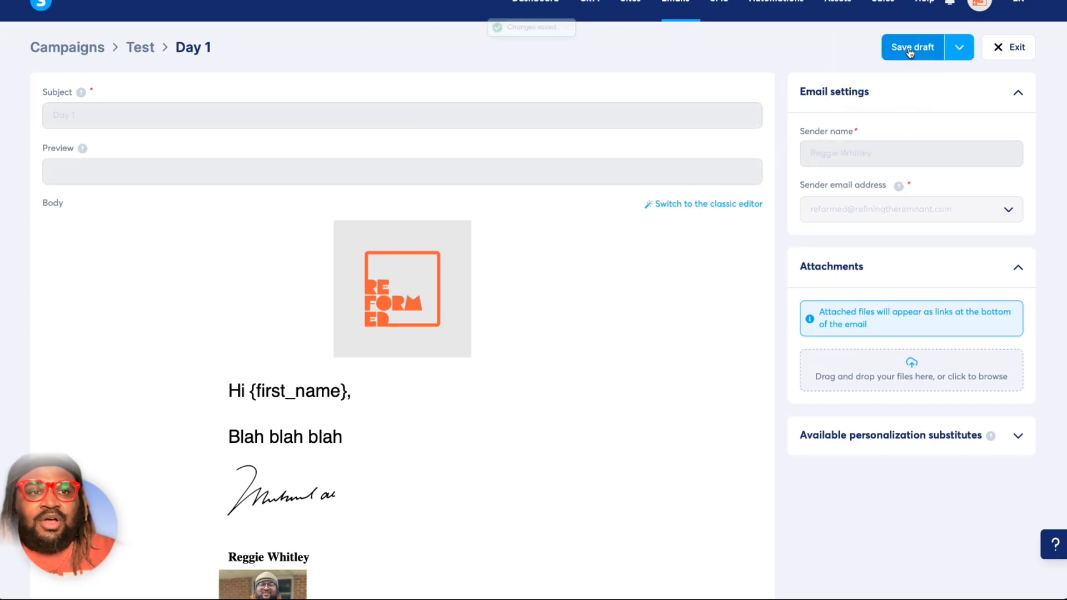
pyautogui.click(1005, 53)
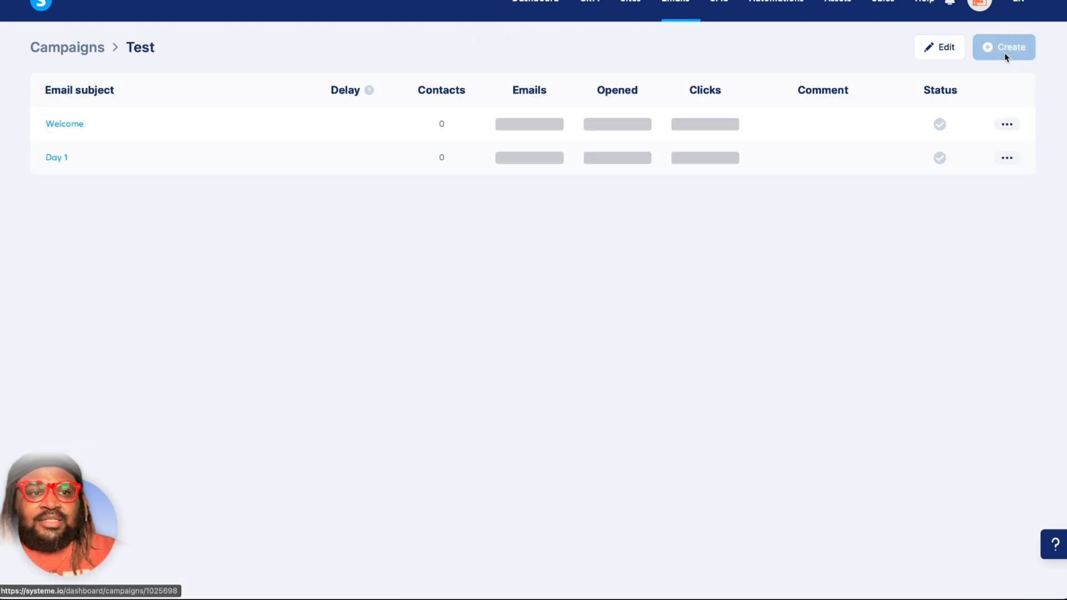
# Activate the Welcome email with no preceding email or delay, choosing the business address as the sender email.
pyautogui.click(1007, 125)
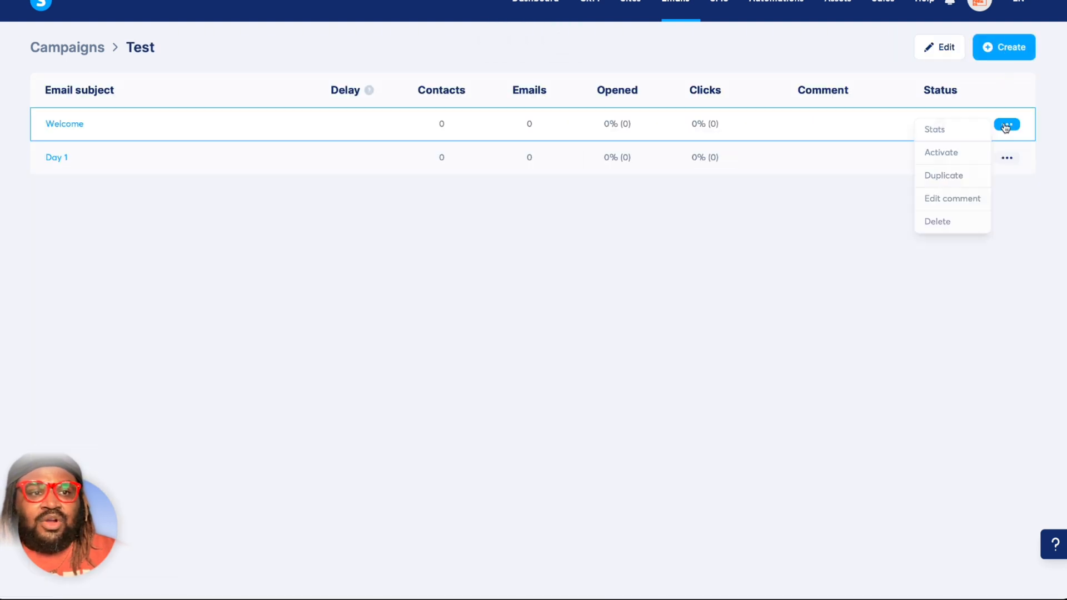
pyautogui.click(950, 159)
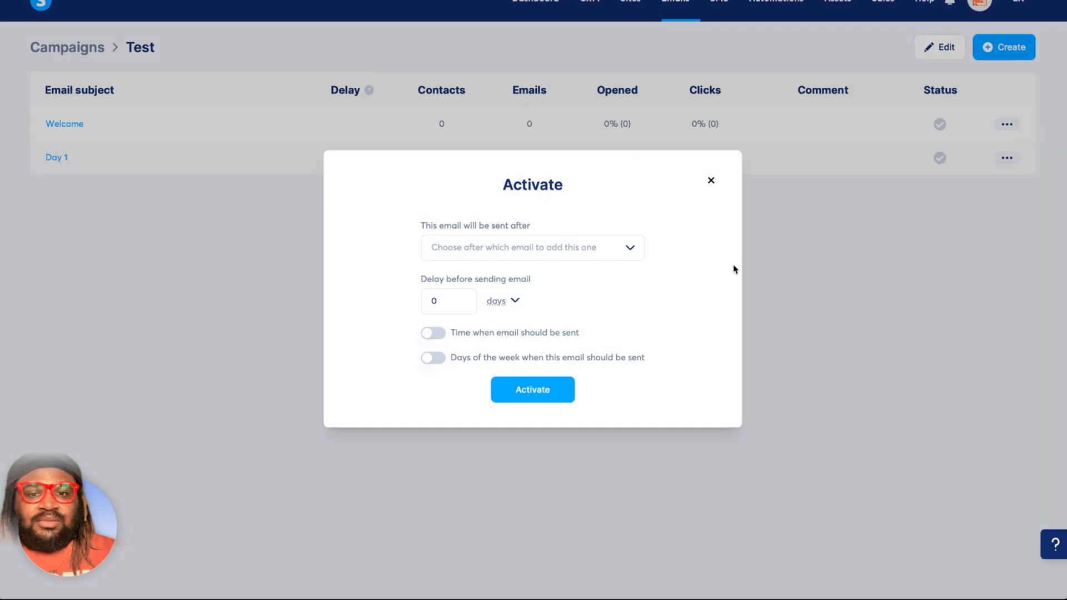
pyautogui.click(571, 395)
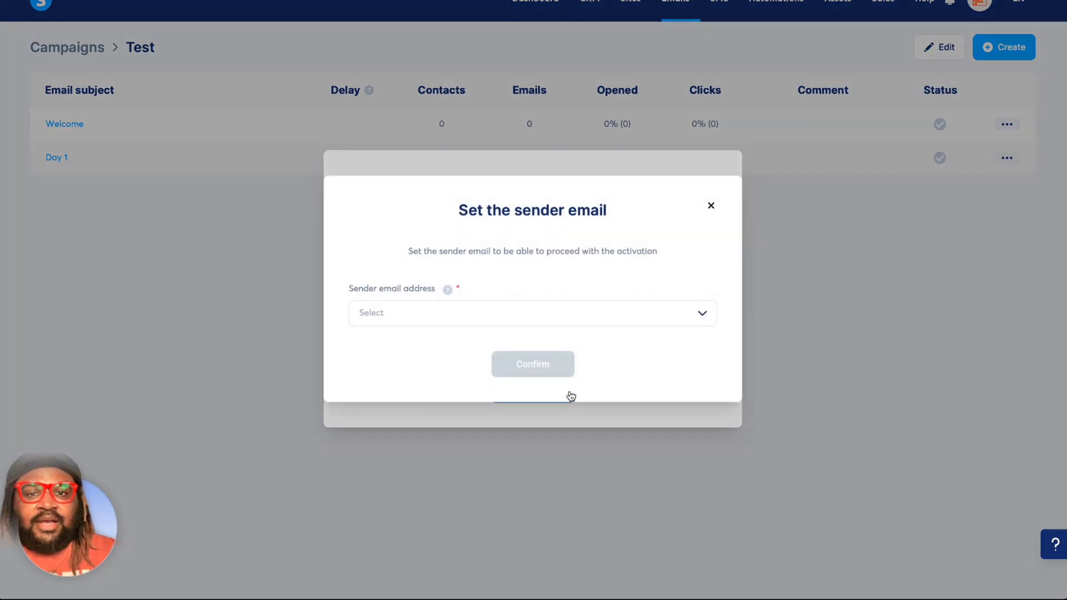
pyautogui.click(539, 322)
pyautogui.click(528, 338)
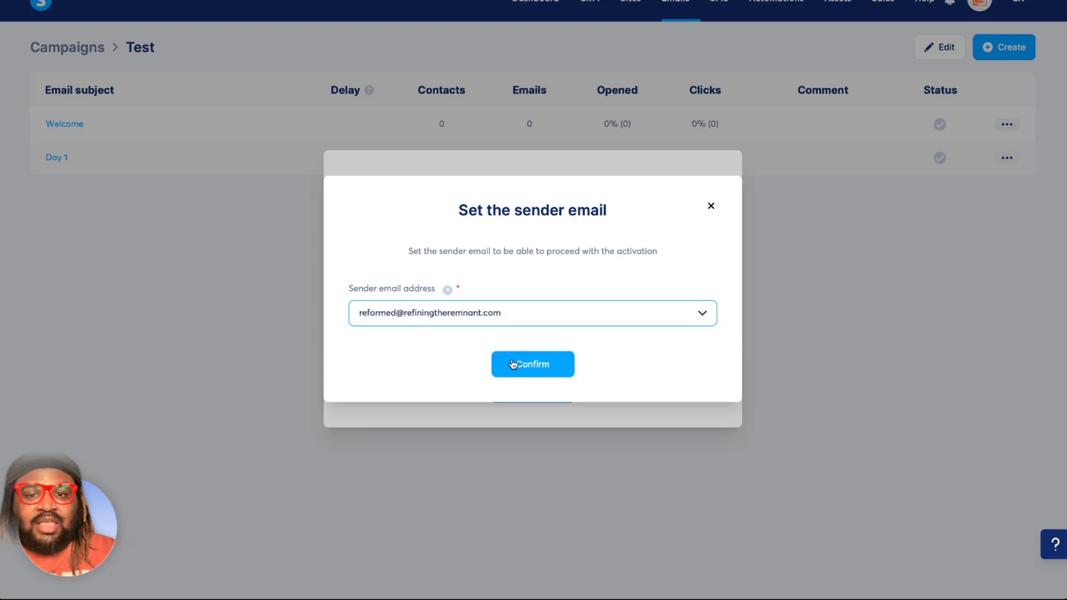
pyautogui.click(547, 367)
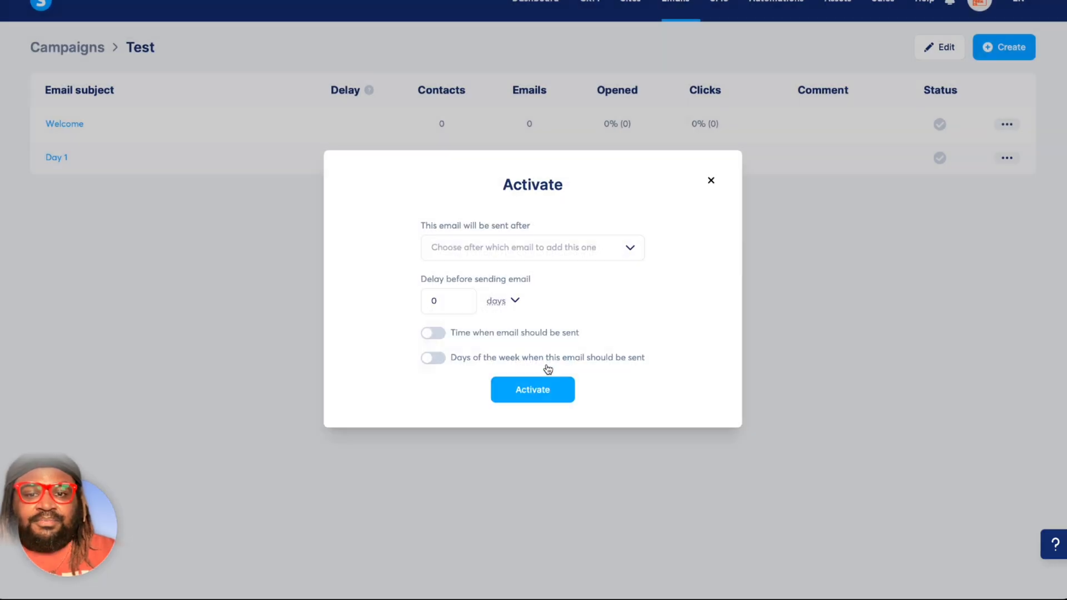
pyautogui.click(539, 396)
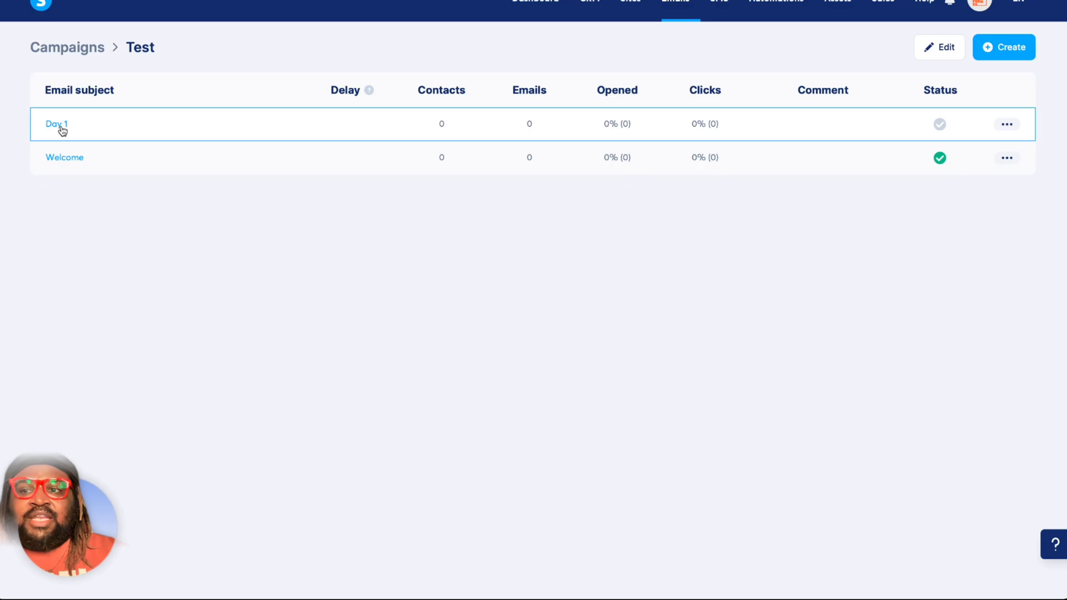
# Begin activating the Day 1 email, scheduling it after the Welcome email with a delay of 1 day.
pyautogui.click(1008, 124)
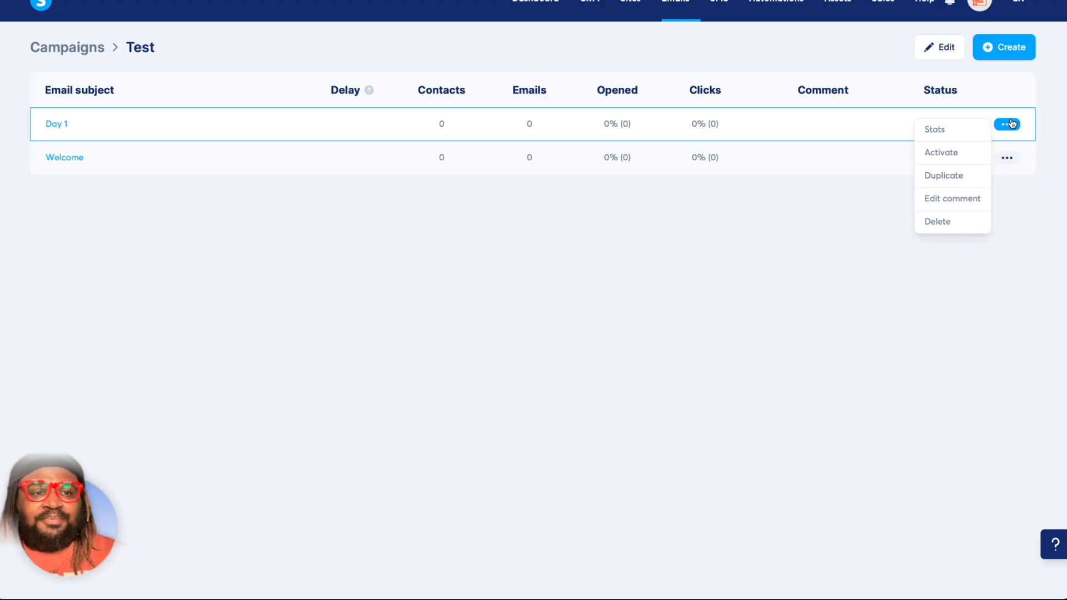
pyautogui.click(955, 156)
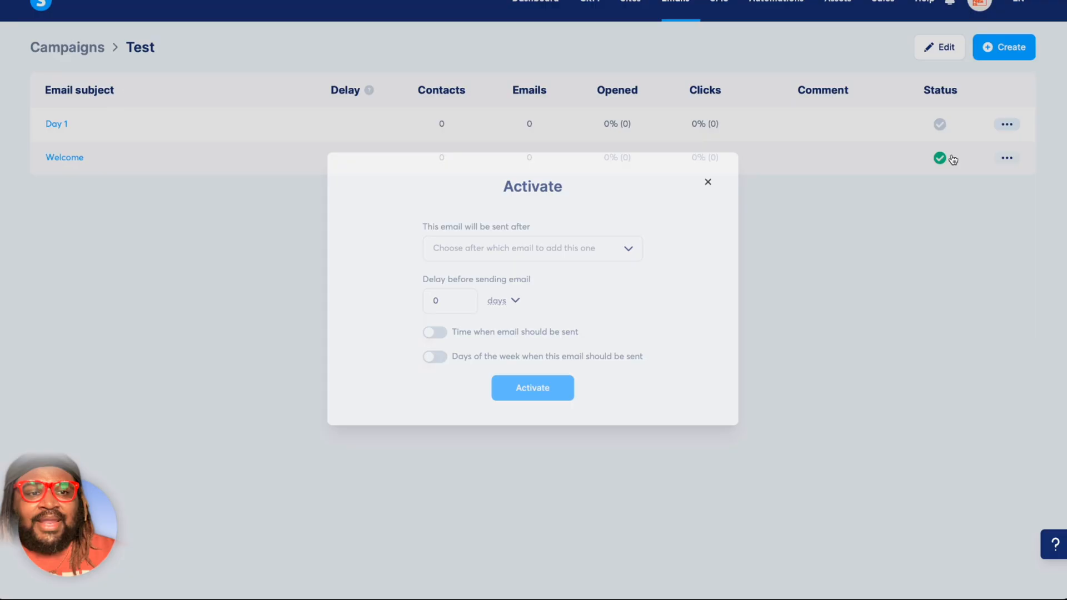
pyautogui.click(630, 249)
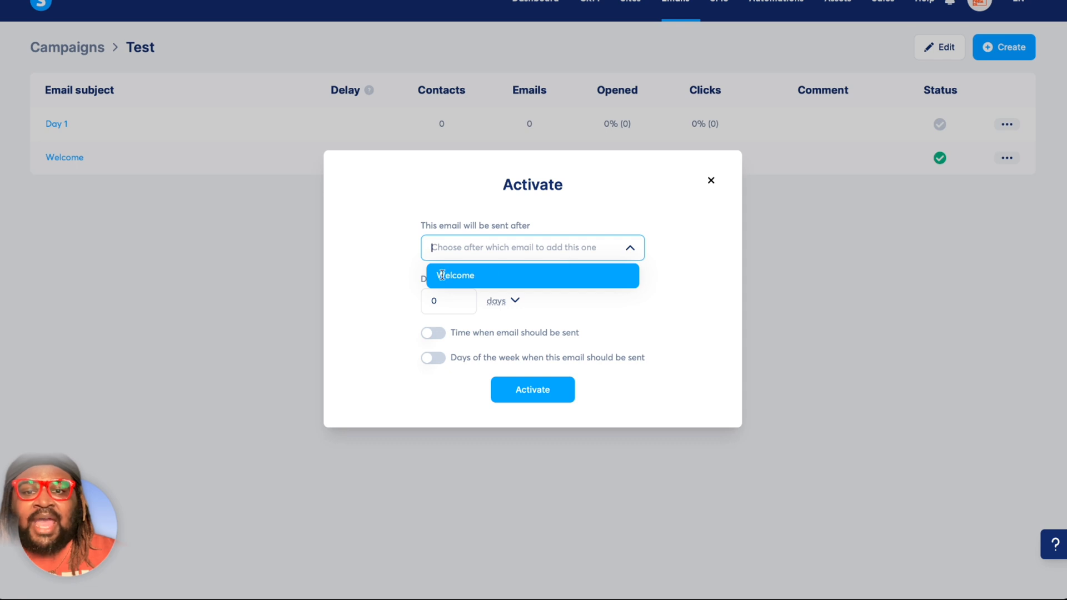
pyautogui.click(448, 276)
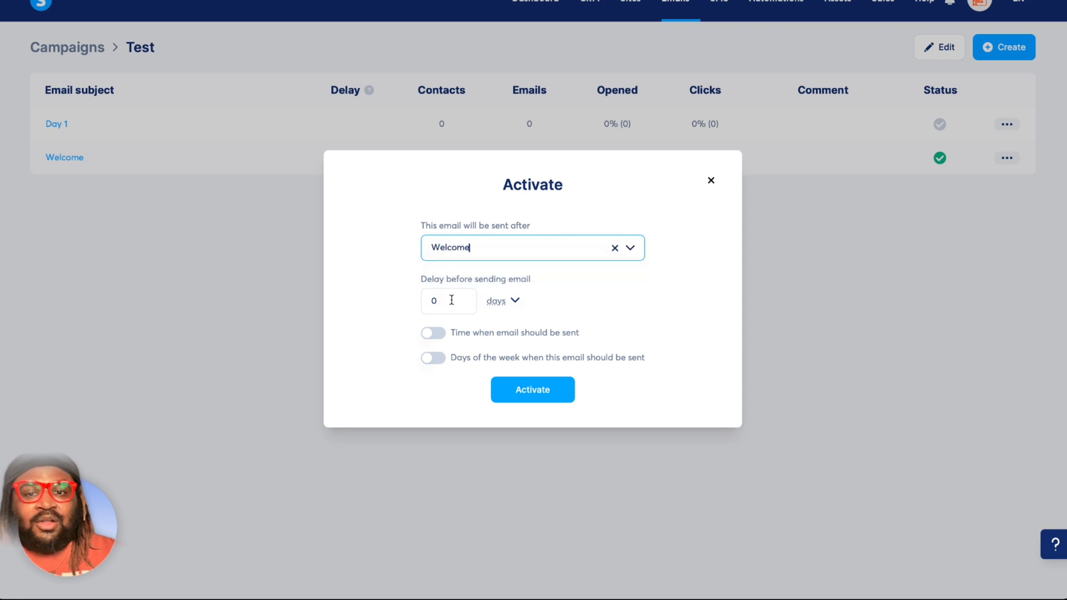
pyautogui.click(452, 299)
pyautogui.press('BackSpace')
pyautogui.write('1')
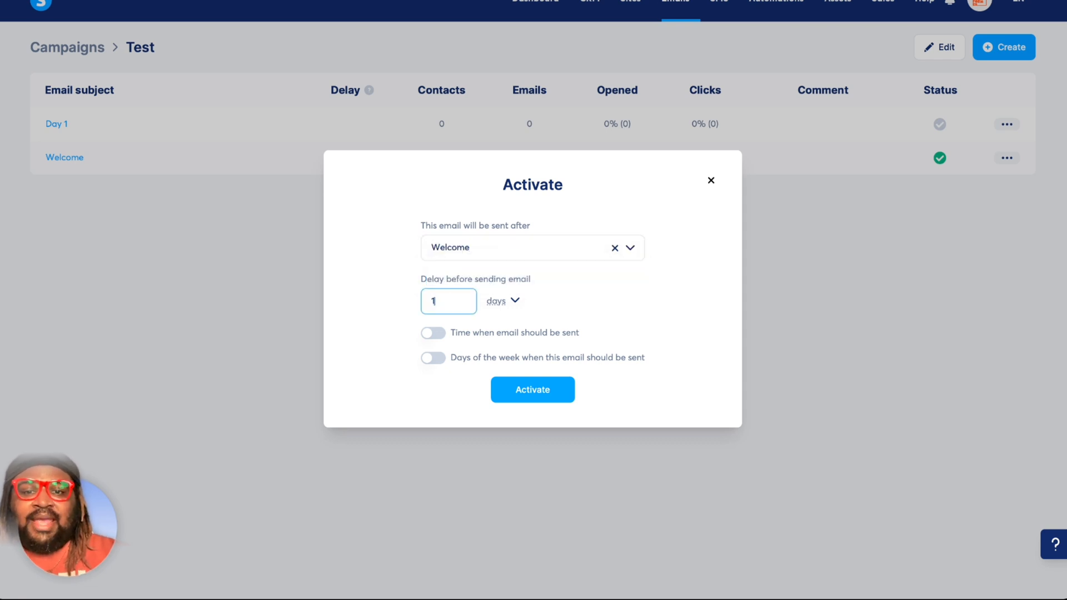
pyautogui.click(512, 300)
pyautogui.click(512, 302)
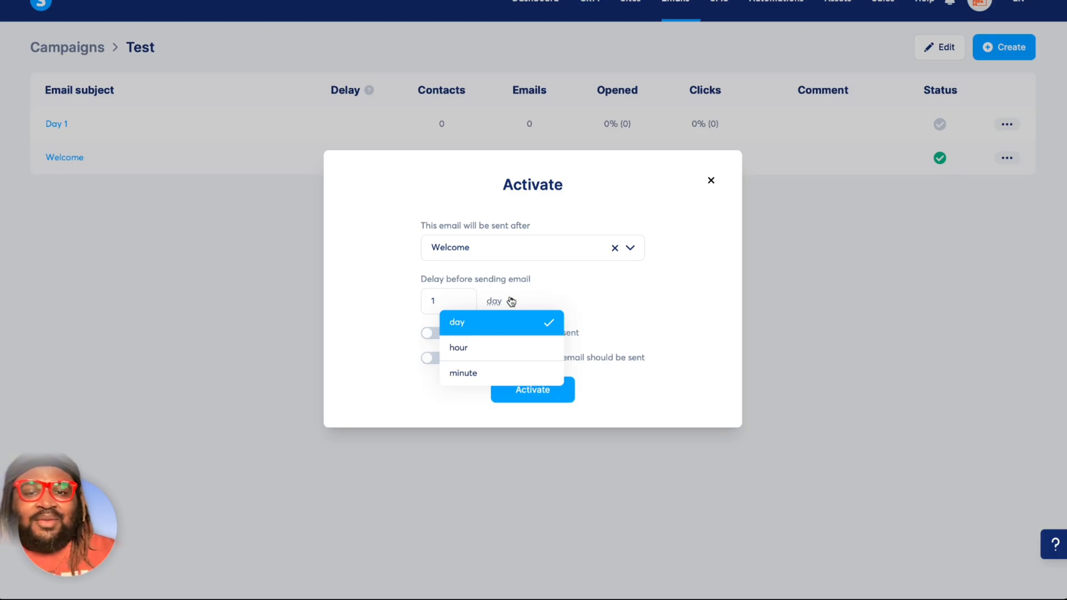
pyautogui.click(366, 320)
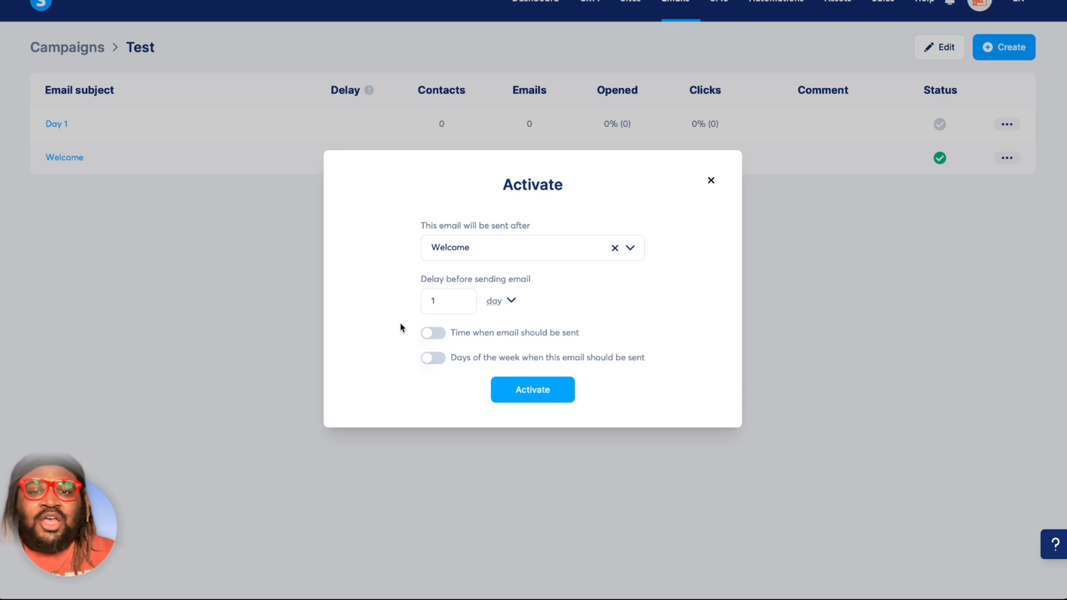
# Try a fixed send time of 03:00 PM for the Day 1 email, and switch the send-time option back off.
pyautogui.click(433, 333)
pyautogui.click(434, 338)
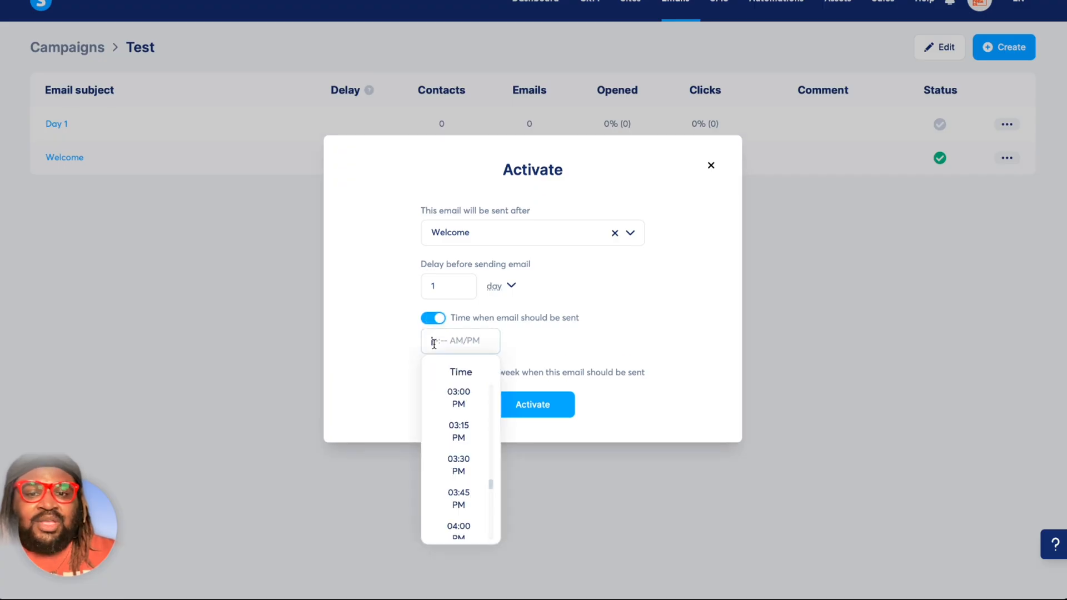
pyautogui.click(443, 393)
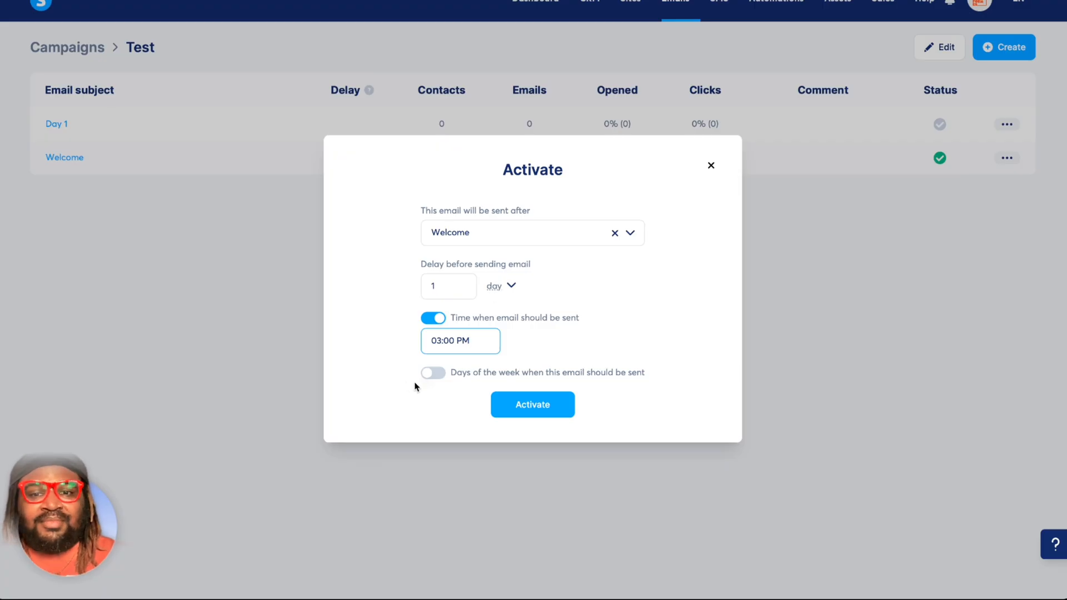
pyautogui.click(434, 322)
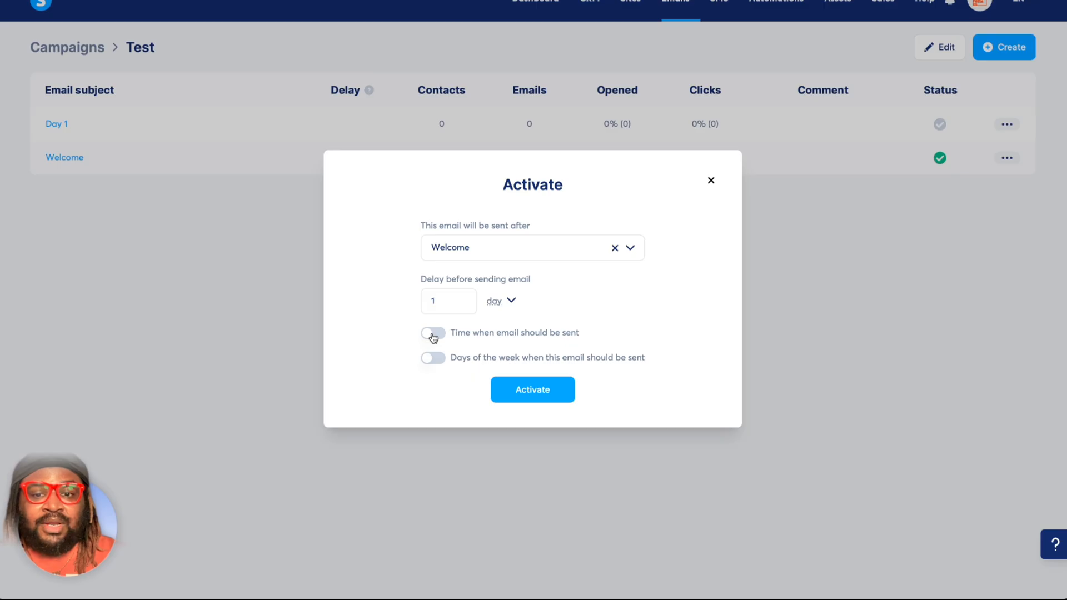
# Restrict the Day 1 email's sending days to Monday through Friday, excluding Saturday and Sunday.
pyautogui.click(437, 360)
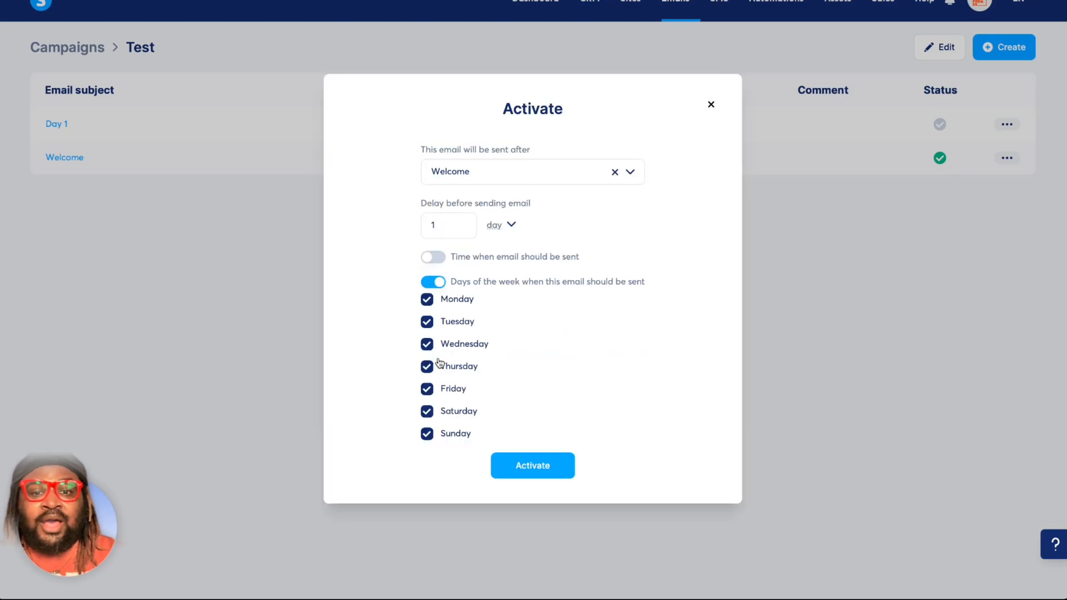
pyautogui.click(439, 437)
pyautogui.click(428, 412)
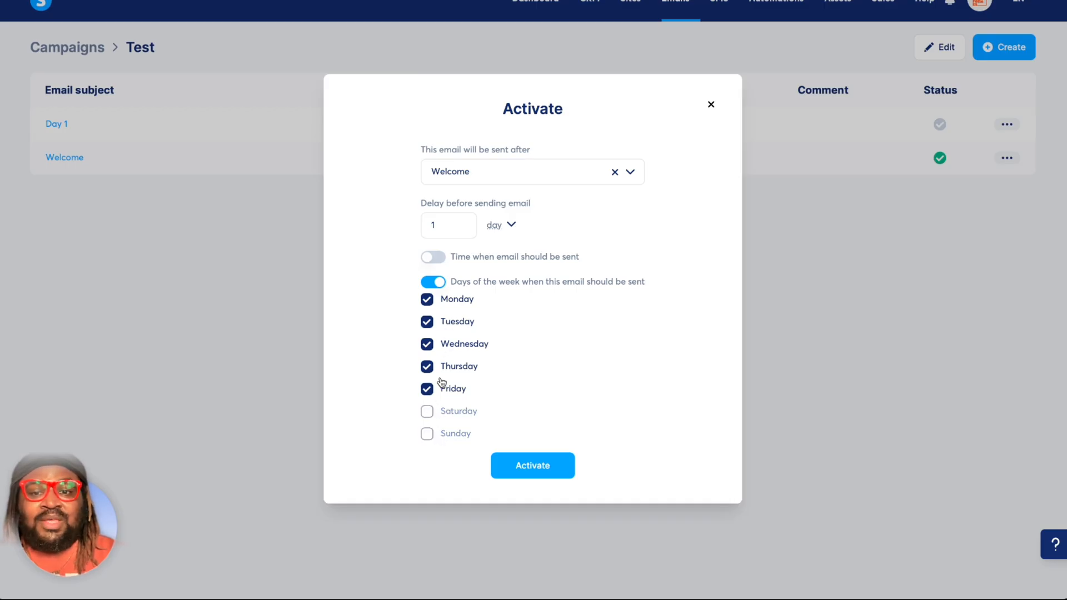
# Confirm the business address as the Day 1 email's sender and activate the email.
pyautogui.click(548, 477)
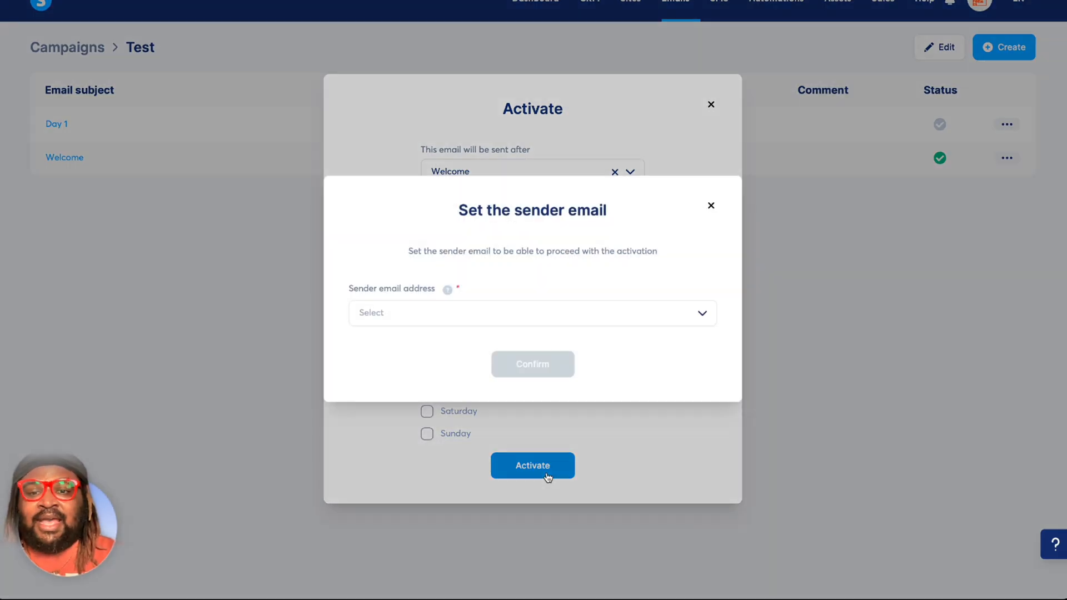
pyautogui.click(556, 315)
pyautogui.click(542, 332)
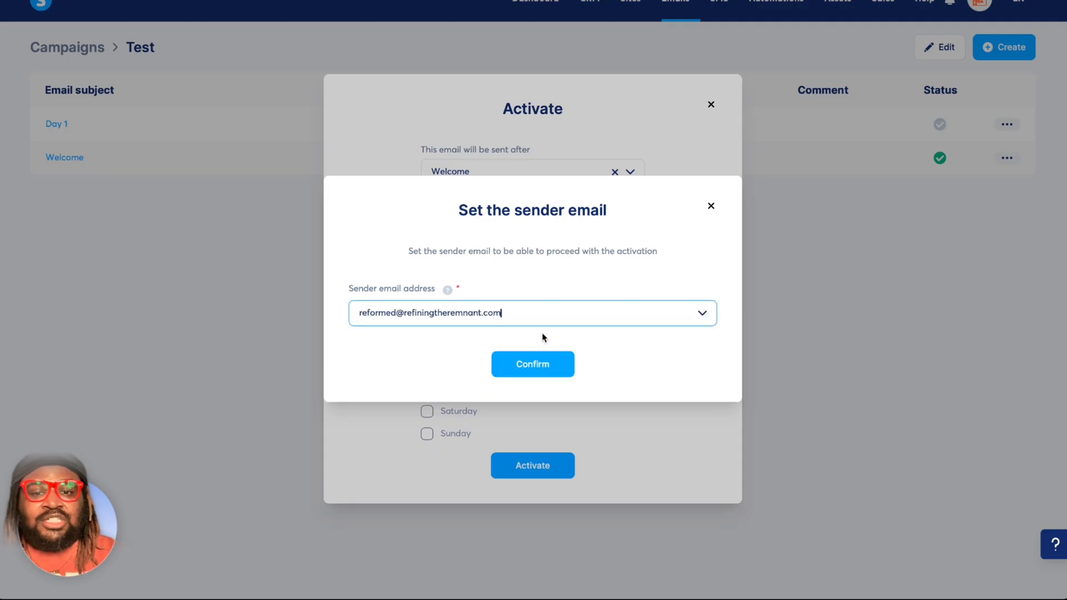
pyautogui.click(534, 365)
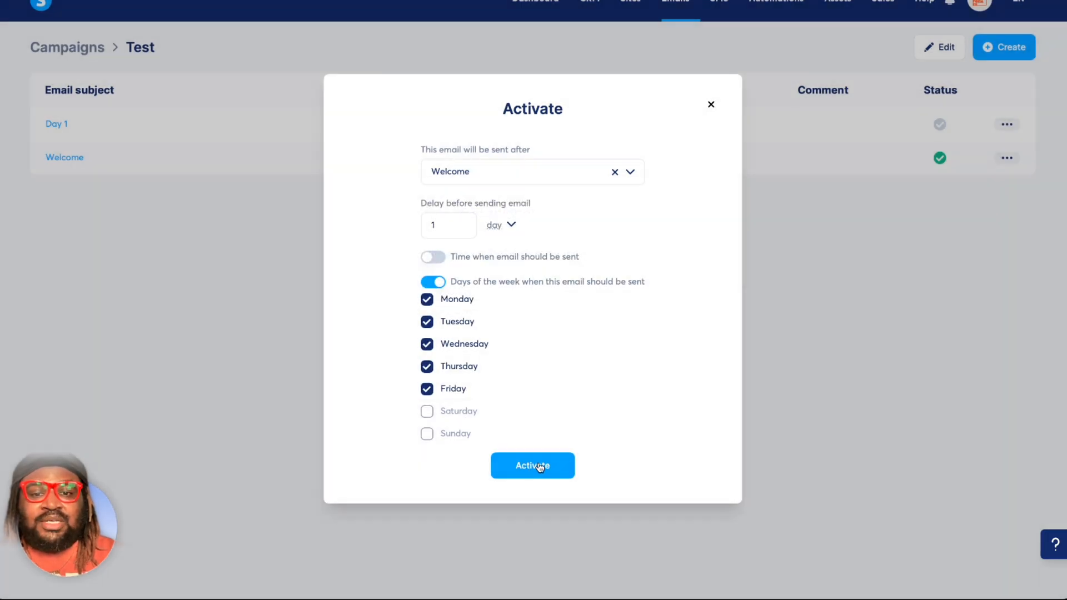
pyautogui.click(540, 467)
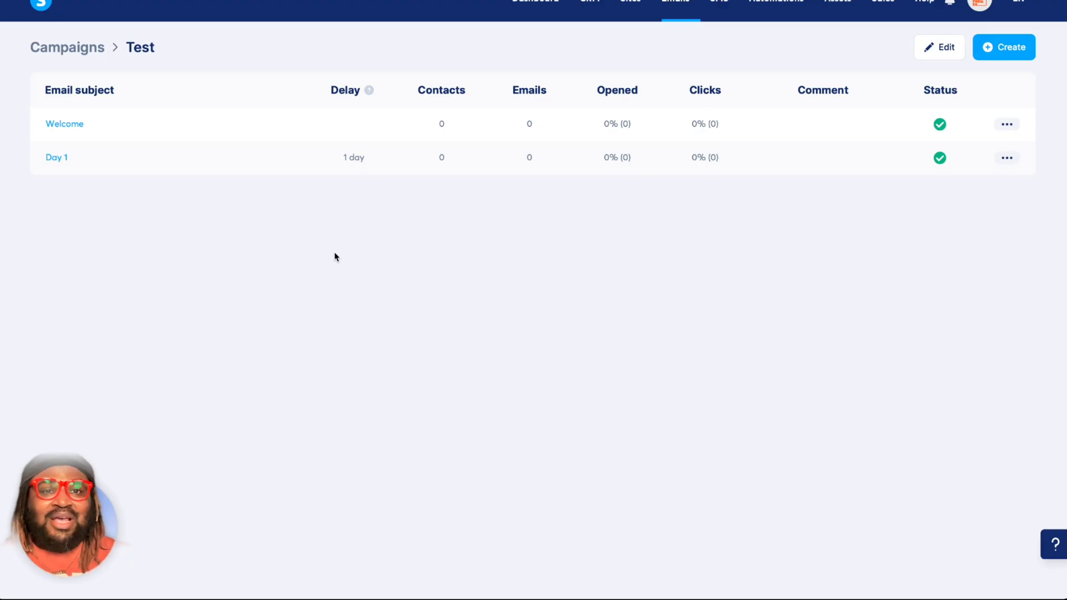
# Open the list of newsletters.
pyautogui.moveTo(684, 20)
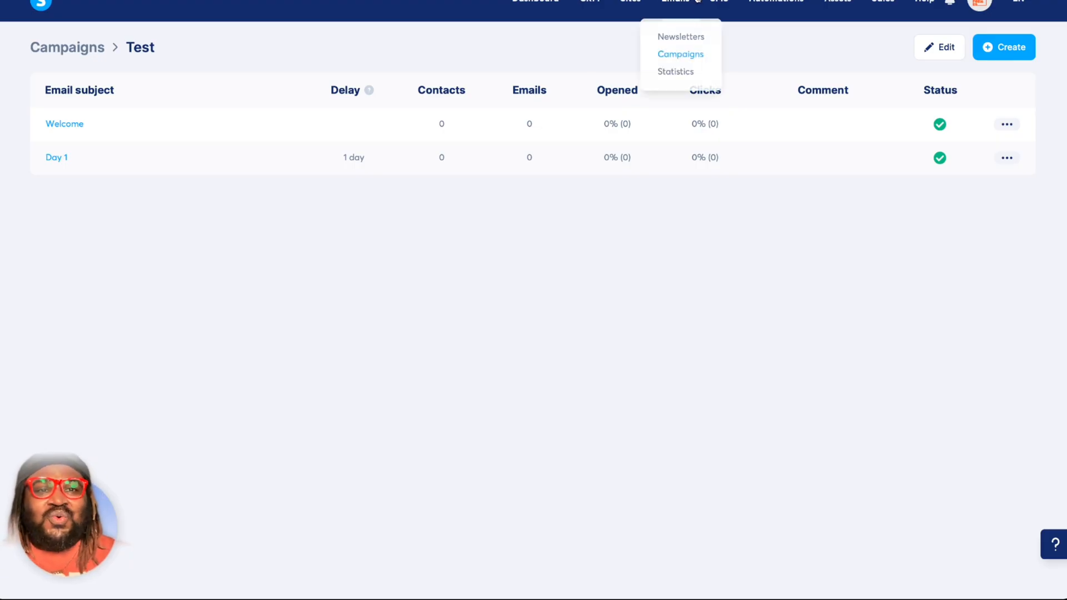
pyautogui.click(690, 38)
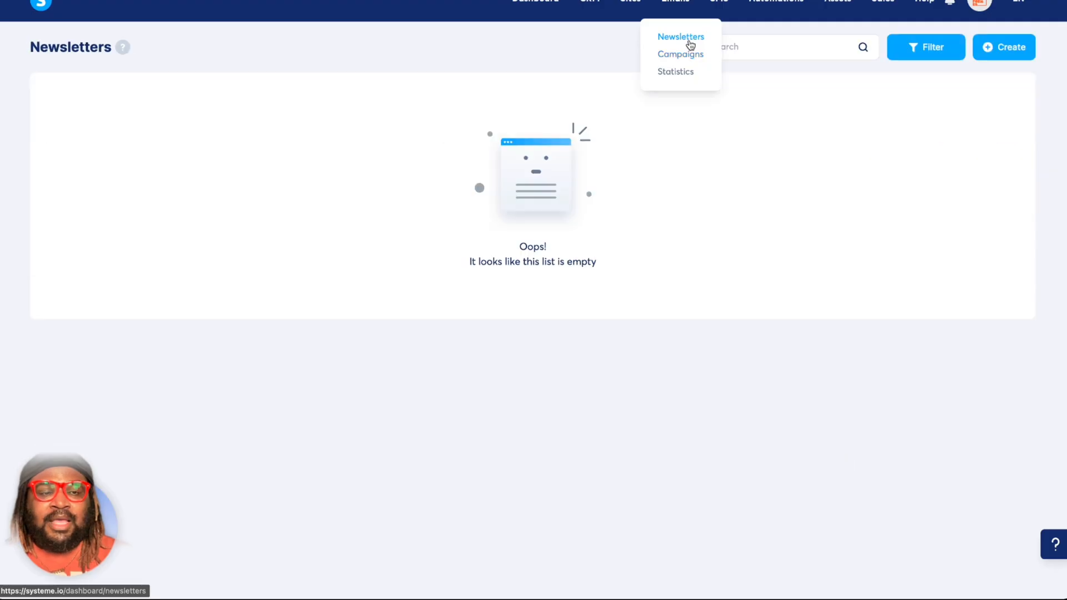
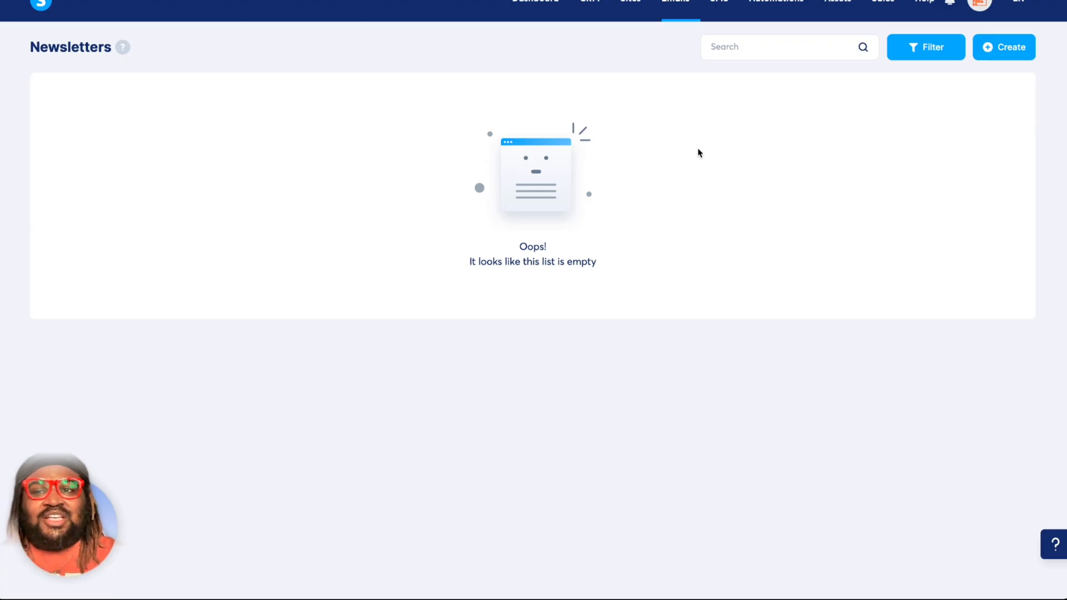
# Start a new newsletter, compare the two visual templates, and select the one featuring the Product Funnel Template section.
pyautogui.click(1018, 46)
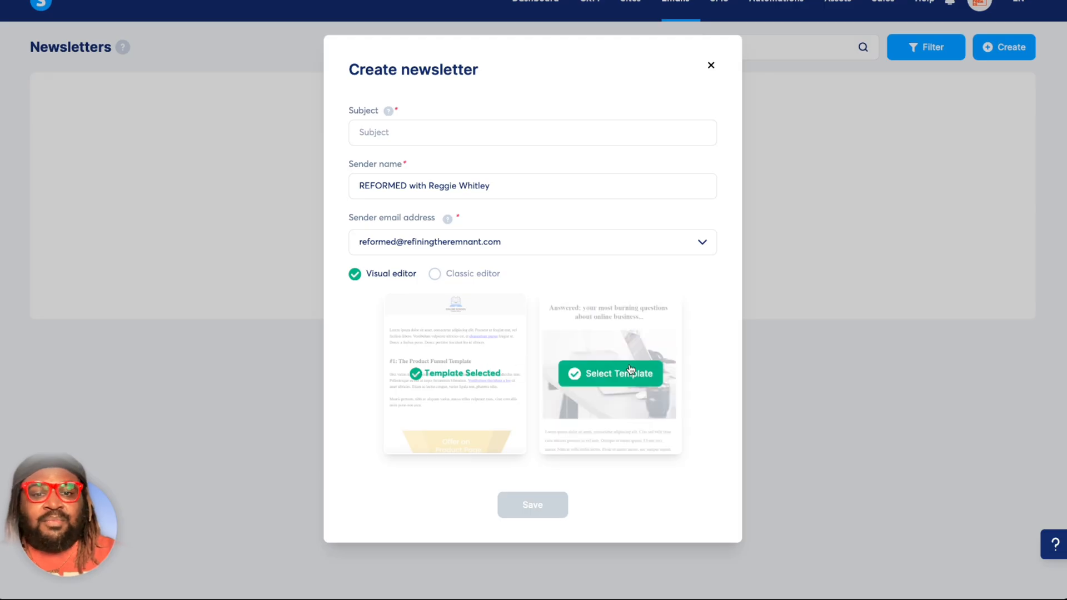
pyautogui.click(631, 370)
pyautogui.click(499, 380)
pyautogui.click(610, 374)
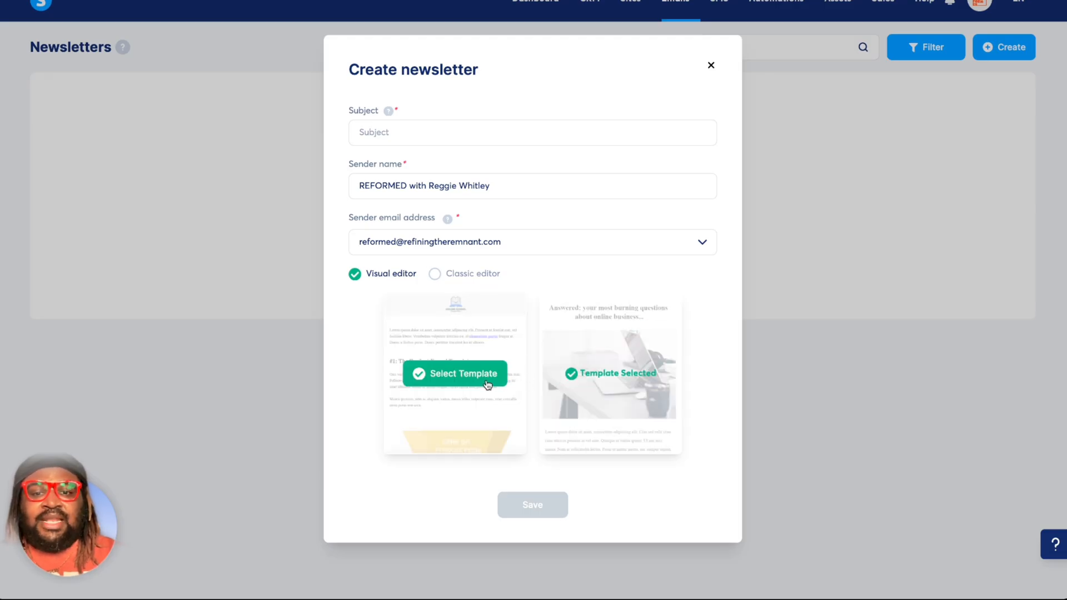
pyautogui.click(487, 384)
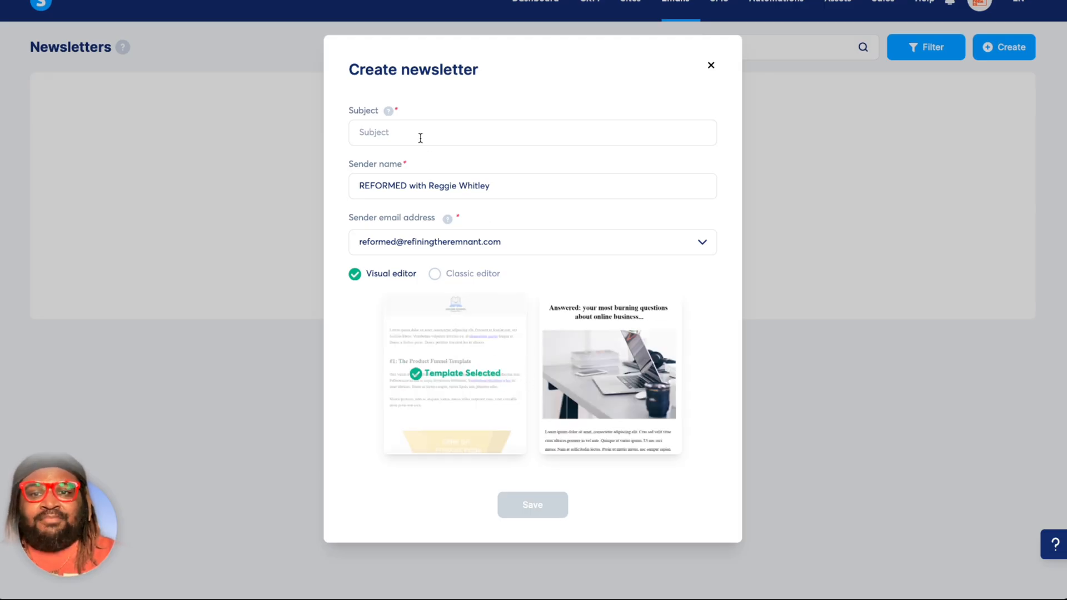
# Give the newsletter the subject Test and save it with the visual editor selected.
pyautogui.click(420, 135)
pyautogui.write('Test')
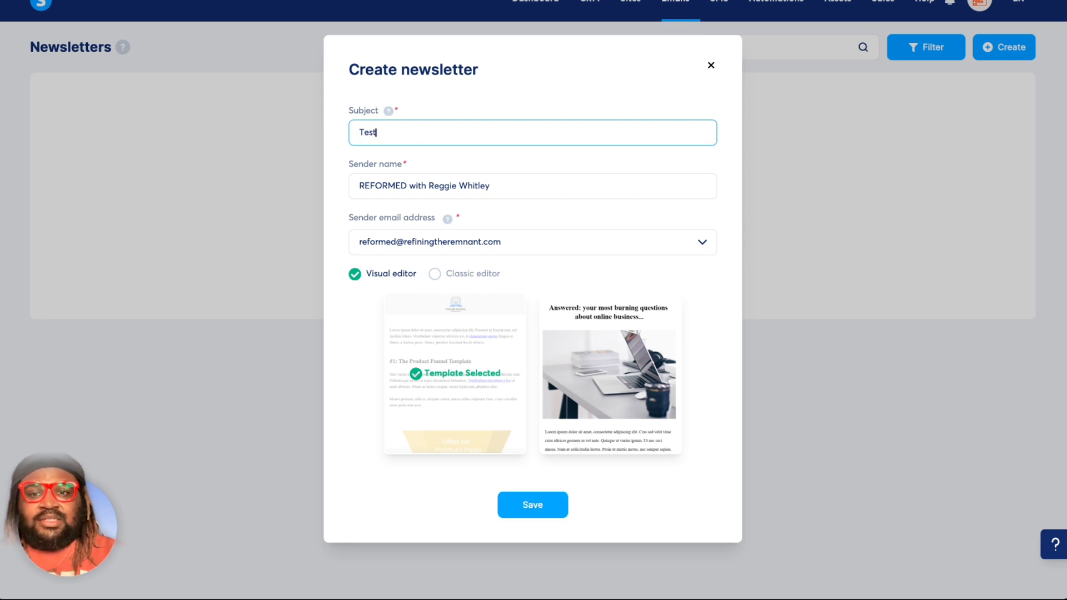
pyautogui.click(426, 186)
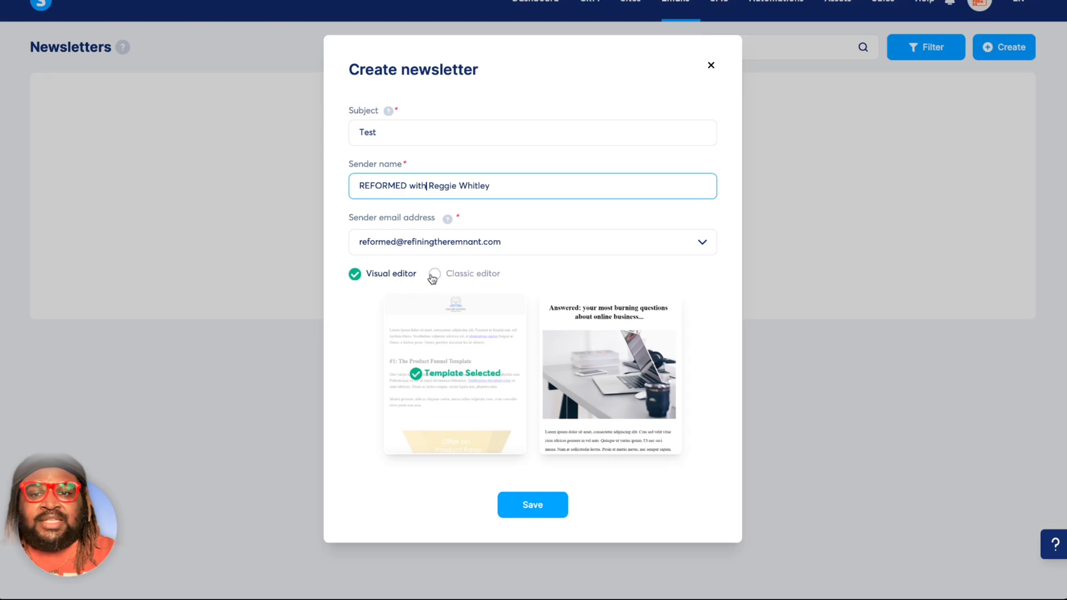
pyautogui.click(434, 274)
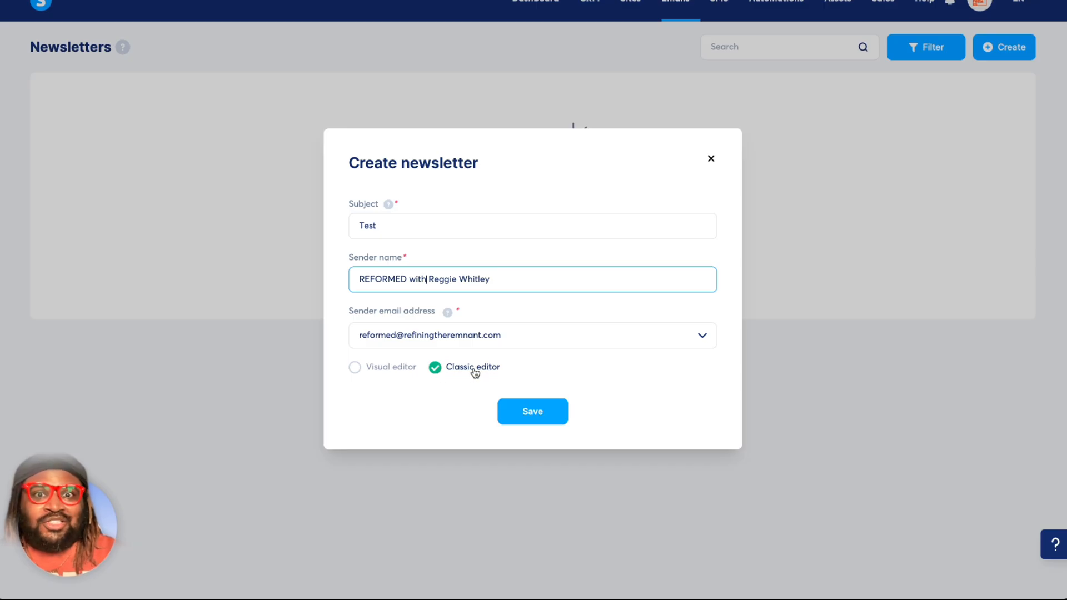
pyautogui.click(392, 372)
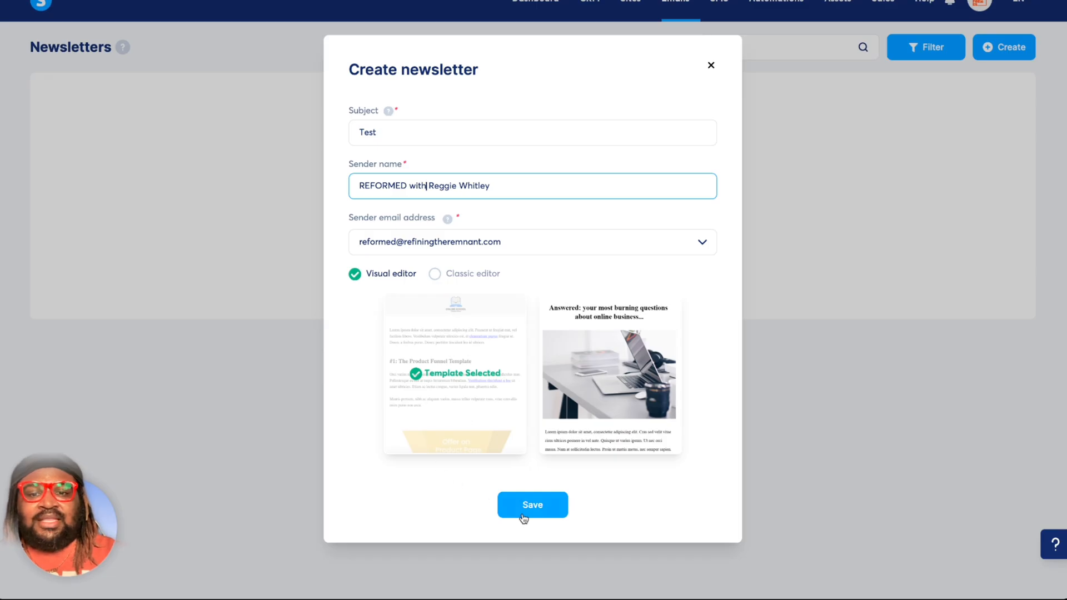
pyautogui.click(551, 513)
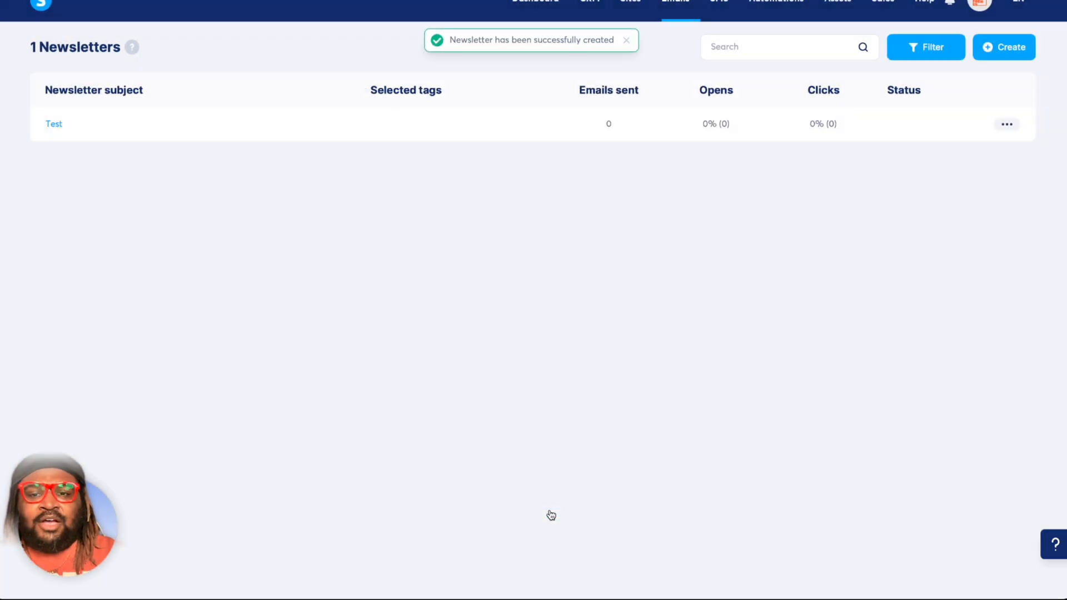
# Open the Test newsletter and review its subject, preview text, sender name and the tags available to include.
pyautogui.click(54, 125)
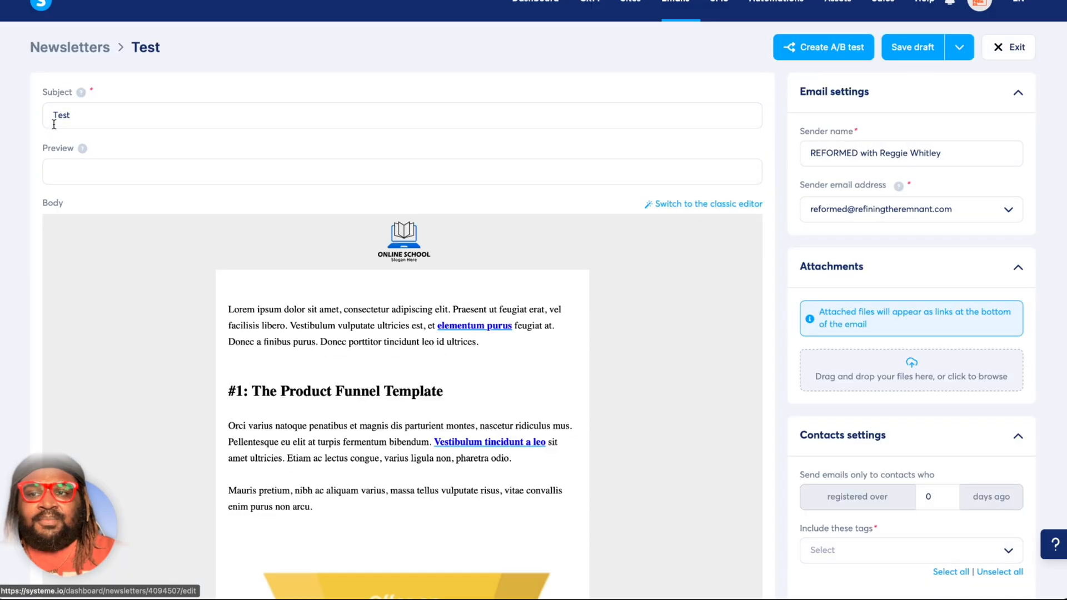
pyautogui.moveTo(80, 116); pyautogui.dragTo(46, 116)
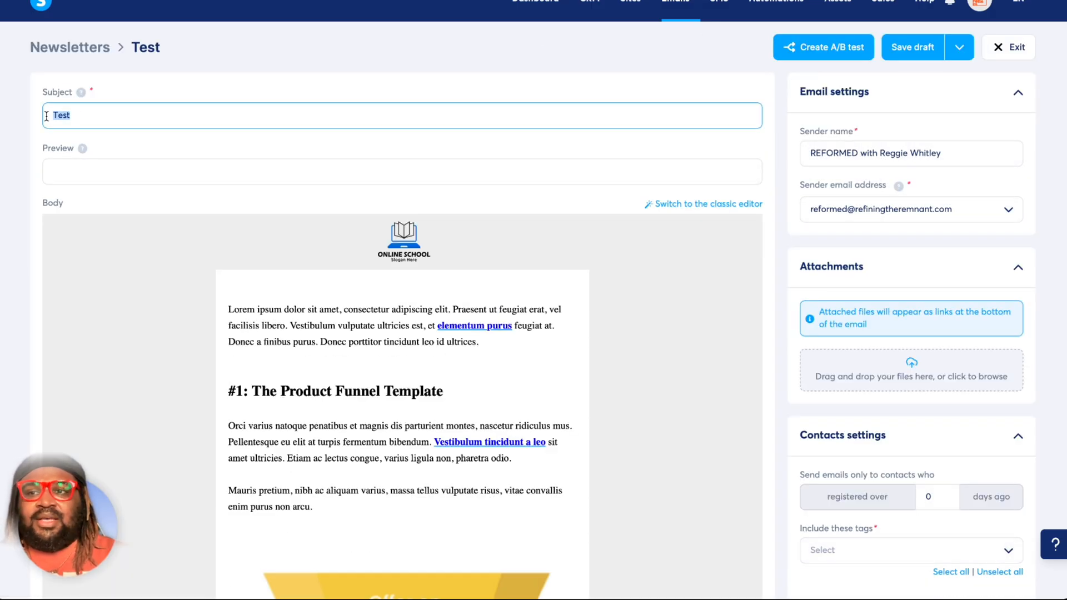
pyautogui.click(70, 173)
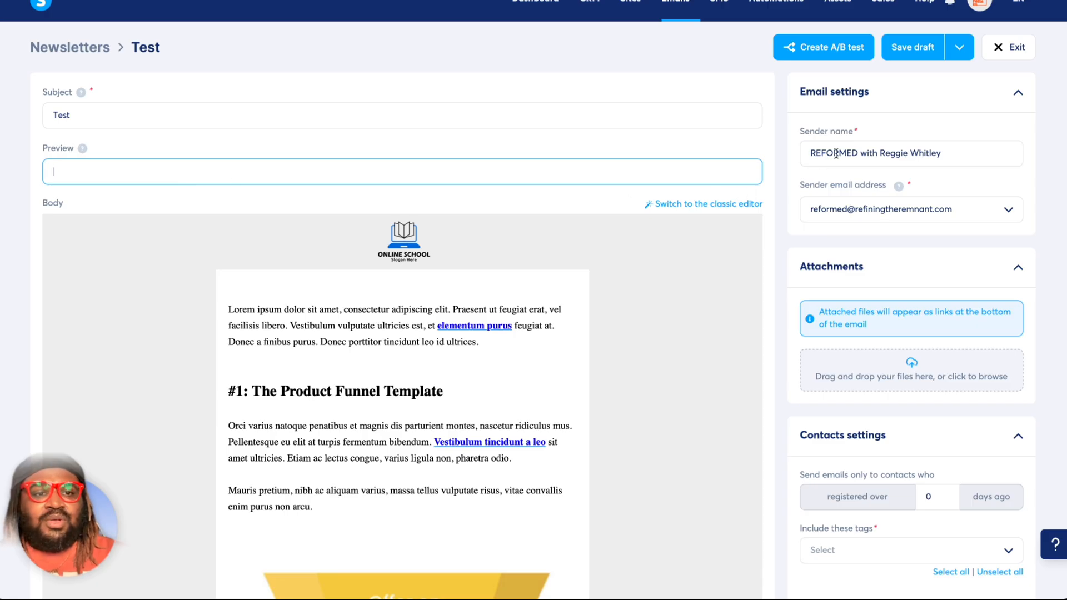
pyautogui.moveTo(840, 153); pyautogui.dragTo(1014, 186)
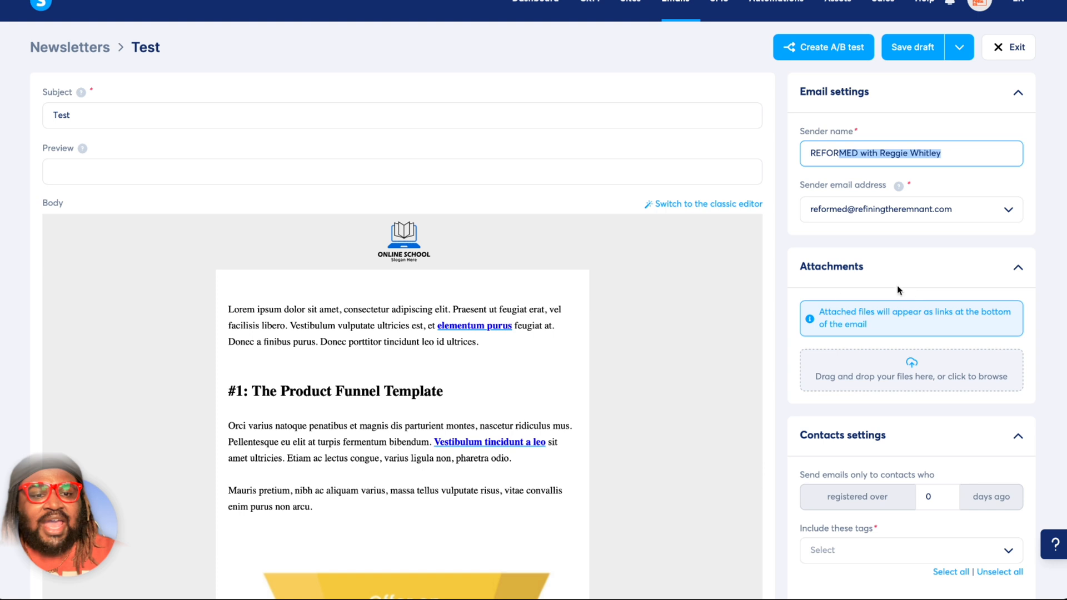
pyautogui.scroll(-3, 853, 403)
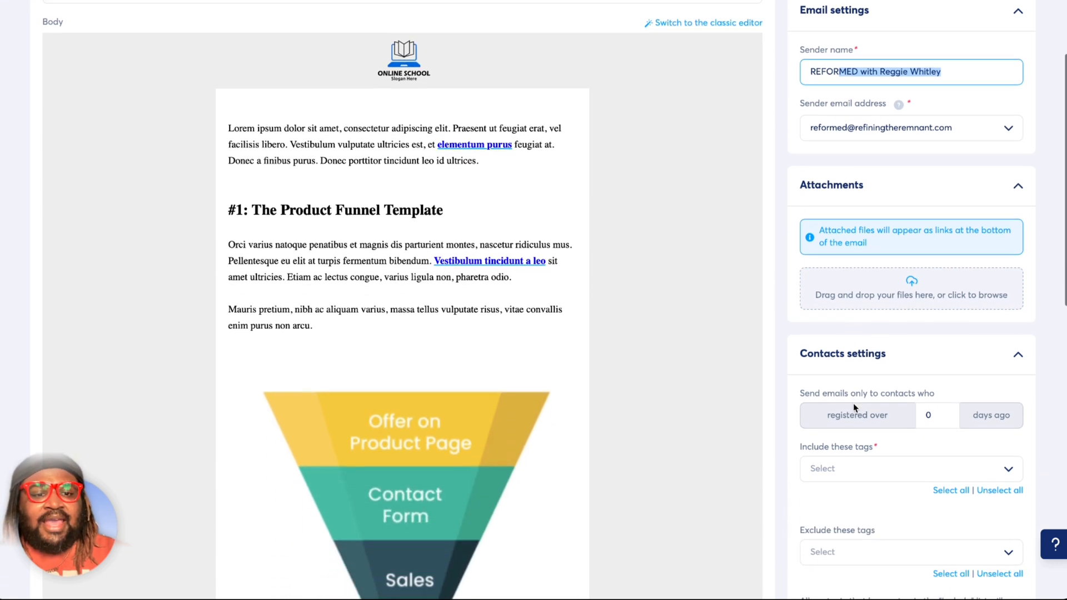
pyautogui.click(854, 471)
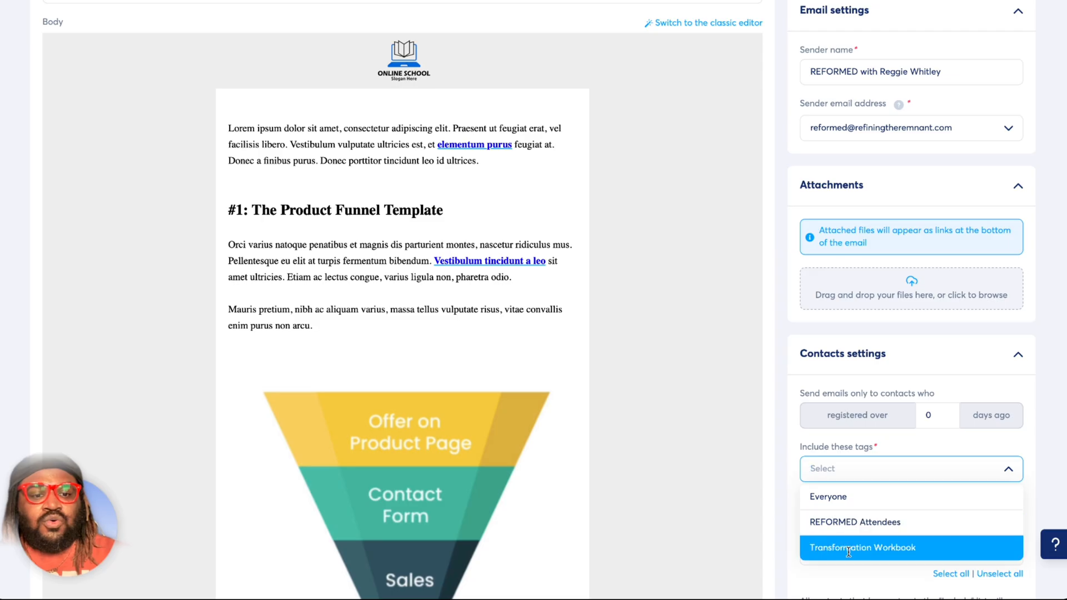
pyautogui.click(834, 476)
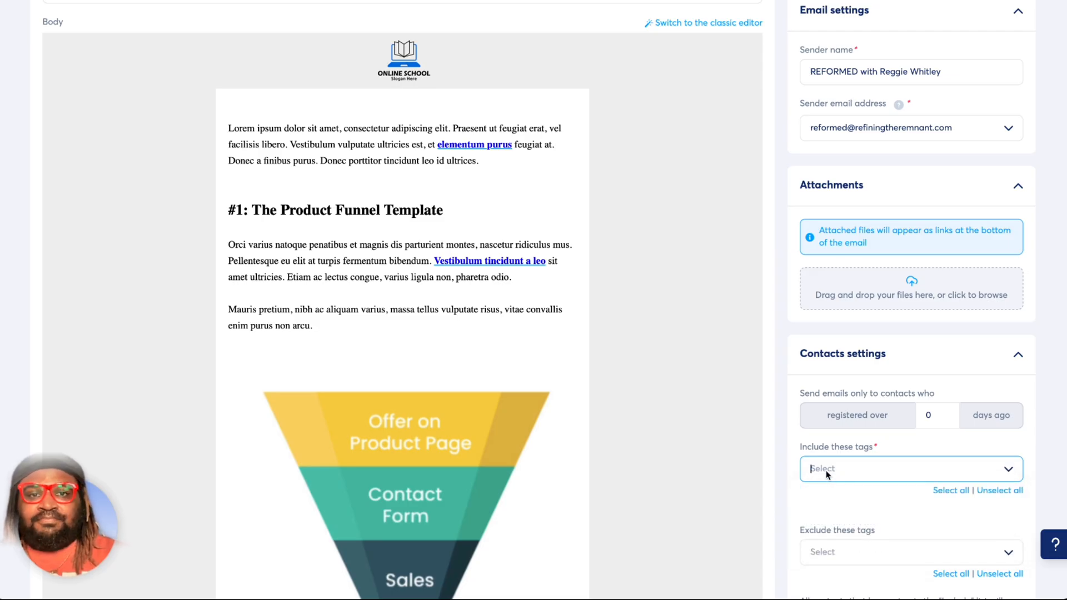
# Edit the newsletter body, replacing the header logo with ReformedLogo.jpg from the file library and setting its image size to 104.
pyautogui.click(488, 226)
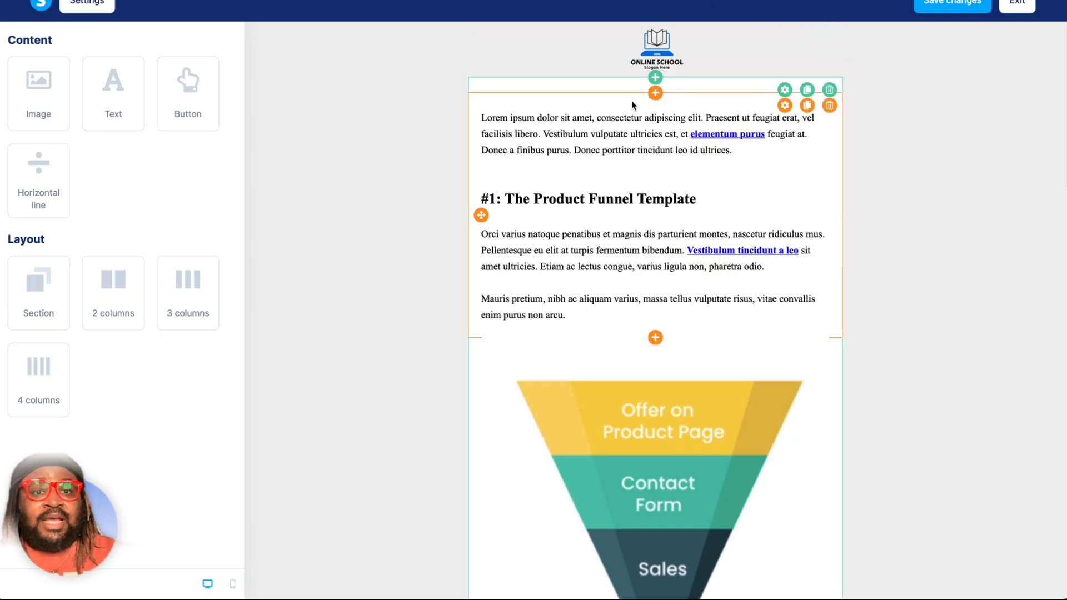
pyautogui.click(657, 40)
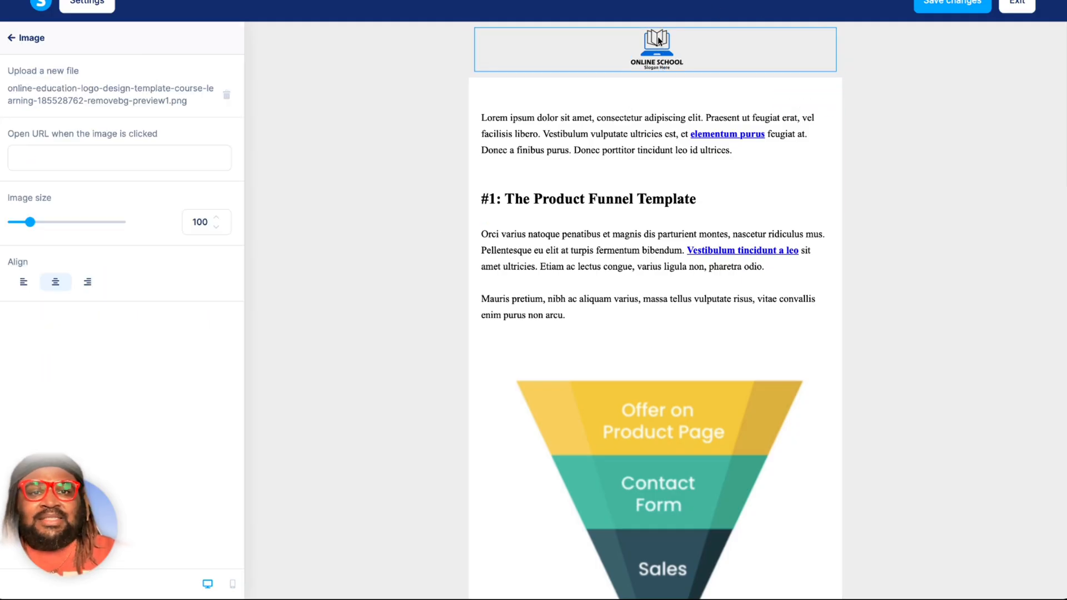
pyautogui.click(227, 103)
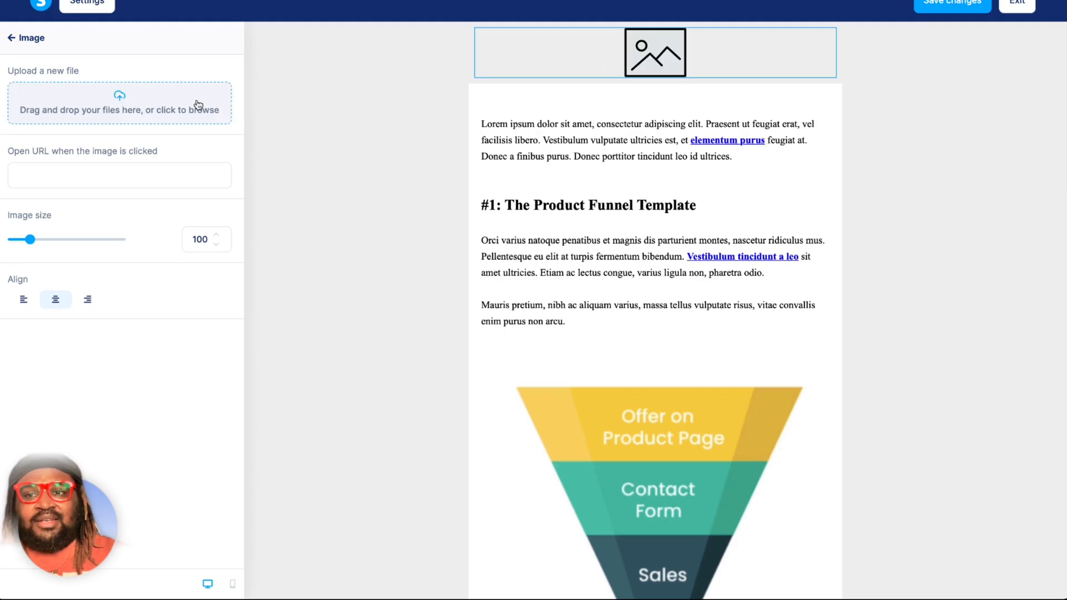
pyautogui.click(142, 108)
pyautogui.click(536, 247)
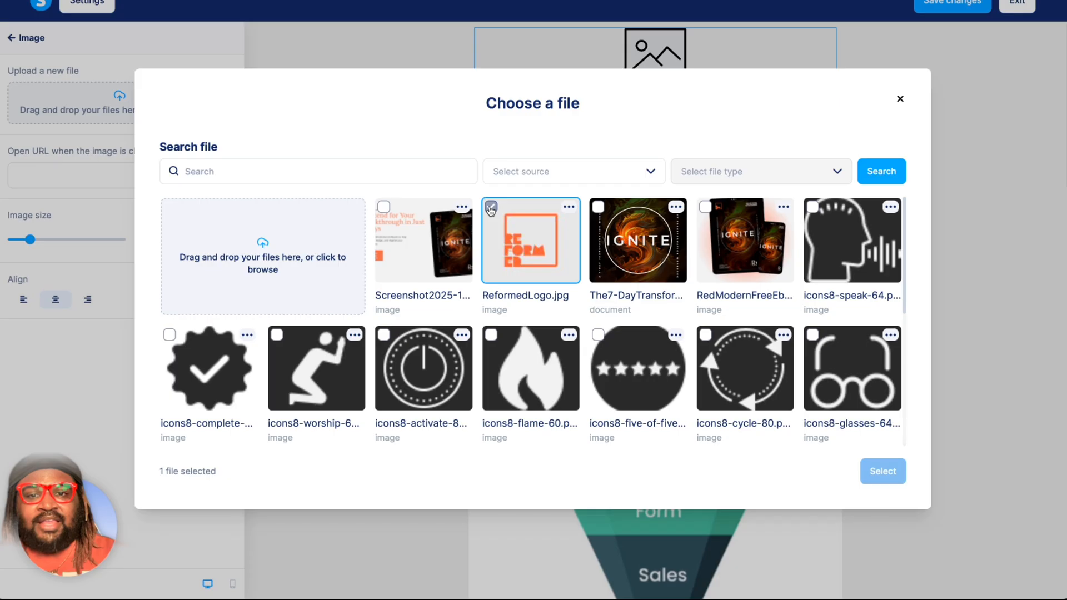
pyautogui.click(882, 470)
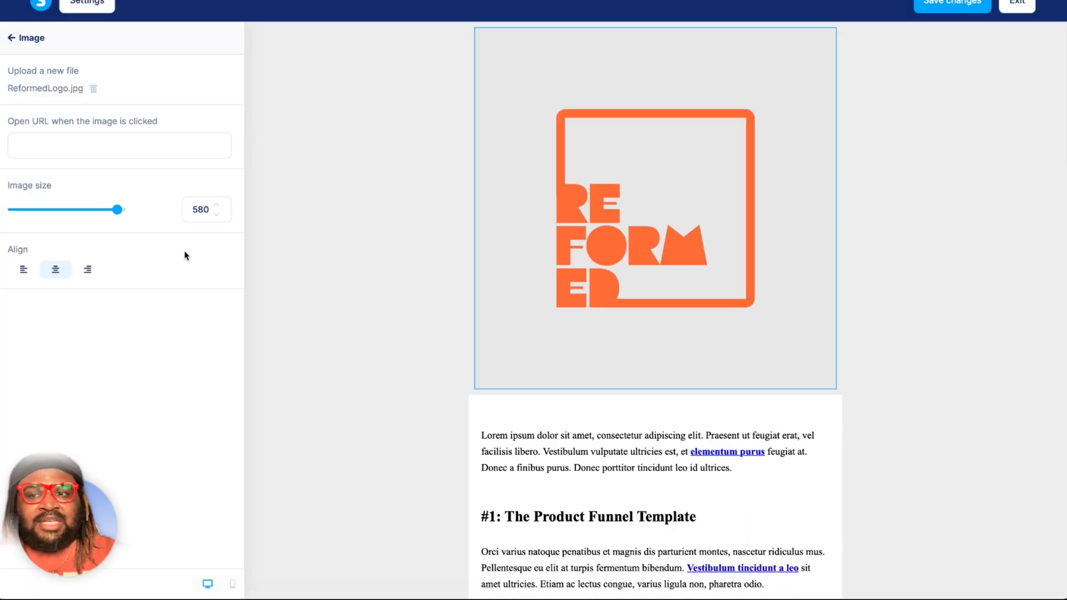
pyautogui.moveTo(60, 210); pyautogui.dragTo(31, 212)
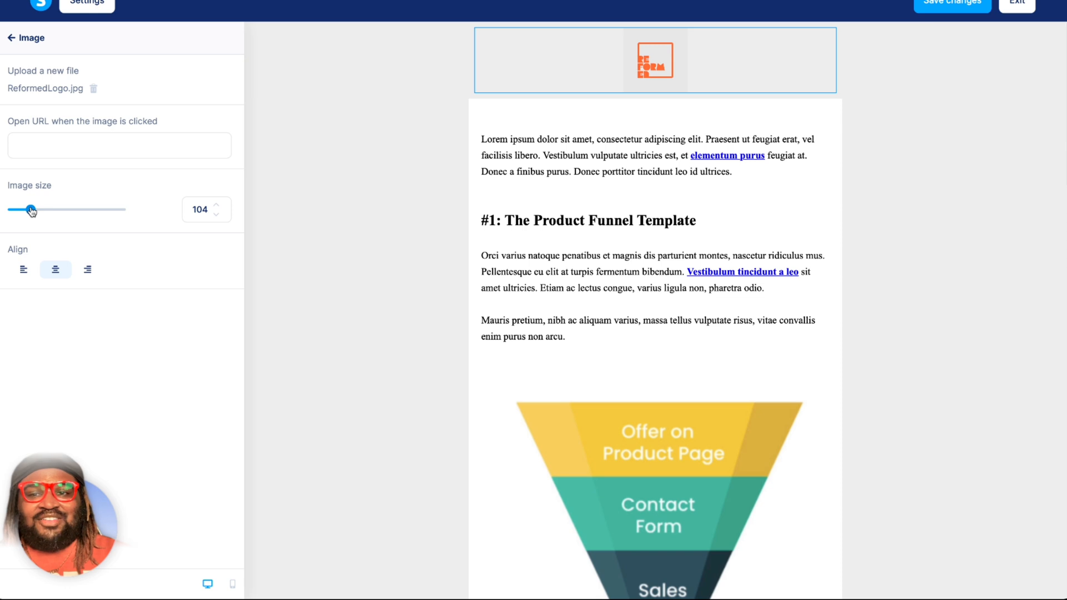
pyautogui.click(353, 240)
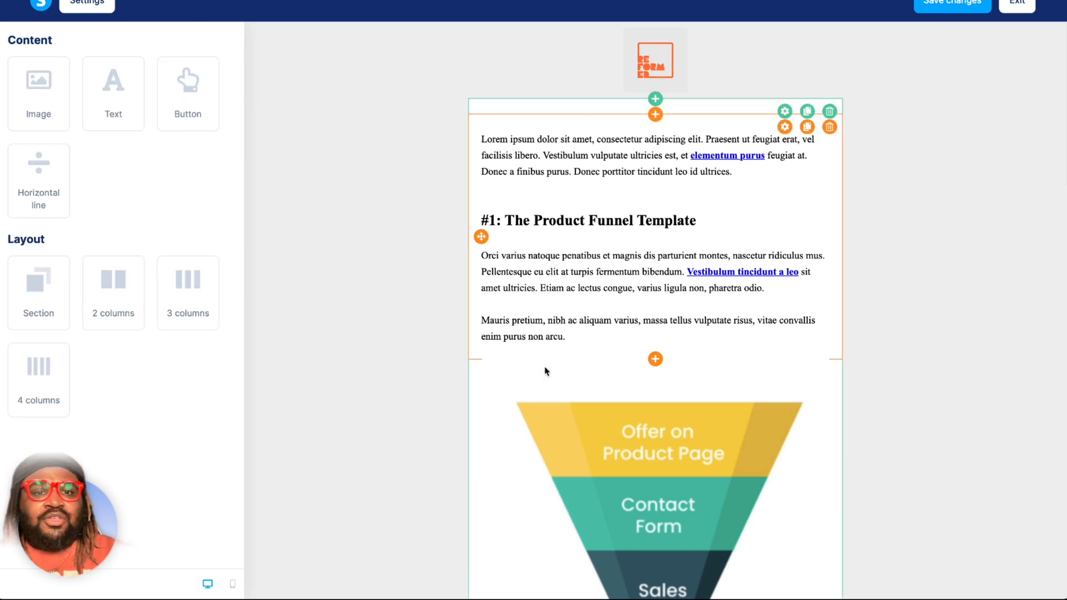
# Look through the newsletter template's funnel sections, button and sign-off, and return to the header logo.
pyautogui.scroll(-2, 559, 378)
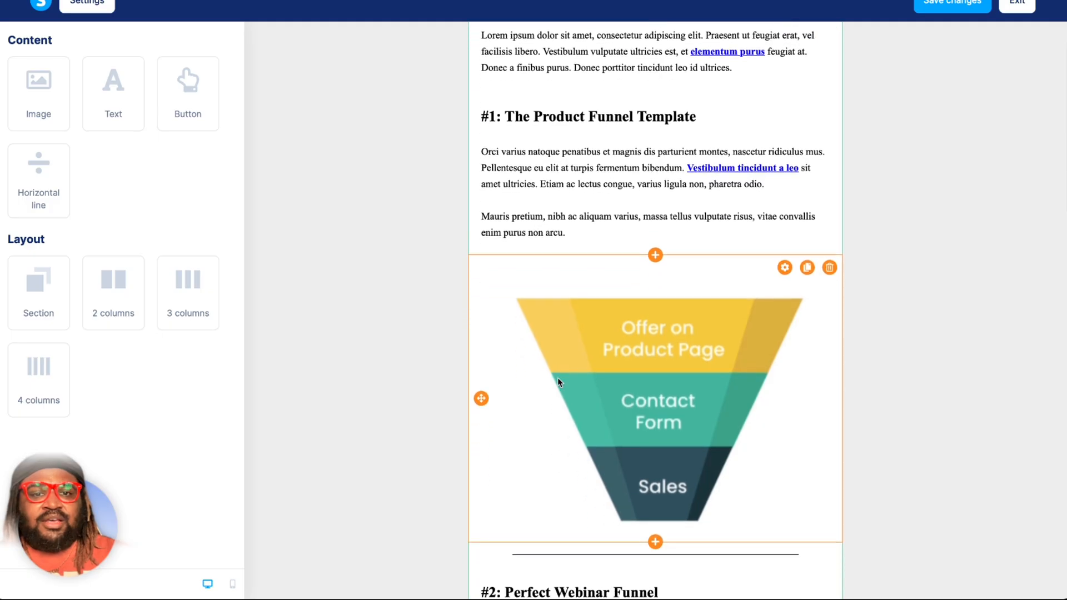
pyautogui.scroll(-6, 559, 382)
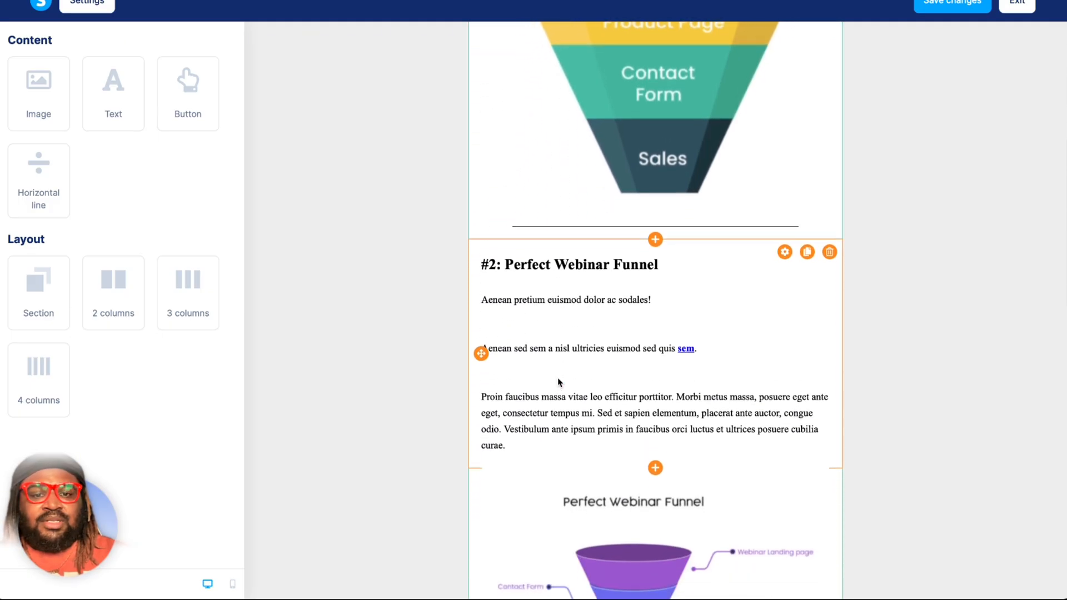
pyautogui.scroll(-3, 645, 371)
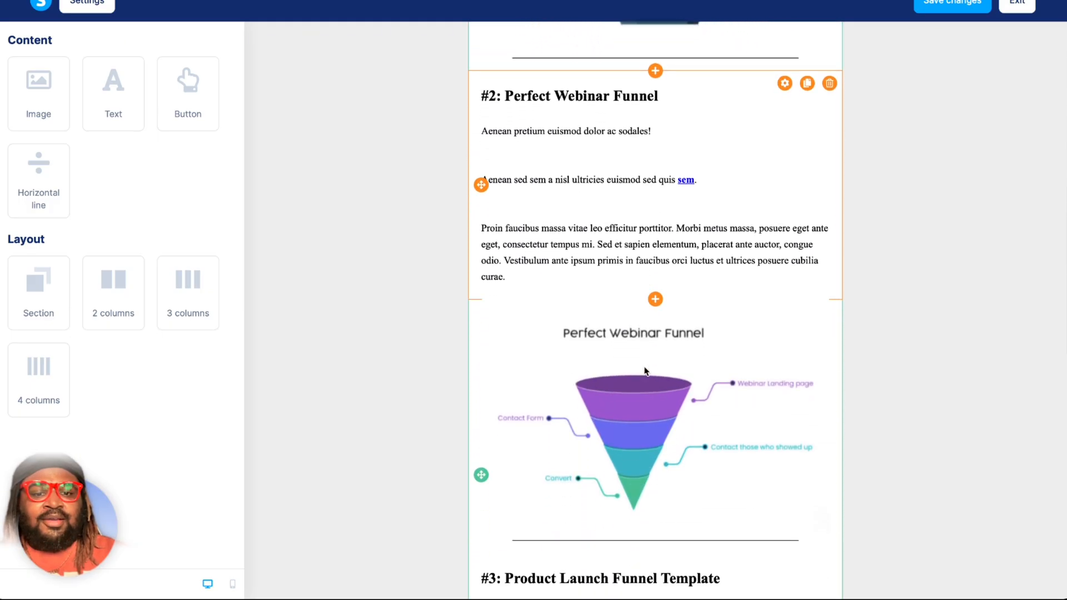
pyautogui.scroll(-3, 645, 371)
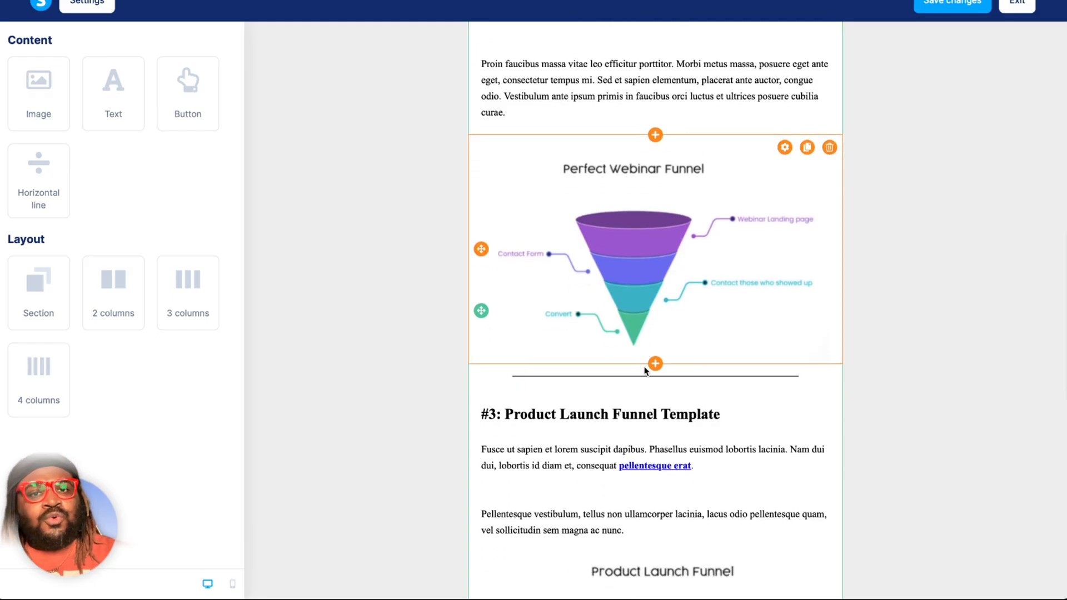
pyautogui.scroll(-4, 644, 371)
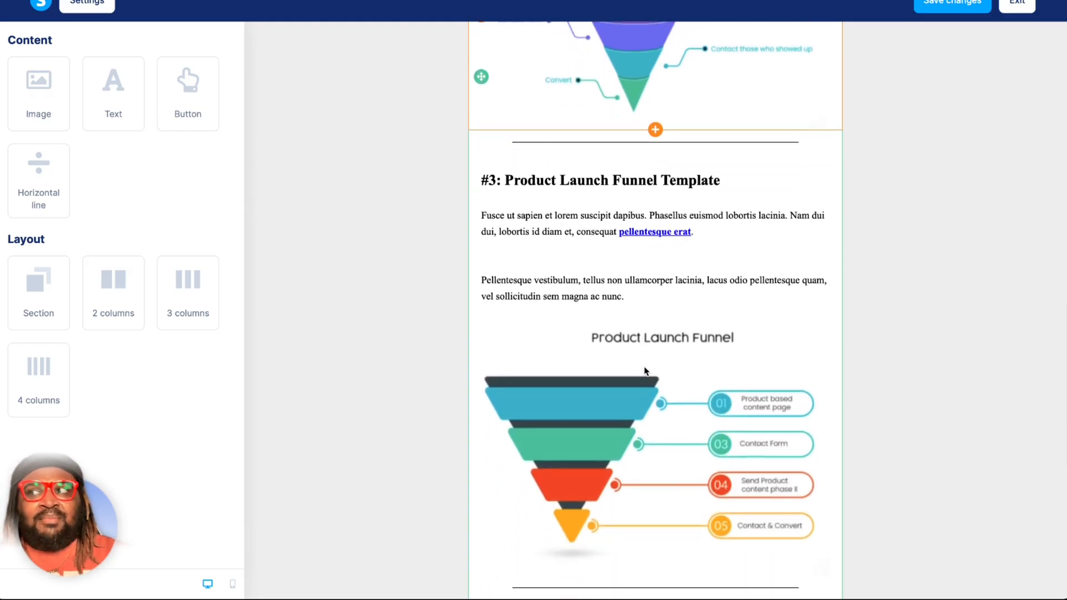
pyautogui.scroll(-1, 645, 371)
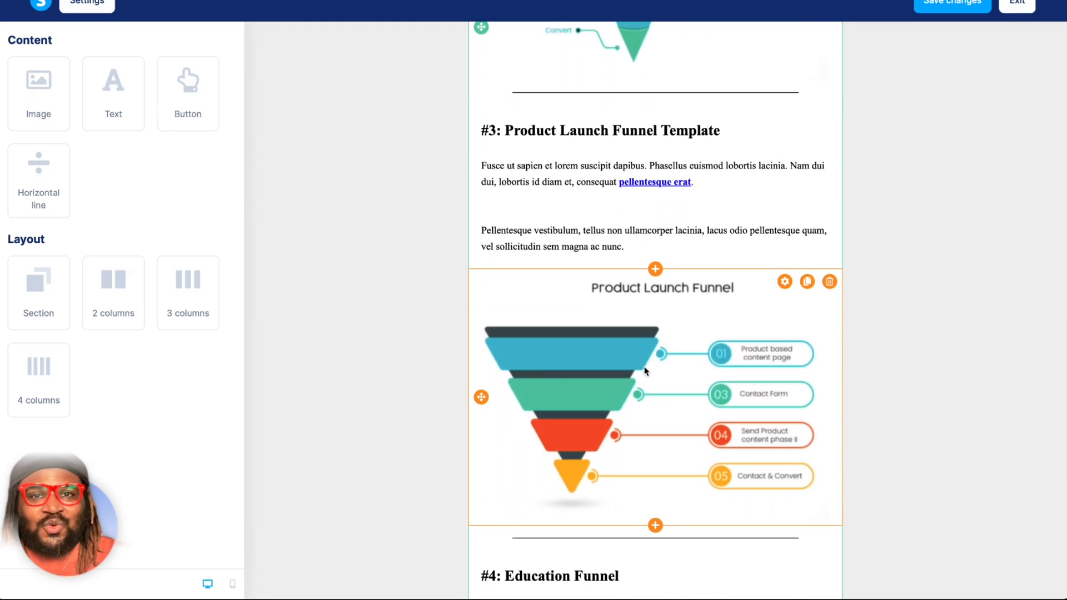
pyautogui.scroll(-2, 645, 371)
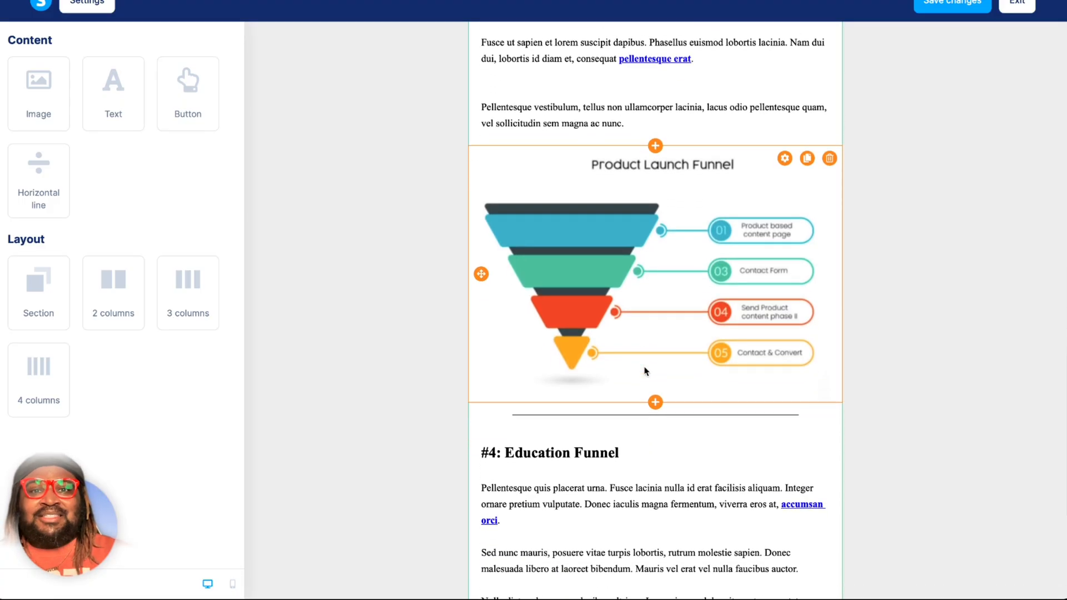
pyautogui.scroll(-3, 645, 371)
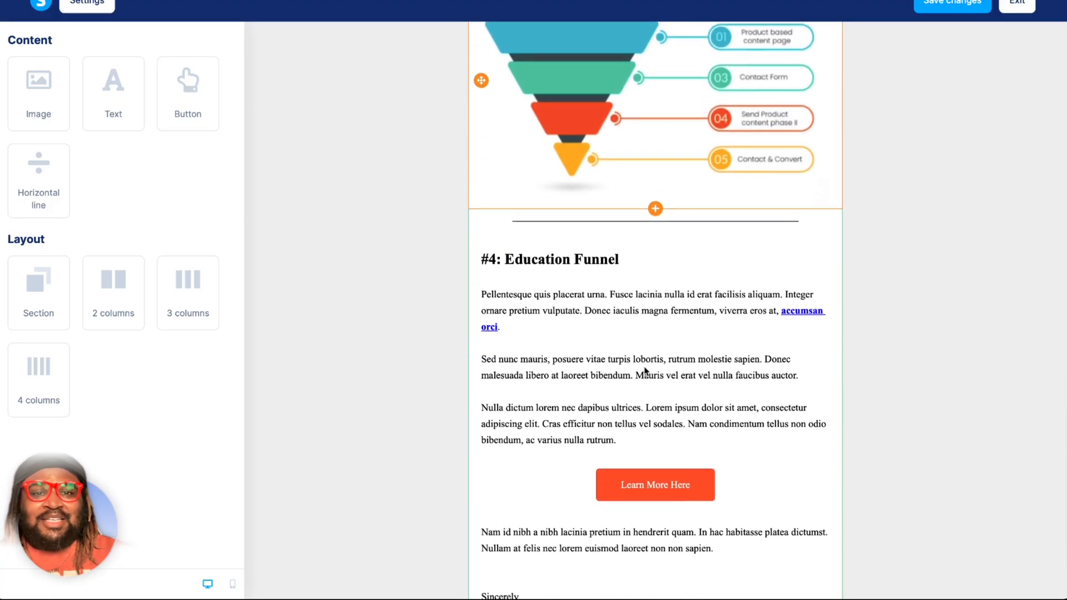
pyautogui.scroll(-1, 645, 370)
pyautogui.scroll(-1, 645, 371)
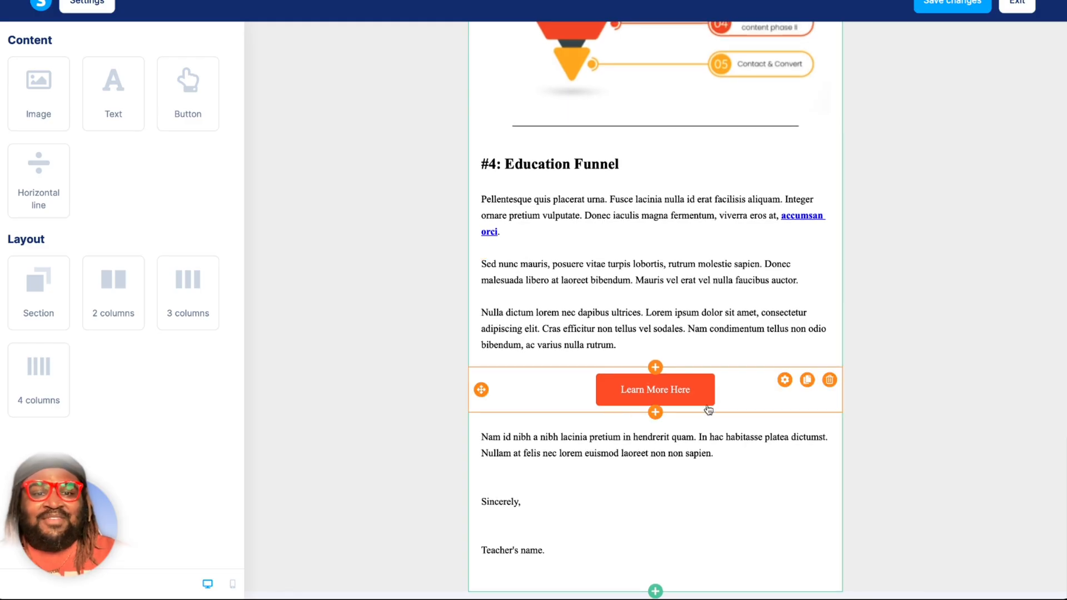
pyautogui.scroll(20, 707, 408)
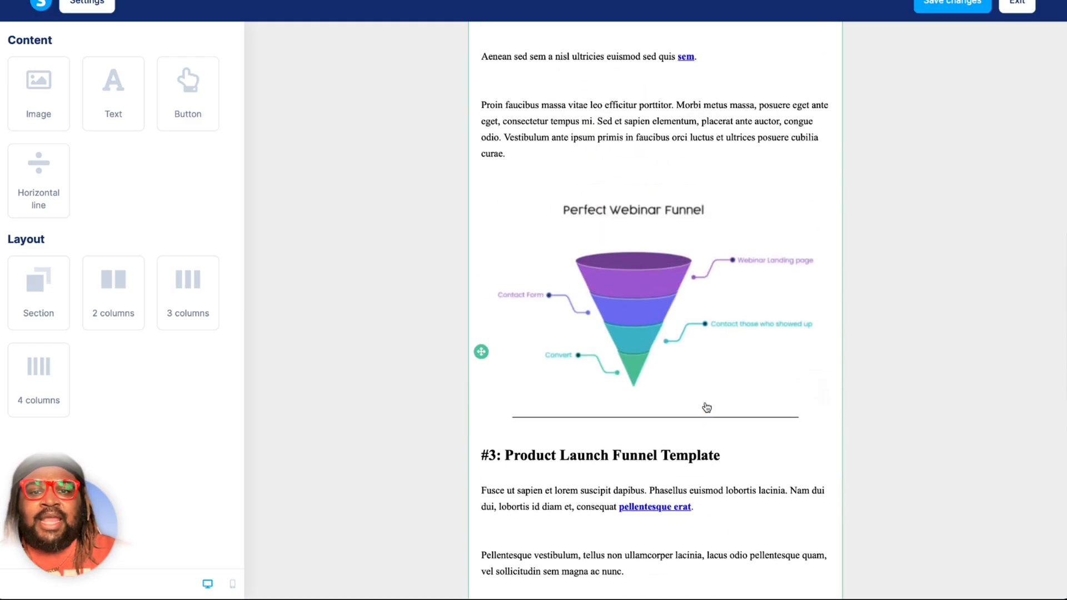
pyautogui.scroll(5, 707, 408)
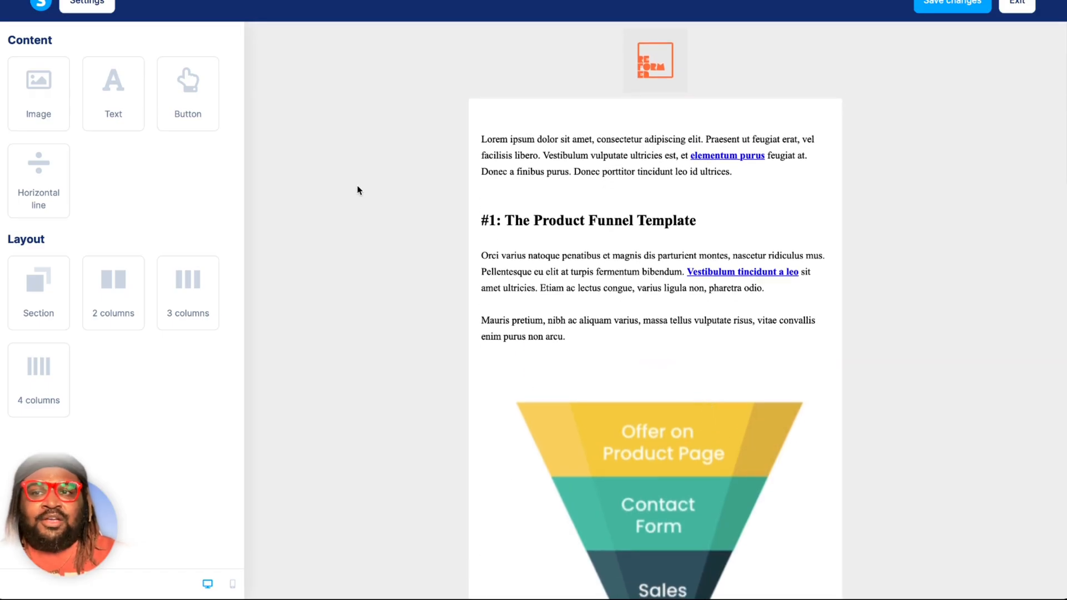
# Set the email's overall background color to faf0e6 in the email settings.
pyautogui.click(88, 5)
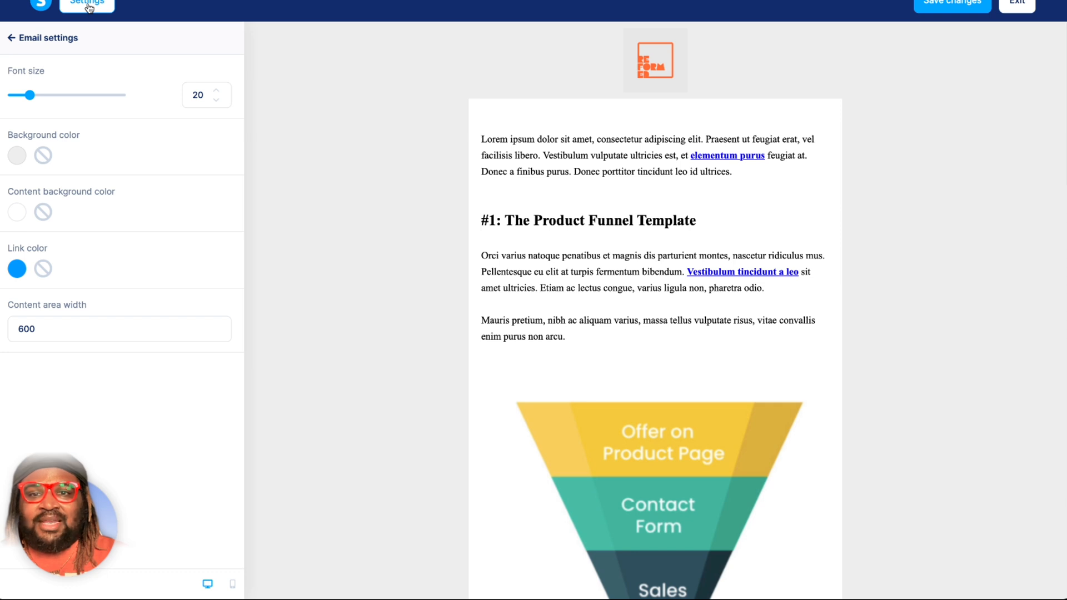
pyautogui.click(16, 158)
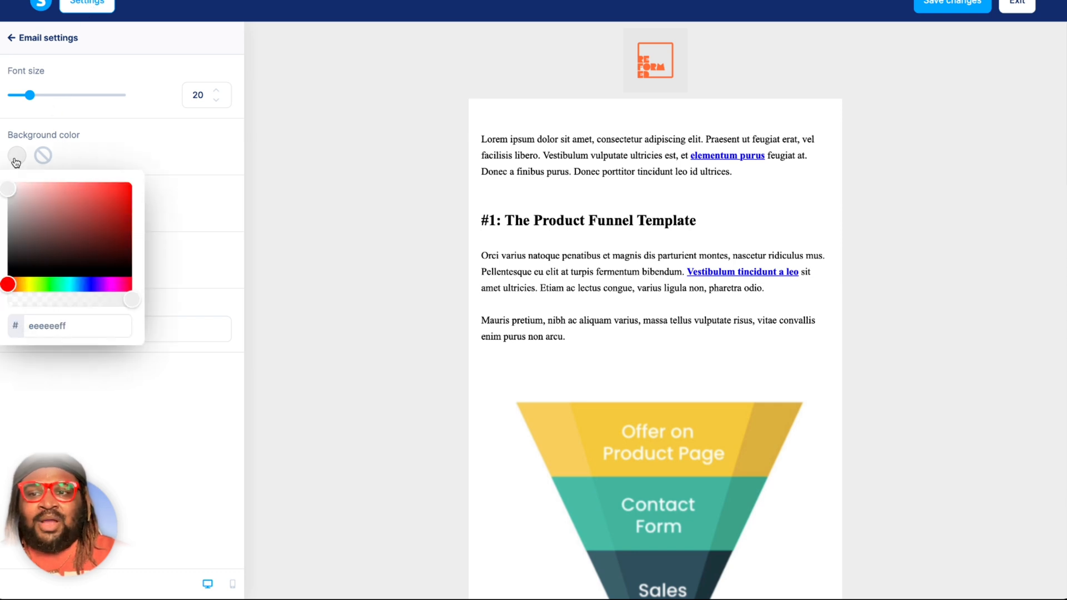
pyautogui.click(59, 329)
pyautogui.write('faf')
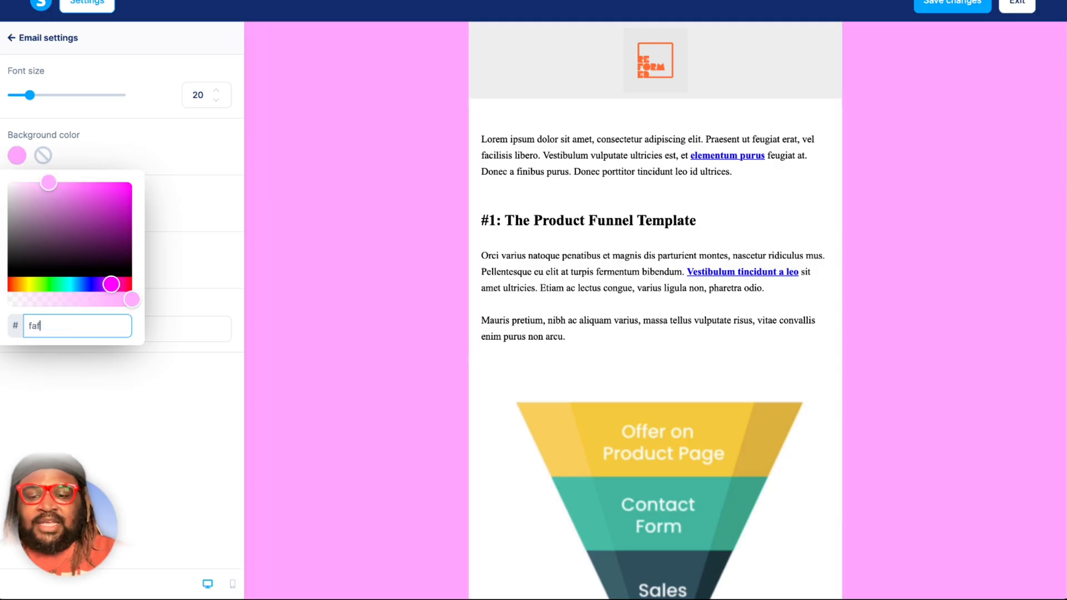
pyautogui.write('0e6')
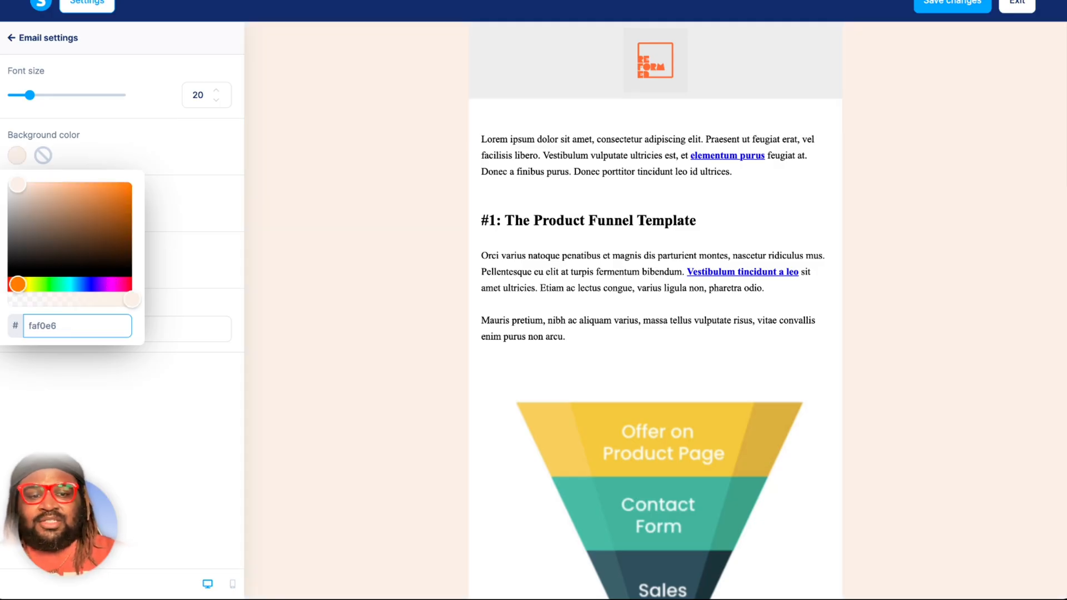
pyautogui.click(155, 388)
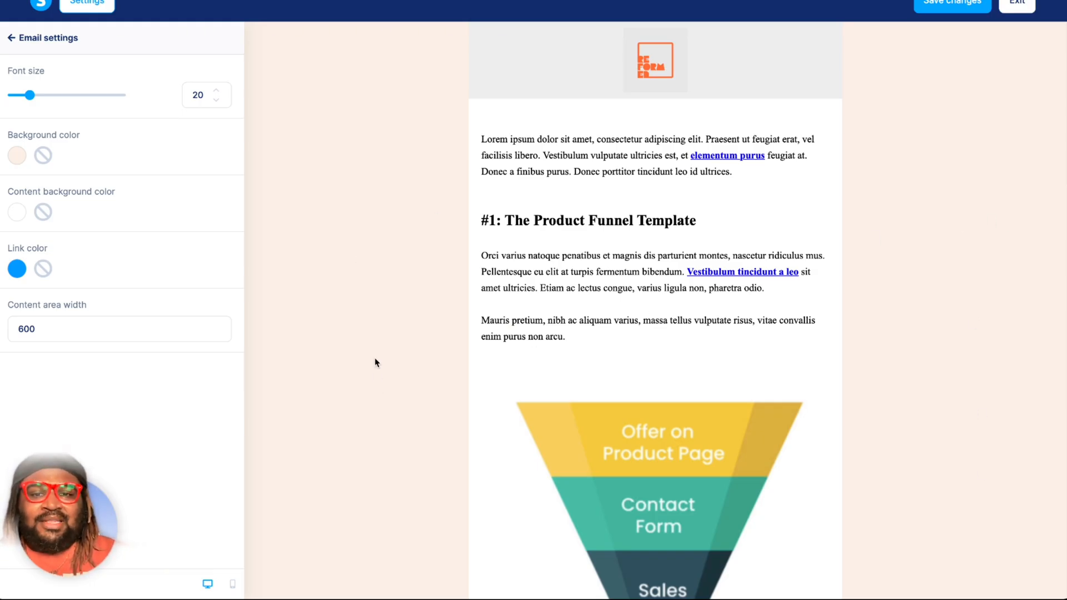
# Try a dark red and then a brighter red as the email's content background color.
pyautogui.click(16, 213)
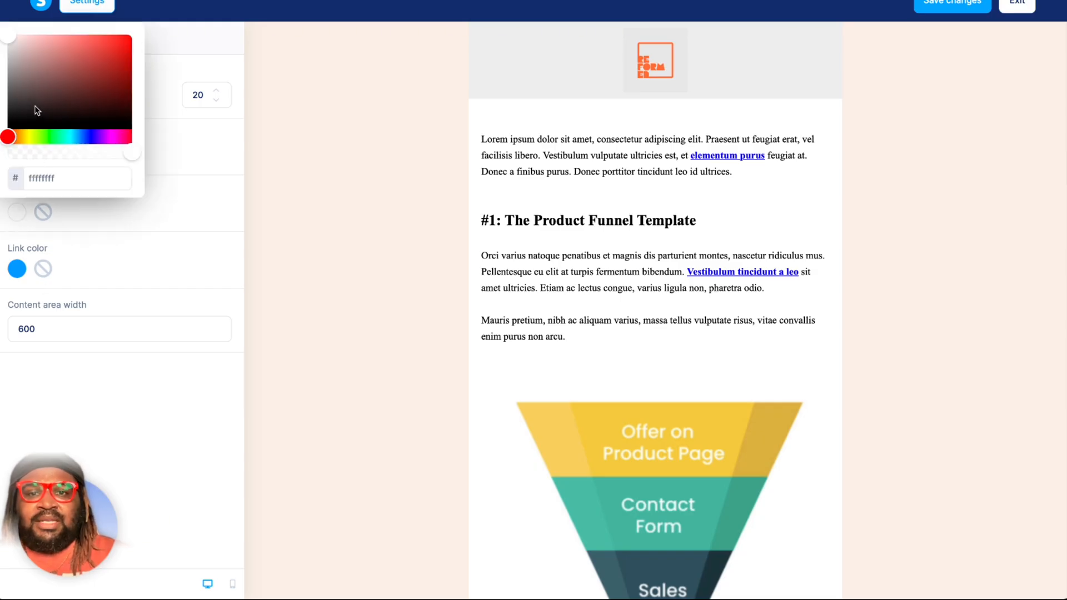
pyautogui.click(93, 96)
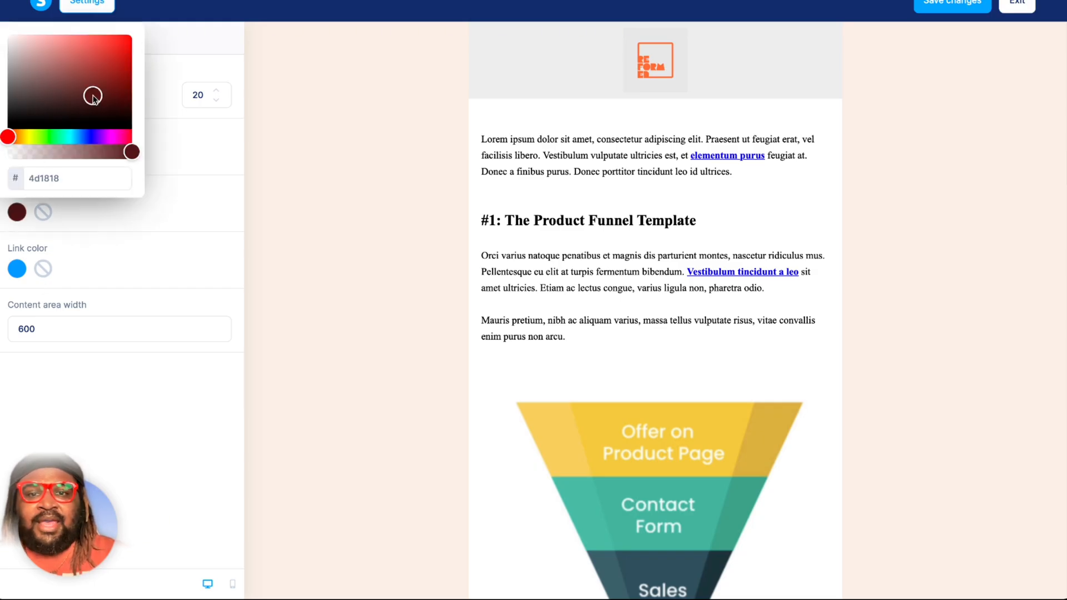
pyautogui.click(100, 240)
pyautogui.click(17, 213)
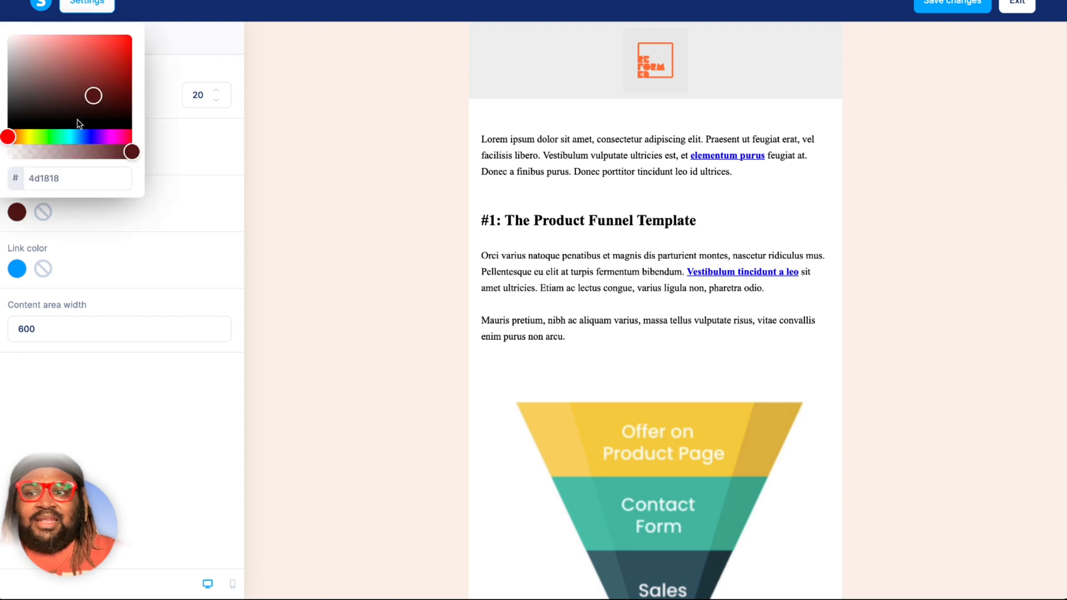
pyautogui.click(102, 53)
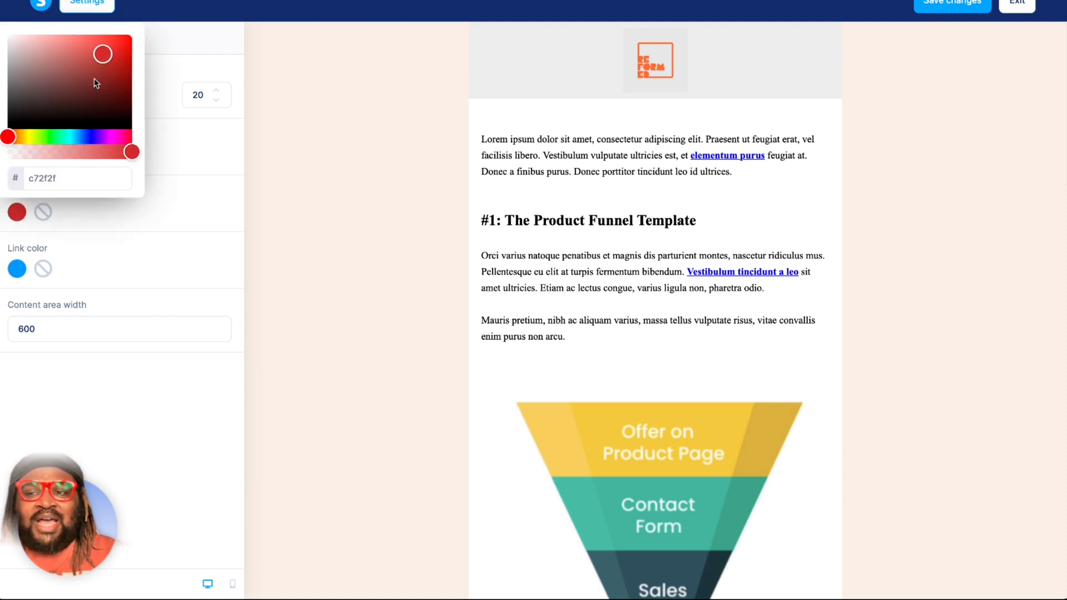
pyautogui.click(89, 229)
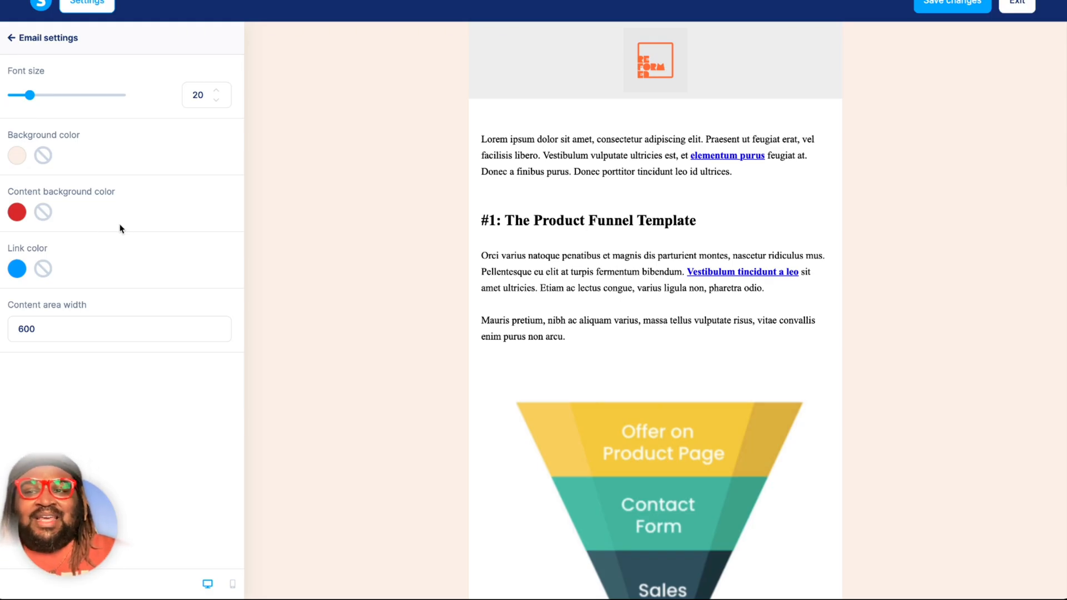
# Clear the background color of the section containing the Product Funnel Template text.
pyautogui.click(547, 114)
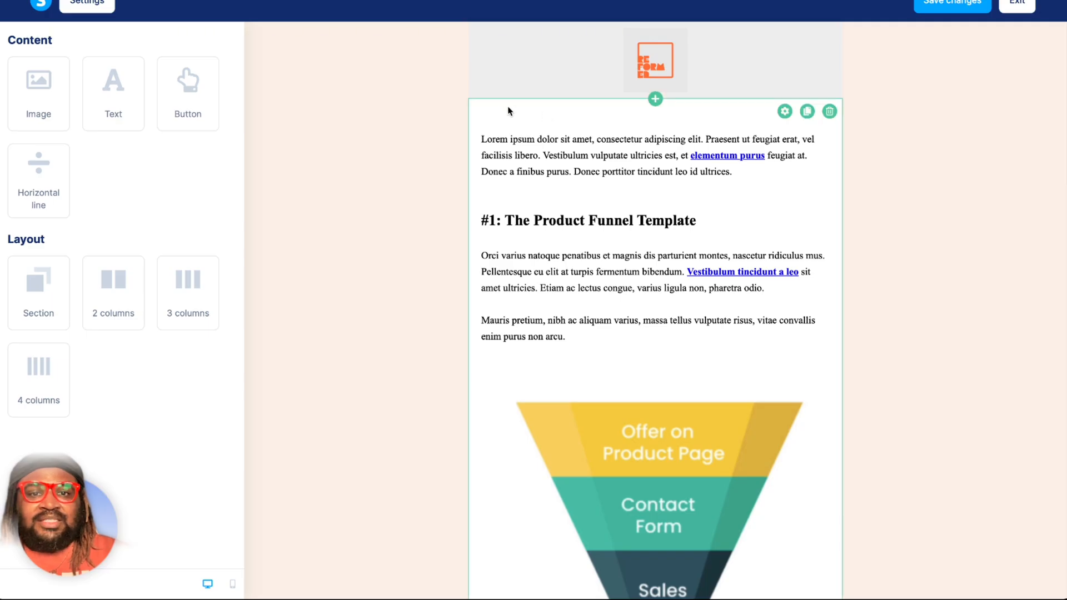
pyautogui.click(542, 109)
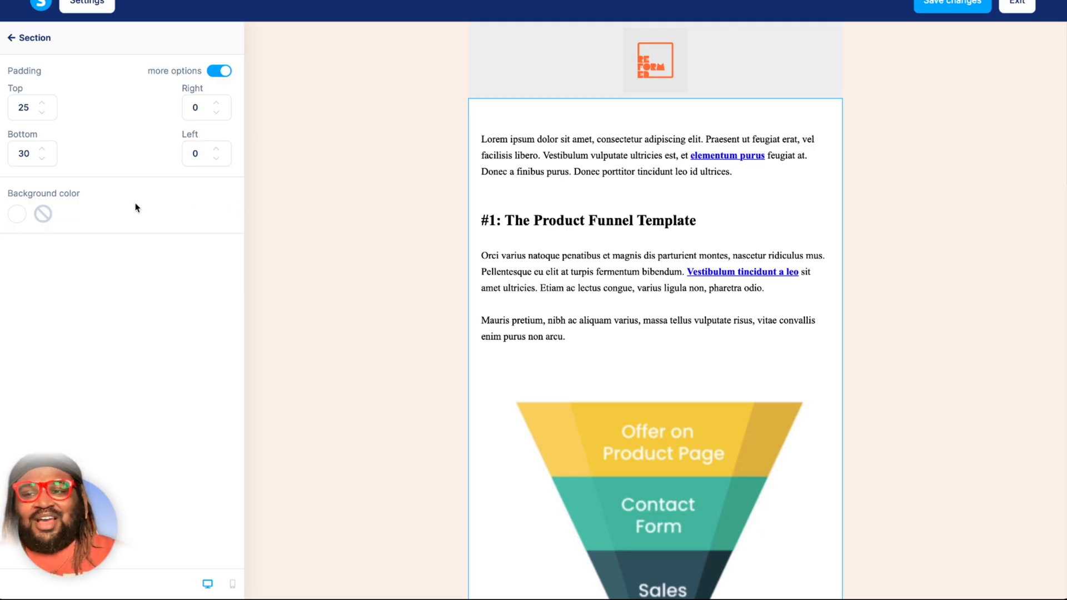
pyautogui.click(43, 215)
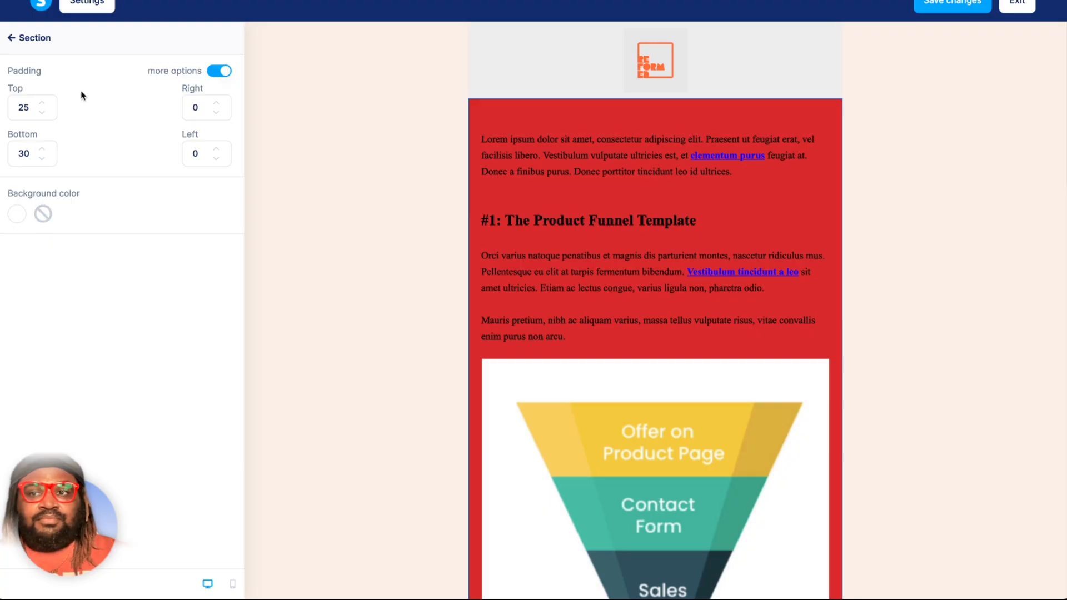
# Try pink and grey shades for the email's content background color, settling on the pale grey d1c9c9.
pyautogui.click(86, 5)
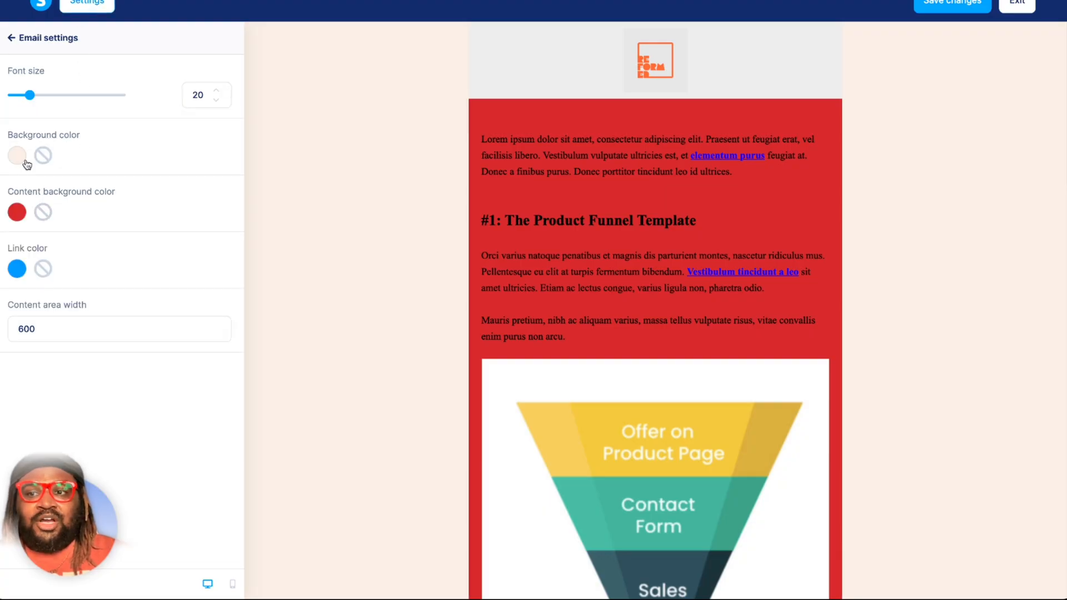
pyautogui.click(18, 216)
pyautogui.click(53, 108)
pyautogui.click(28, 47)
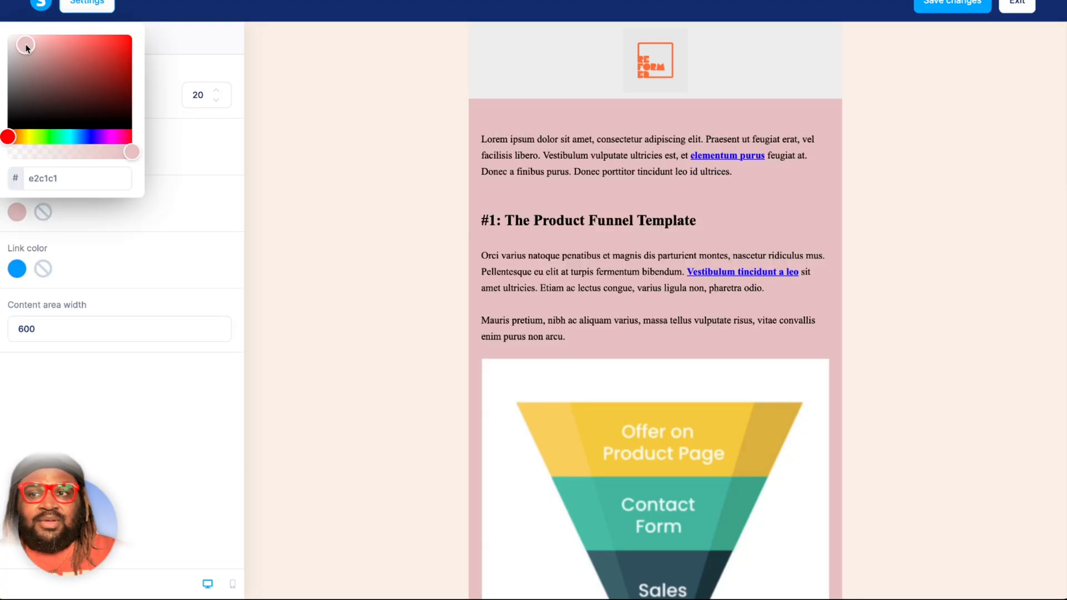
pyautogui.click(85, 48)
pyautogui.click(16, 71)
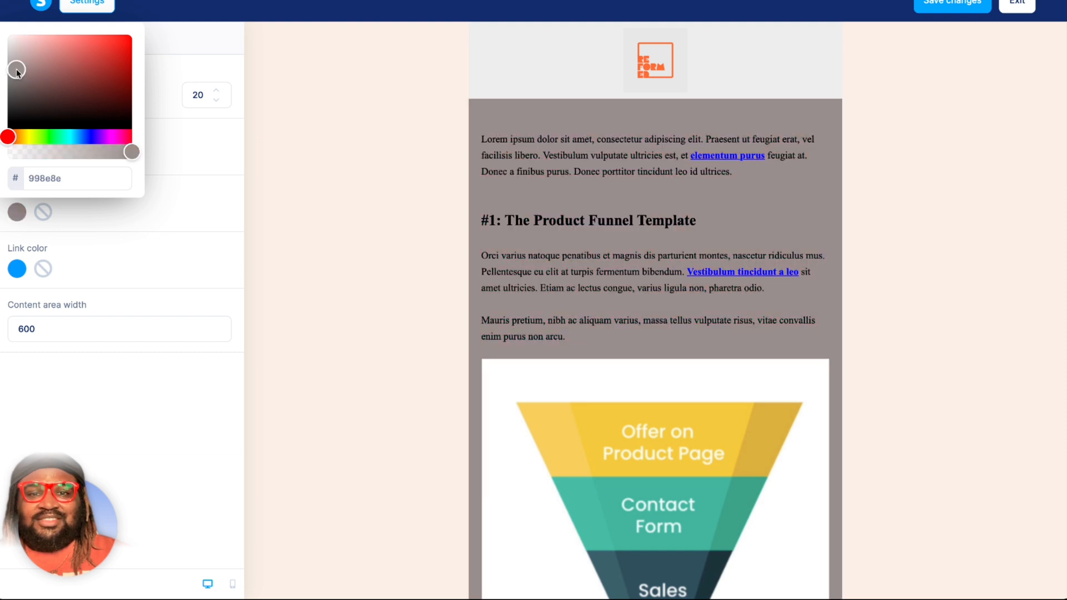
pyautogui.click(14, 53)
pyautogui.click(165, 457)
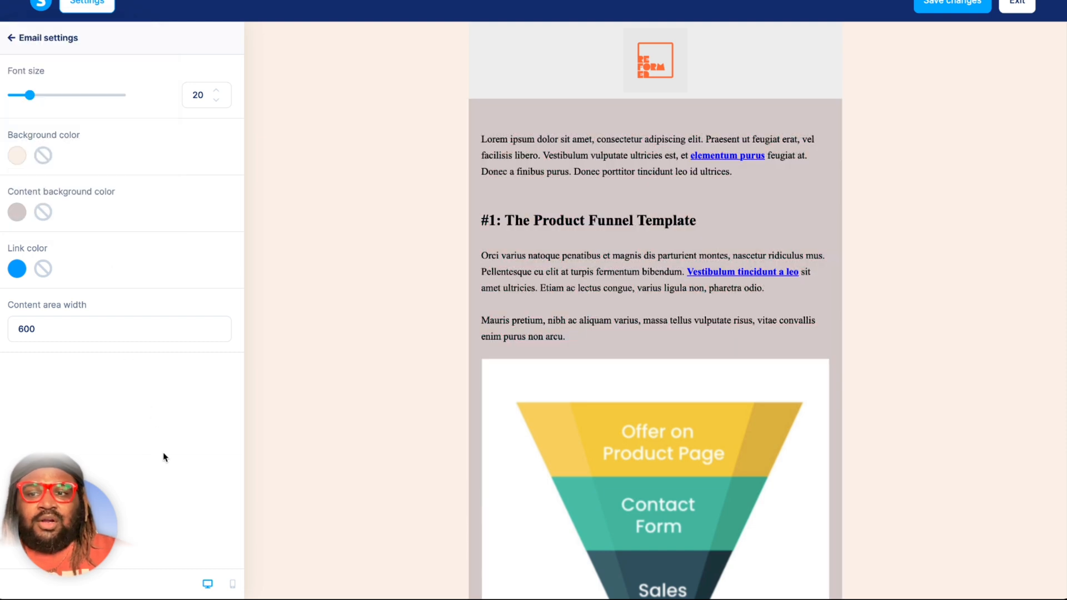
# Try opaque red and cyan backgrounds on the Product Funnel Template section, and set its background color to faf0e6.
pyautogui.click(532, 108)
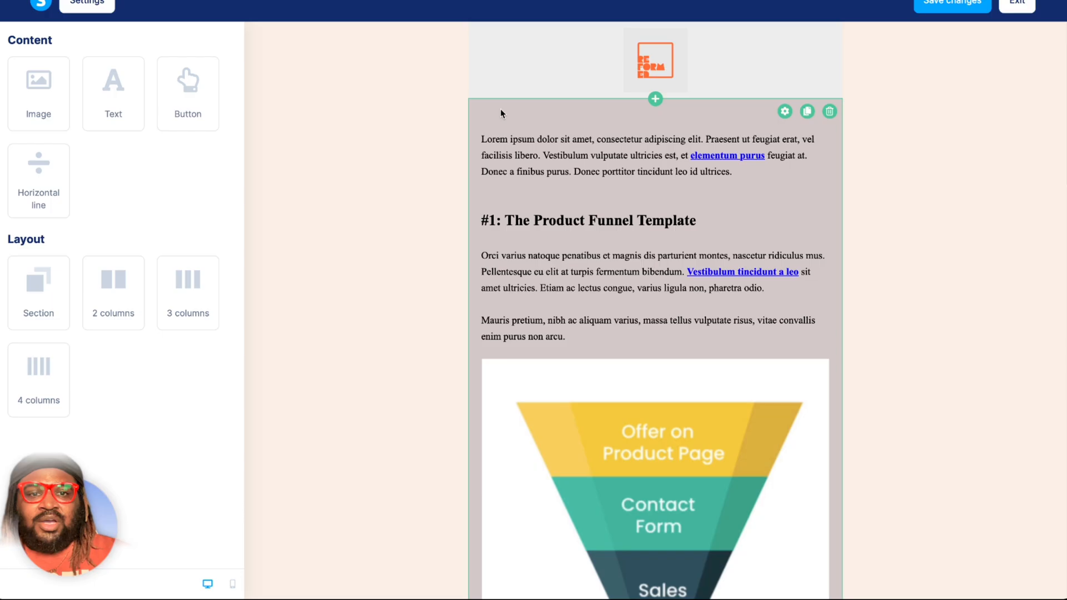
pyautogui.click(500, 110)
pyautogui.click(18, 214)
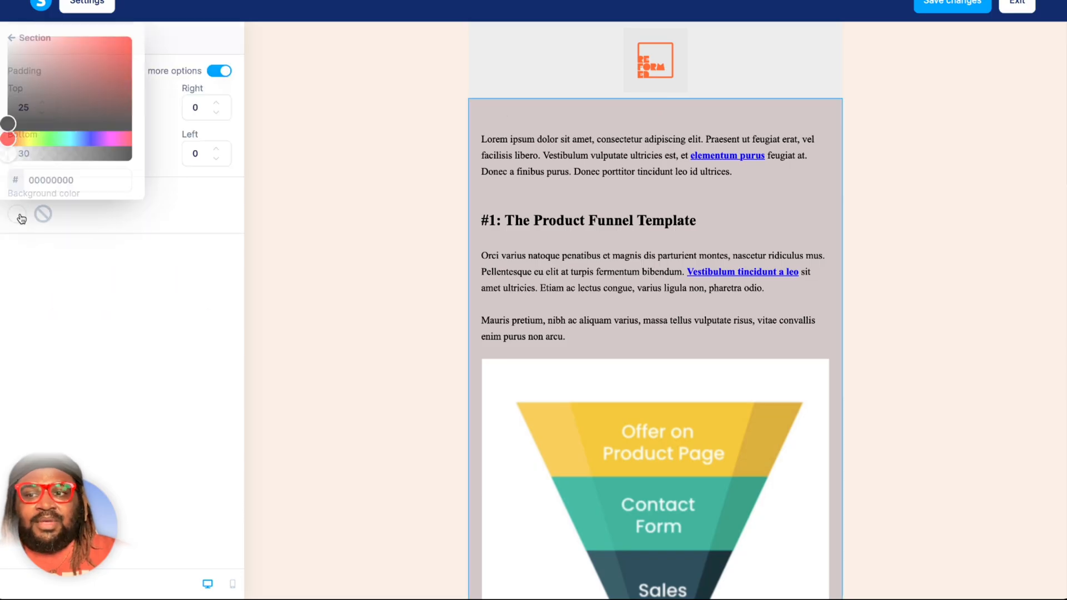
pyautogui.click(77, 104)
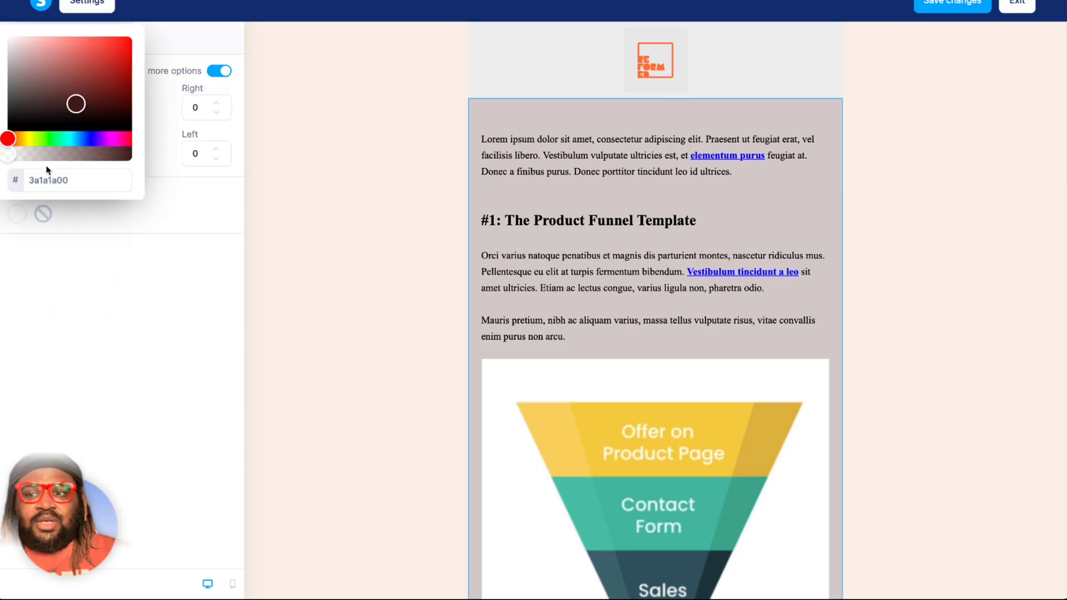
pyautogui.moveTo(7, 155); pyautogui.dragTo(141, 158)
pyautogui.moveTo(117, 56); pyautogui.dragTo(143, 46)
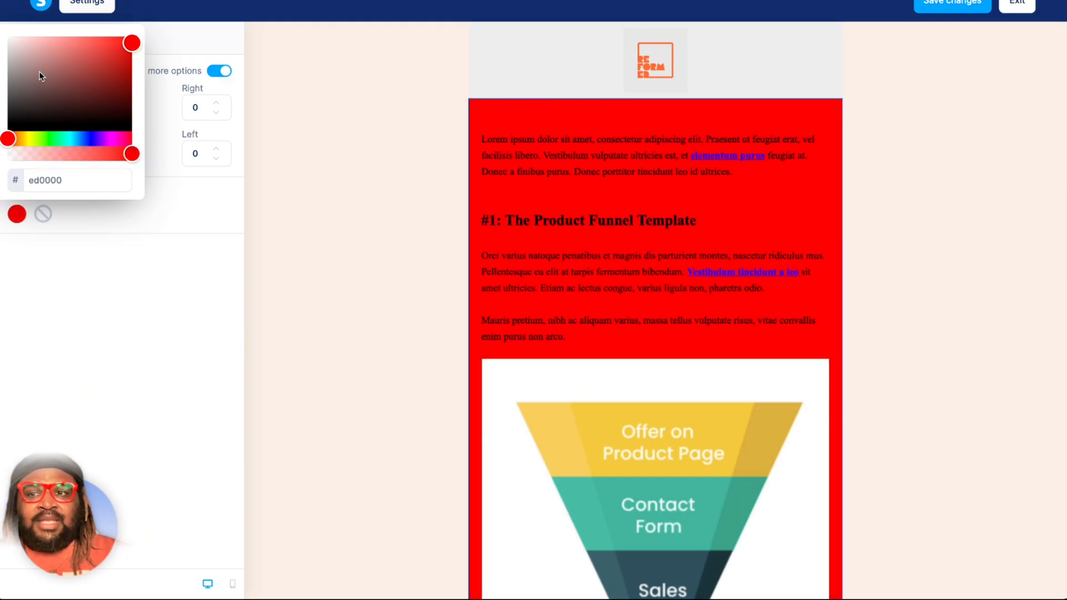
pyautogui.click(70, 138)
pyautogui.click(109, 46)
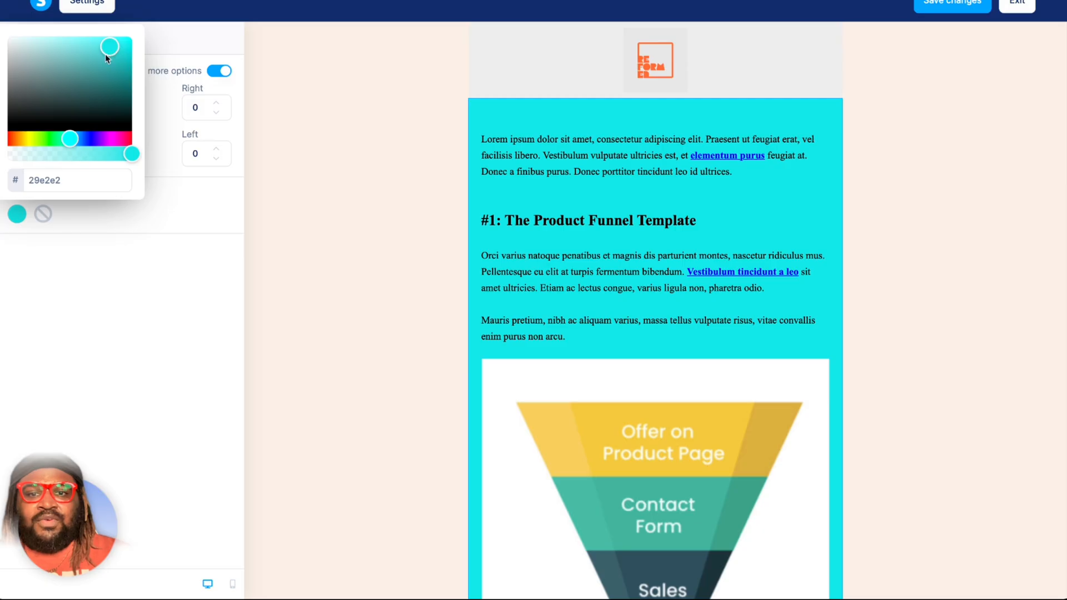
pyautogui.doubleClick(36, 179)
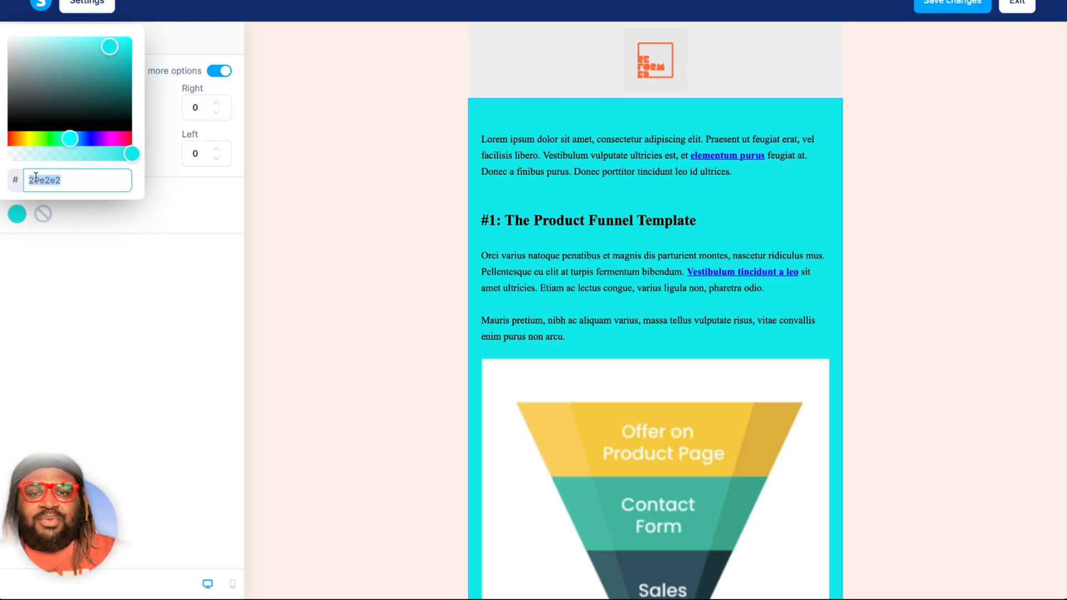
pyautogui.write('faf0e6')
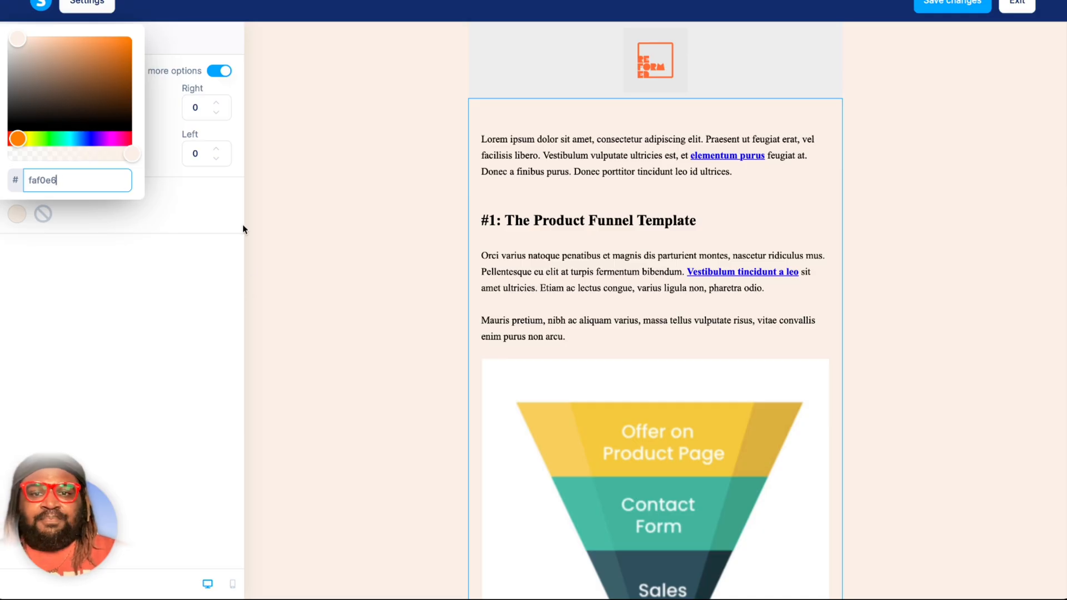
pyautogui.click(311, 297)
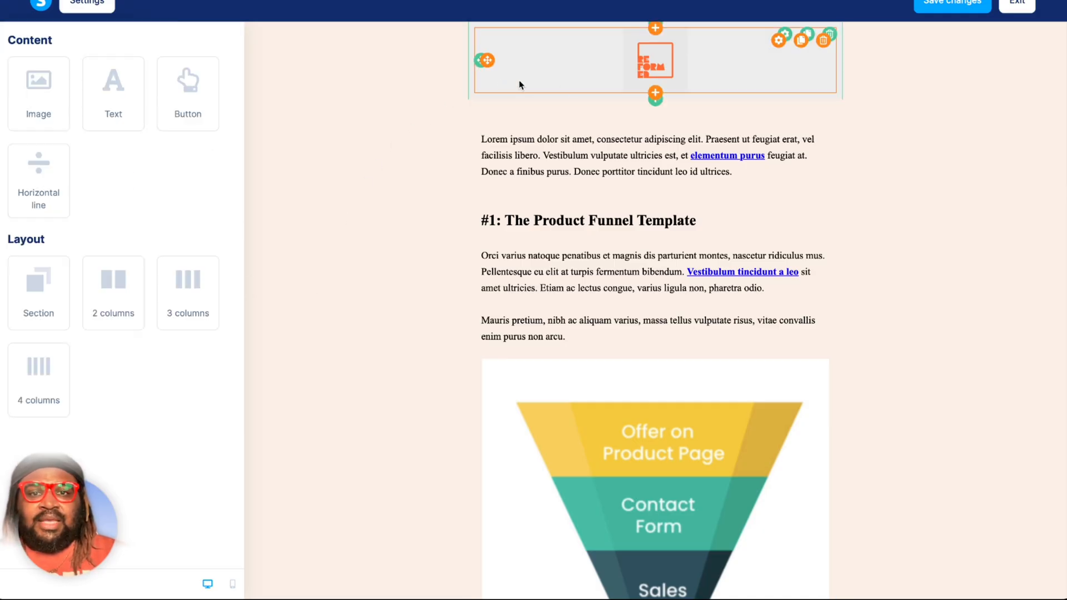
# Remove the background color from the header logo's section.
pyautogui.click(470, 36)
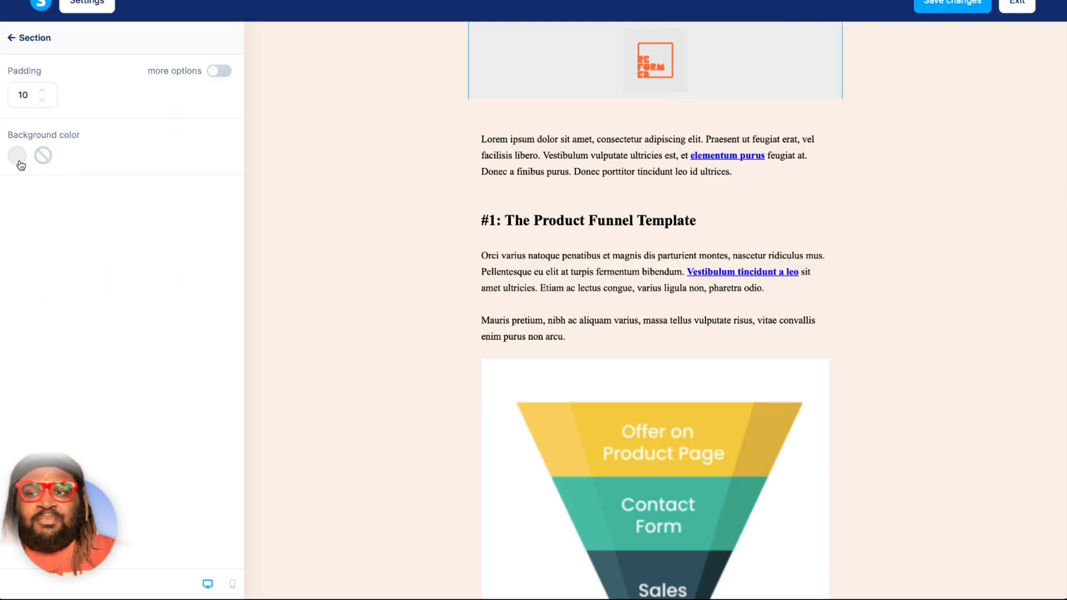
pyautogui.click(44, 156)
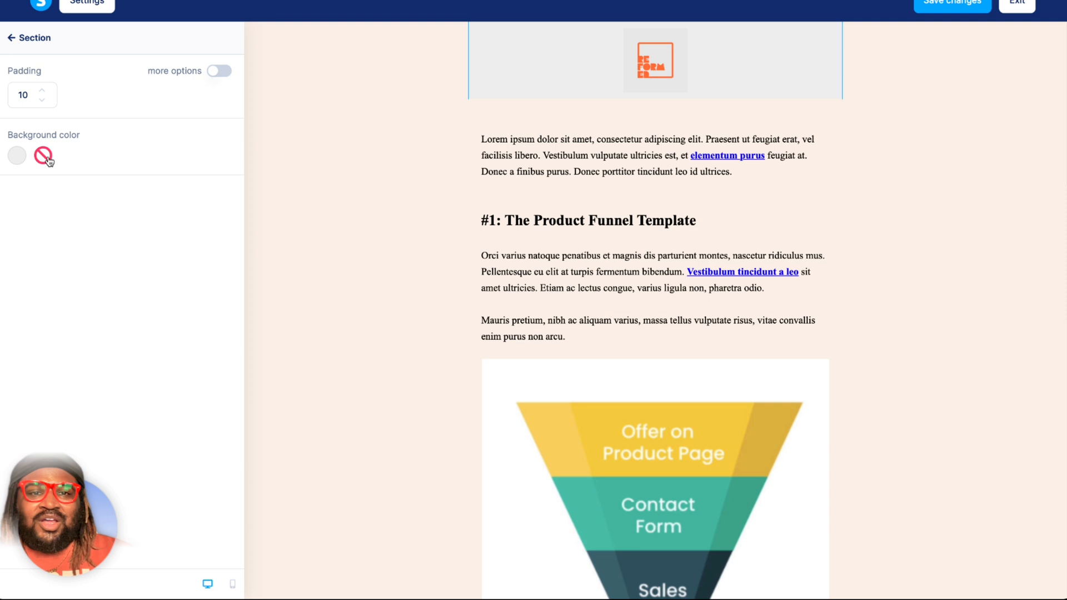
pyautogui.click(44, 156)
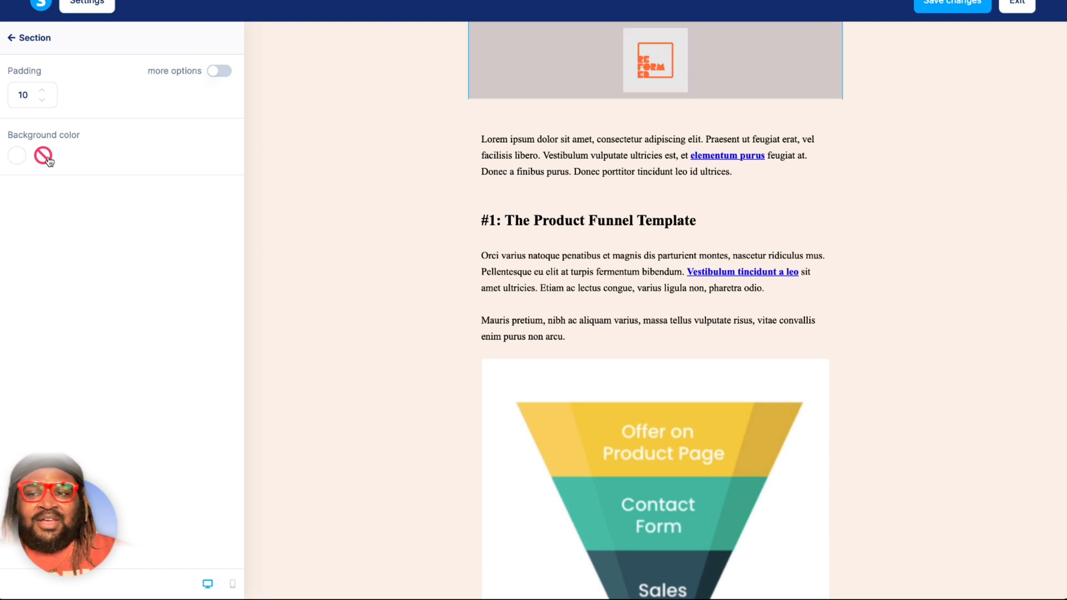
pyautogui.click(382, 133)
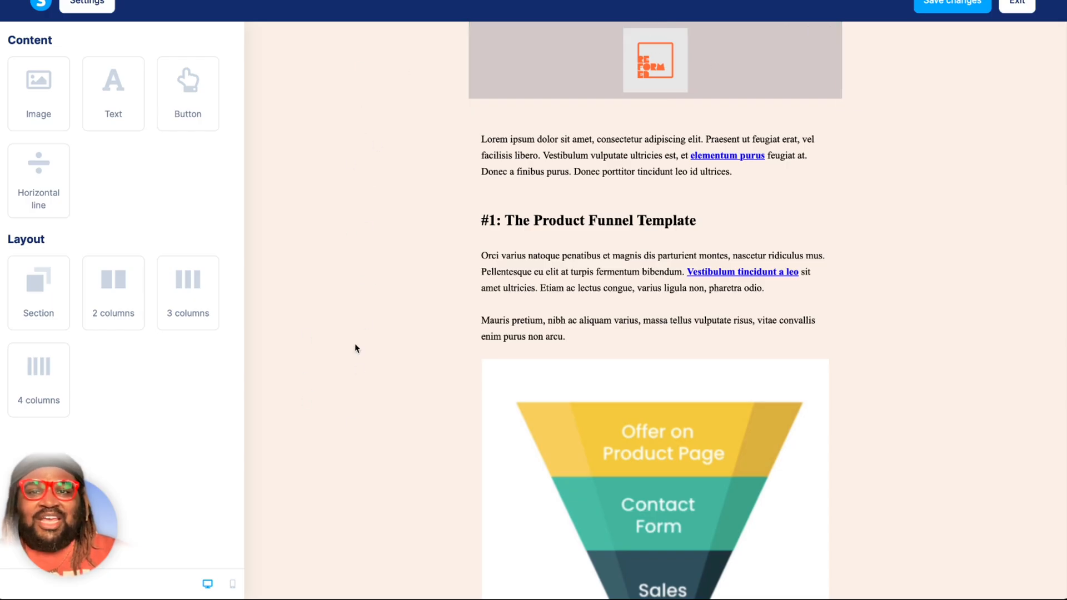
# Set the email's content background color to faf0e6 in the email settings.
pyautogui.click(90, 6)
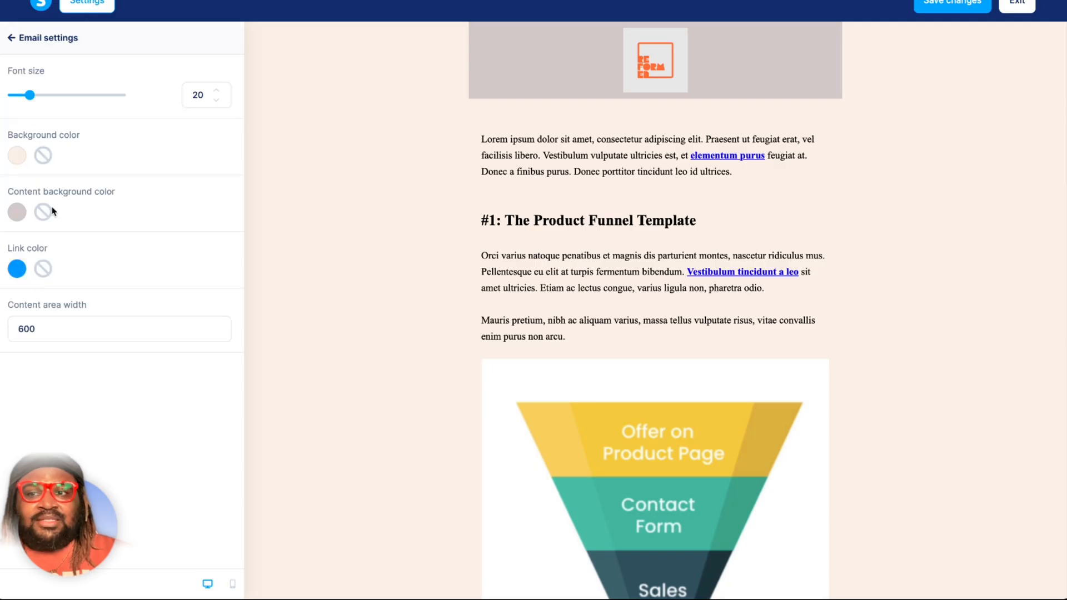
pyautogui.click(22, 210)
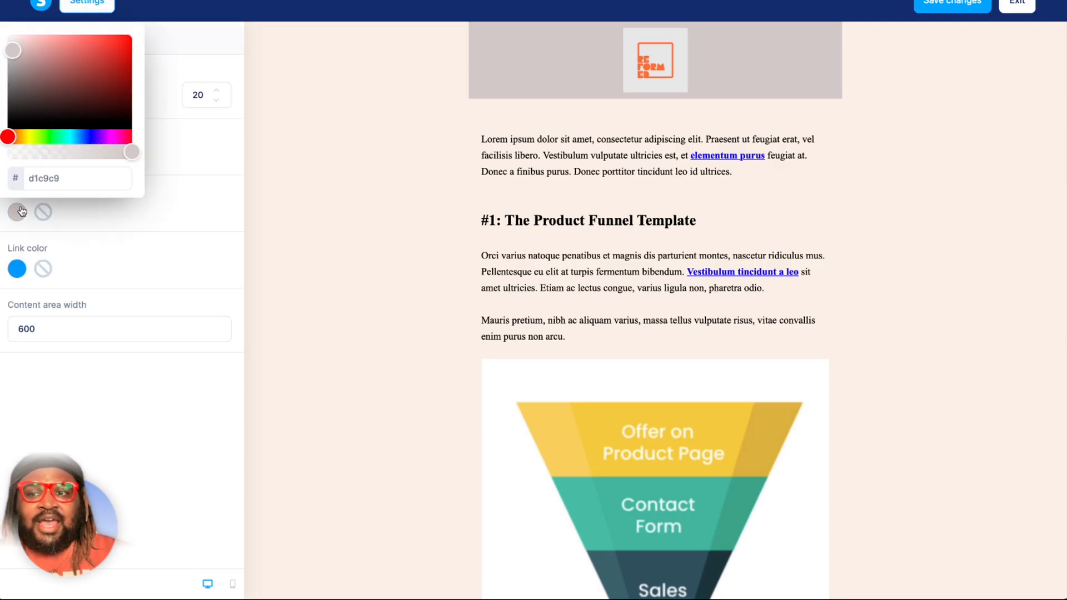
pyautogui.click(57, 179)
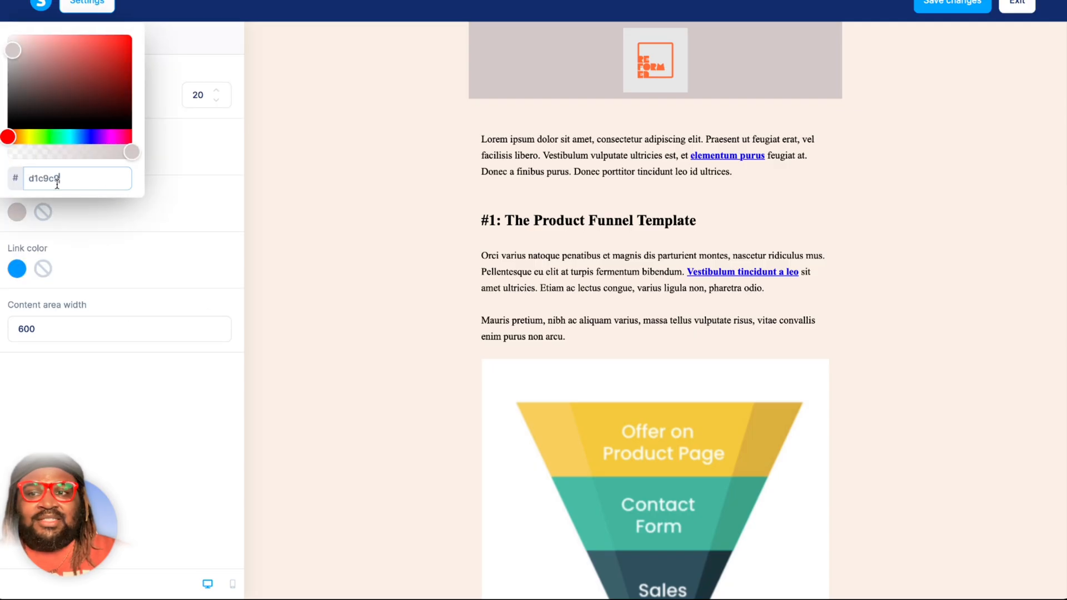
pyautogui.doubleClick(58, 179)
pyautogui.write('faf0e6')
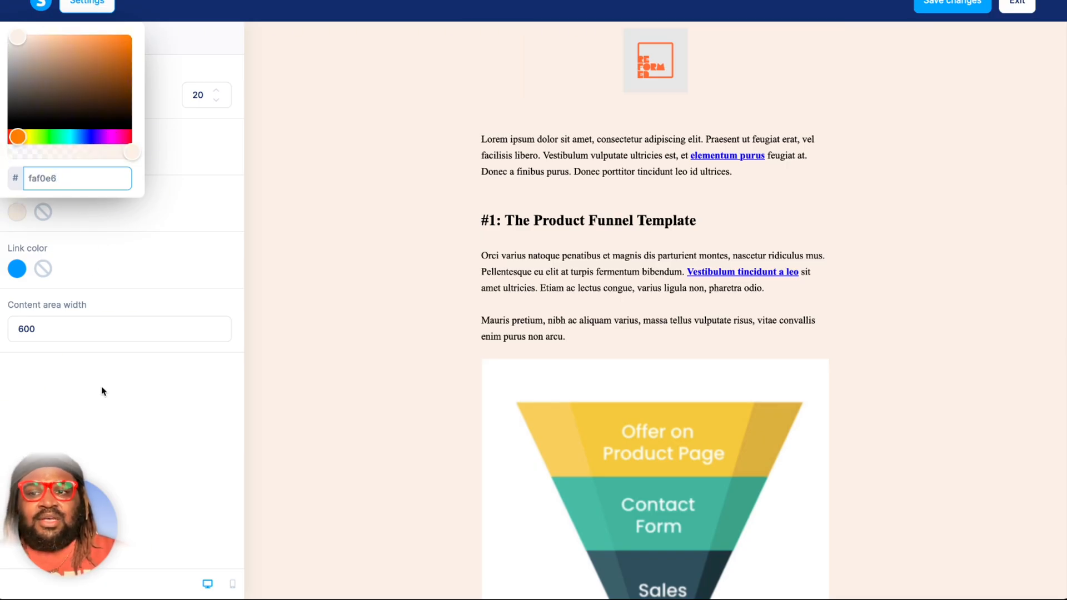
pyautogui.click(184, 472)
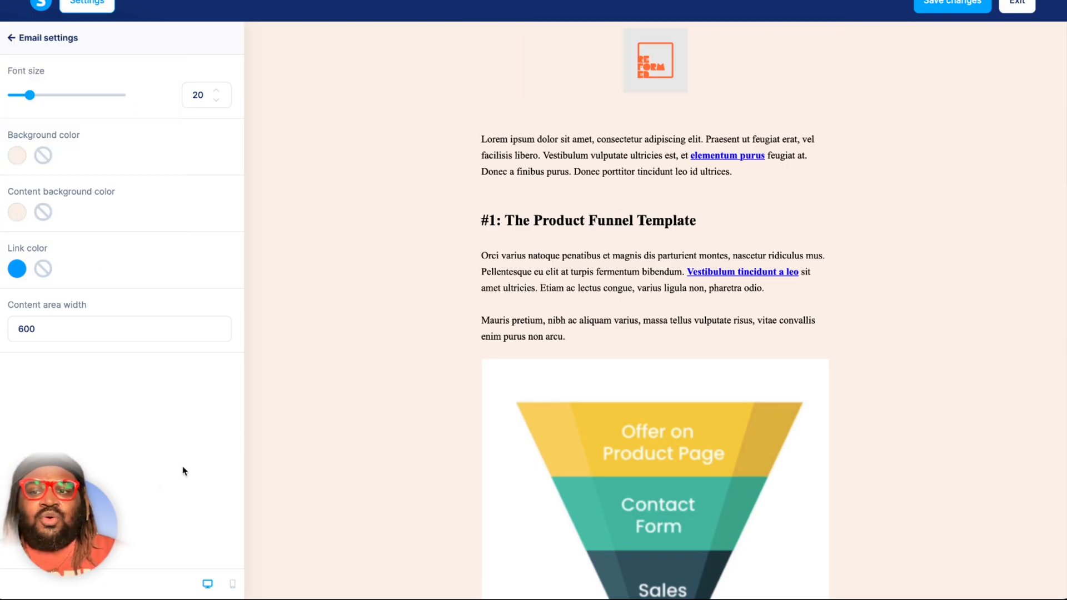
pyautogui.click(349, 356)
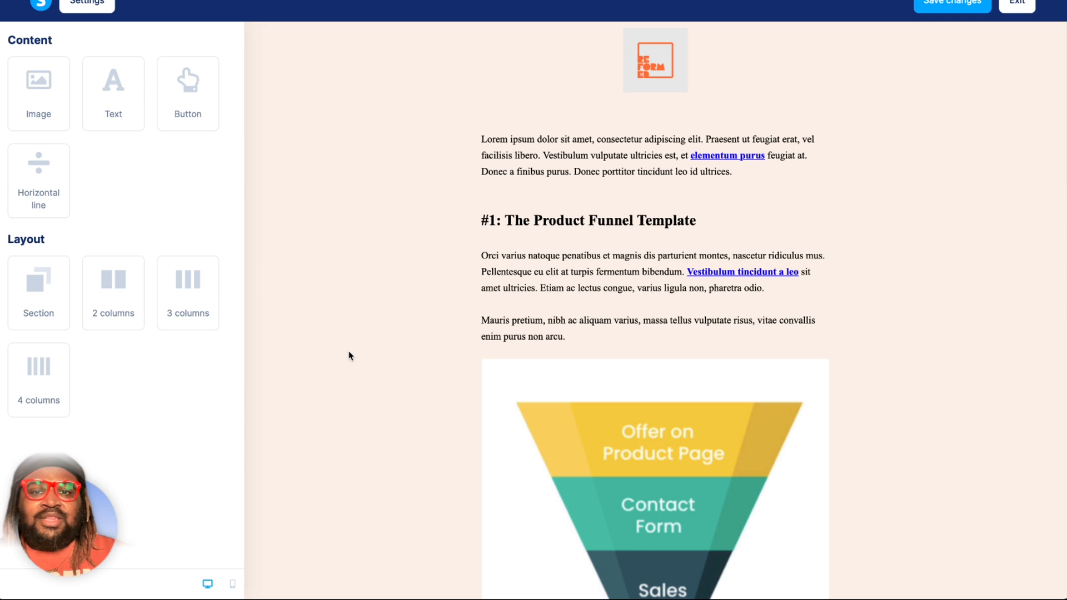
# Remove the background colors from the header logo's section and from the Product Funnel Template section below it.
pyautogui.click(471, 87)
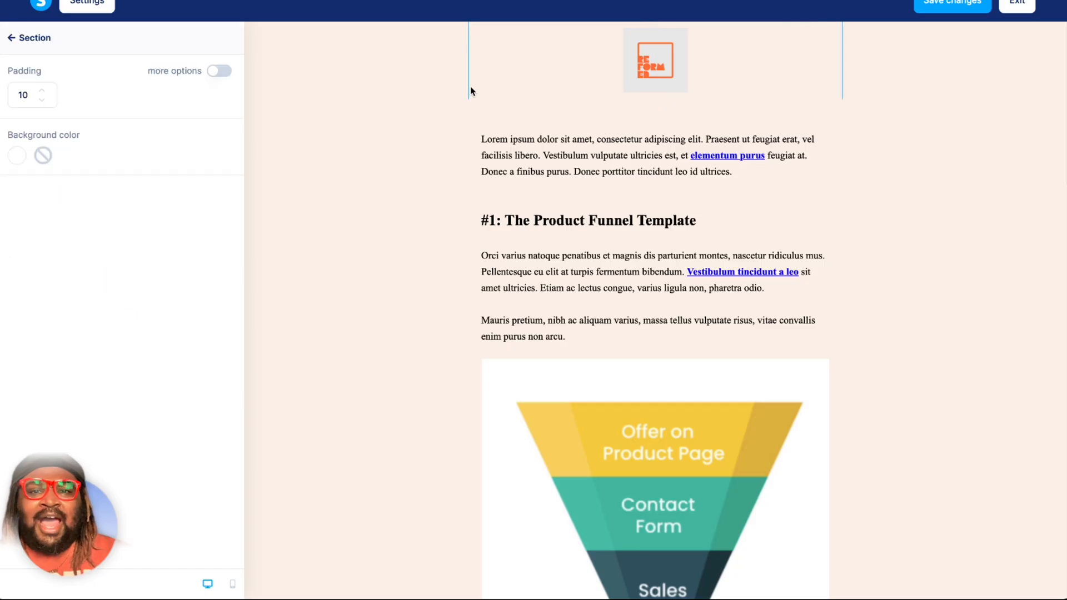
pyautogui.click(43, 155)
pyautogui.click(466, 134)
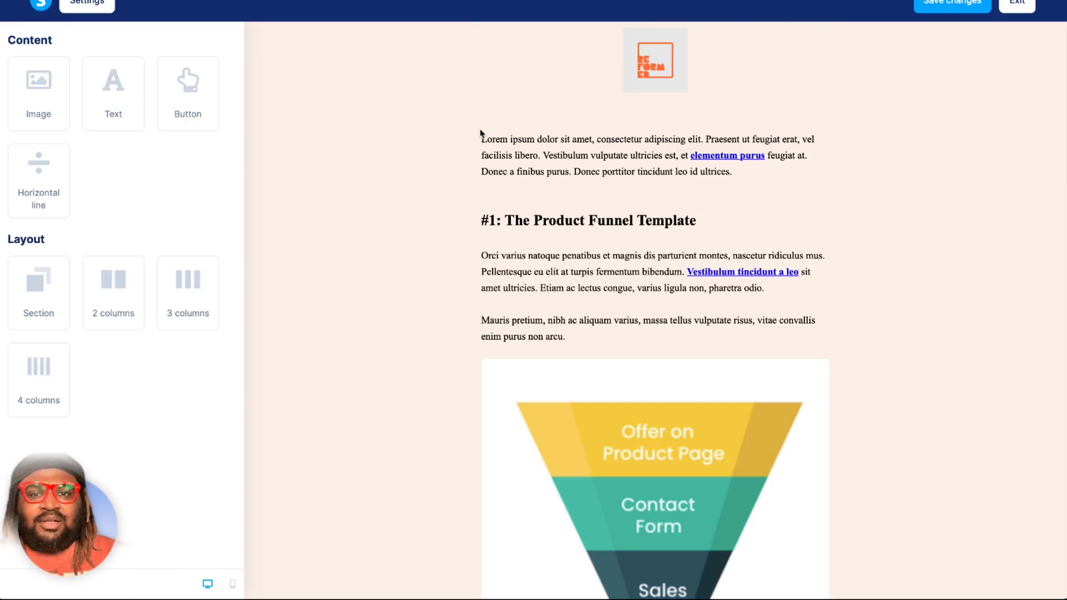
pyautogui.click(478, 106)
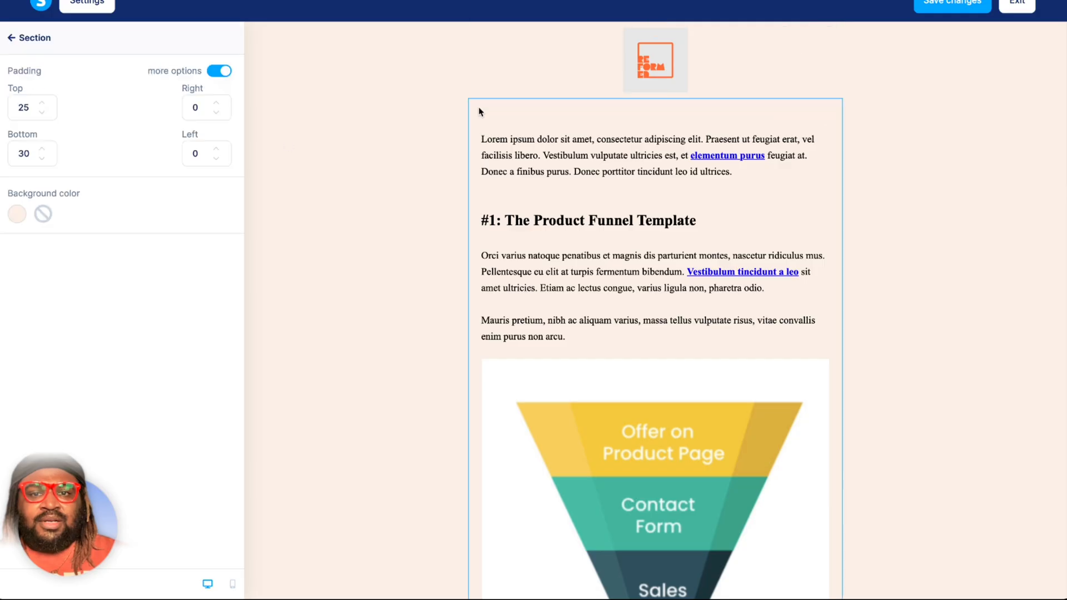
pyautogui.click(43, 215)
pyautogui.click(395, 88)
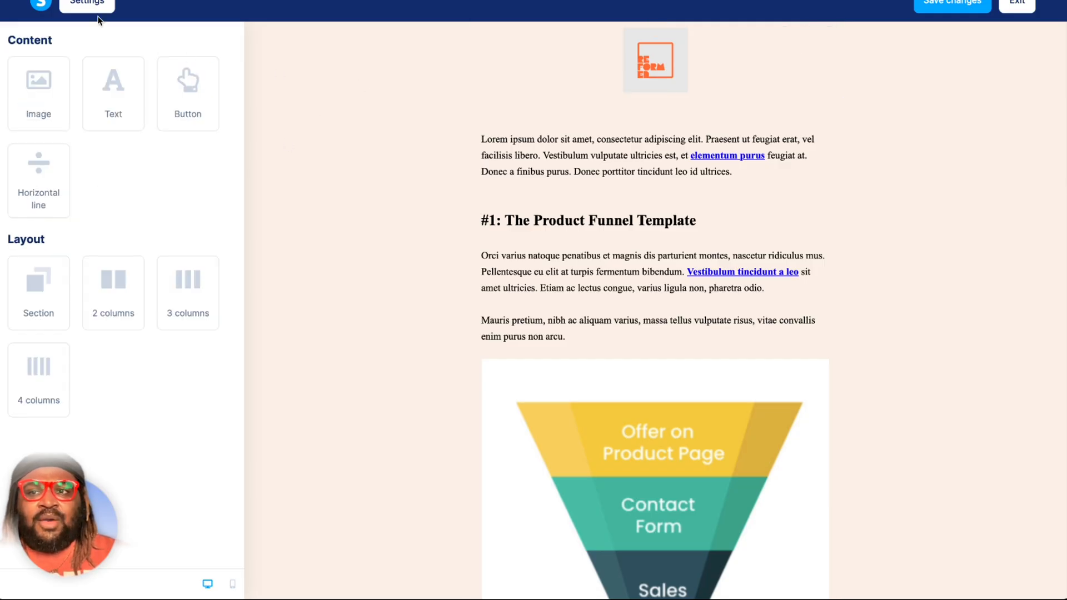
# Set the email's overall background color to a dark orange in the email settings.
pyautogui.click(85, 7)
pyautogui.click(15, 160)
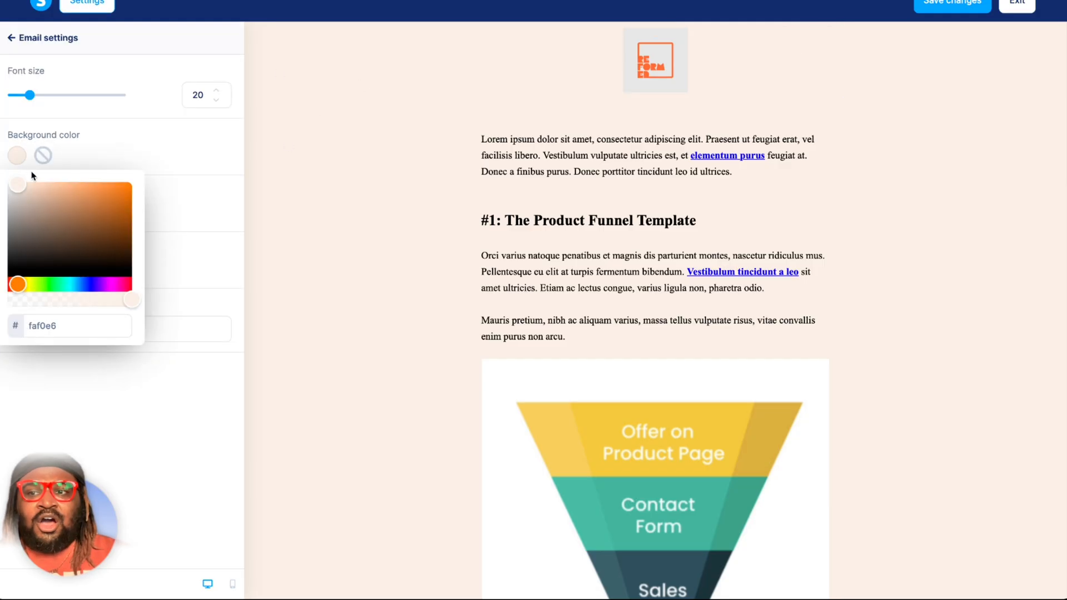
pyautogui.click(122, 199)
pyautogui.click(172, 195)
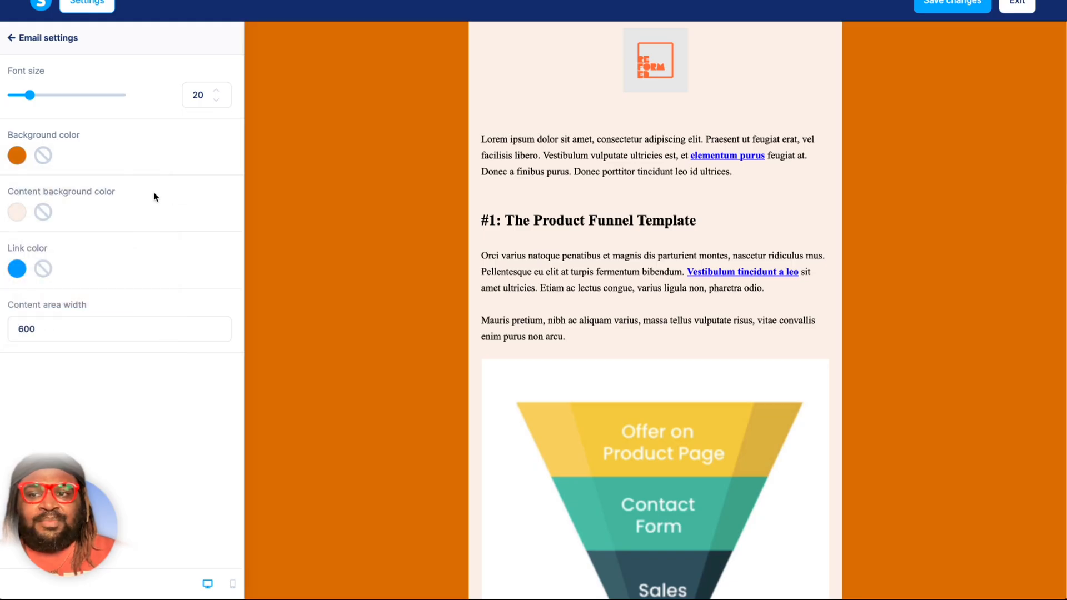
# Set the email's content background color to a neutral medium grey in the email settings.
pyautogui.click(25, 216)
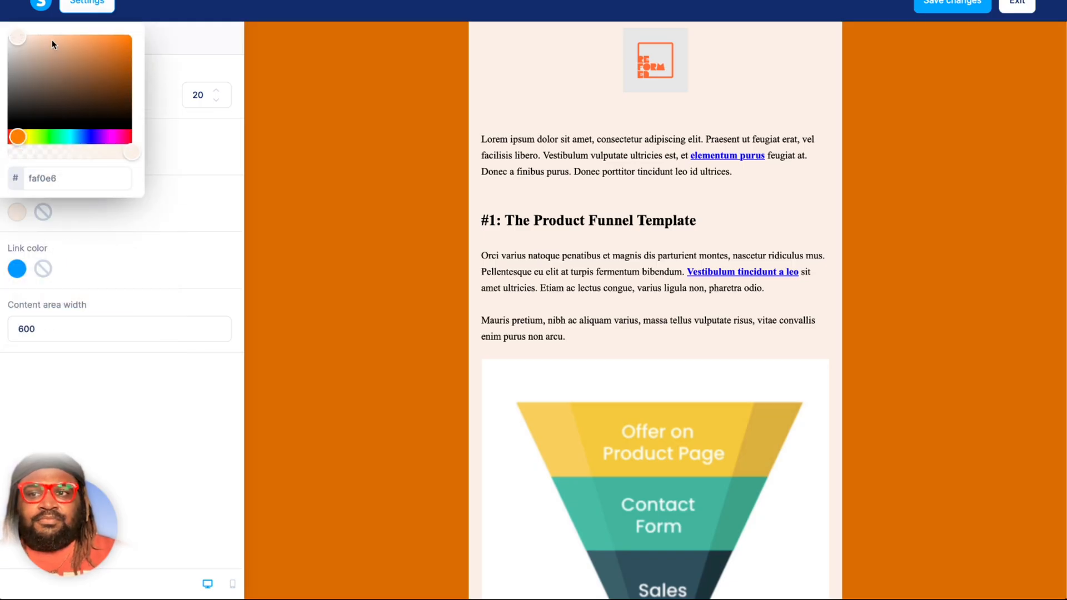
pyautogui.moveTo(6, 70); pyautogui.dragTo(7, 55)
pyautogui.click(172, 414)
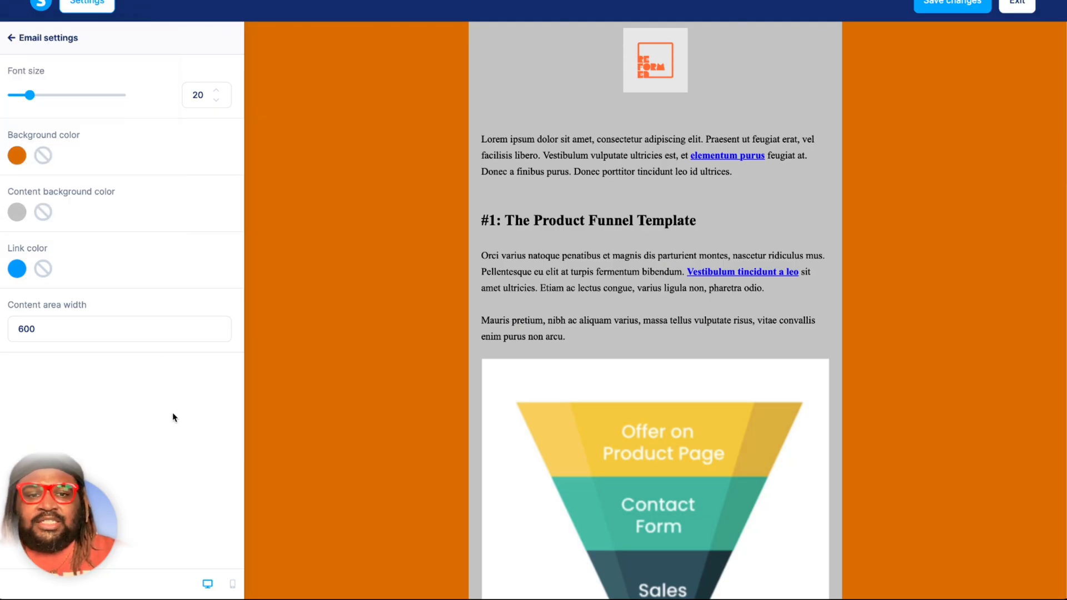
pyautogui.click(412, 295)
# Look through the whole newsletter from the logo to the signature, and inspect the Learn More Here button's settings.
pyautogui.scroll(-10, 412, 295)
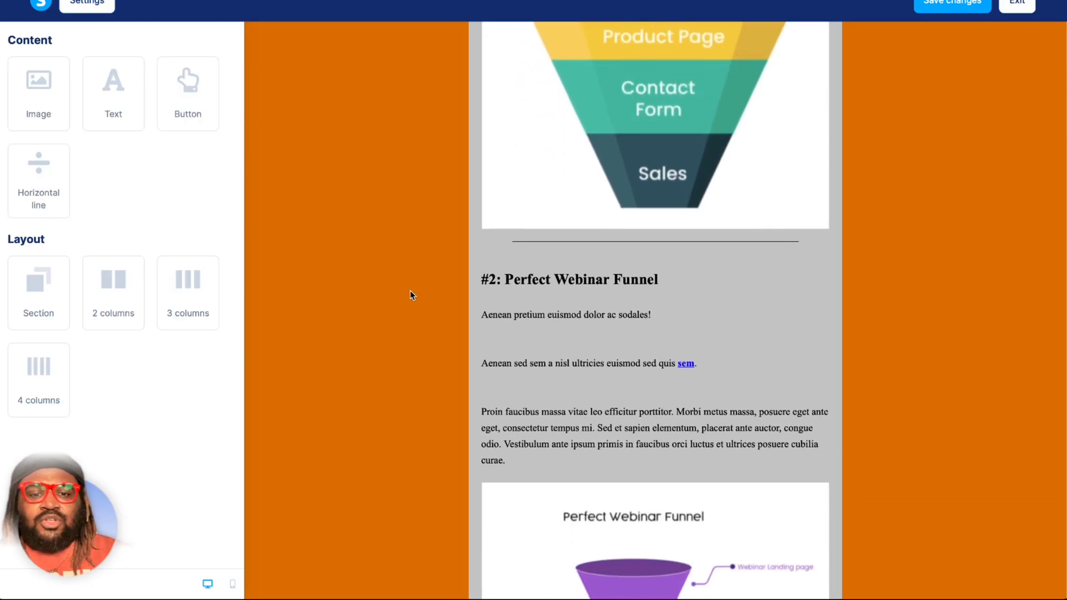
pyautogui.scroll(-15, 412, 294)
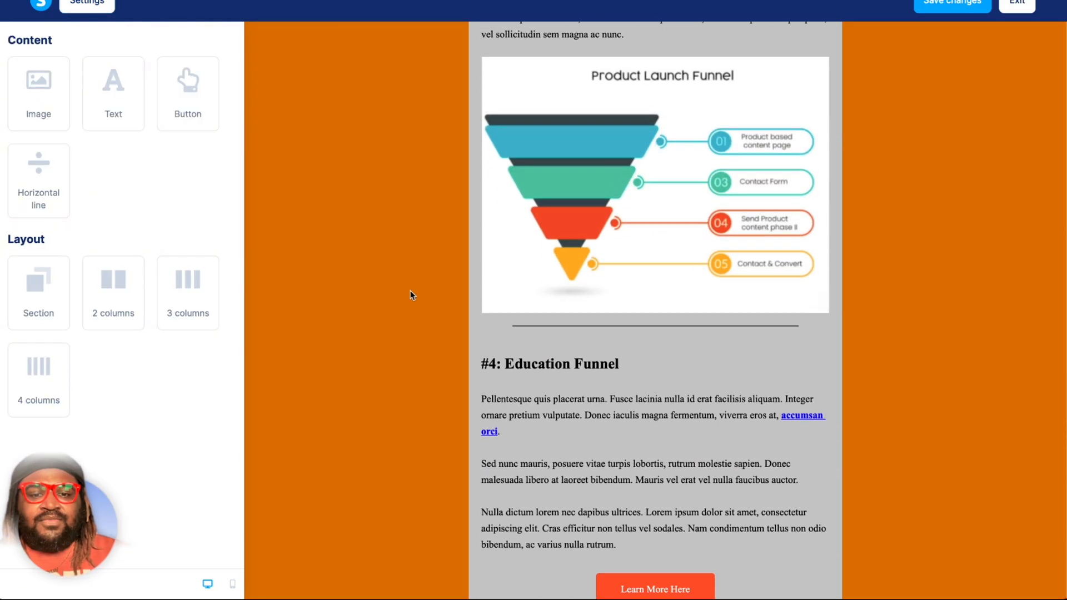
pyautogui.scroll(10, 412, 295)
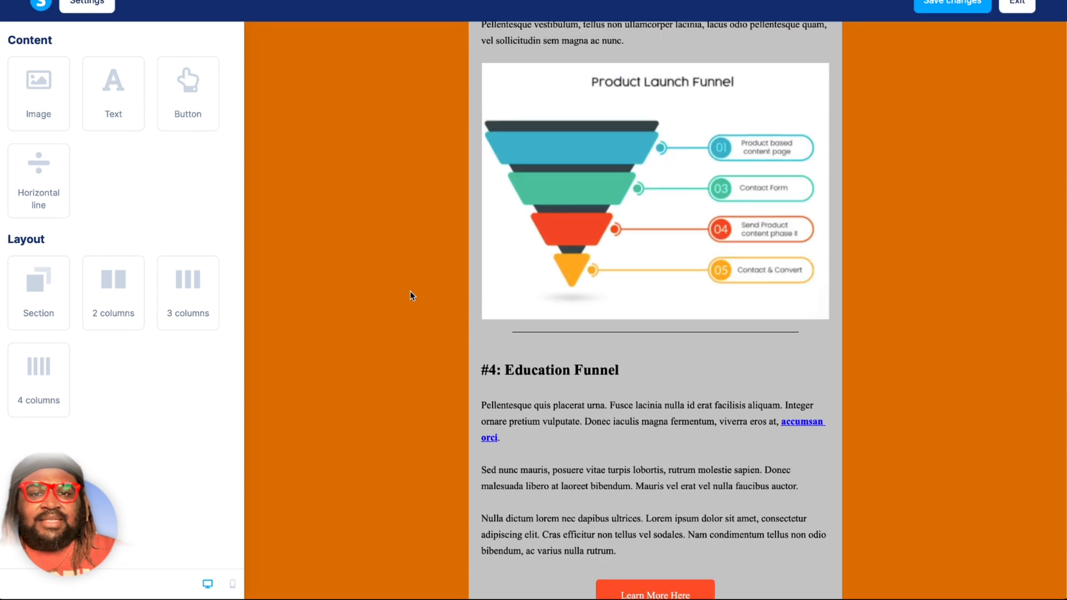
pyautogui.scroll(20, 412, 295)
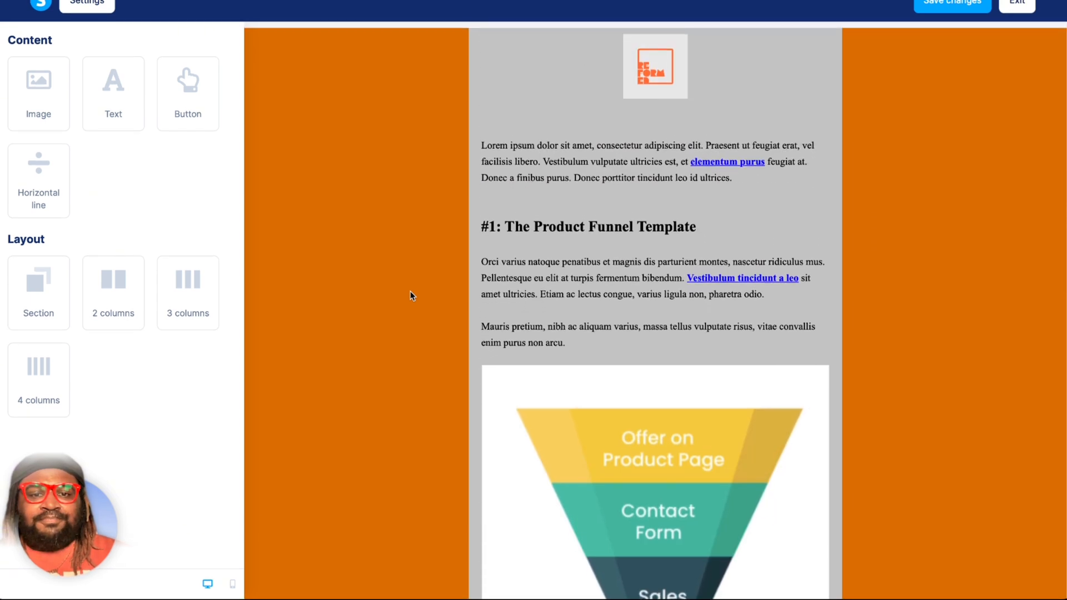
pyautogui.scroll(-3, 600, 420)
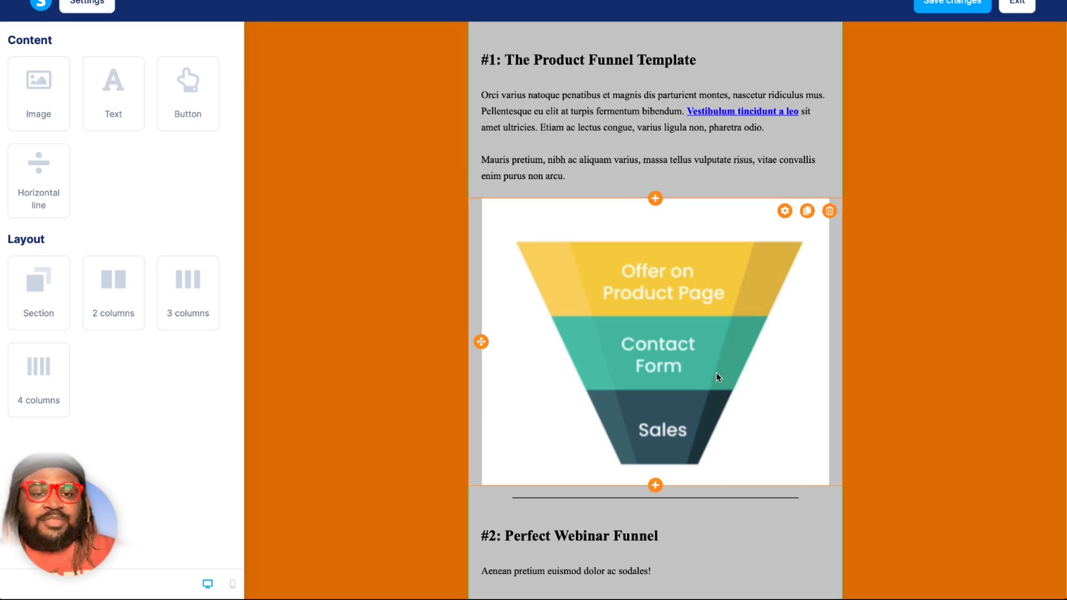
pyautogui.scroll(-20, 411, 462)
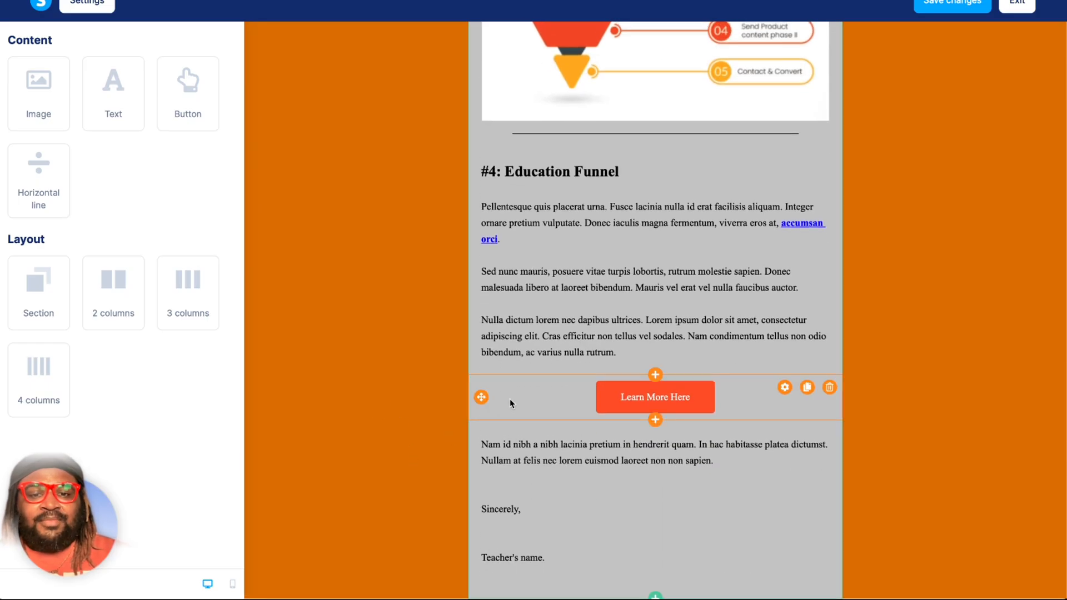
pyautogui.click(743, 400)
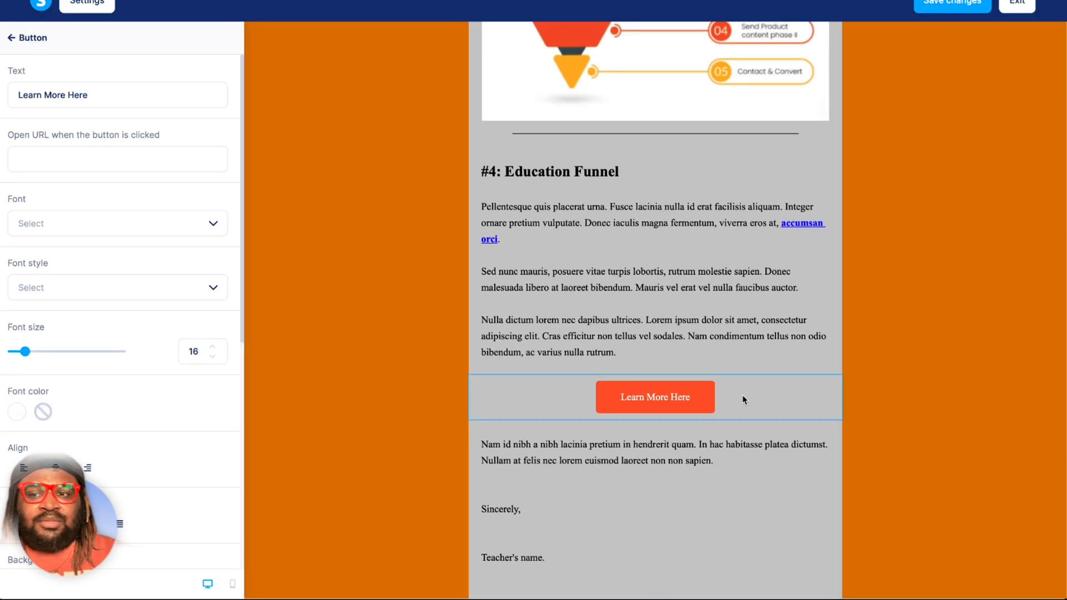
pyautogui.click(415, 434)
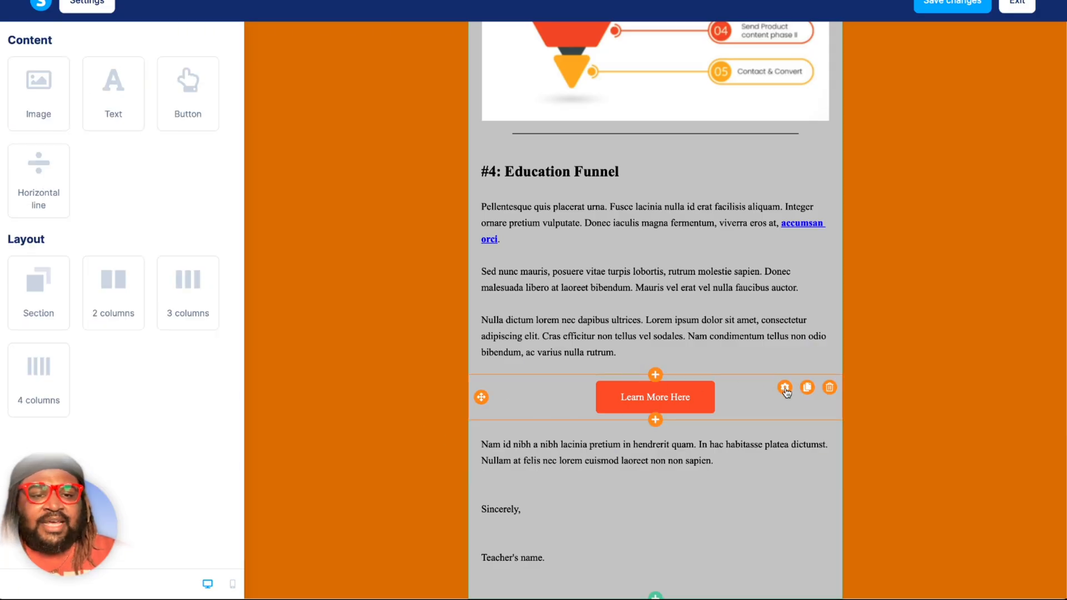
# Change the text of the Learn More Here button to "Change me".
pyautogui.click(700, 395)
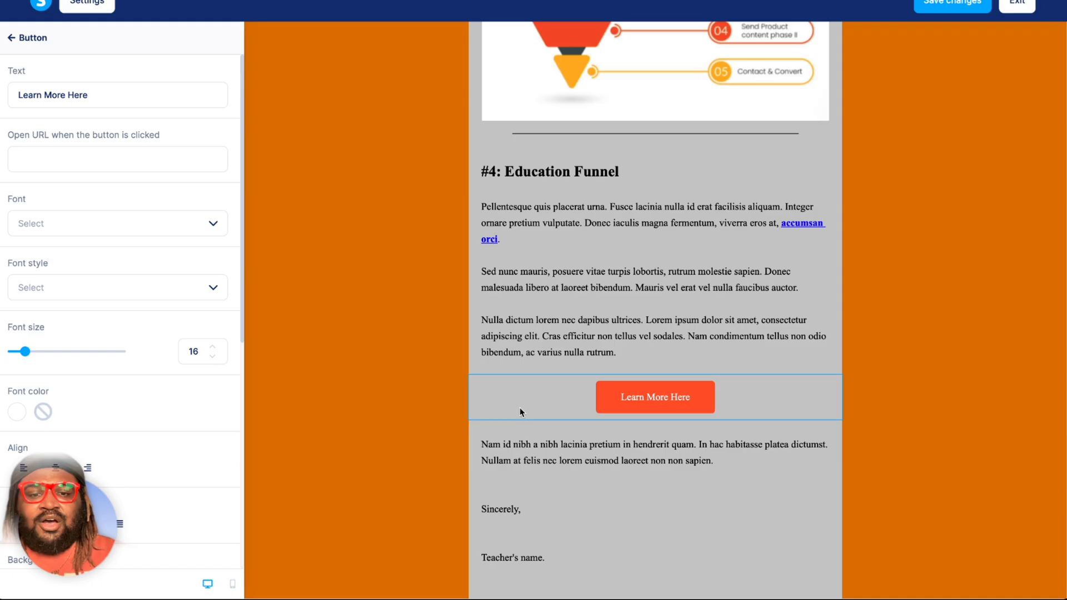
pyautogui.doubleClick(88, 95)
pyautogui.click(89, 95)
pyautogui.tripleClick(88, 96)
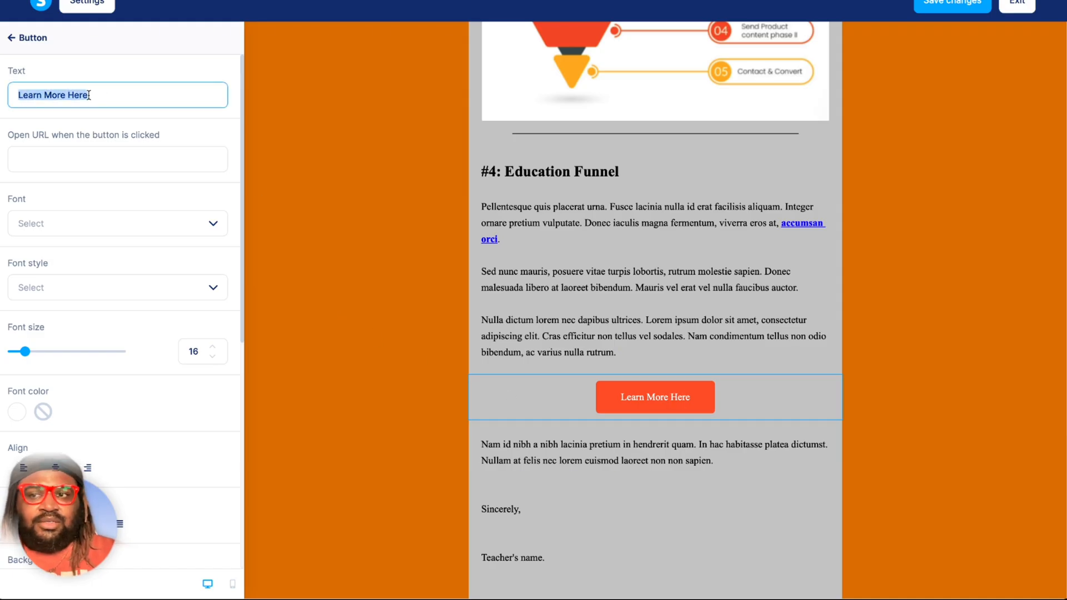
pyautogui.write('Cha')
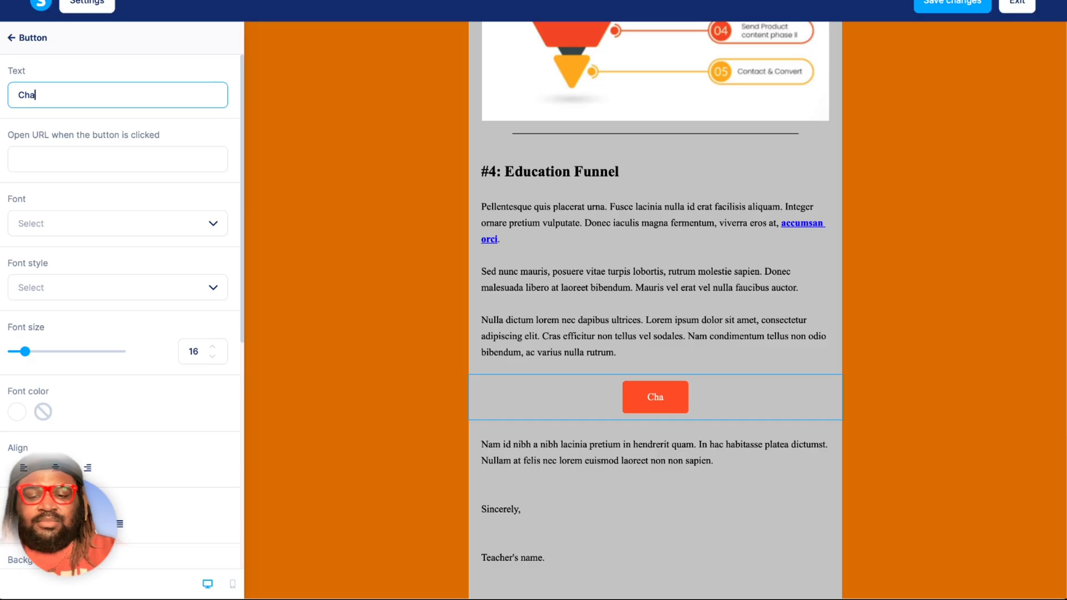
pyautogui.write('nge me')
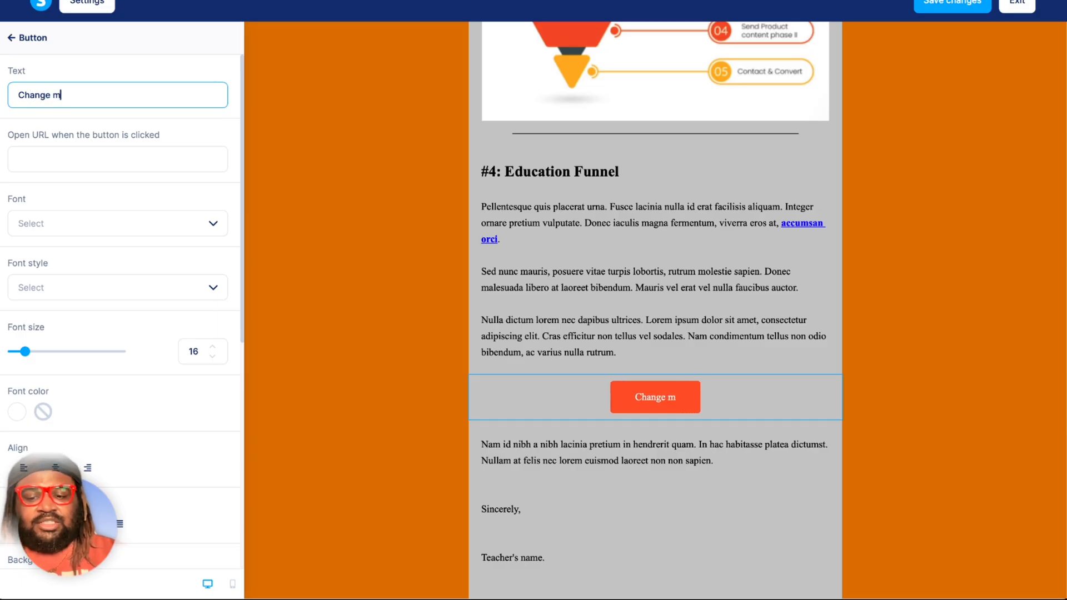
# Enter the owner's personal website address as the URL opened by the Change me button, with a single dot before com.
pyautogui.click(72, 154)
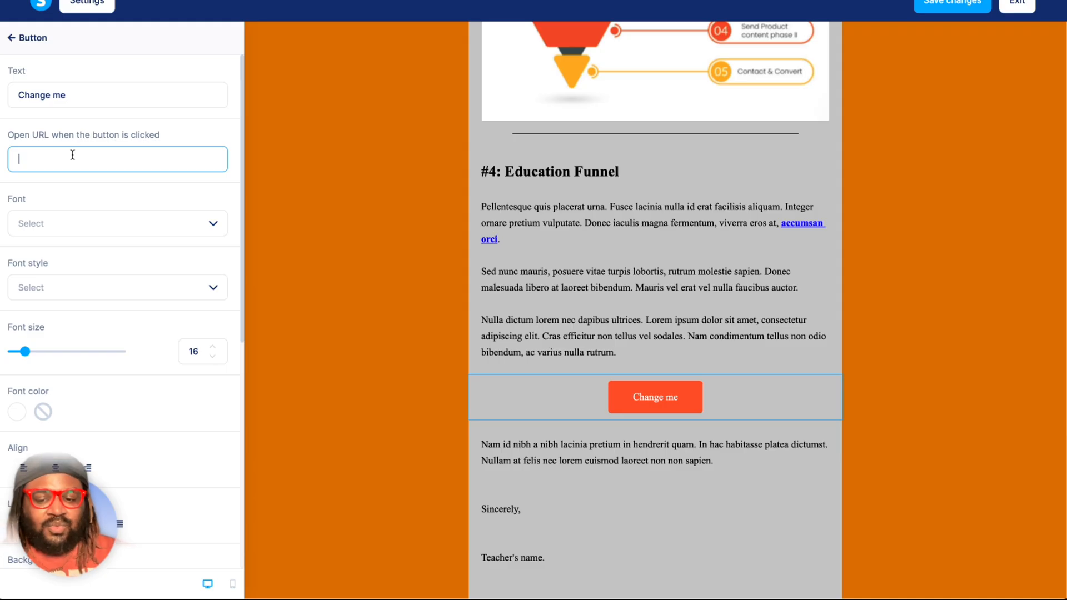
pyautogui.write('www.')
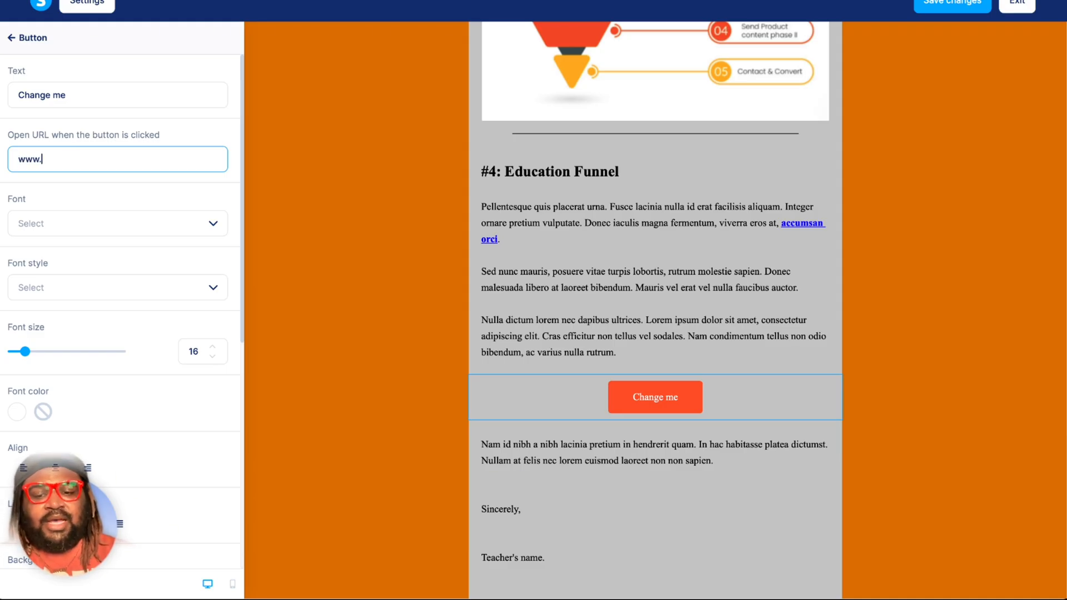
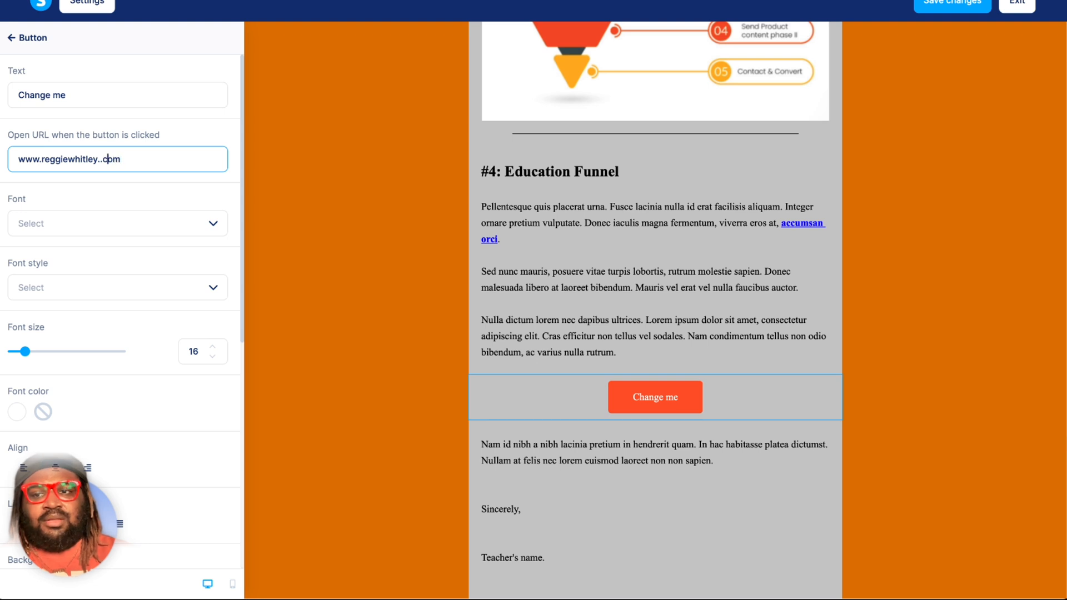
pyautogui.press('Left')
pyautogui.press('Left')
pyautogui.press('BackSpace')
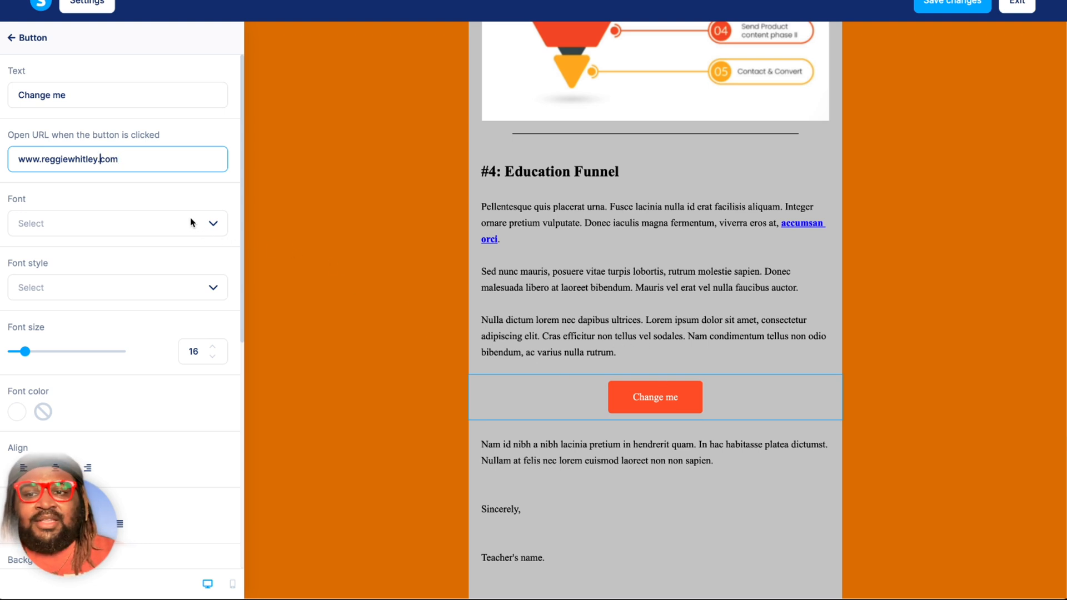
# Try Arial Black and Tahoma for the Change me button's font, settling on Trebuchet MS.
pyautogui.click(213, 224)
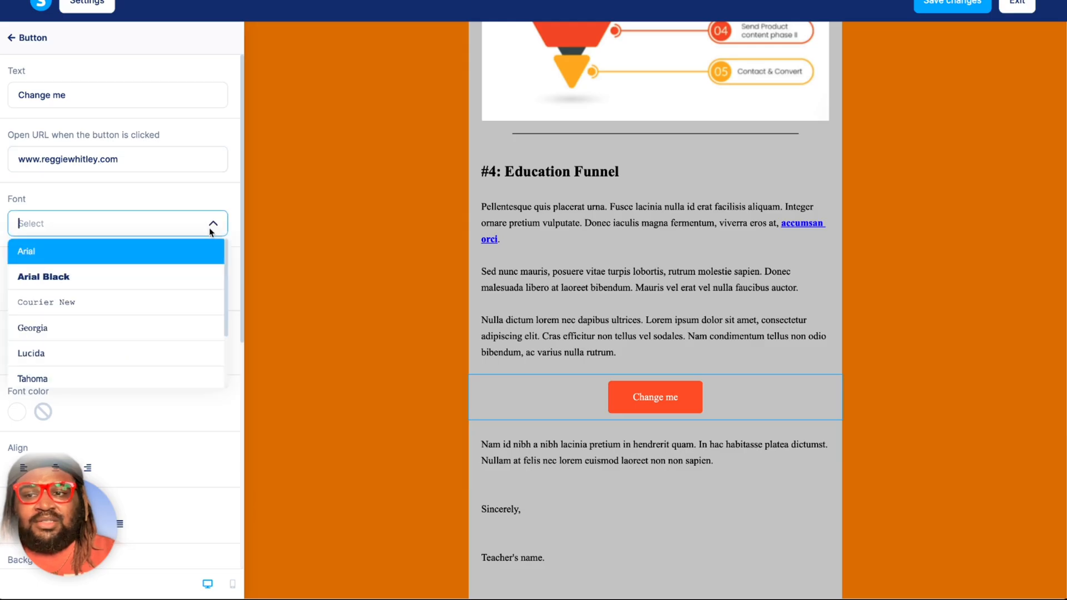
pyautogui.click(170, 277)
pyautogui.click(212, 225)
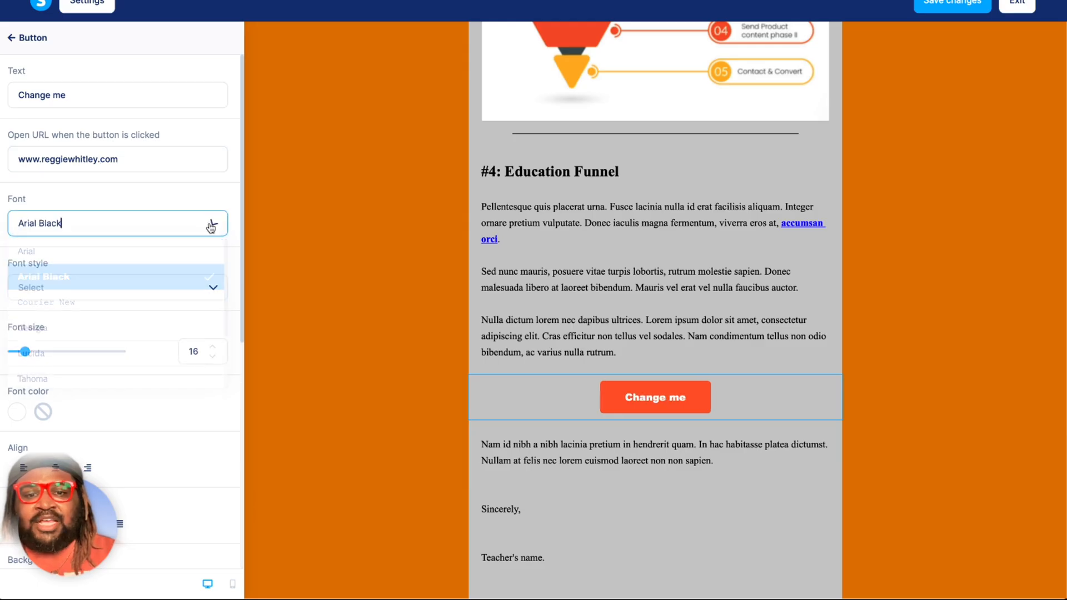
pyautogui.scroll(-1, 148, 325)
pyautogui.click(140, 334)
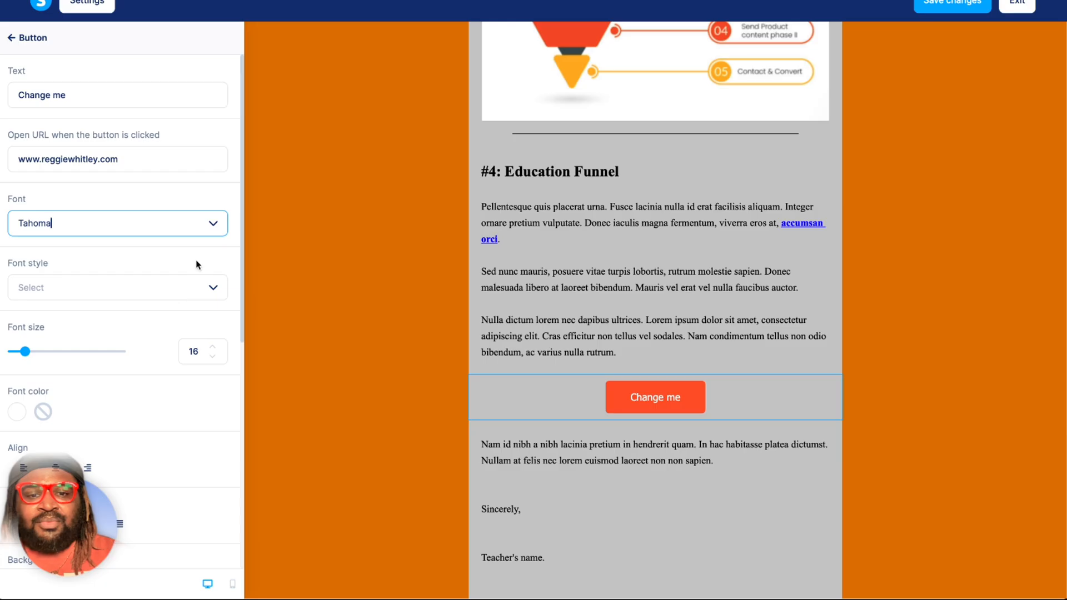
pyautogui.click(213, 223)
pyautogui.scroll(-2, 152, 375)
pyautogui.click(147, 348)
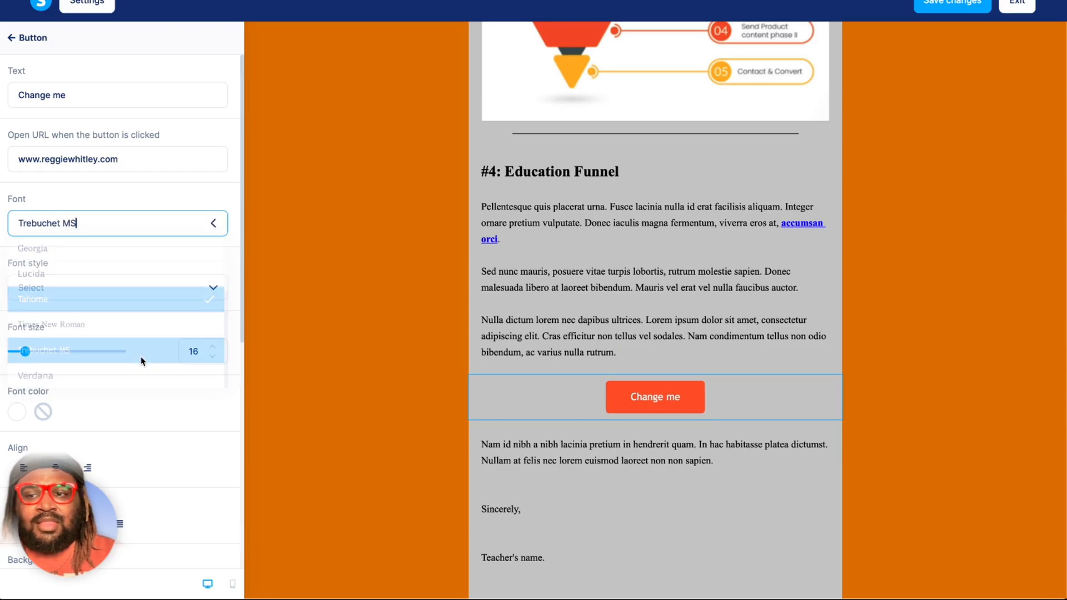
# Try the bold and italic styles on the Change me button, settle on Normal, and set its font size to 14.
pyautogui.click(184, 286)
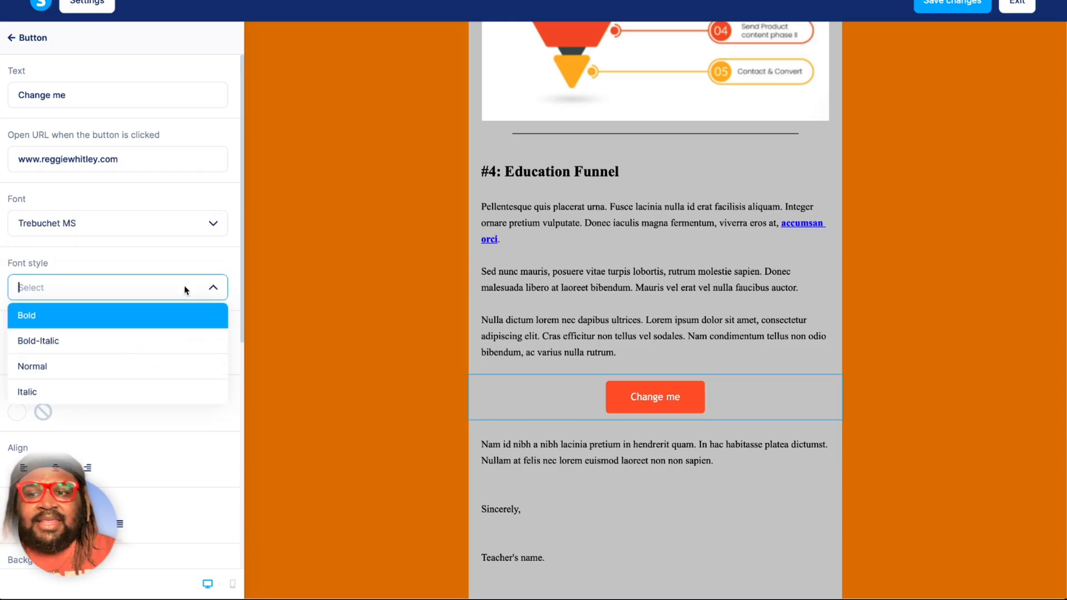
pyautogui.click(125, 369)
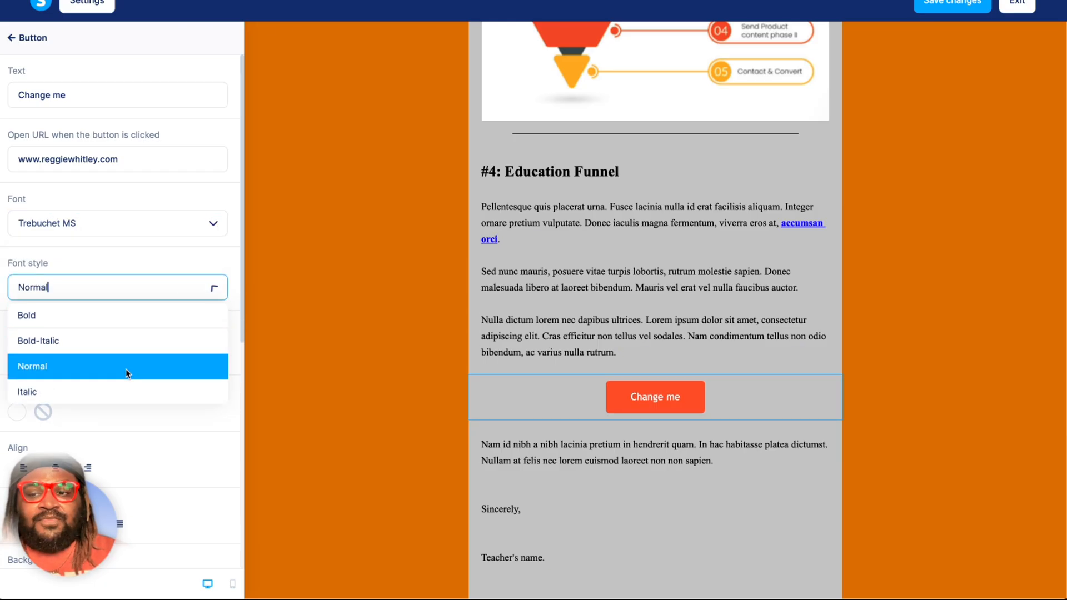
pyautogui.click(158, 295)
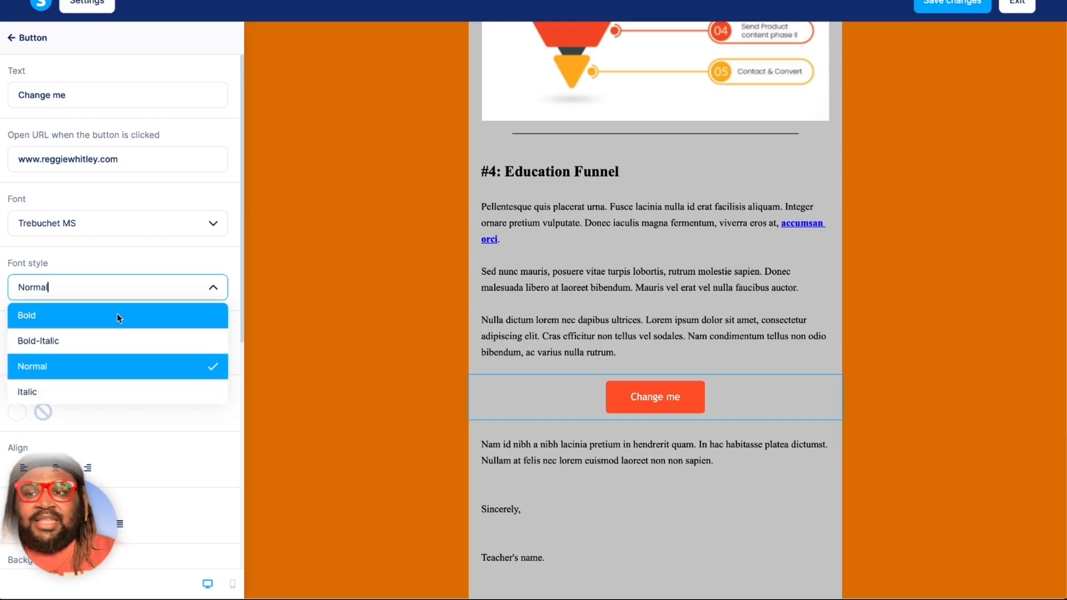
pyautogui.click(117, 315)
pyautogui.click(152, 286)
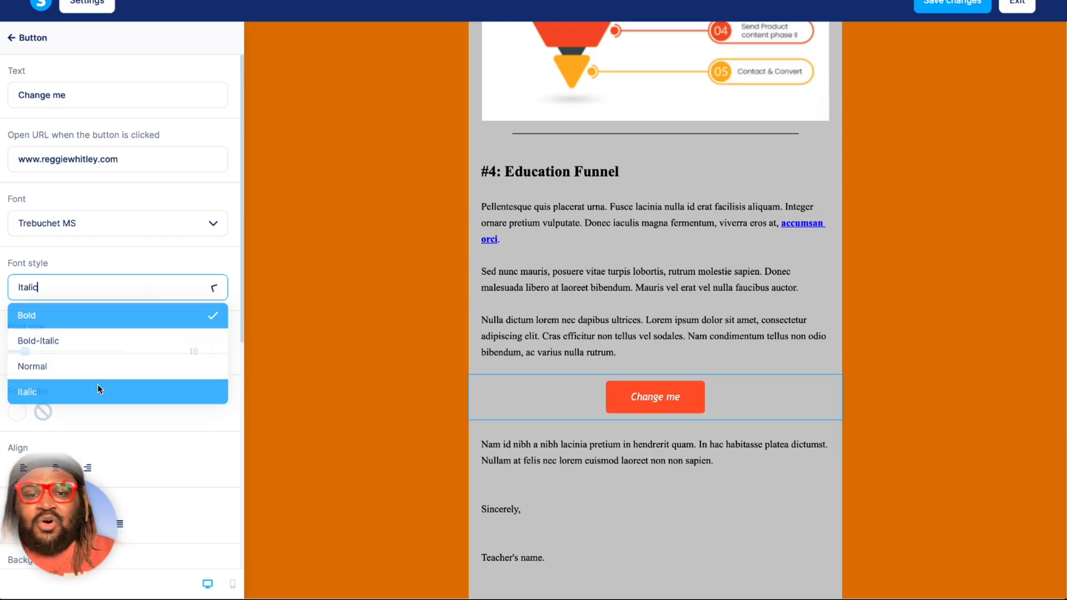
pyautogui.click(98, 386)
pyautogui.click(201, 284)
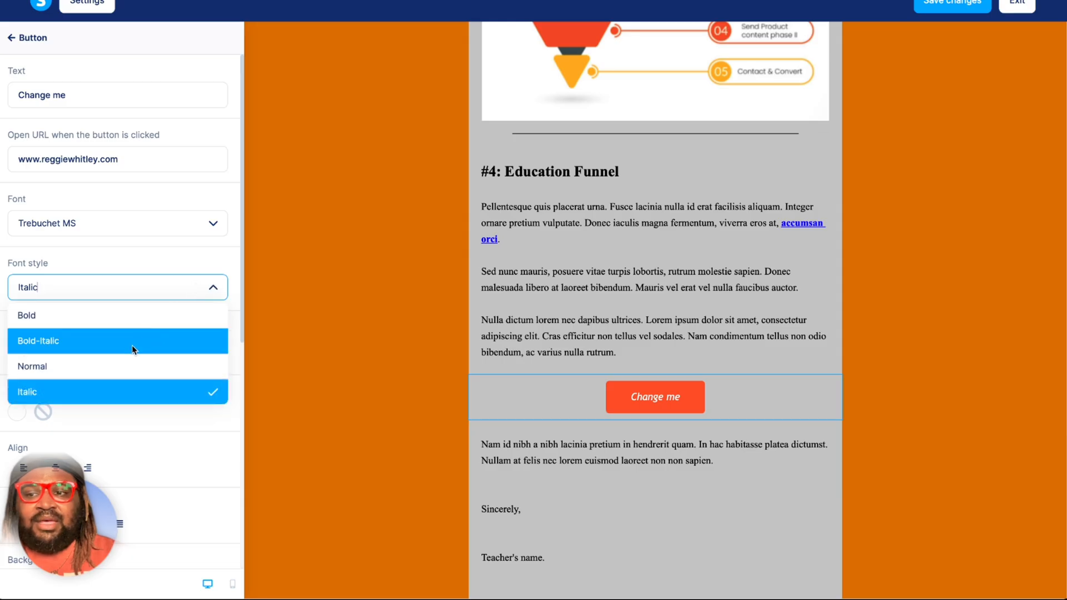
pyautogui.click(127, 367)
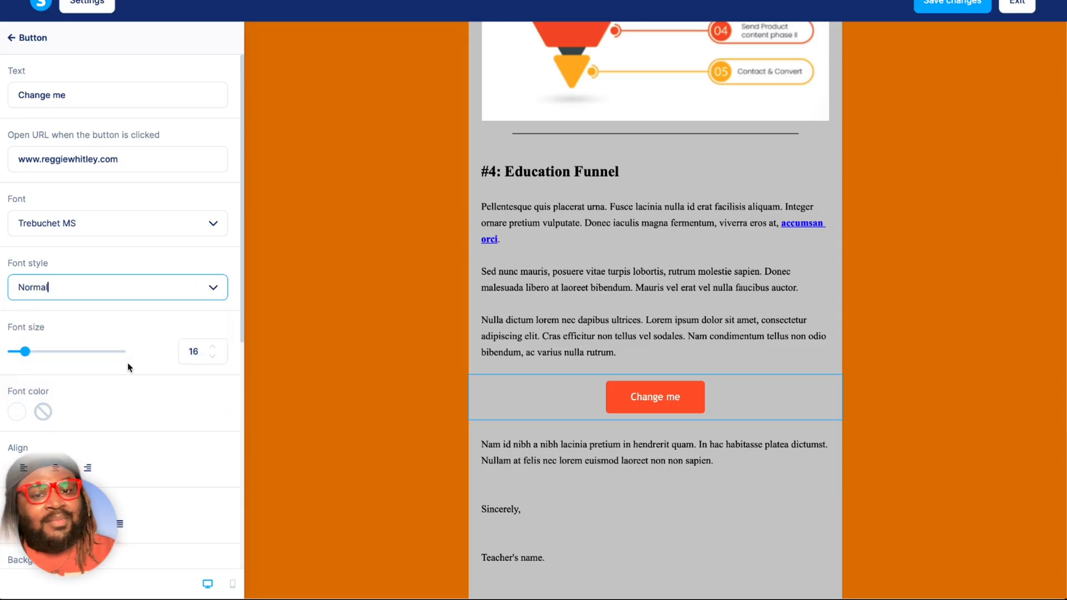
pyautogui.moveTo(55, 356); pyautogui.dragTo(22, 353)
pyautogui.scroll(-2, 103, 376)
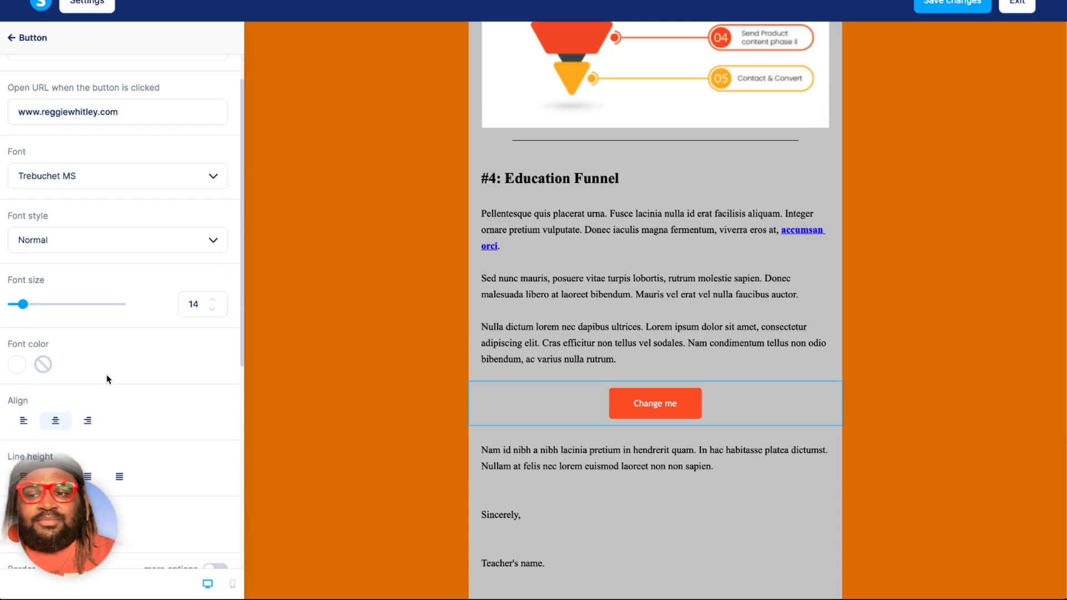
# Set the Change me button's font color to black.
pyautogui.click(17, 316)
pyautogui.moveTo(87, 214); pyautogui.dragTo(92, 225)
pyautogui.click(185, 317)
# Set the Change me button's background color to bright blue, 00b2ff, and leave the button's settings.
pyautogui.scroll(-3, 185, 317)
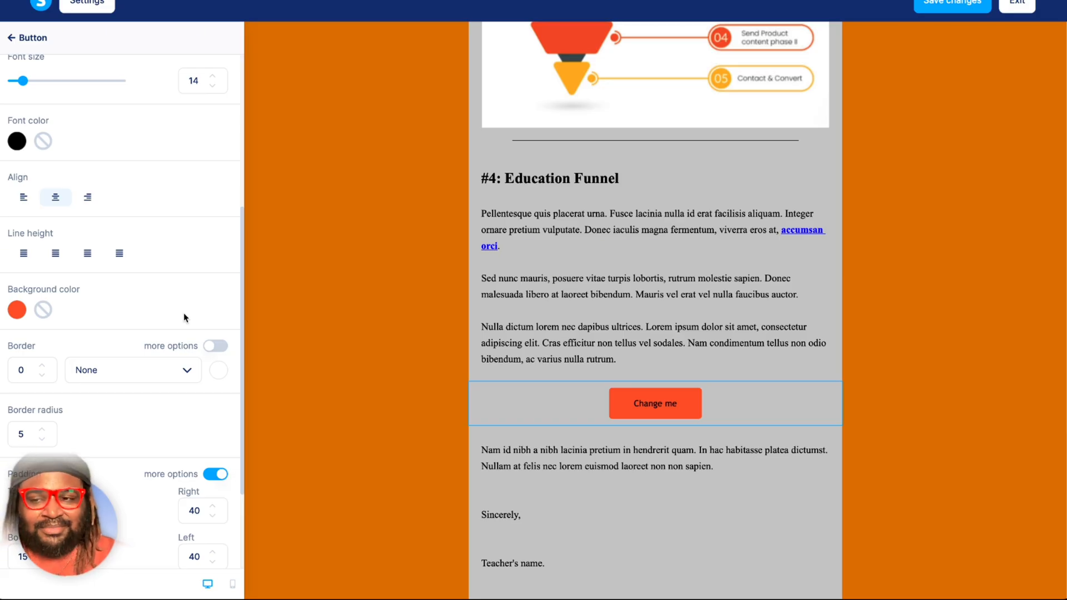
pyautogui.scroll(-1, 185, 318)
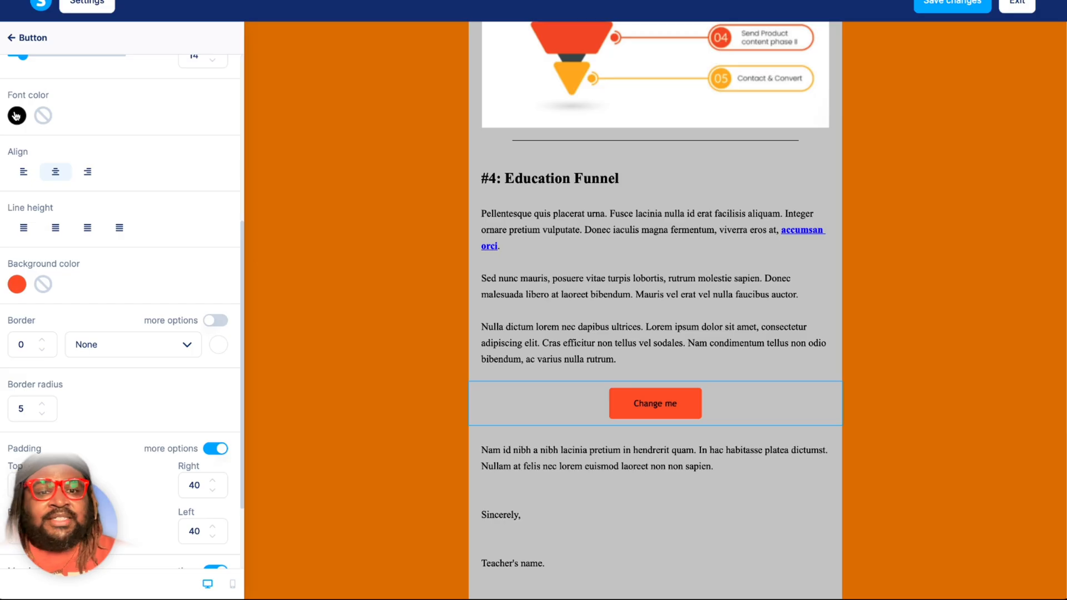
pyautogui.click(20, 290)
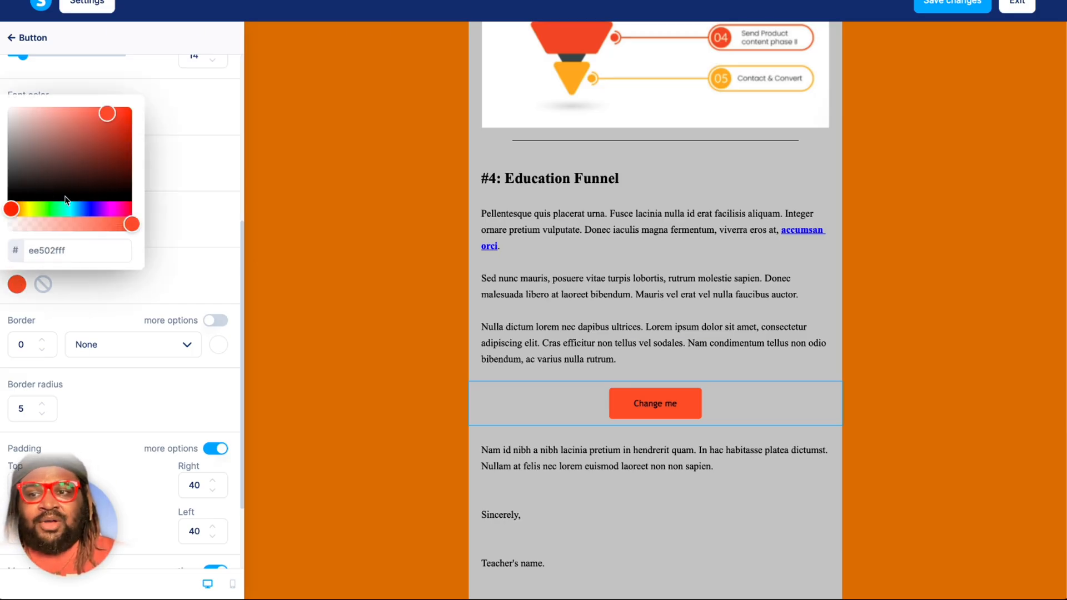
pyautogui.click(76, 209)
pyautogui.moveTo(106, 184); pyautogui.dragTo(140, 109)
pyautogui.click(180, 243)
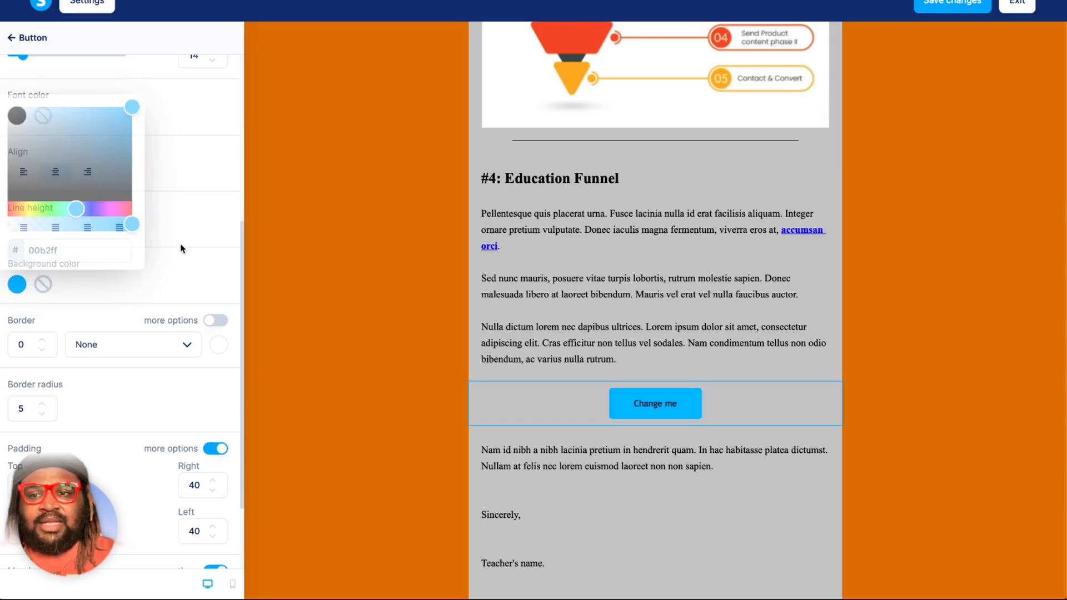
pyautogui.scroll(-1, 180, 244)
pyautogui.scroll(-1, 181, 247)
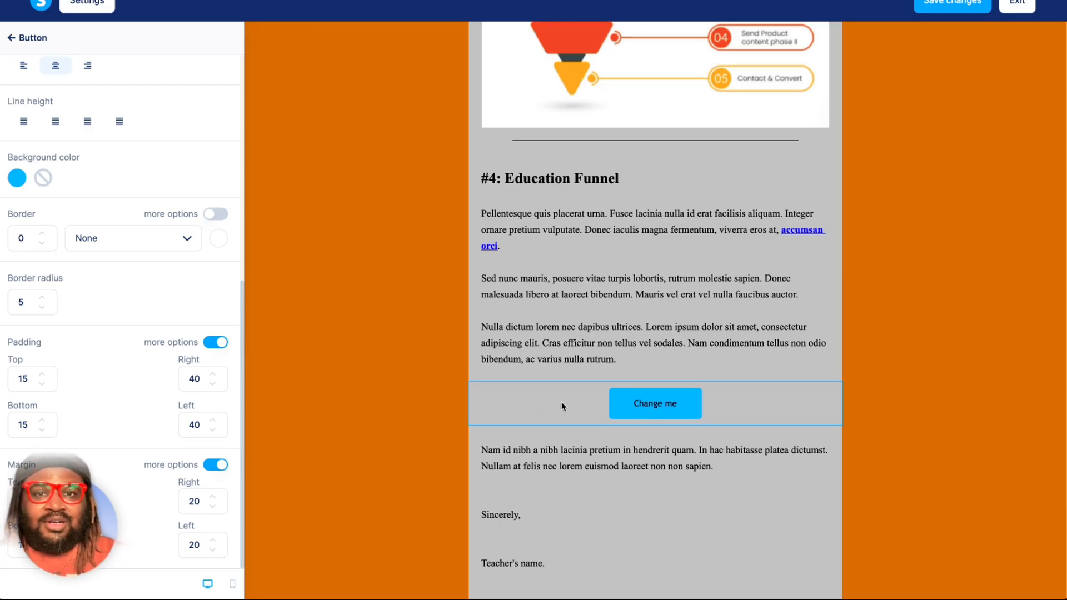
pyautogui.click(402, 379)
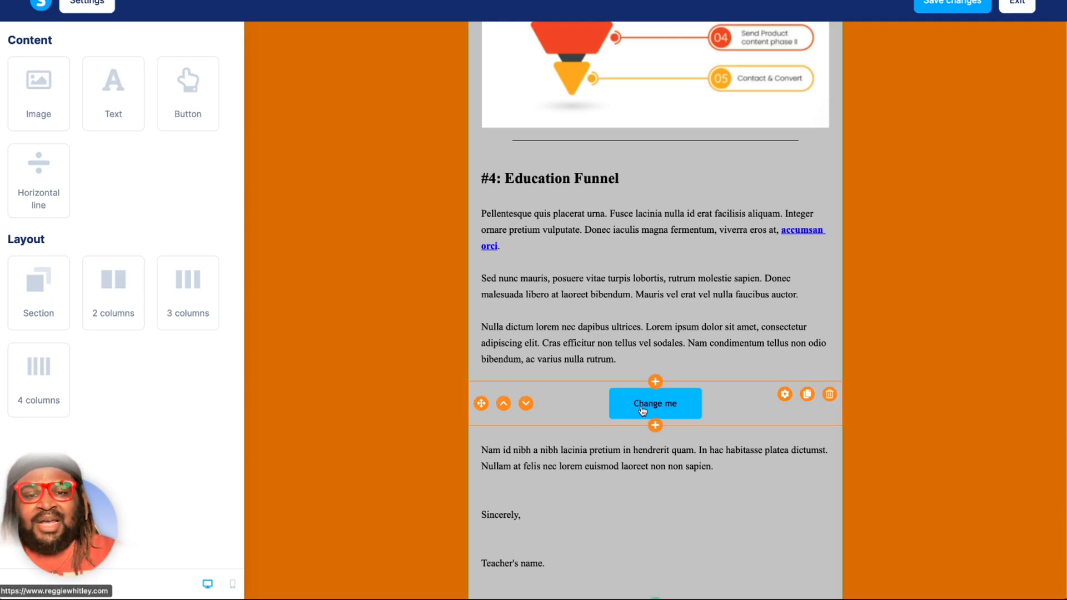
# Move the Change me button up above the #4: Education Funnel section.
pyautogui.click(579, 398)
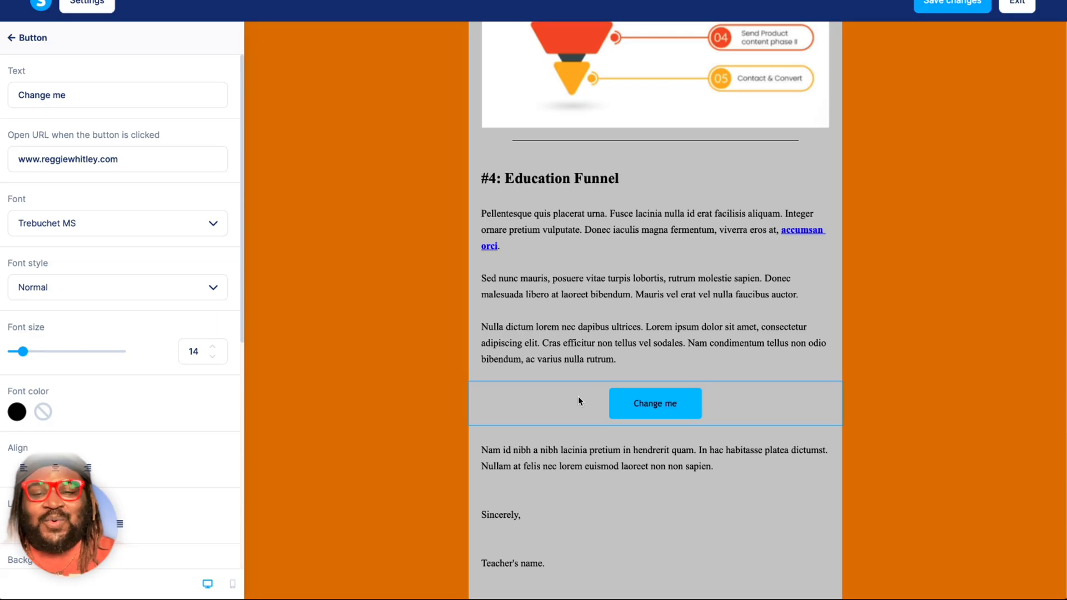
pyautogui.click(424, 411)
pyautogui.click(503, 404)
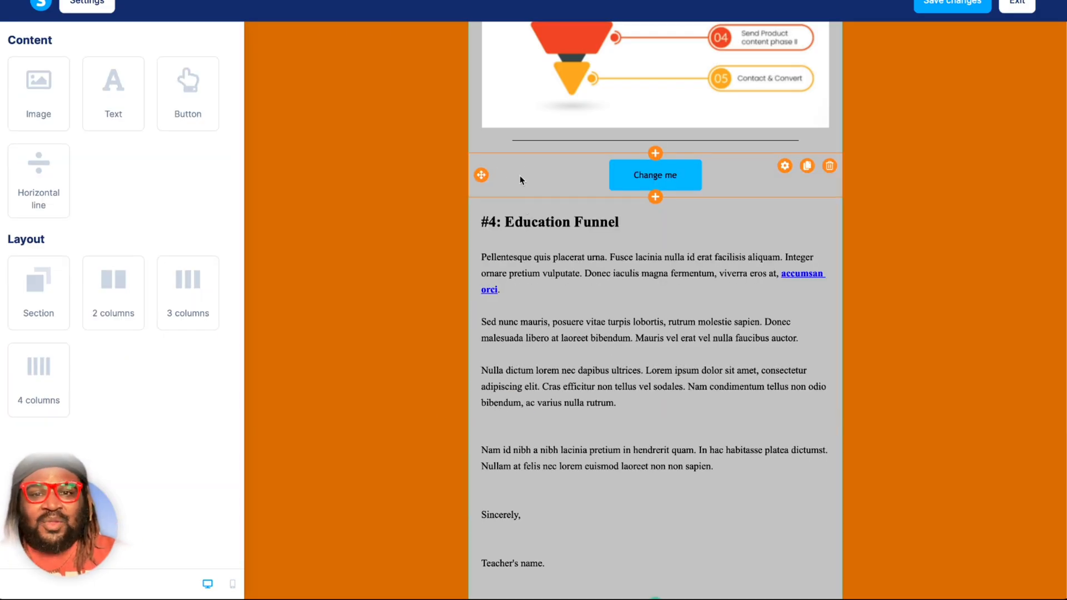
pyautogui.click(433, 199)
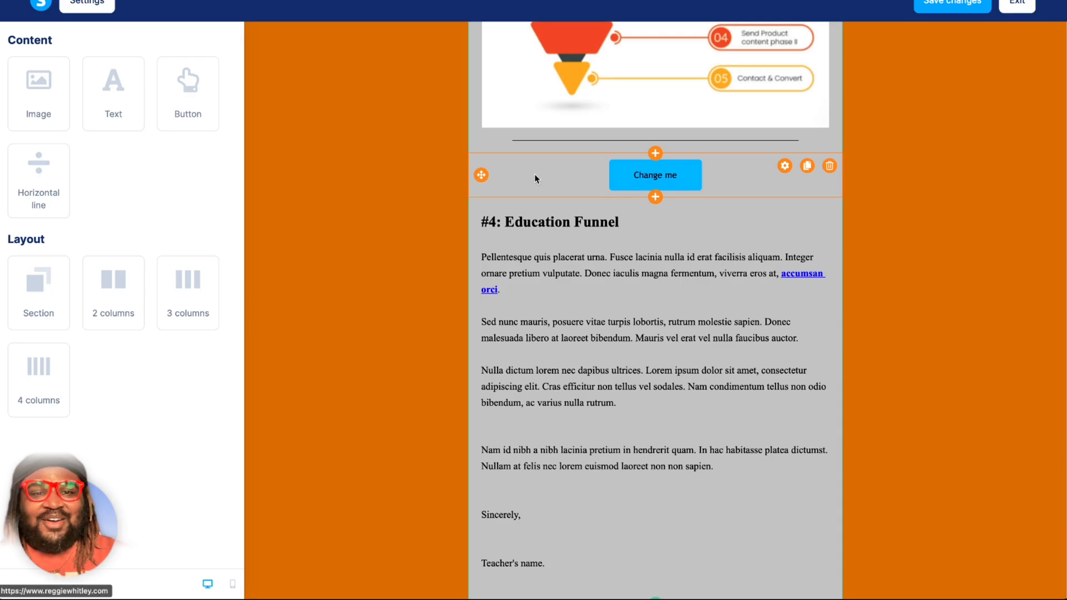
pyautogui.click(482, 176)
pyautogui.click(425, 205)
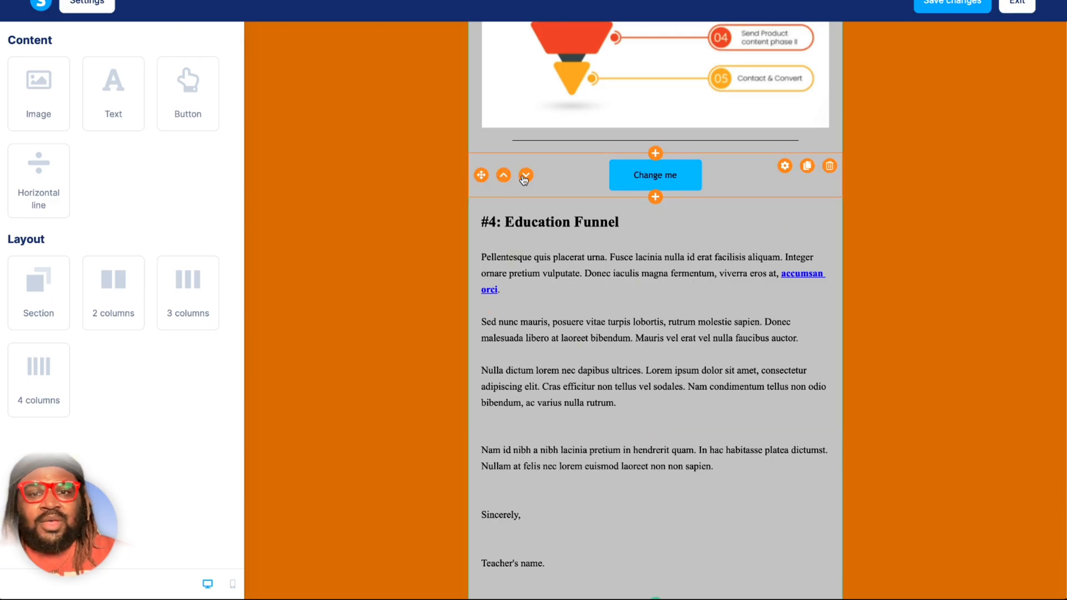
# Move the Change me button below the Teacher's name line and back to its place above the Nam id nibh paragraph.
pyautogui.click(526, 175)
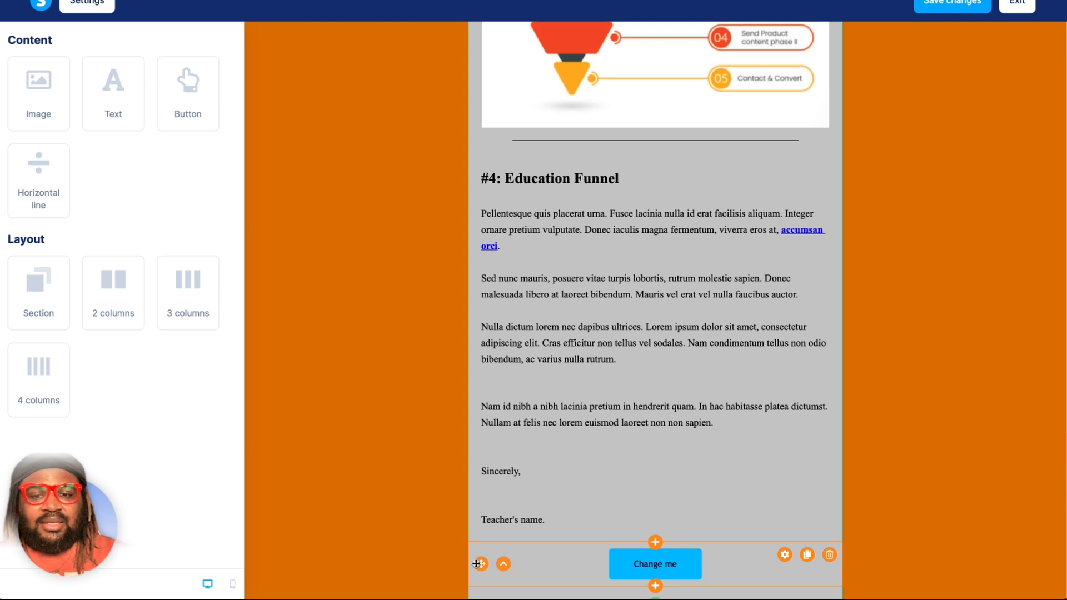
pyautogui.moveTo(481, 564); pyautogui.dragTo(507, 382)
pyautogui.moveTo(483, 563); pyautogui.dragTo(474, 383)
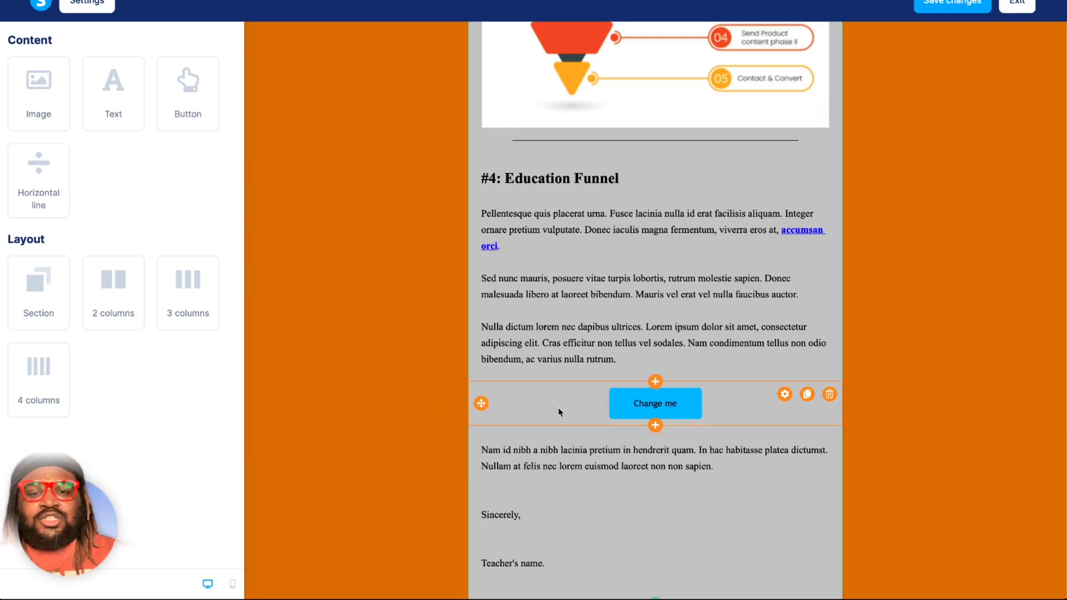
# Round the Change me button's corners by setting its border radius to 55.
pyautogui.click(580, 409)
pyautogui.scroll(-6, 158, 382)
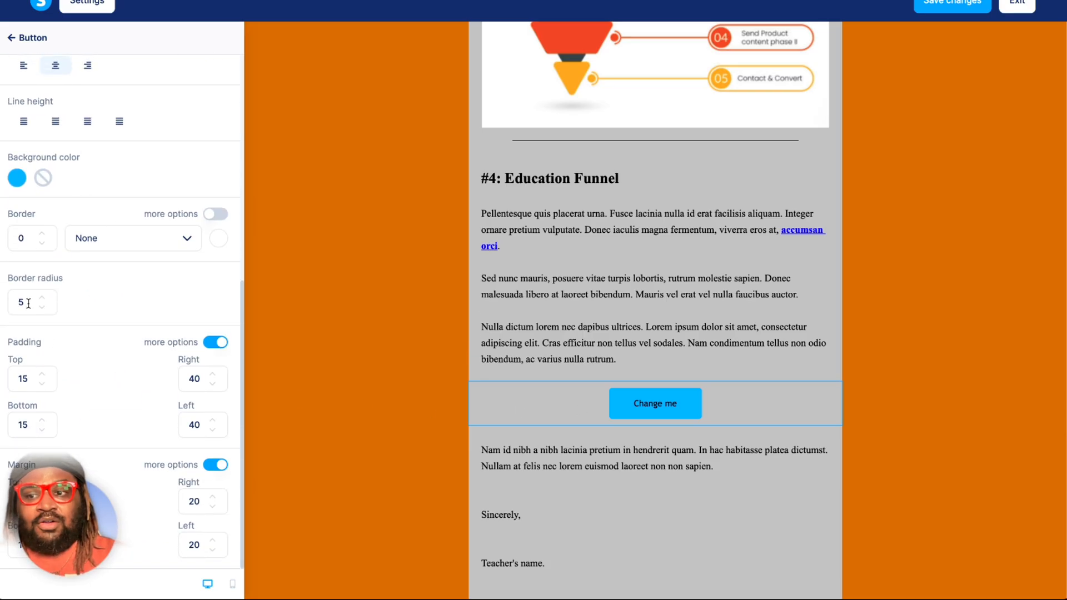
pyautogui.moveTo(28, 304); pyautogui.dragTo(19, 303)
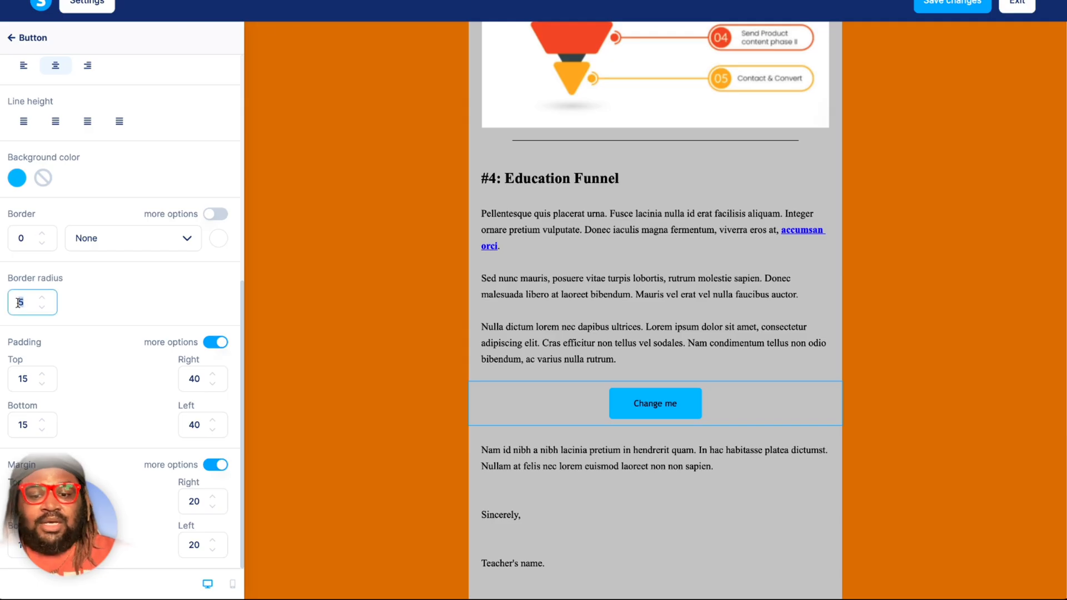
pyautogui.write('55')
pyautogui.click(110, 304)
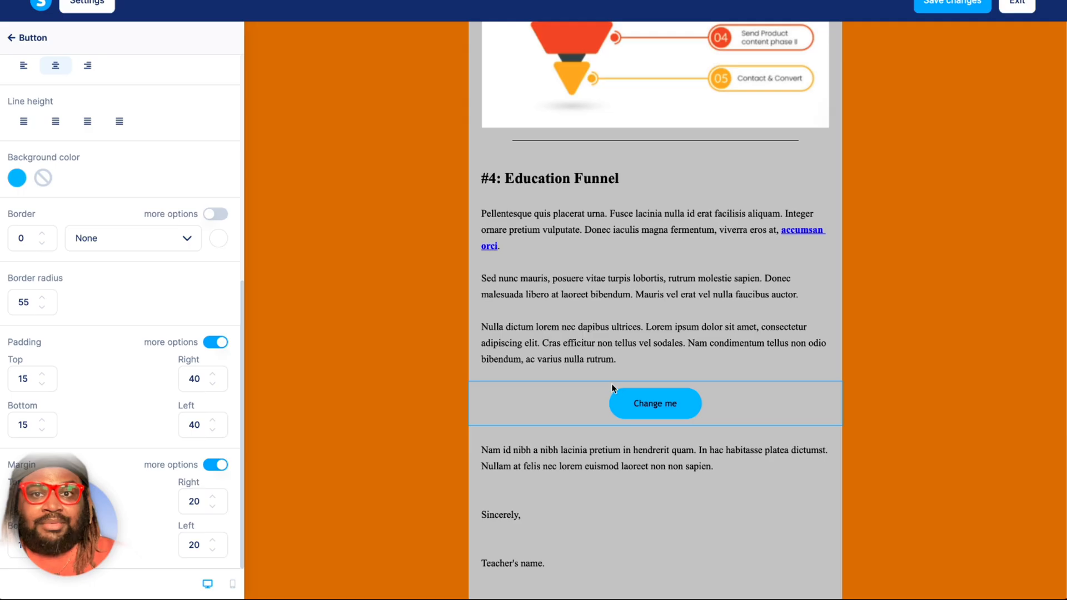
pyautogui.click(337, 259)
# Save the template changes and exit the visual editor to the Test newsletter's page.
pyautogui.scroll(20, 346, 260)
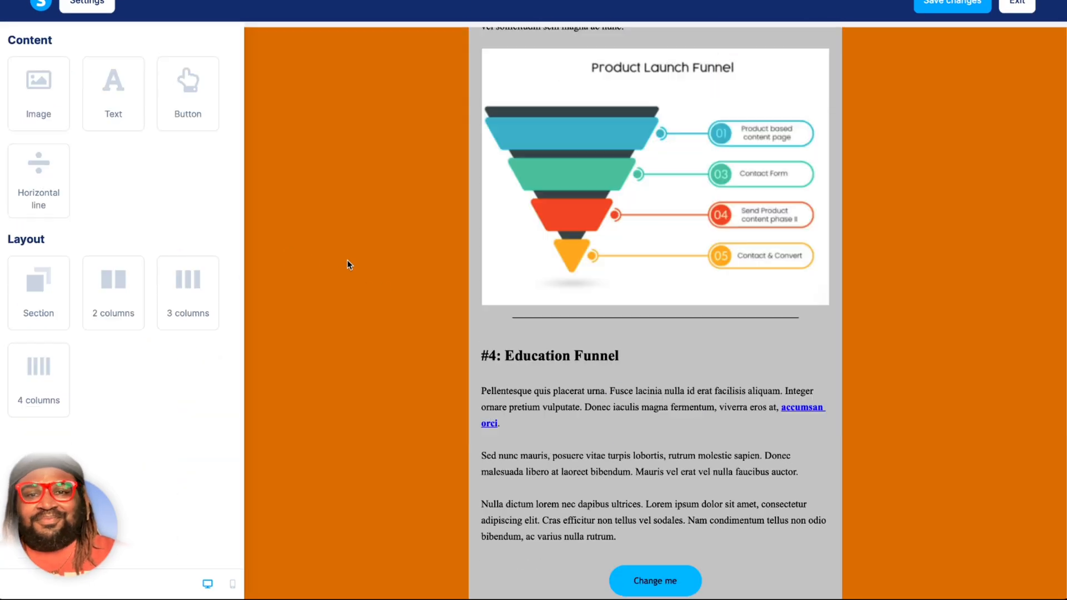
pyautogui.click(953, 7)
pyautogui.click(1018, 4)
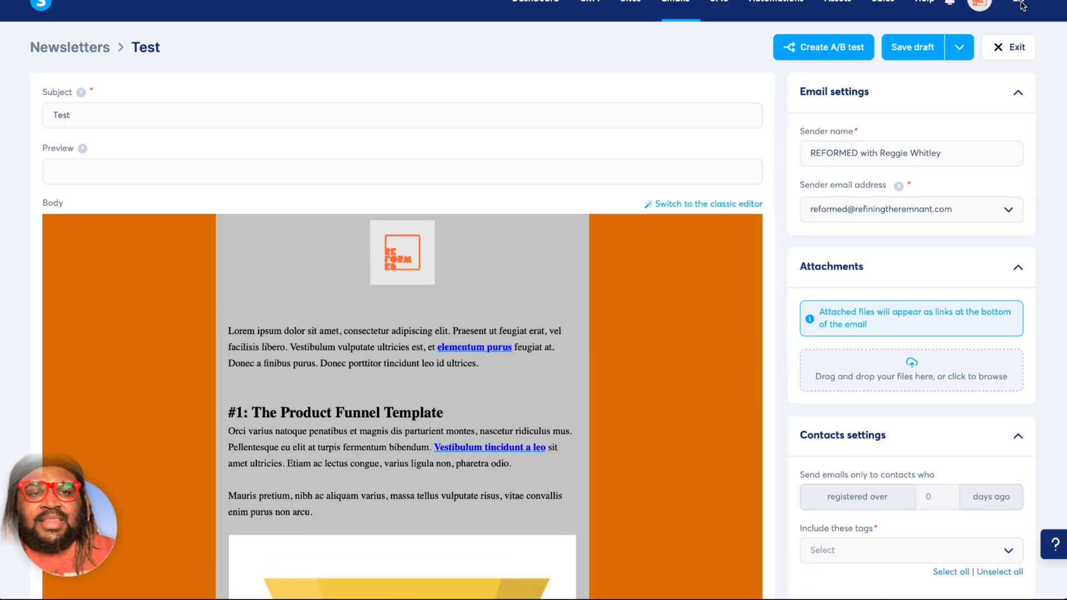
# Start scheduling the Test newsletter and set its send time to December 1, 2025 at 12:00.
pyautogui.click(961, 50)
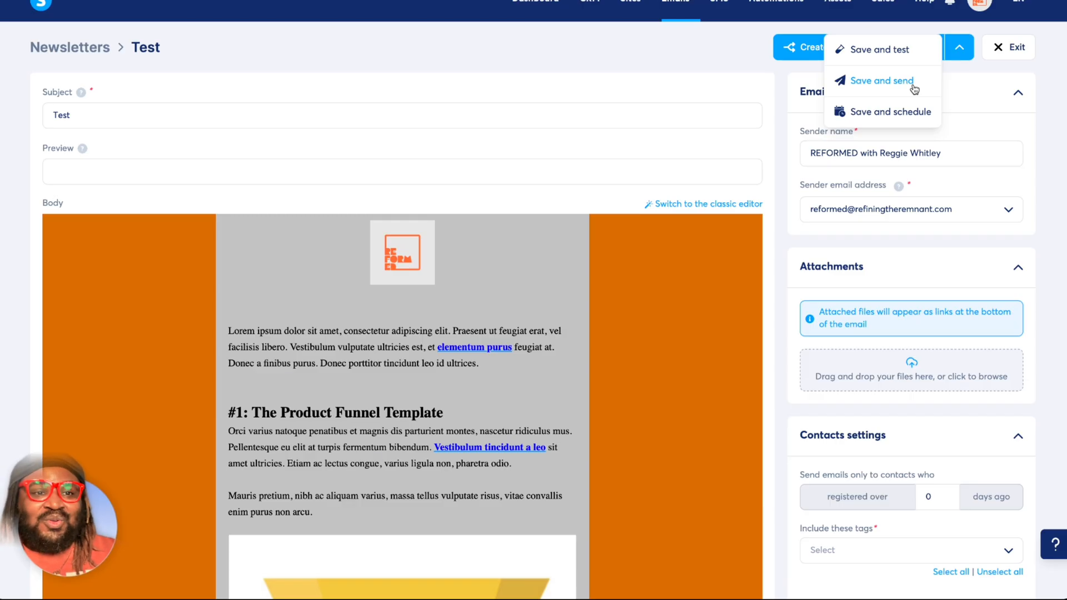
pyautogui.click(916, 111)
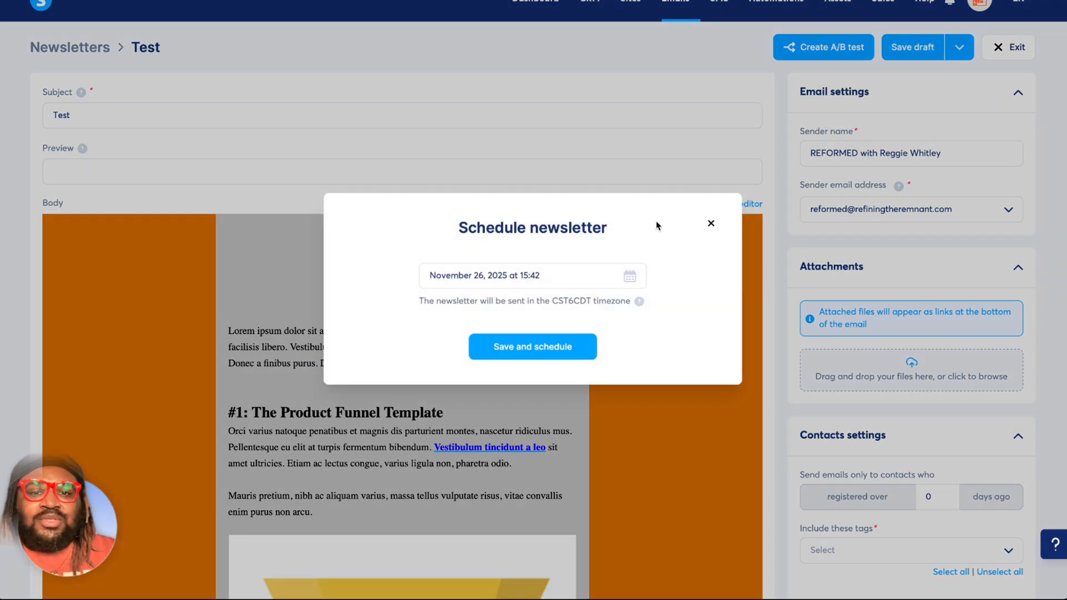
pyautogui.click(631, 278)
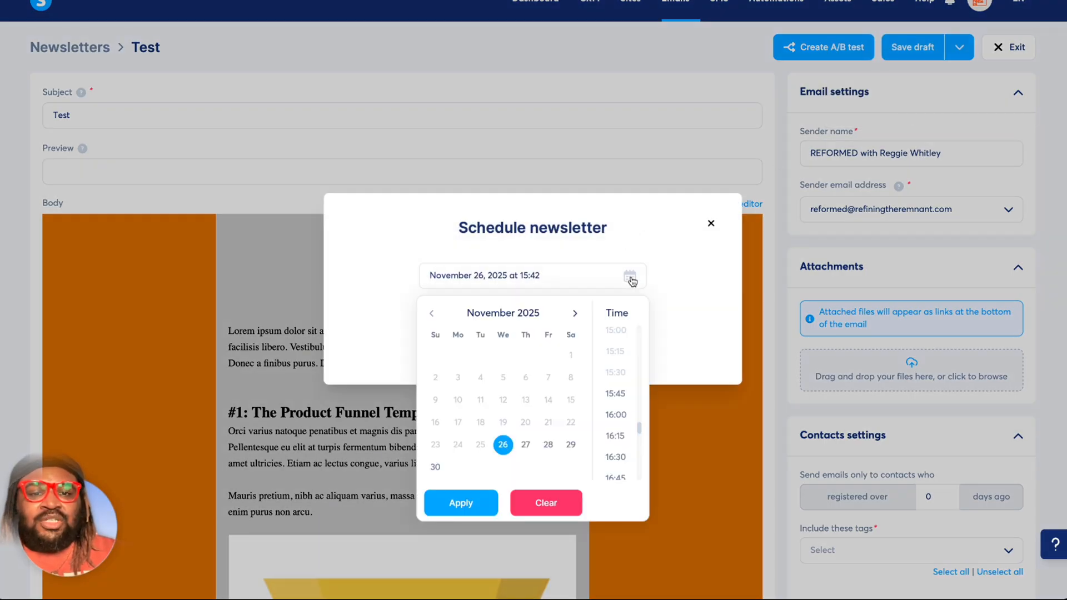
pyautogui.click(576, 314)
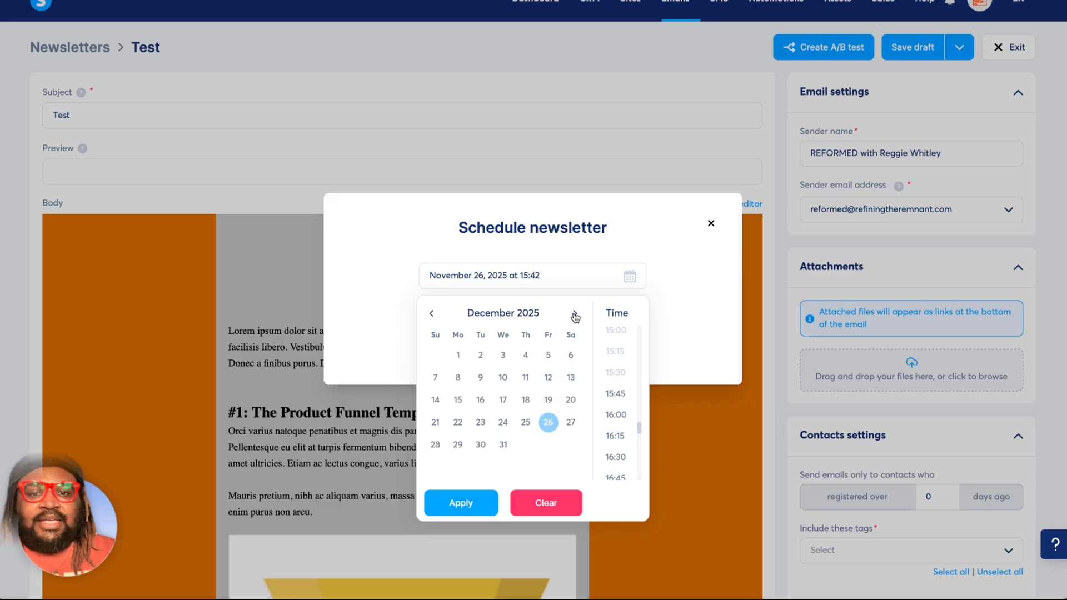
pyautogui.click(459, 357)
pyautogui.scroll(4, 606, 413)
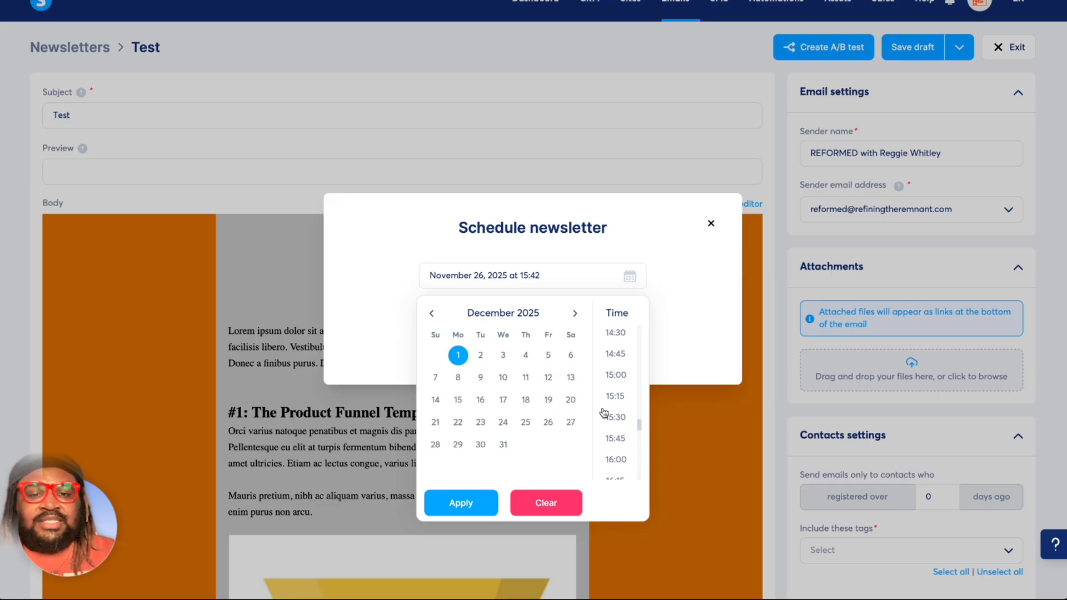
pyautogui.scroll(3, 605, 406)
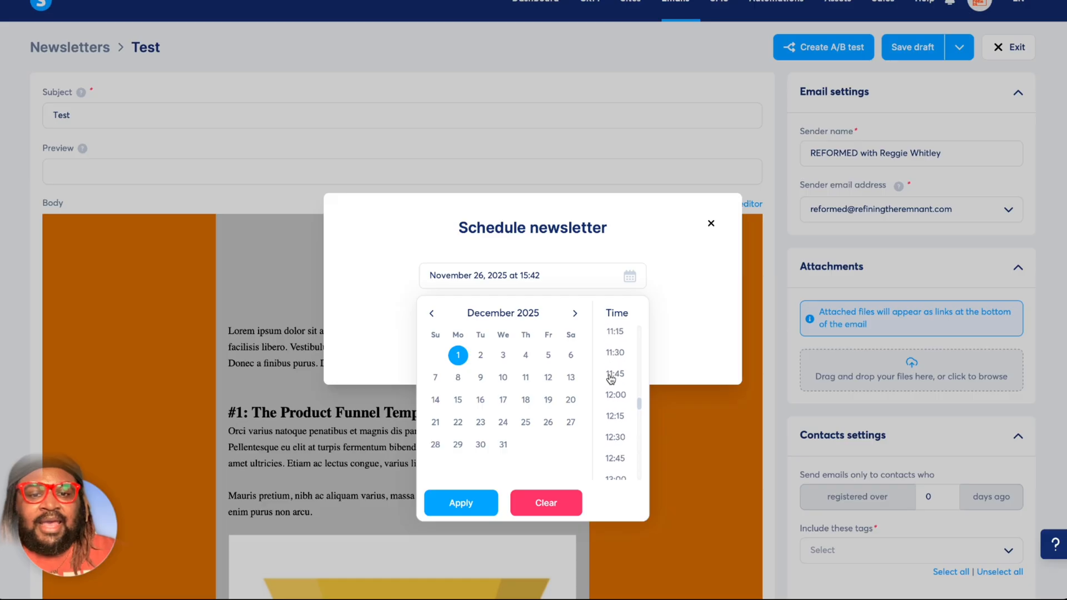
pyautogui.click(611, 394)
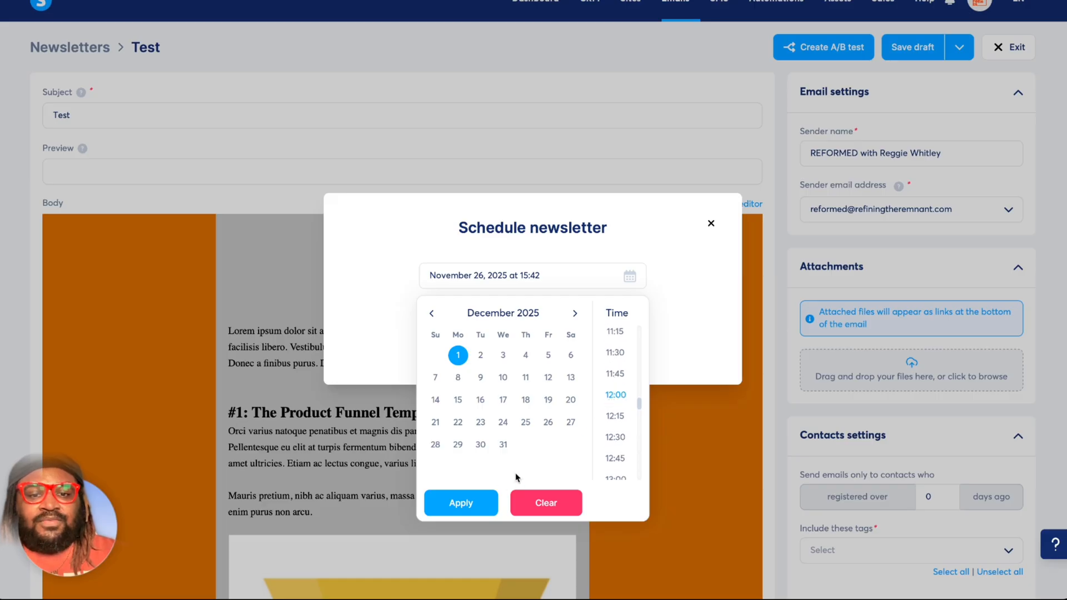
pyautogui.click(477, 503)
# Browse the available send times, keep December 1, 2025 at 12:00, and try to save and schedule the newsletter.
pyautogui.click(629, 281)
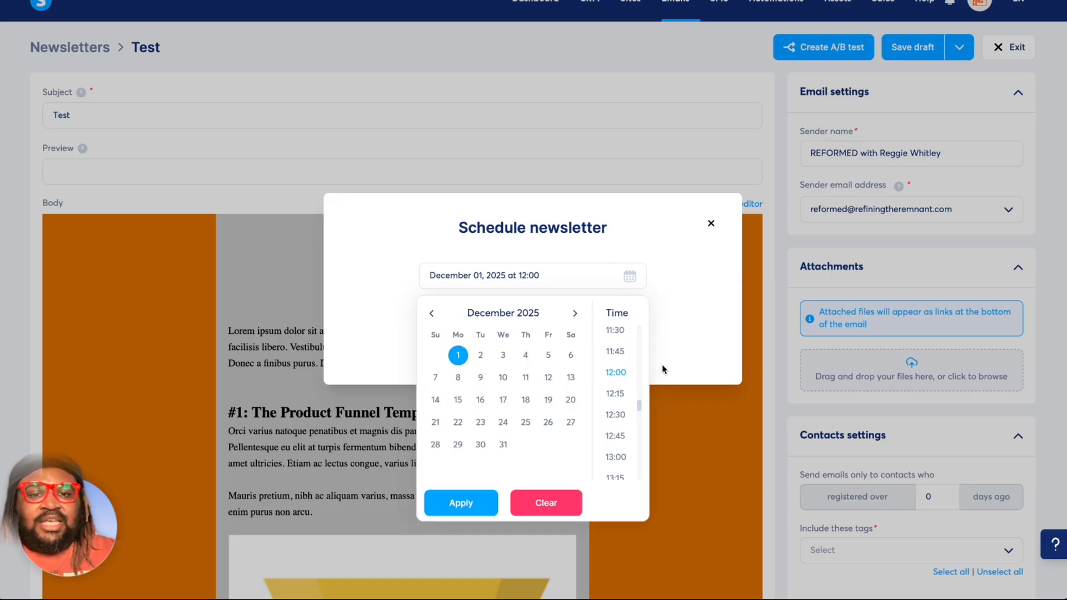
pyautogui.scroll(-10, 608, 435)
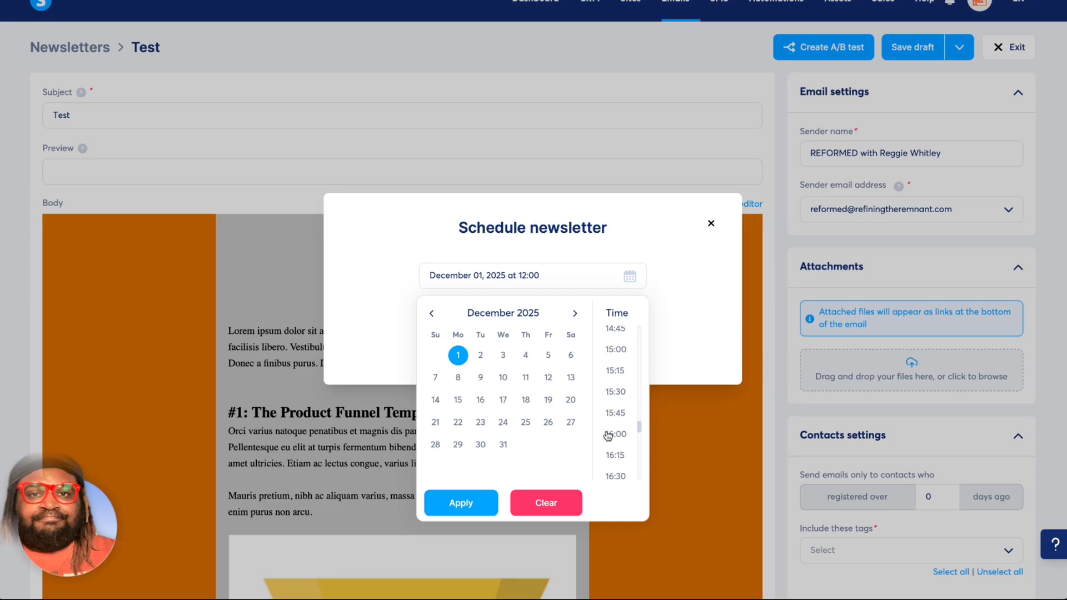
pyautogui.scroll(10, 608, 436)
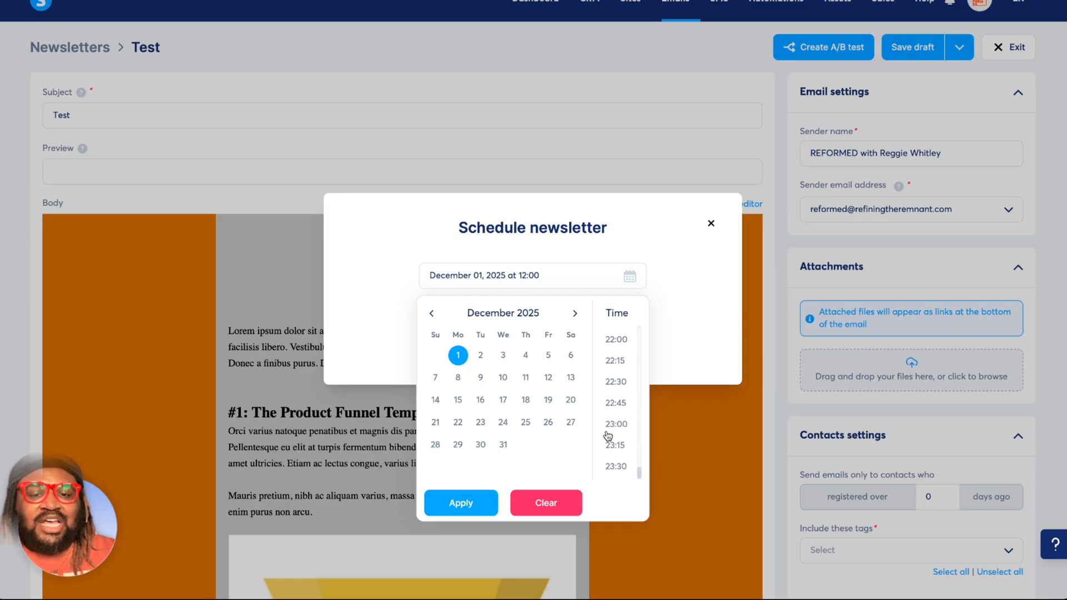
pyautogui.scroll(3, 608, 436)
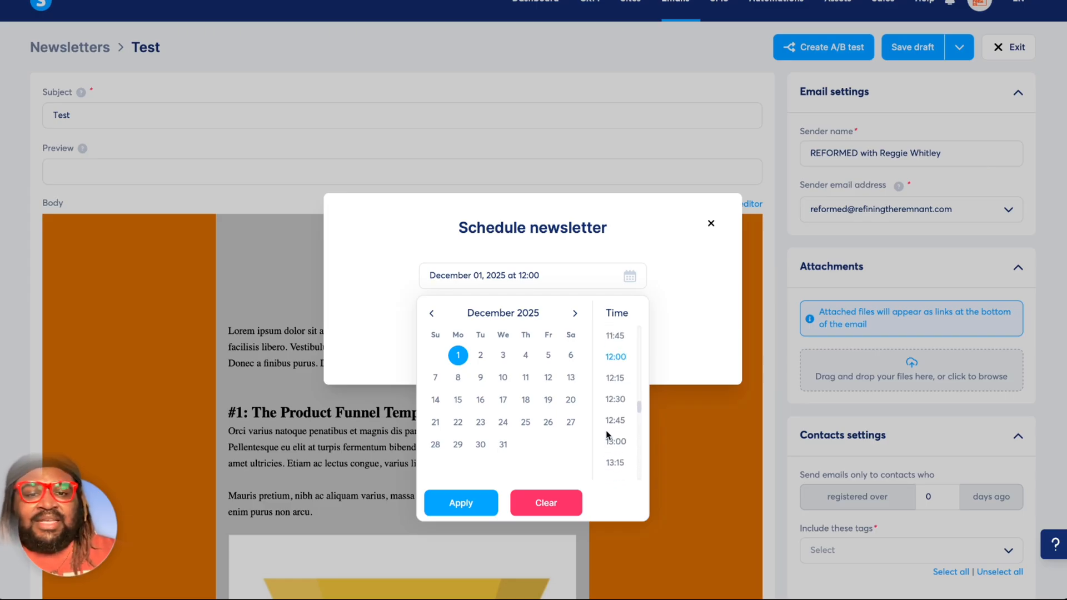
pyautogui.click(462, 503)
pyautogui.click(531, 346)
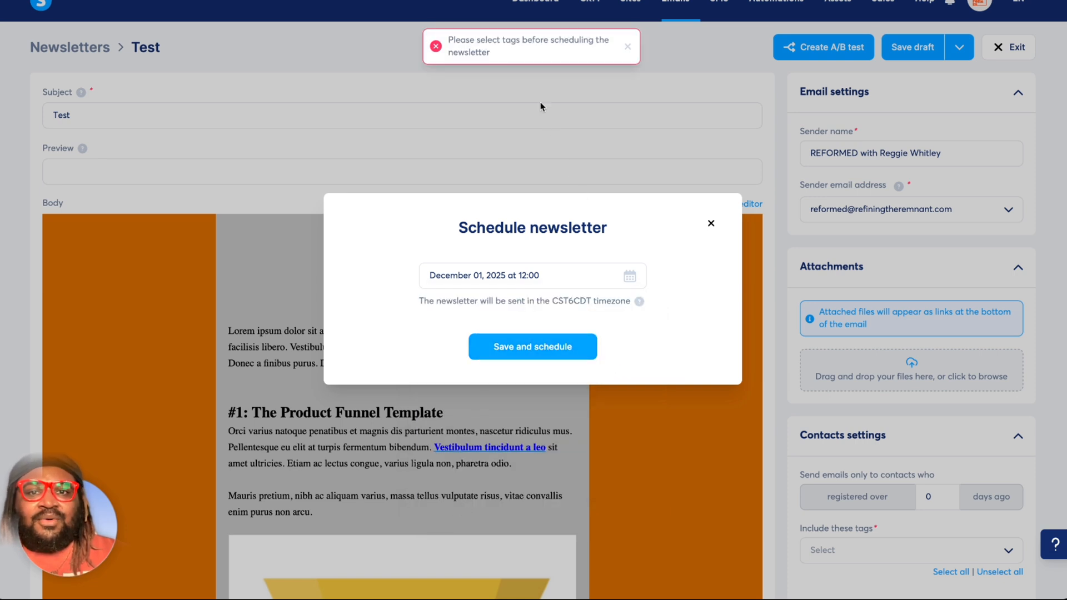
pyautogui.moveTo(449, 41); pyautogui.dragTo(572, 48)
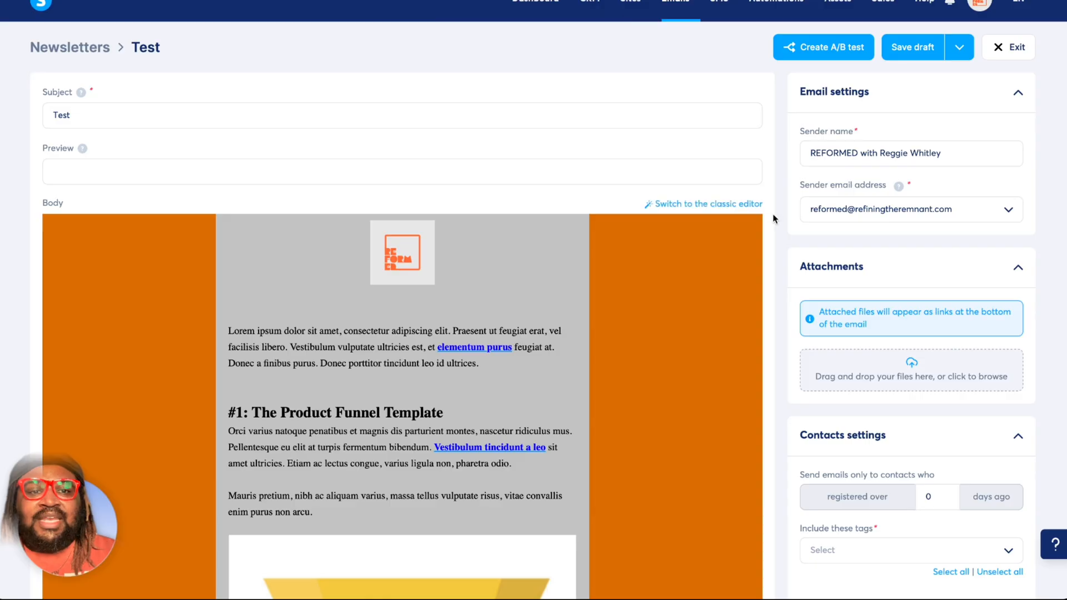
# Include the Everyone tag in the newsletter's contacts settings.
pyautogui.scroll(-9, 781, 218)
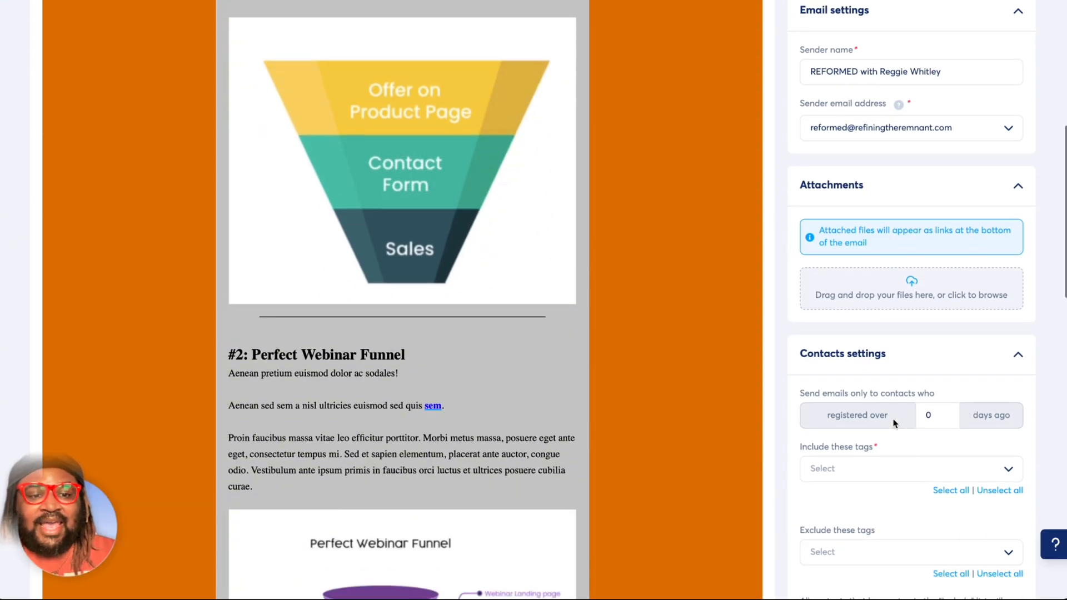
pyautogui.click(884, 473)
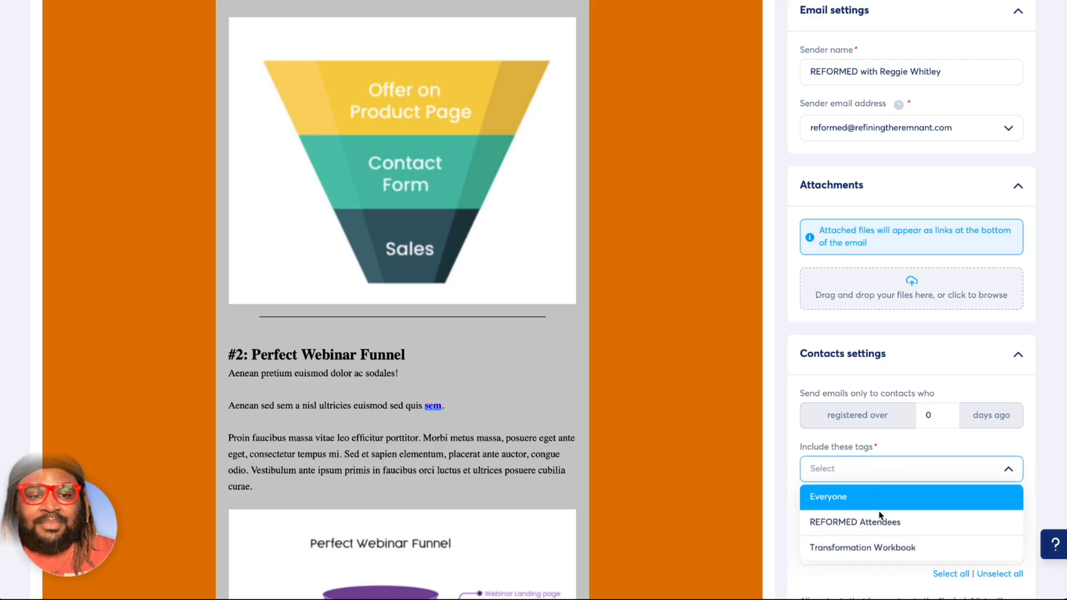
pyautogui.click(843, 501)
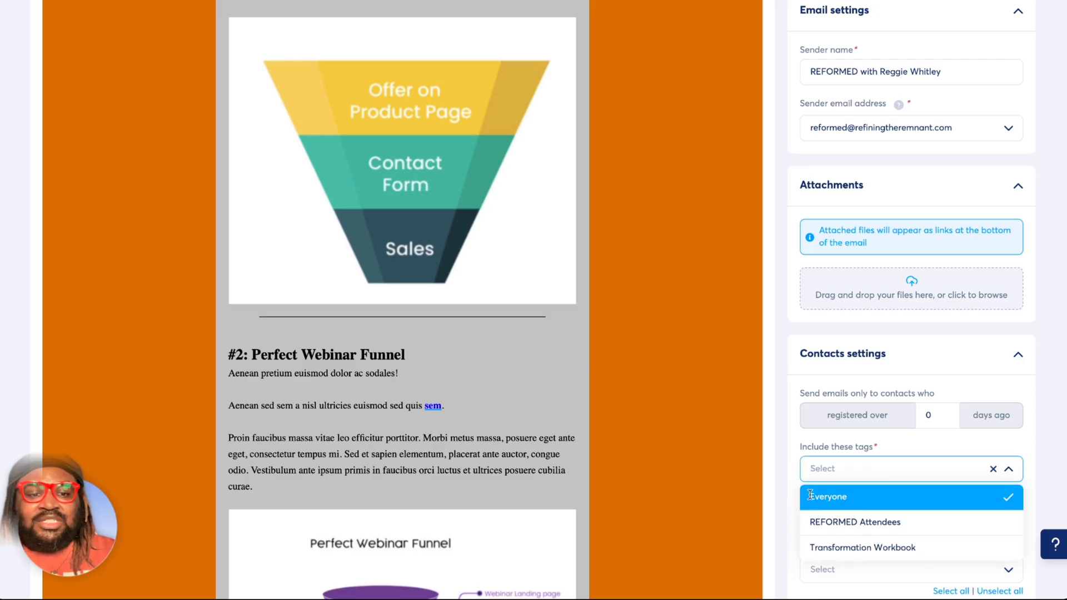
pyautogui.click(784, 489)
pyautogui.scroll(10, 783, 490)
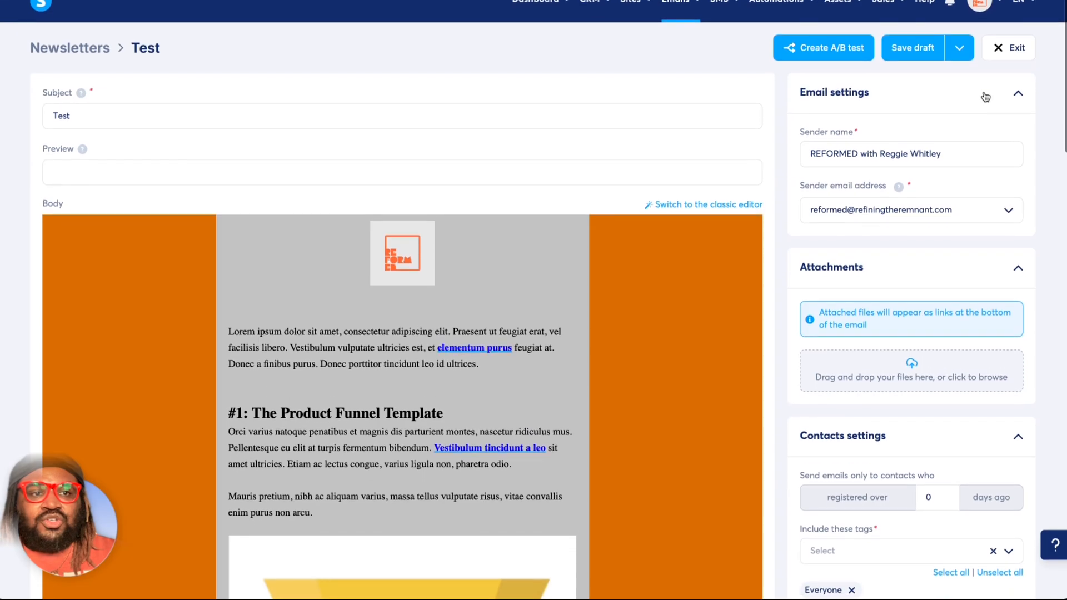
# Save and schedule the Test newsletter for December 1, 2025 at 12:00.
pyautogui.click(959, 48)
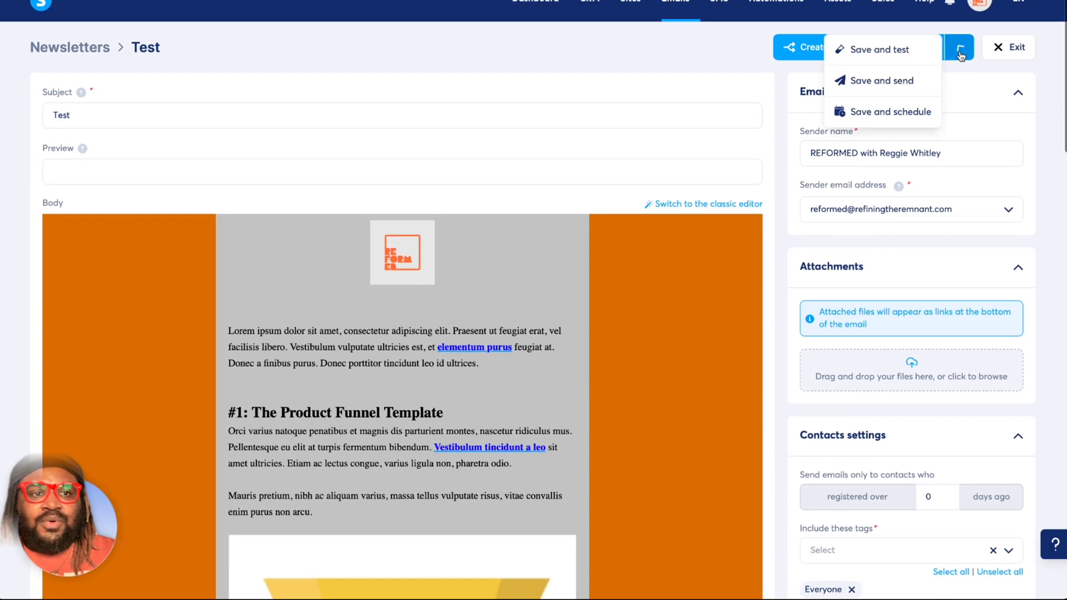
pyautogui.click(883, 111)
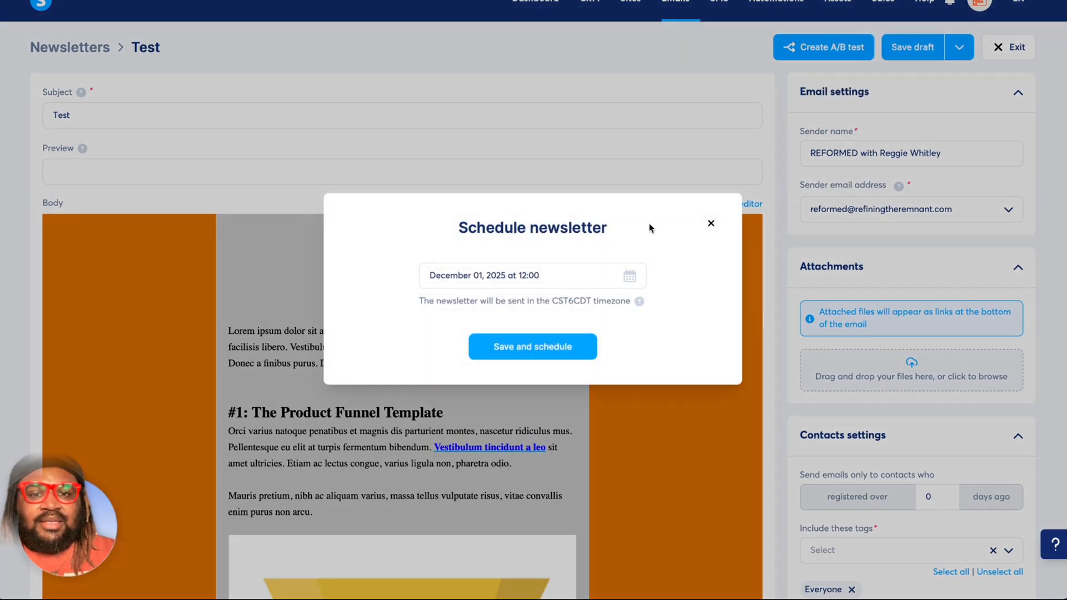
pyautogui.click(549, 343)
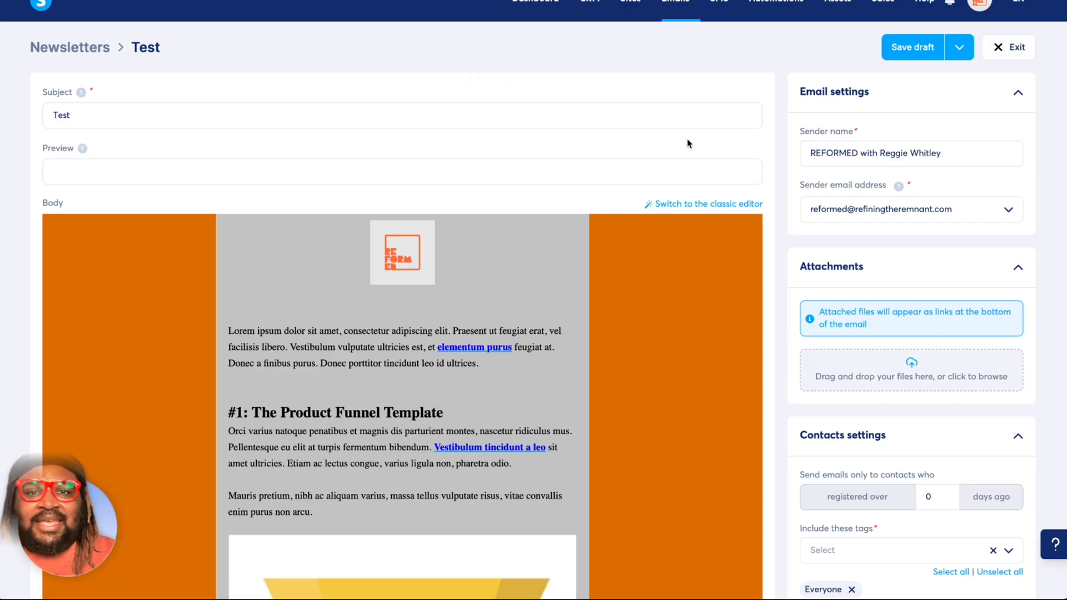
# Open the CRM tags list and examine the contact and tag limits of each plan on the pricing comparison page.
pyautogui.moveTo(602, 5)
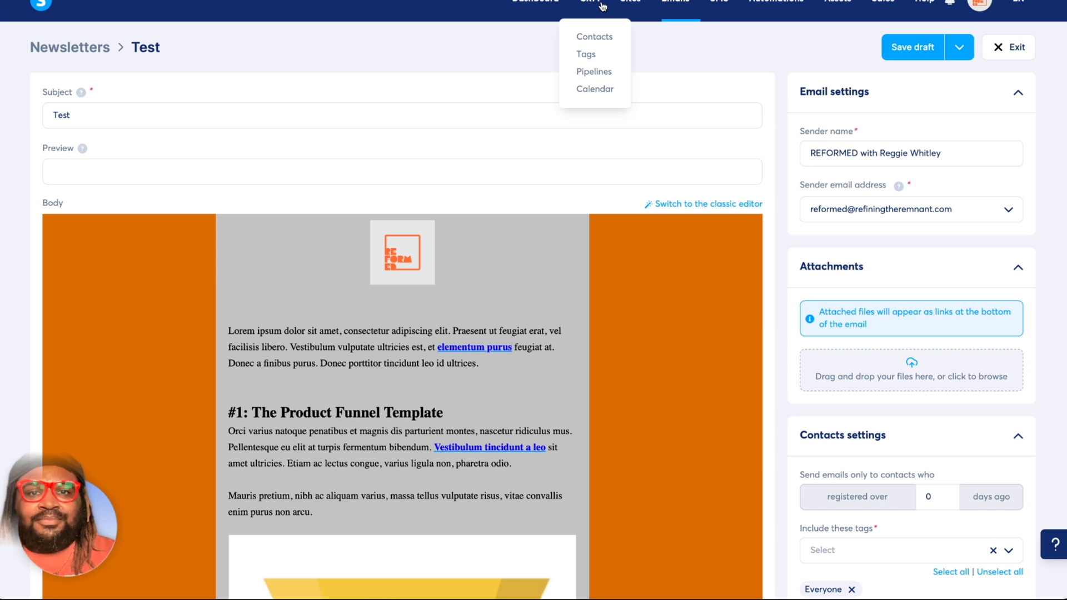
pyautogui.click(594, 60)
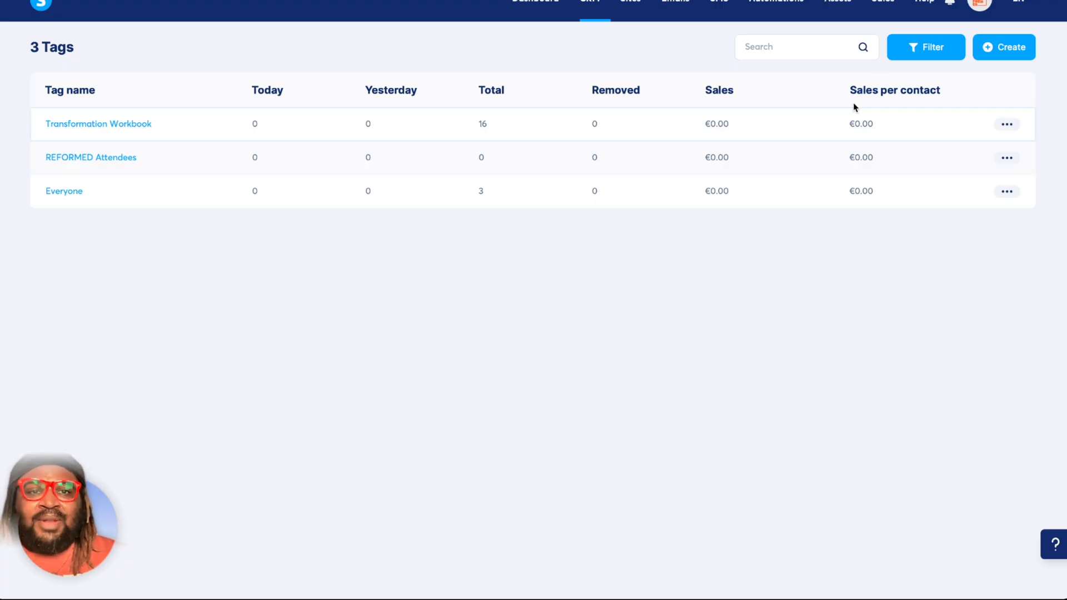
pyautogui.click(980, 6)
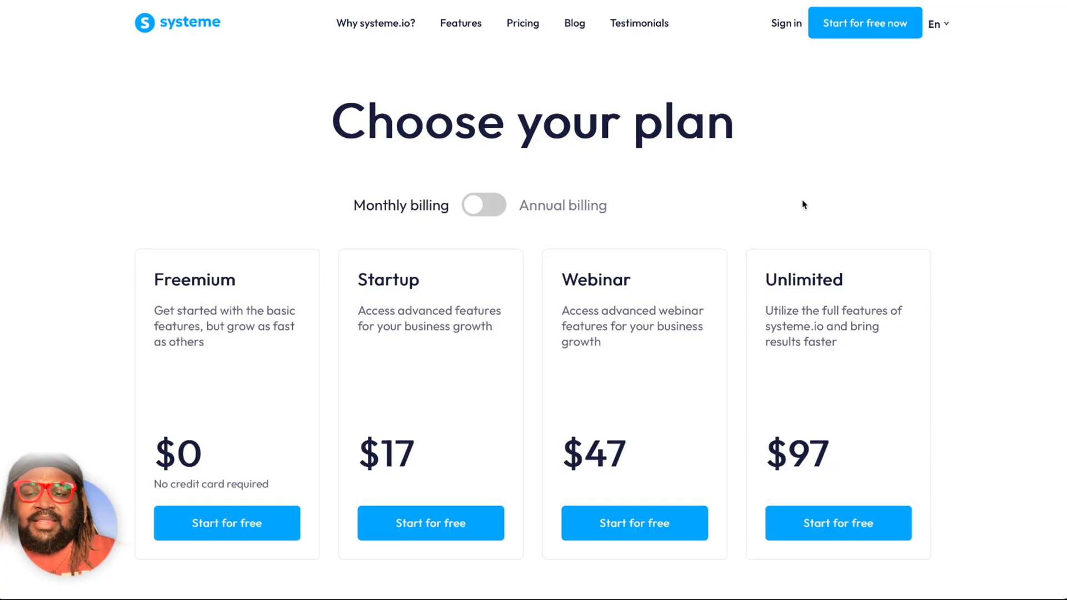
pyautogui.scroll(-2, 802, 201)
pyautogui.scroll(-9, 803, 203)
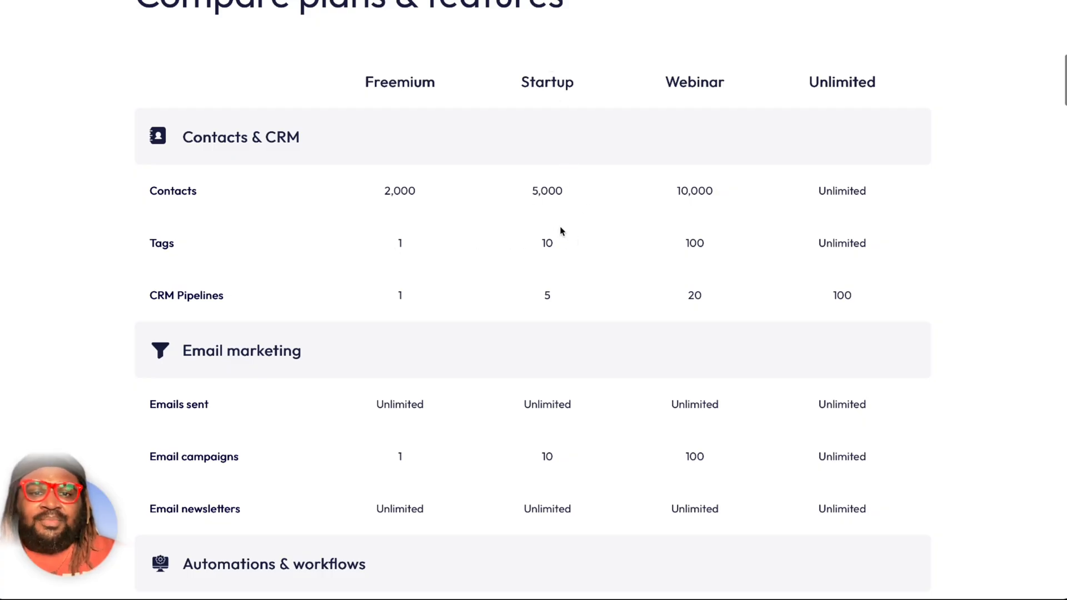
pyautogui.scroll(4, 559, 241)
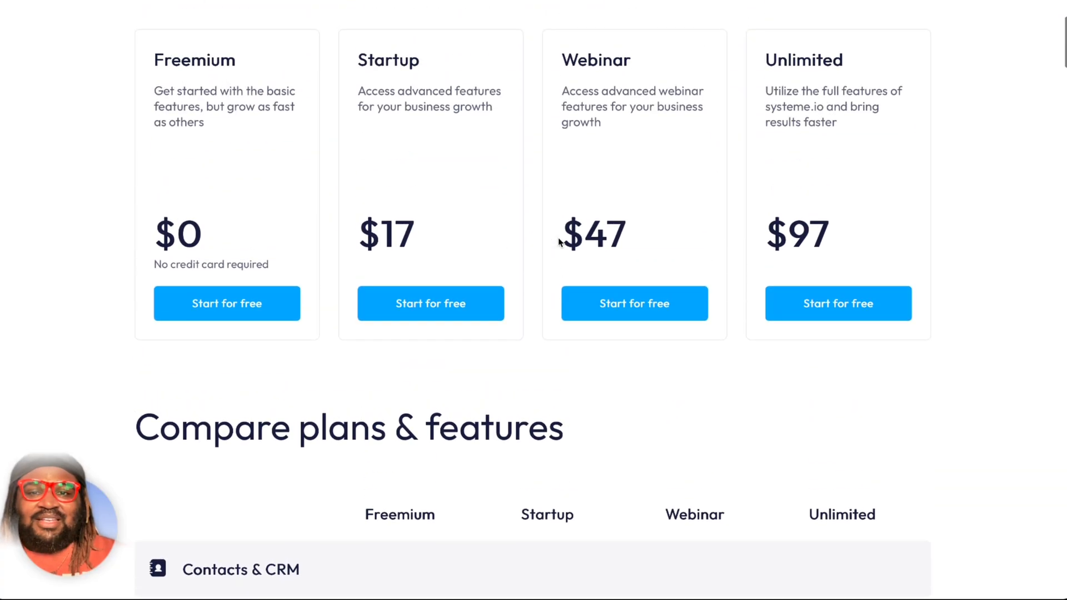
pyautogui.scroll(-6, 559, 242)
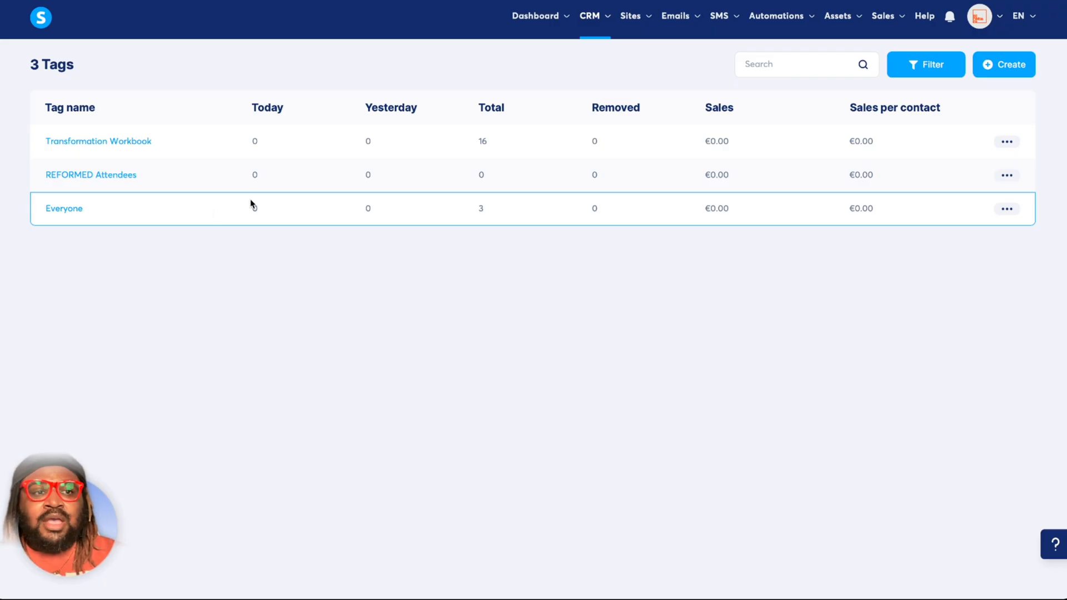
# Create a new tag named Everyone-Test.
pyautogui.click(1023, 69)
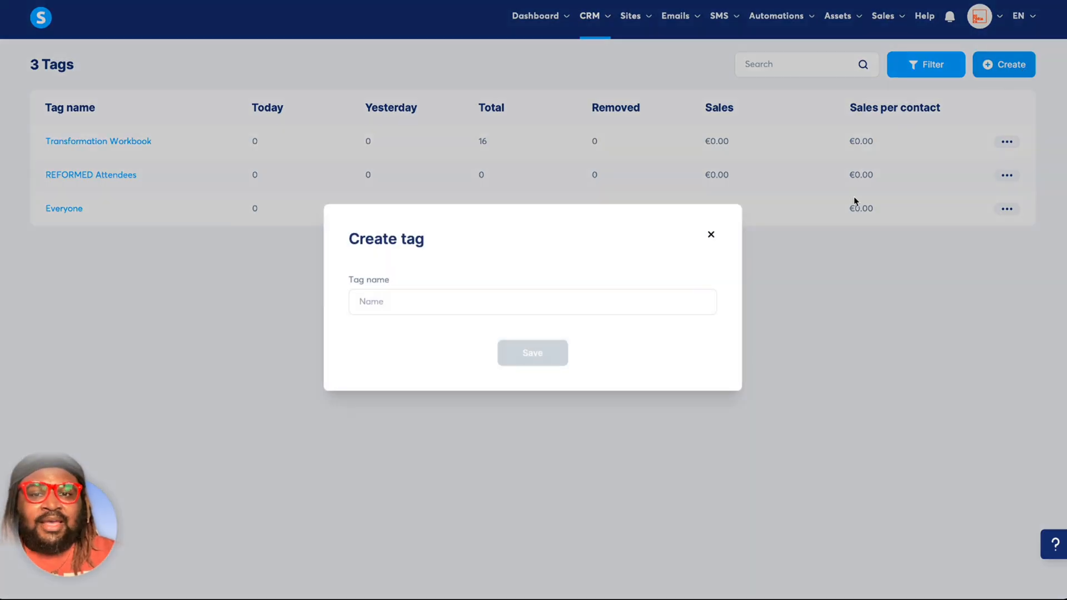
pyautogui.click(656, 309)
pyautogui.write('Test')
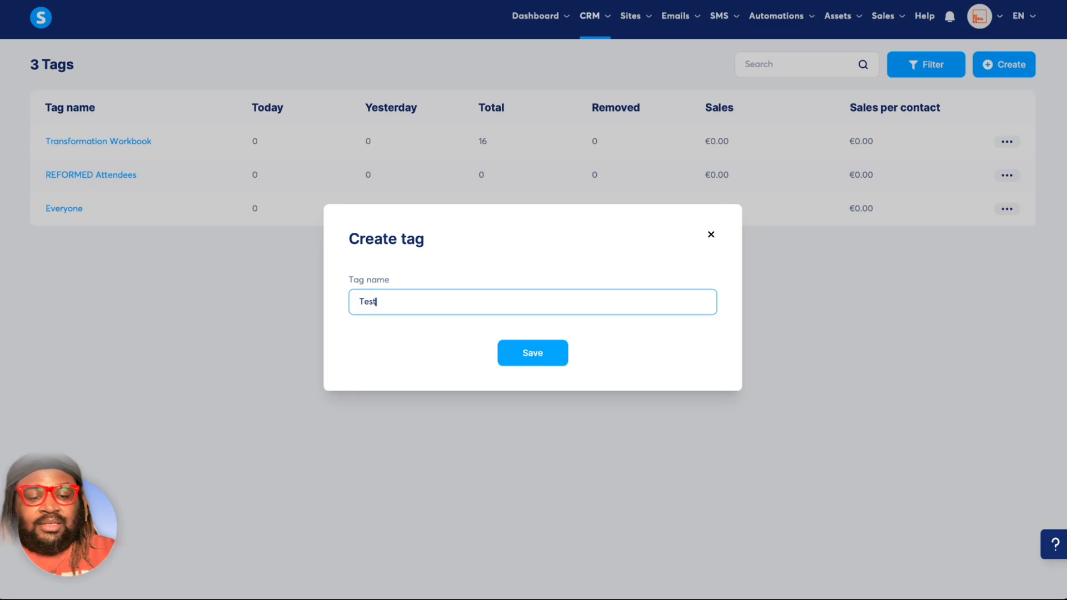
pyautogui.write('Everyon')
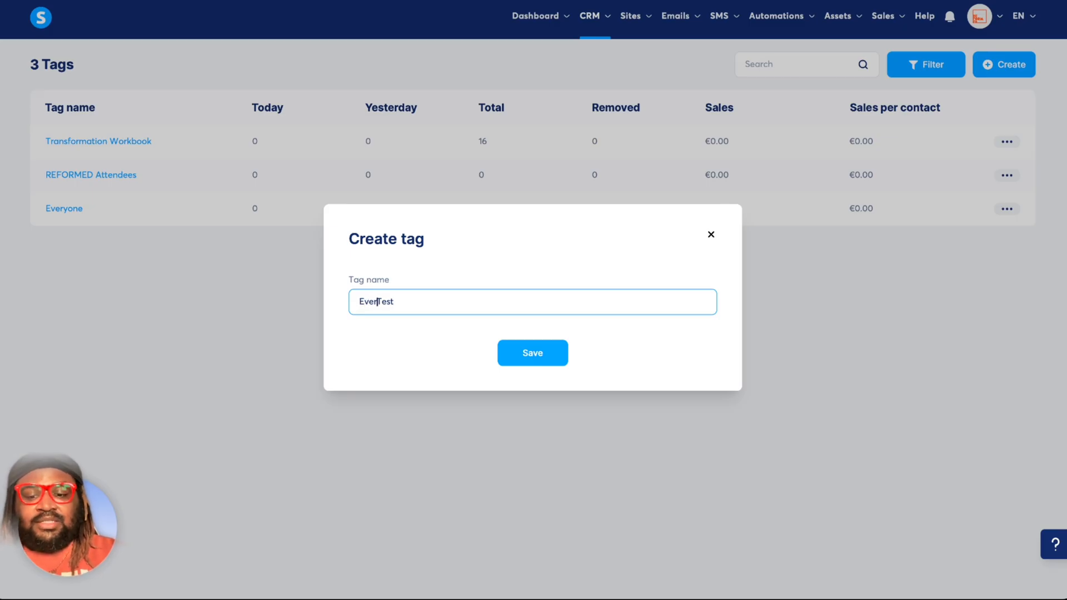
pyautogui.write('e-')
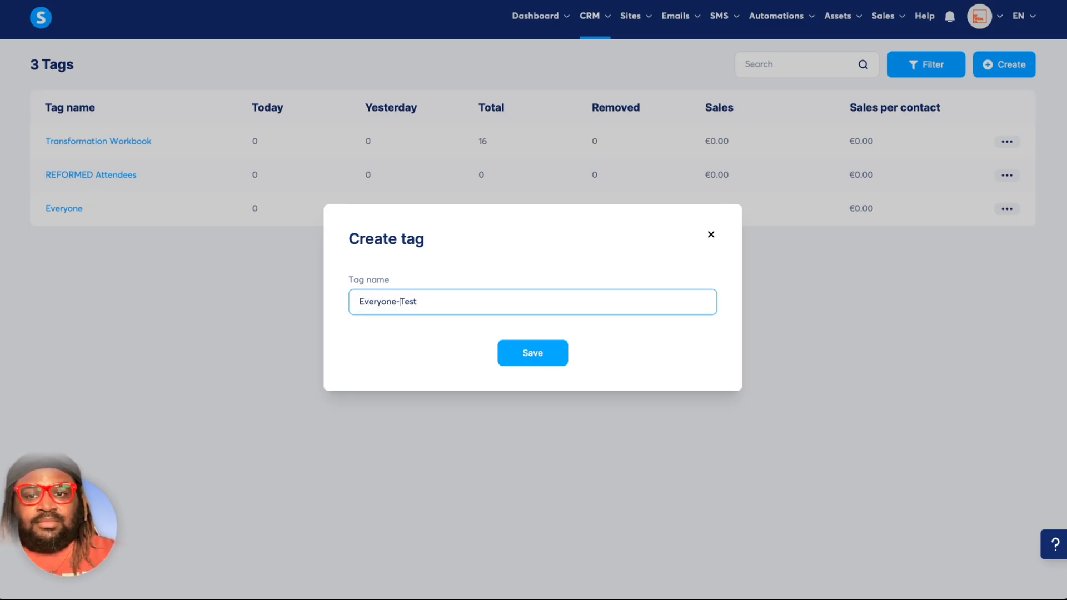
pyautogui.click(560, 353)
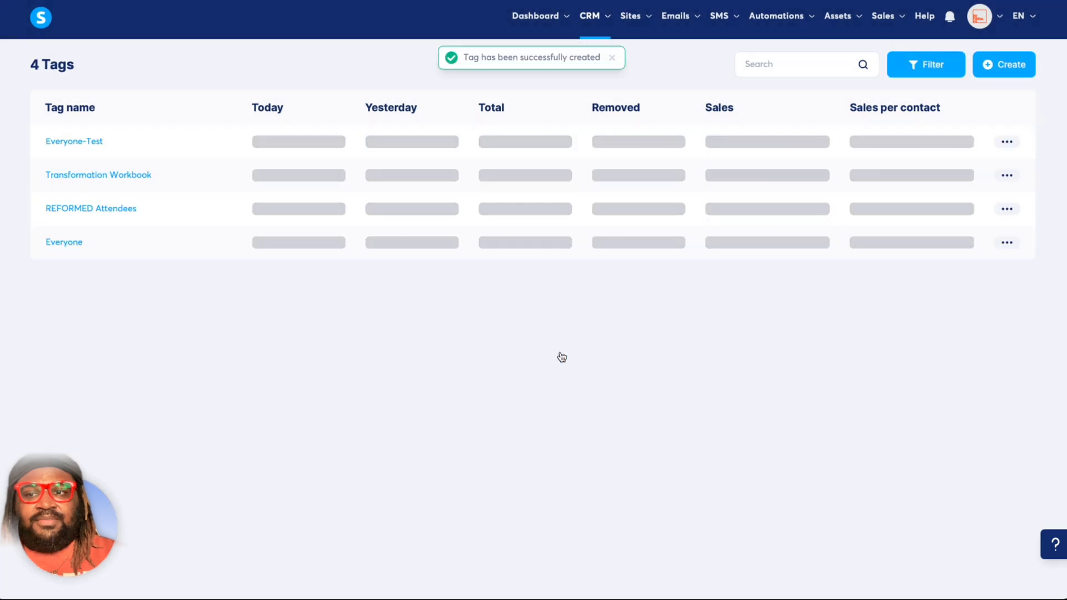
# Draft a new contact with the Everyone-Test tag and the contact's email, leave the form unsaved, and return to the tags list.
pyautogui.click(79, 143)
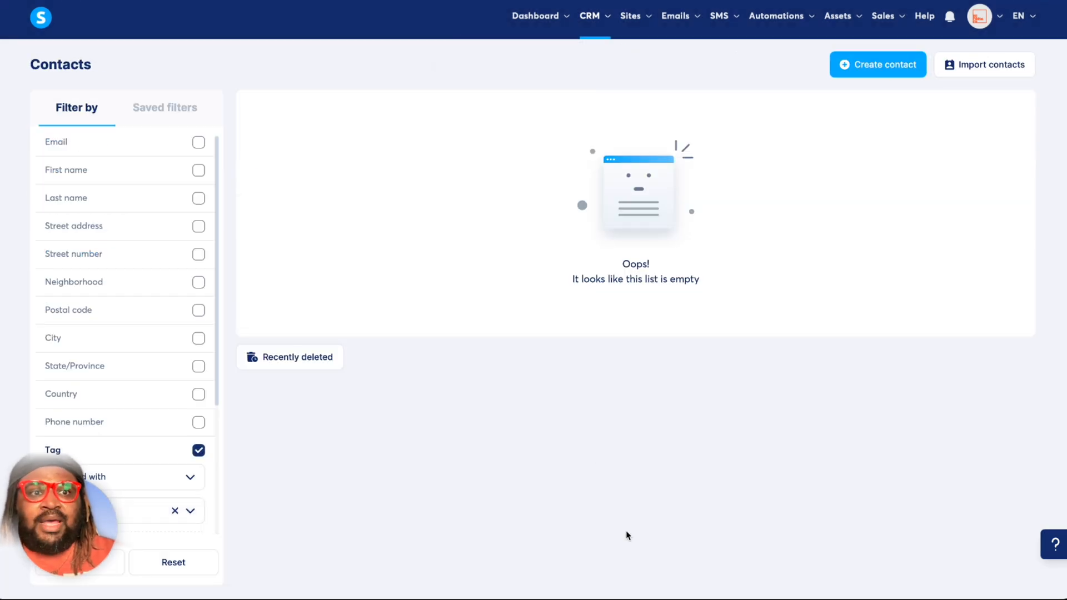
pyautogui.click(890, 64)
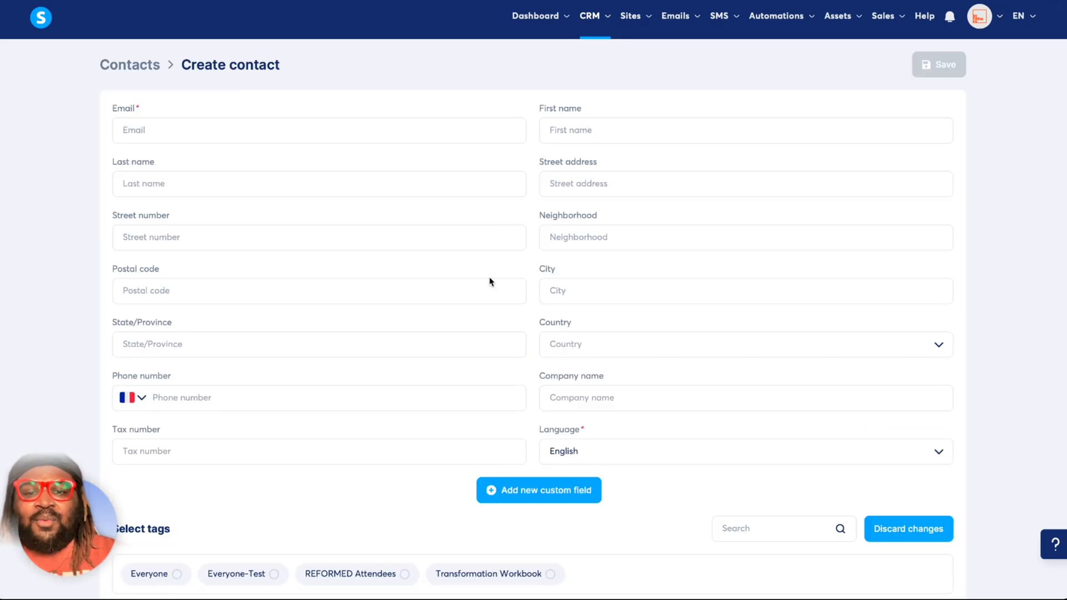
pyautogui.scroll(-1, 757, 444)
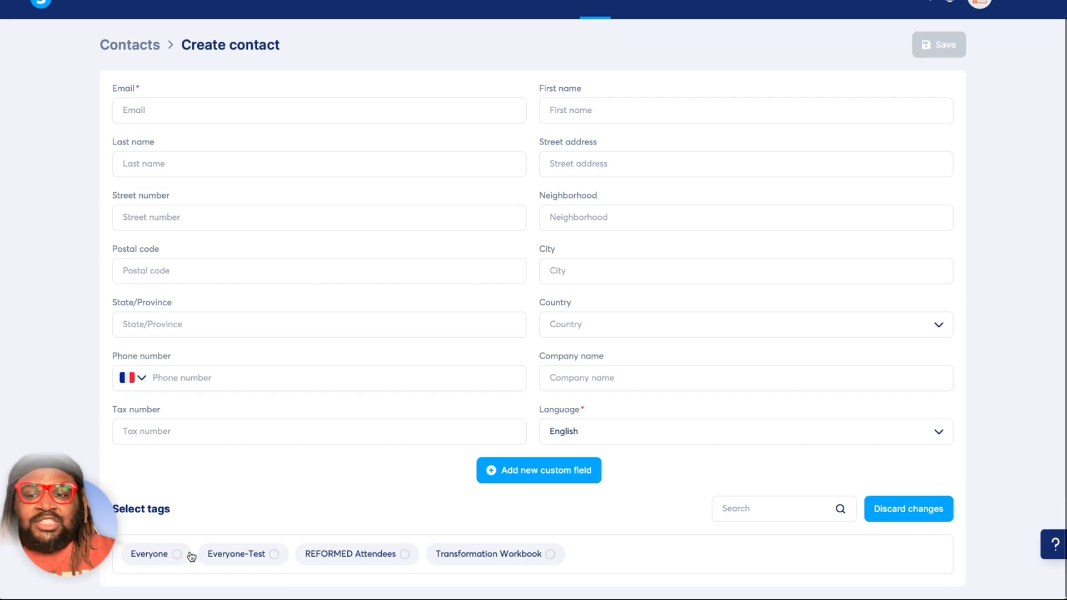
pyautogui.click(236, 557)
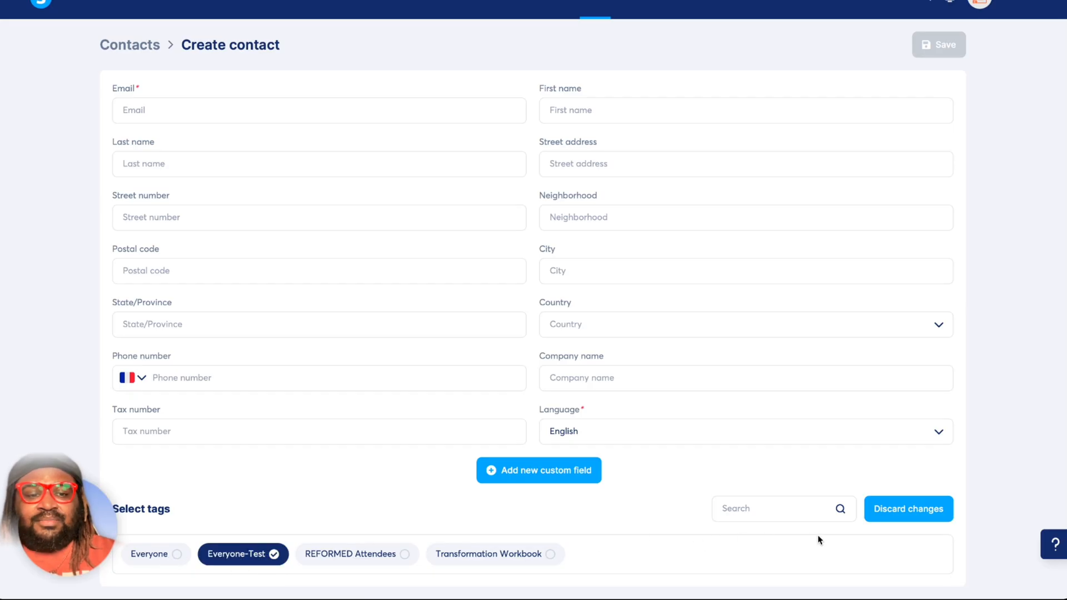
pyautogui.scroll(1, 818, 537)
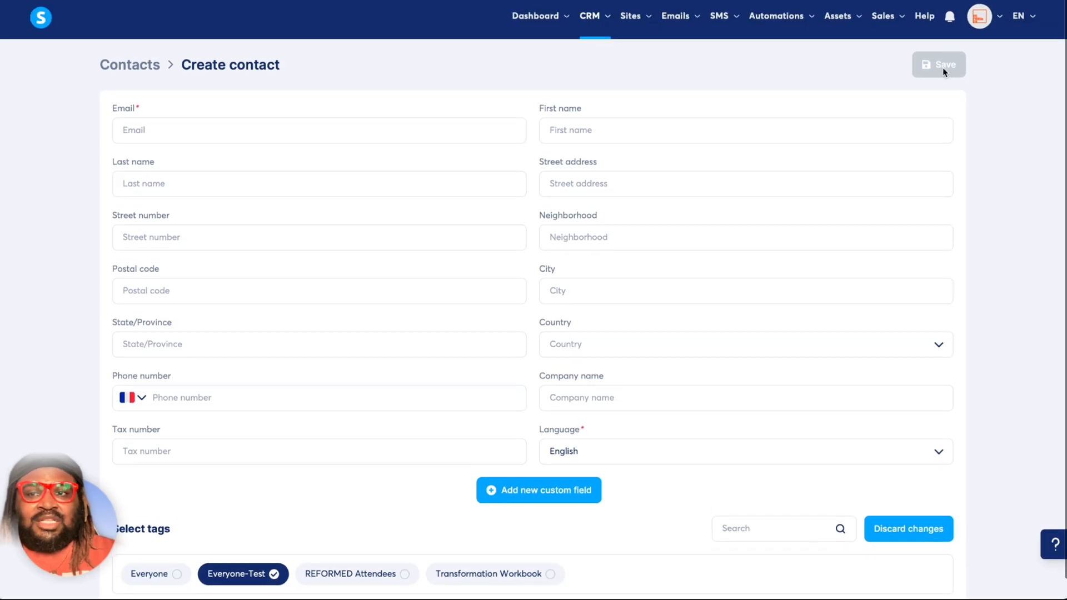
pyautogui.click(362, 134)
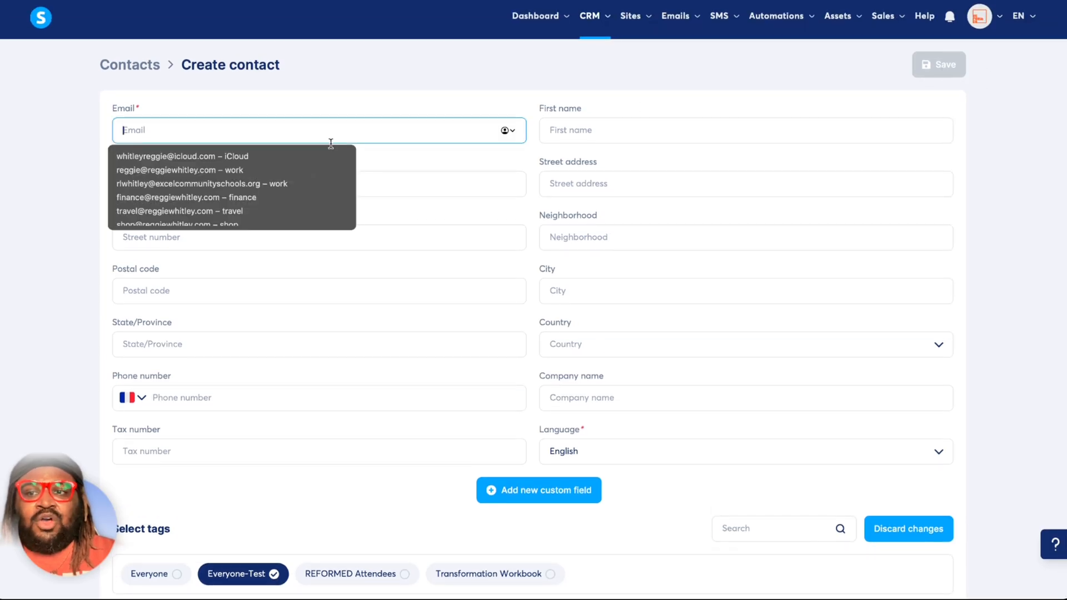
pyautogui.click(305, 156)
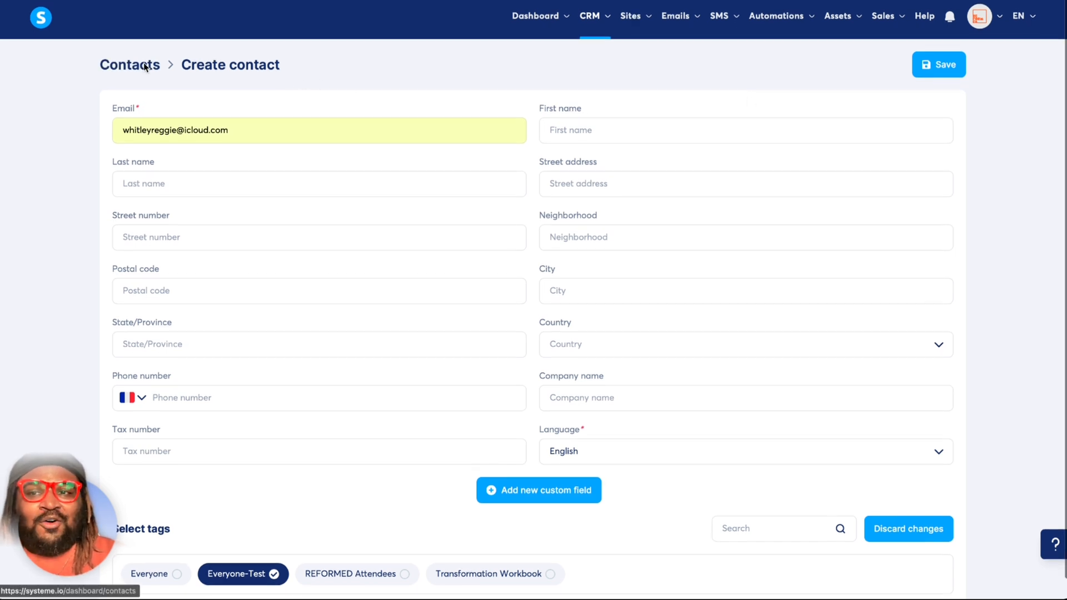
pyautogui.click(144, 65)
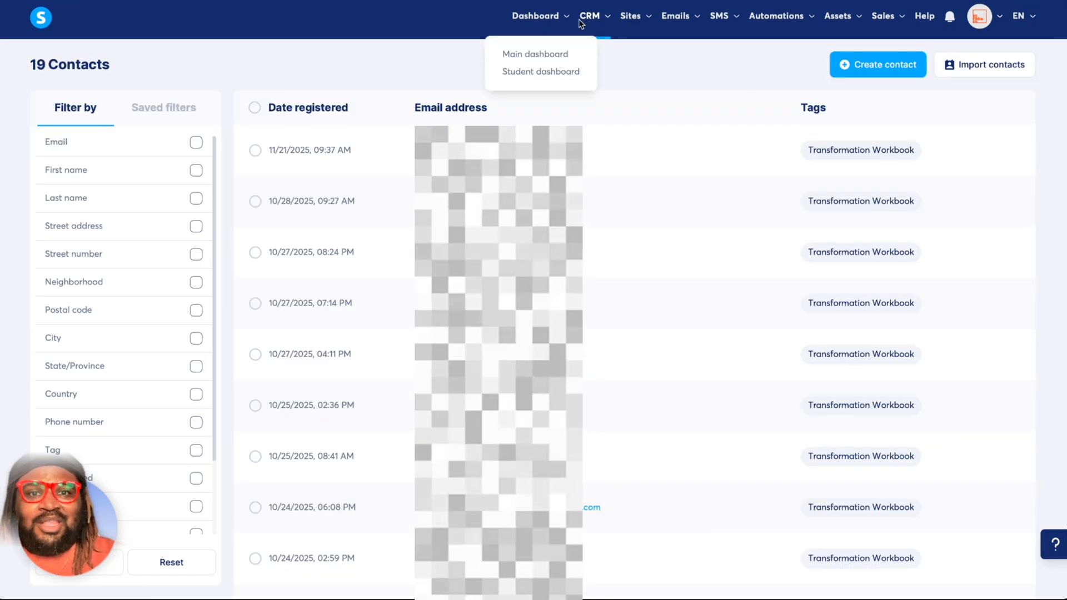
pyautogui.moveTo(582, 21)
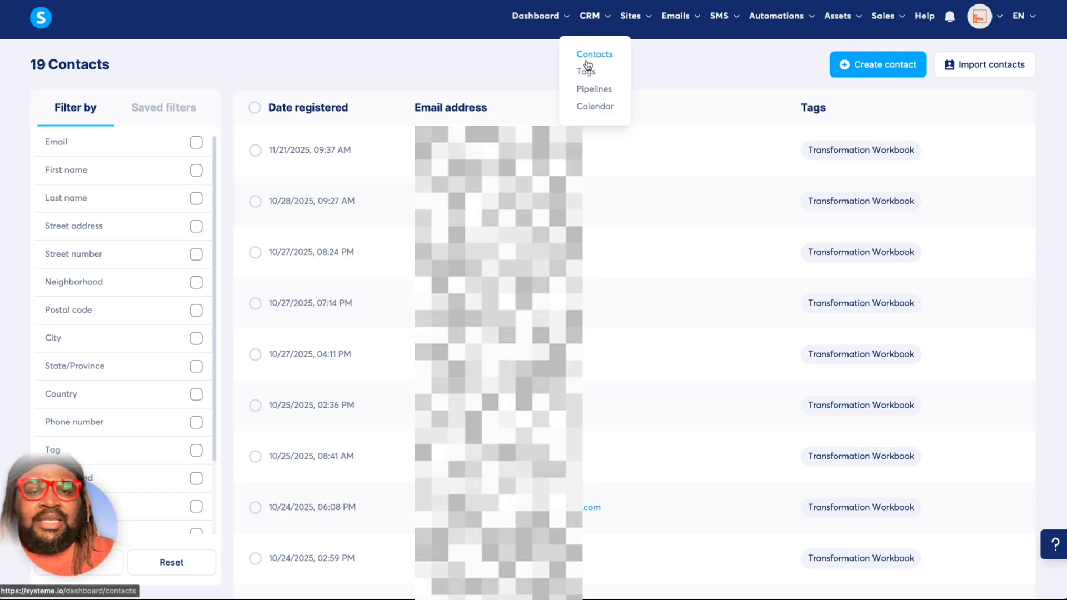
pyautogui.click(586, 71)
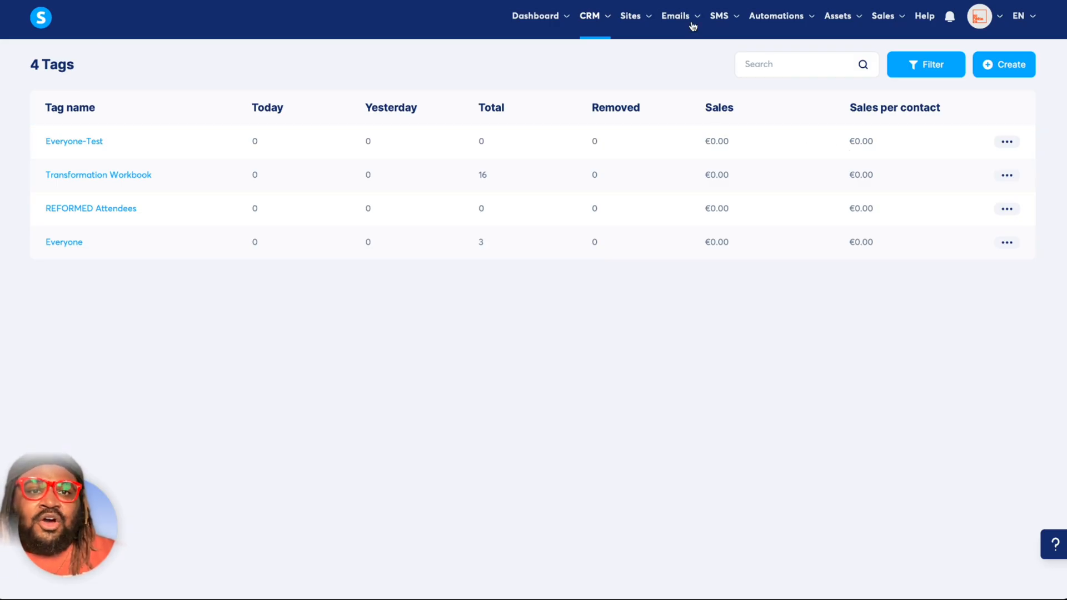
# Open the Test newsletter and replace the included Everyone tag with Everyone-Test in its contacts settings.
pyautogui.moveTo(693, 27)
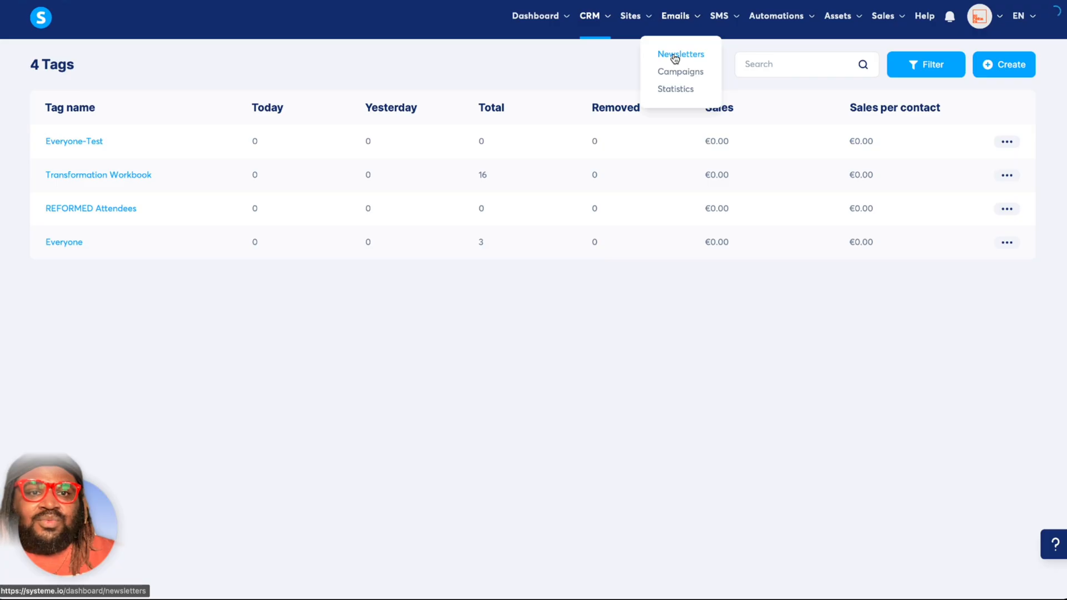
pyautogui.click(675, 56)
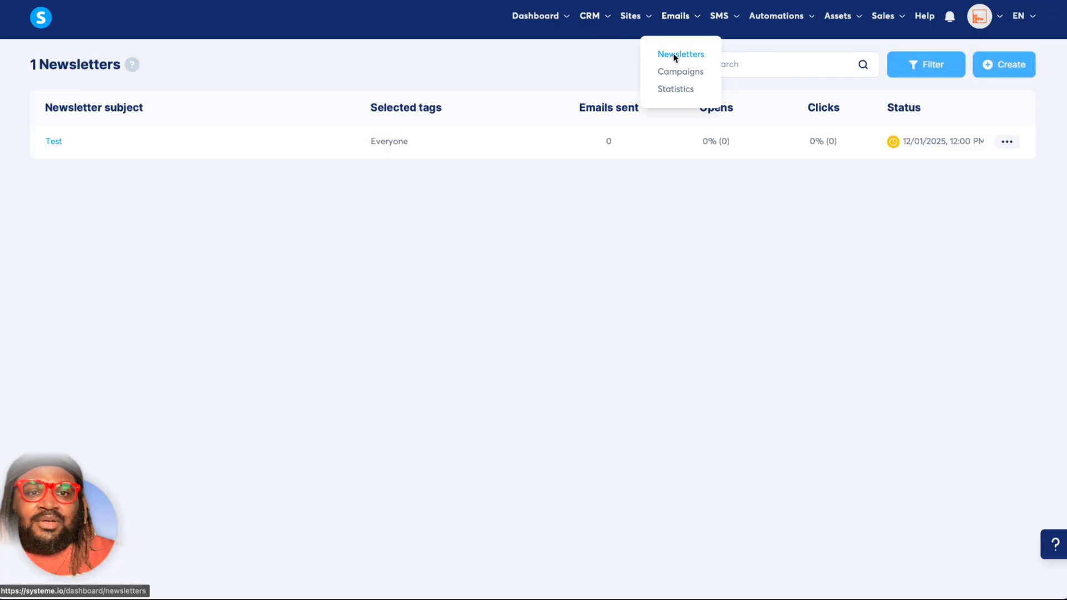
pyautogui.click(54, 141)
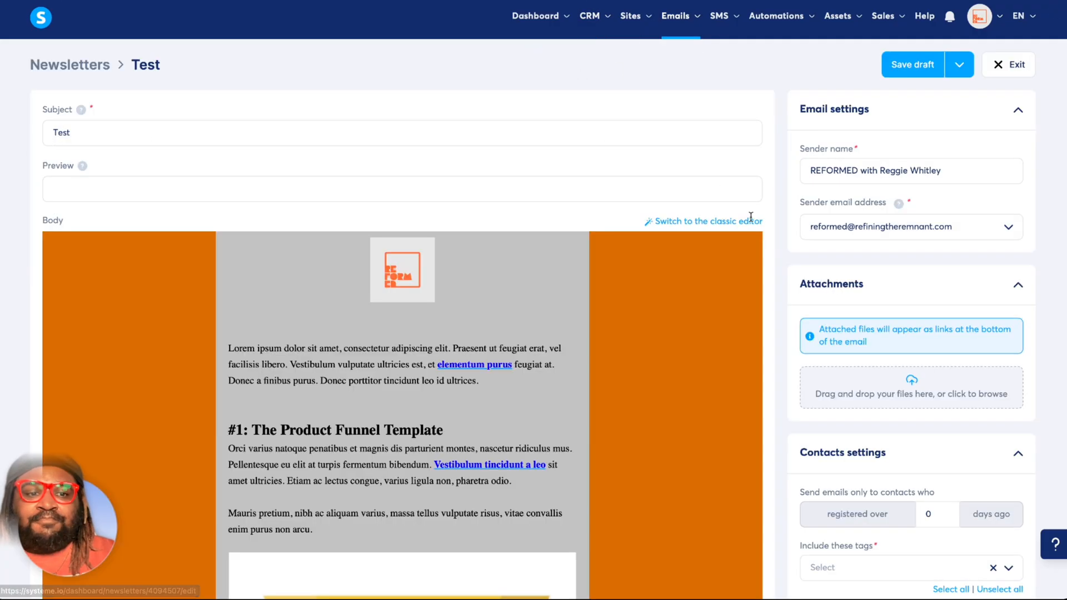
pyautogui.scroll(-8, 882, 309)
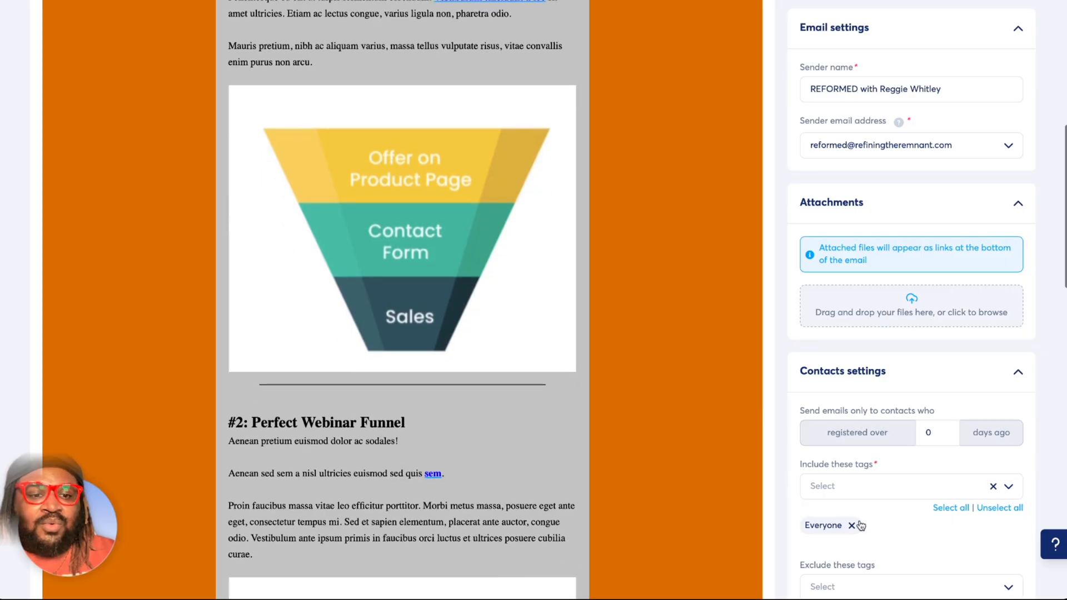
pyautogui.click(1009, 487)
pyautogui.click(895, 412)
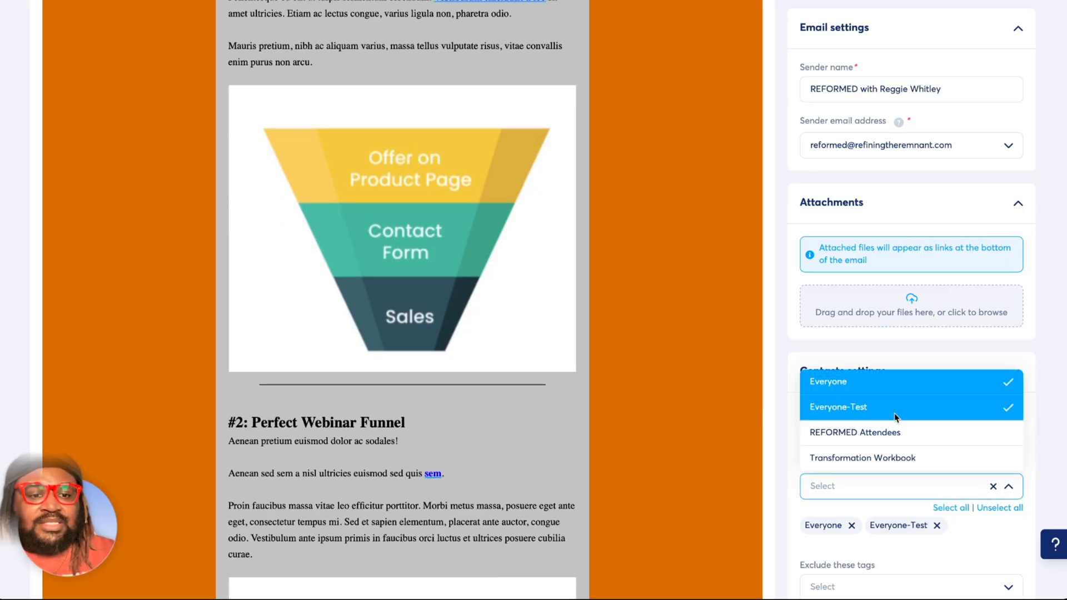
pyautogui.click(852, 526)
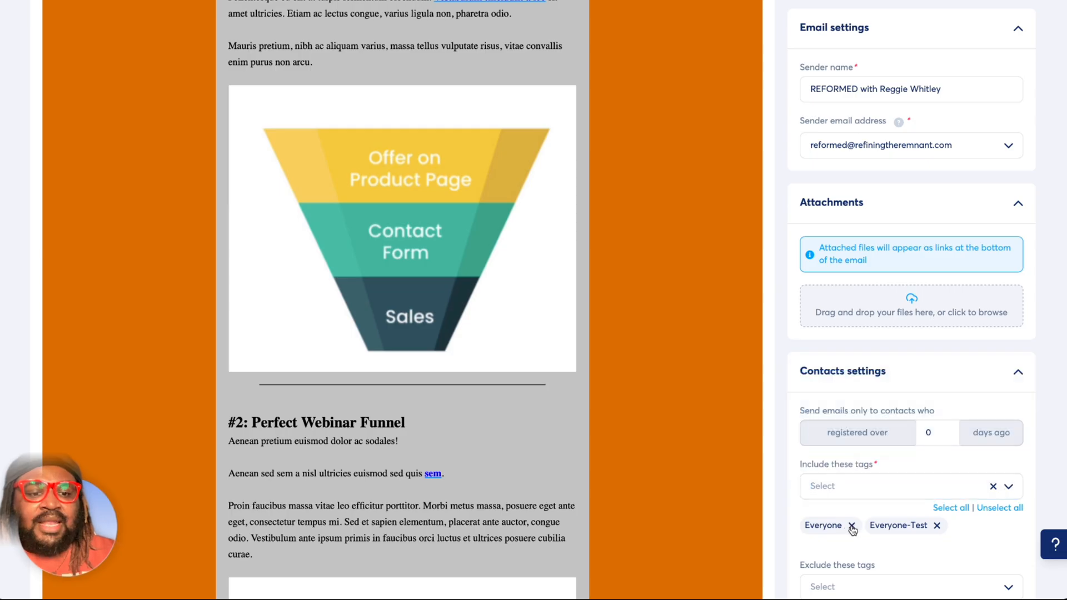
pyautogui.click(852, 527)
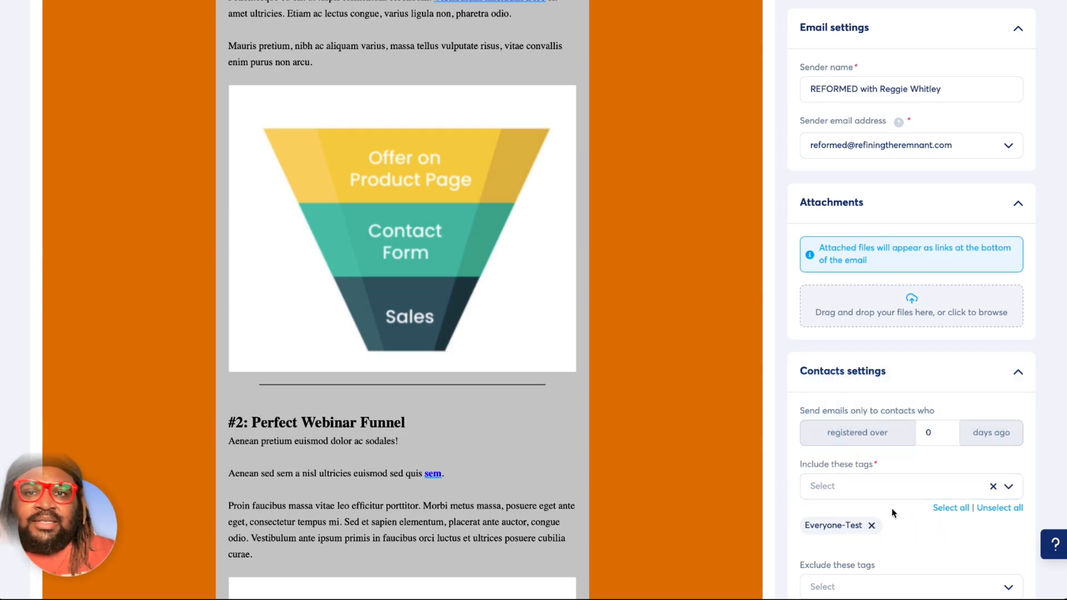
# Exclude the REFORMED Attendees tag in the newsletter's contacts settings.
pyautogui.scroll(-2, 912, 519)
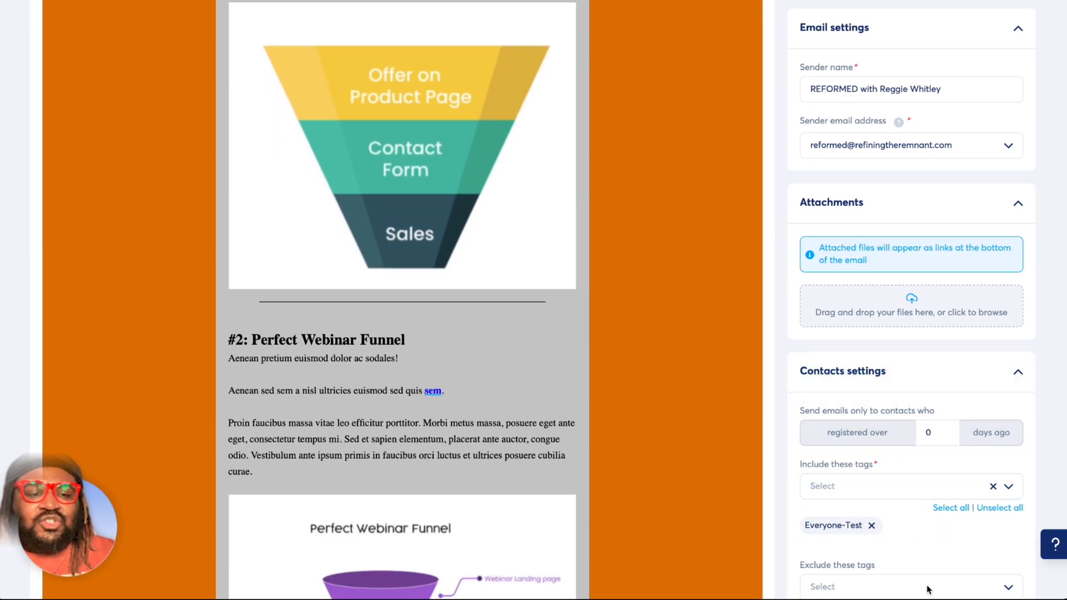
pyautogui.click(930, 590)
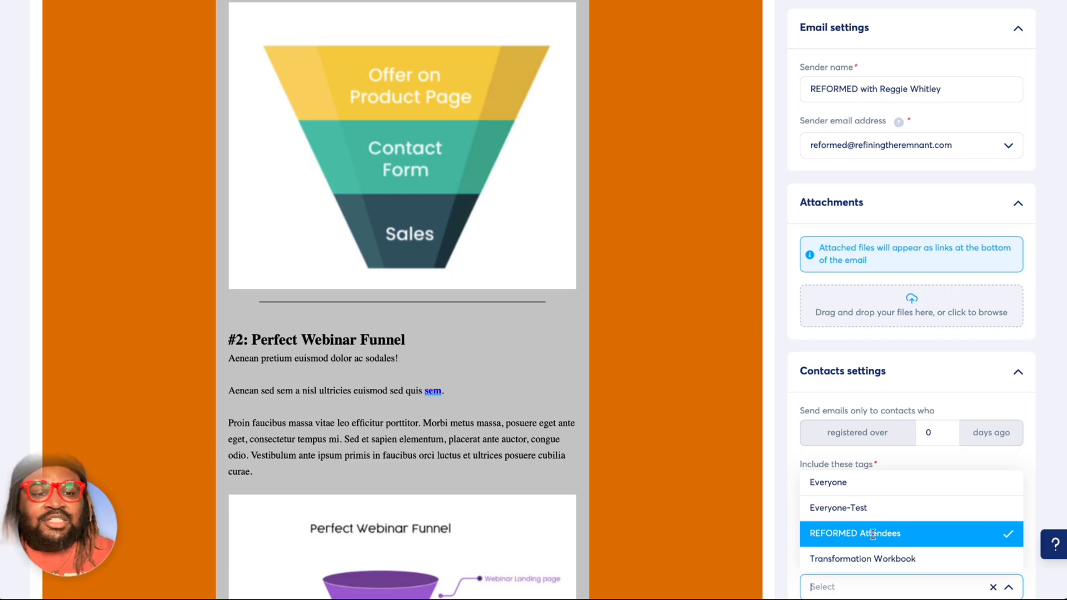
pyautogui.click(791, 534)
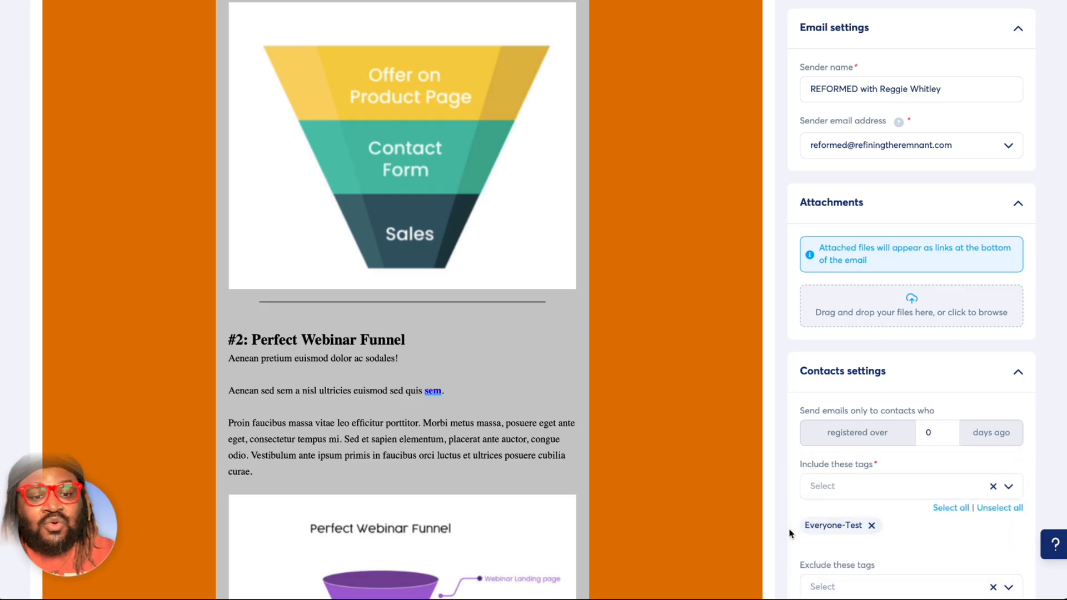
pyautogui.scroll(-1, 838, 557)
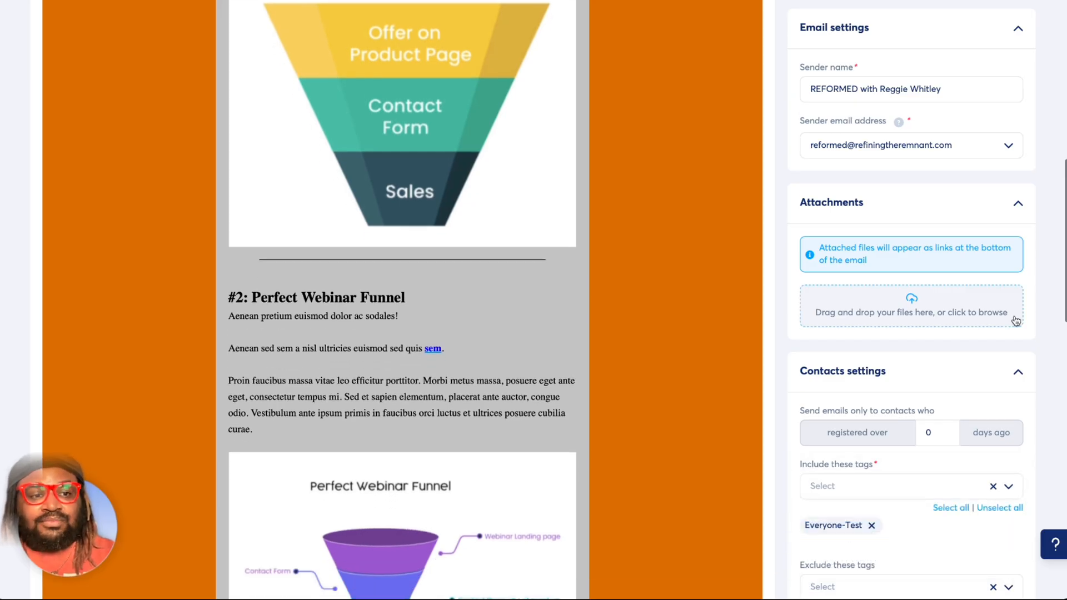
# Include all available tags and clear the excluded tags in the Test newsletter's contacts settings.
pyautogui.scroll(-5, 1049, 287)
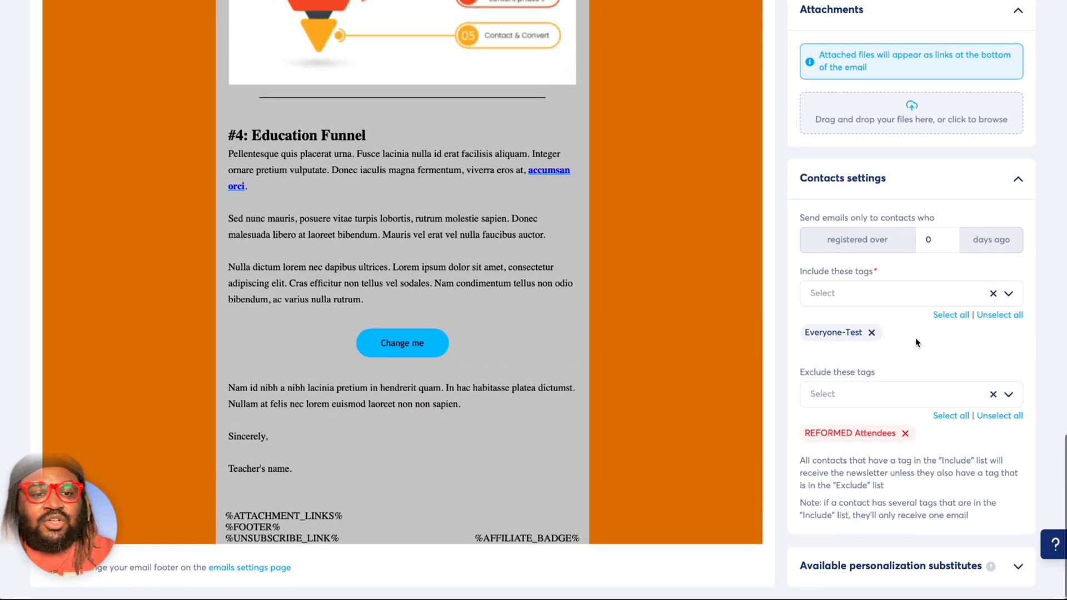
pyautogui.scroll(1, 917, 340)
pyautogui.scroll(-1, 895, 390)
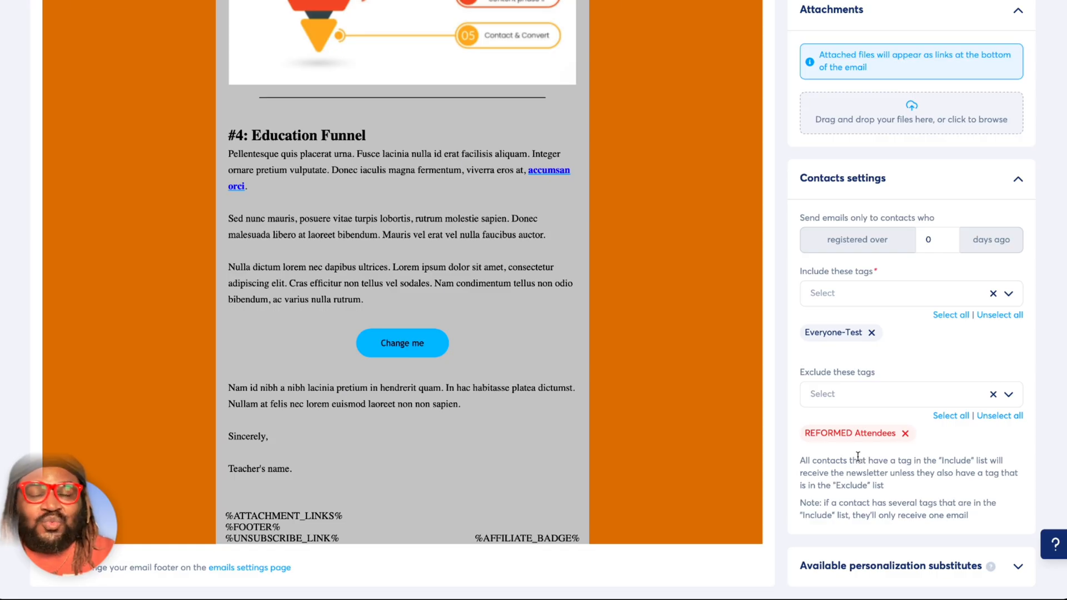
pyautogui.click(1008, 293)
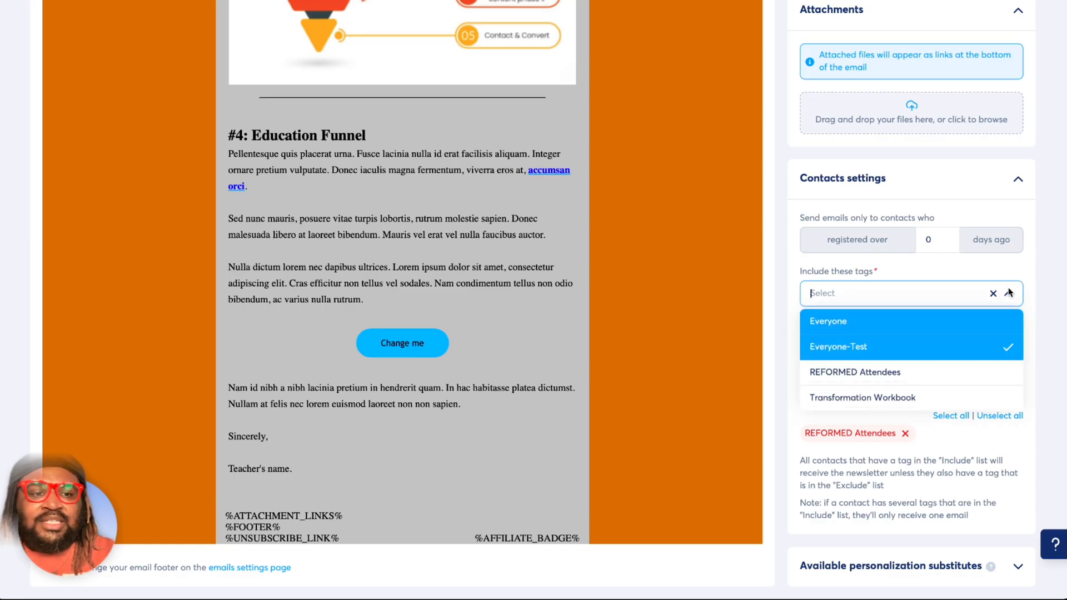
pyautogui.click(1008, 293)
pyautogui.click(952, 315)
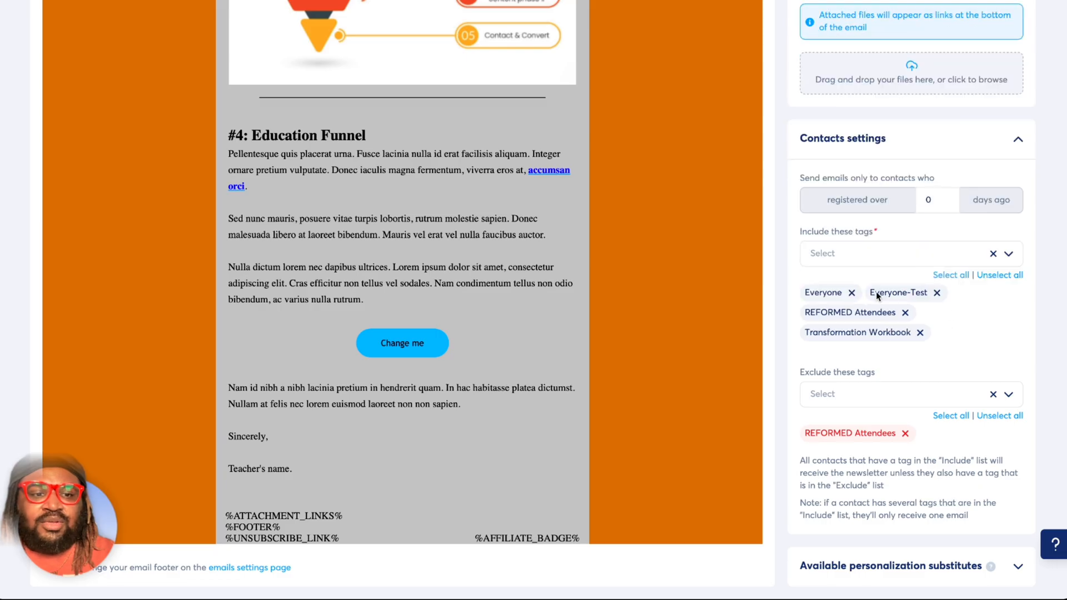
pyautogui.click(999, 400)
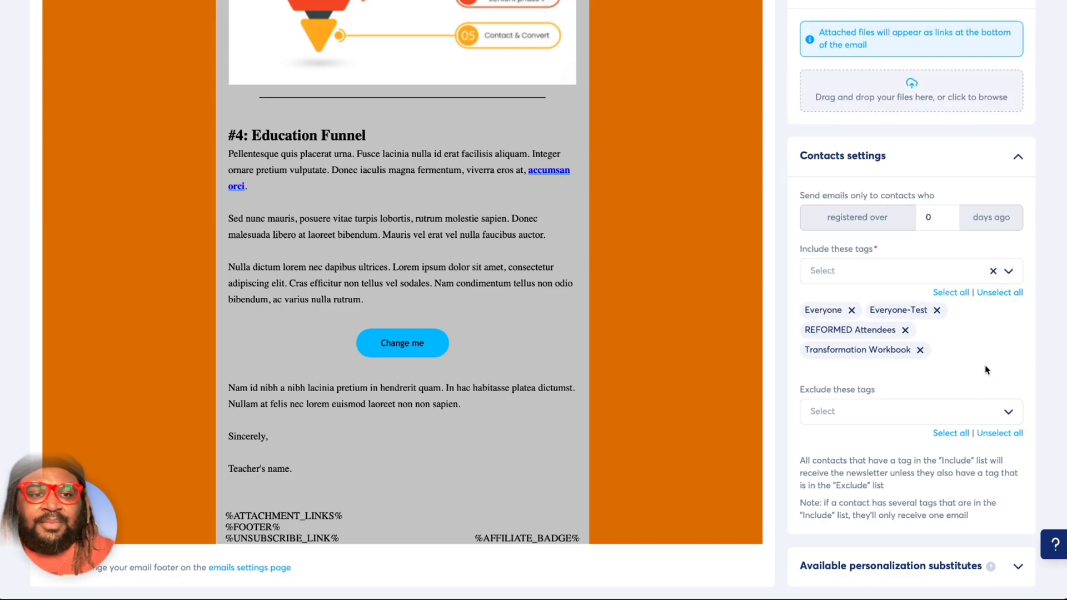
pyautogui.scroll(15, 985, 370)
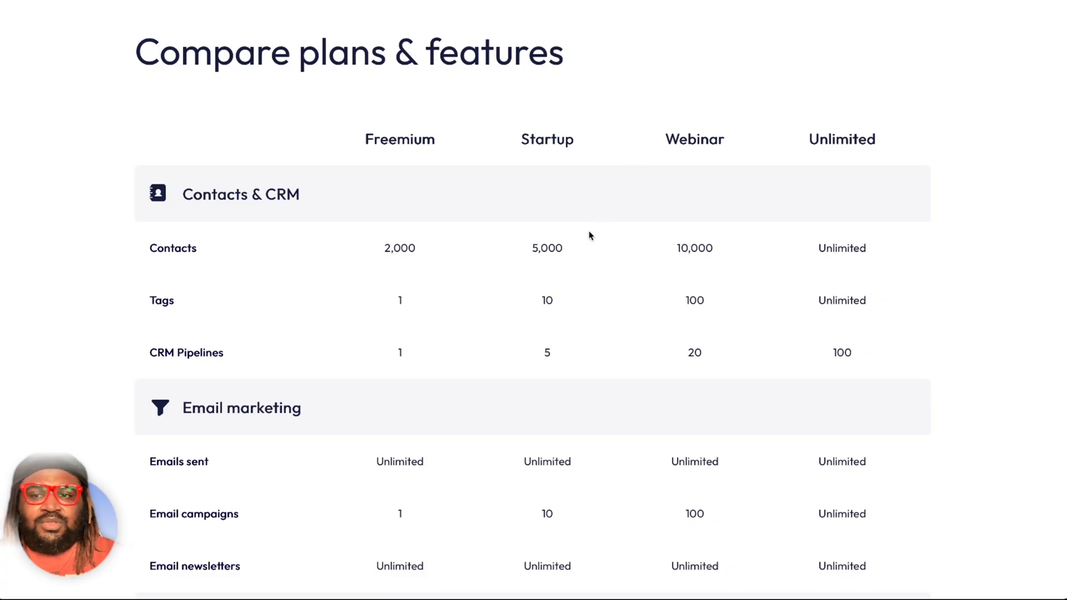
# Check the automation limits in the plan comparison, and open the automation rules list with Workflows in a separate tab.
pyautogui.scroll(-6, 590, 233)
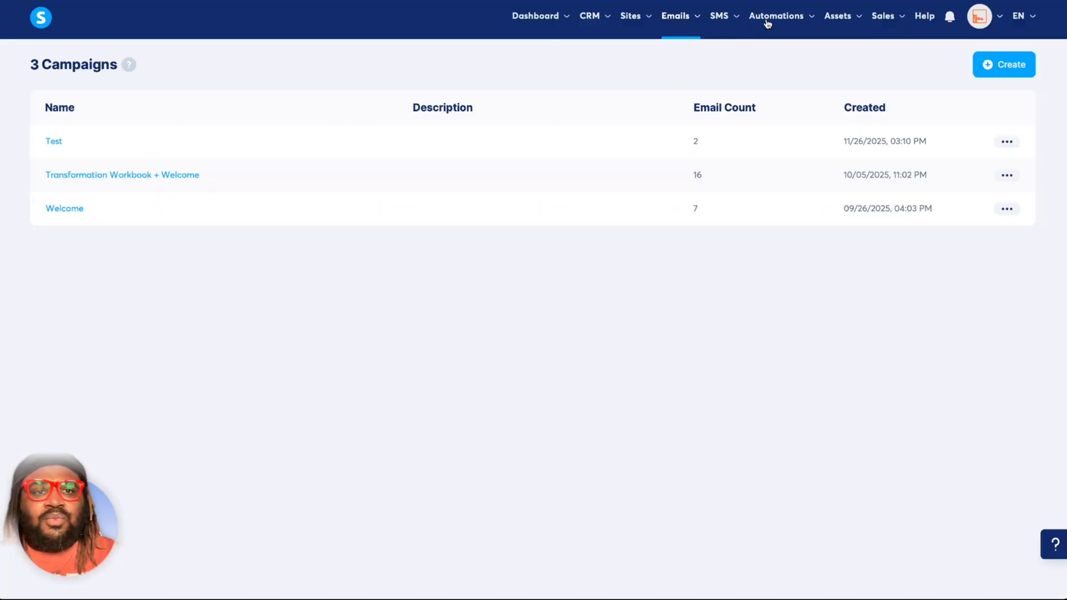
pyautogui.moveTo(780, 18)
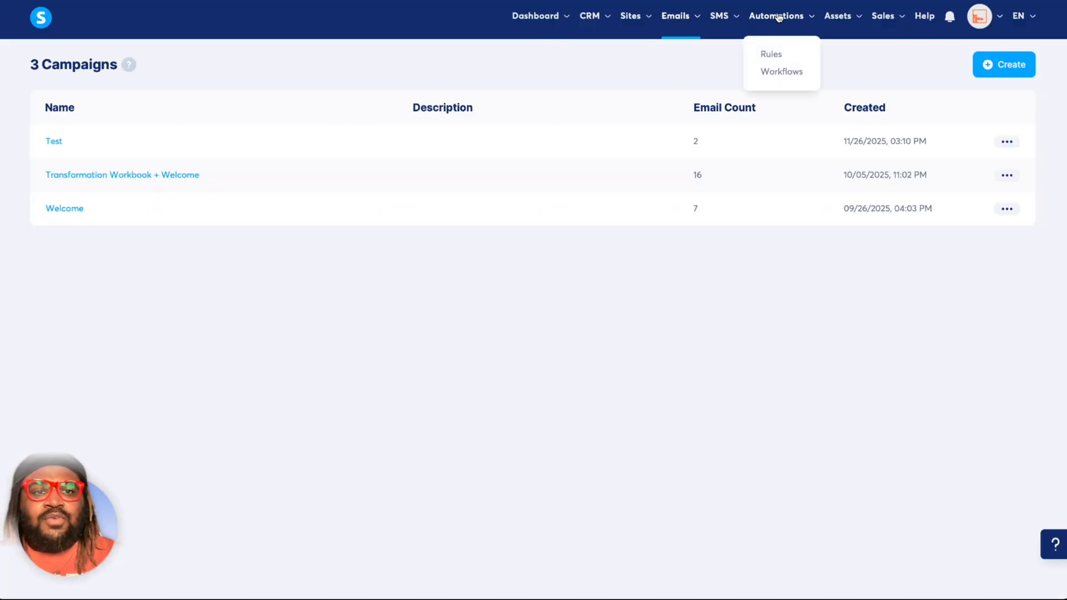
pyautogui.click(771, 54)
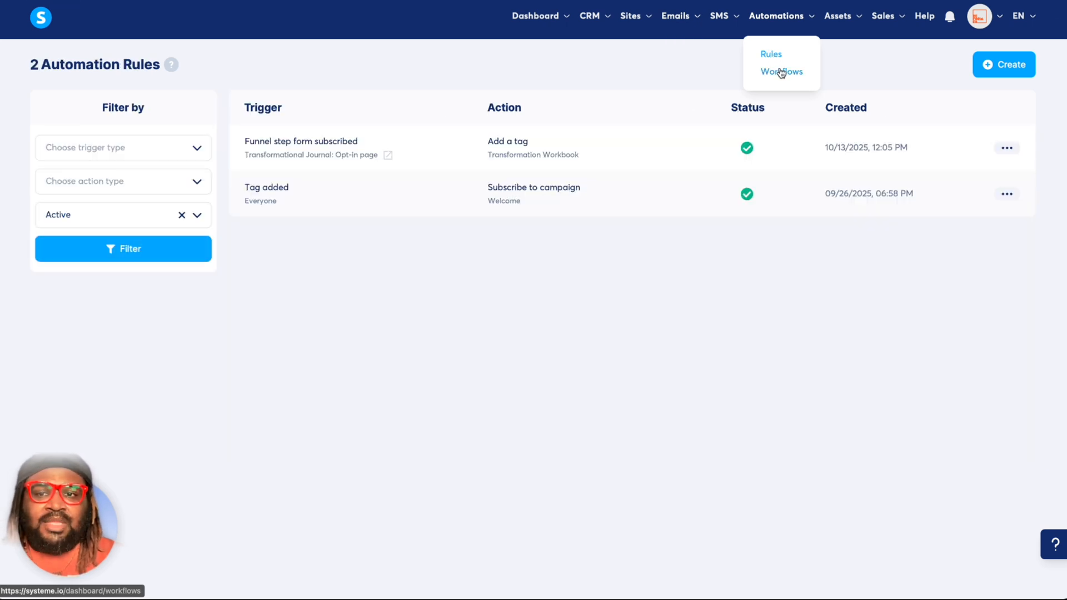
pyautogui.rightClick(782, 72)
pyautogui.click(789, 76)
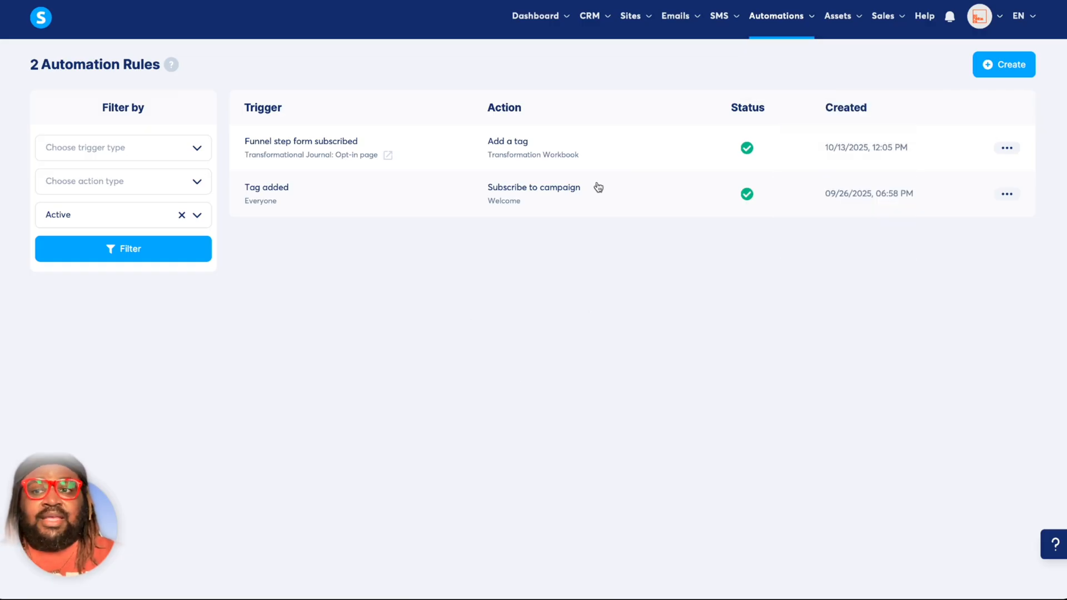
# Open the funnel form subscription rule and view its Transformational Journal funnel's live sales page, following the free workbook download link.
pyautogui.moveTo(793, 25)
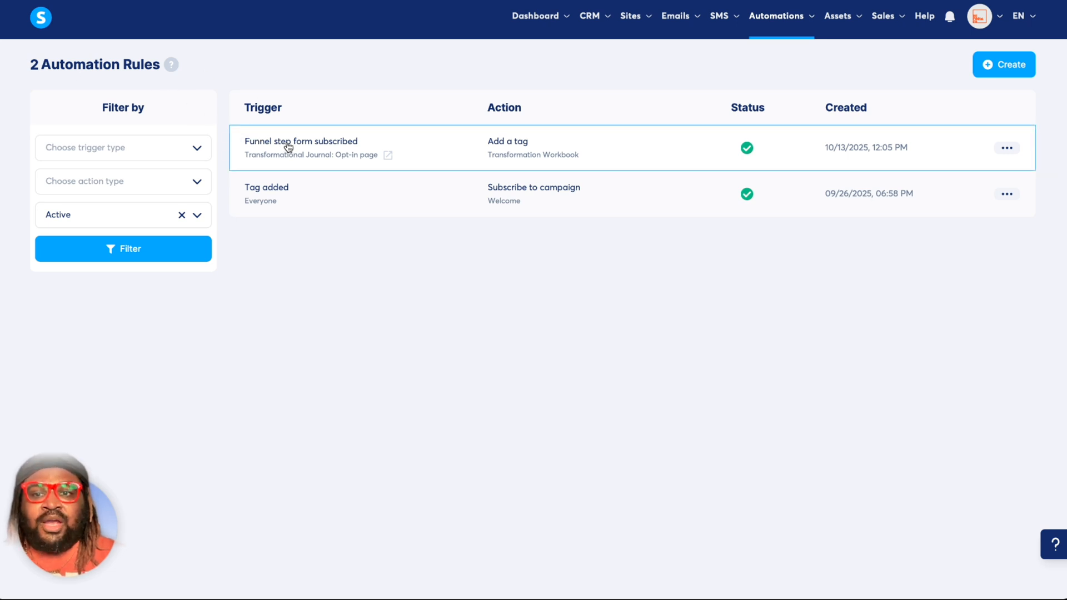
pyautogui.click(310, 144)
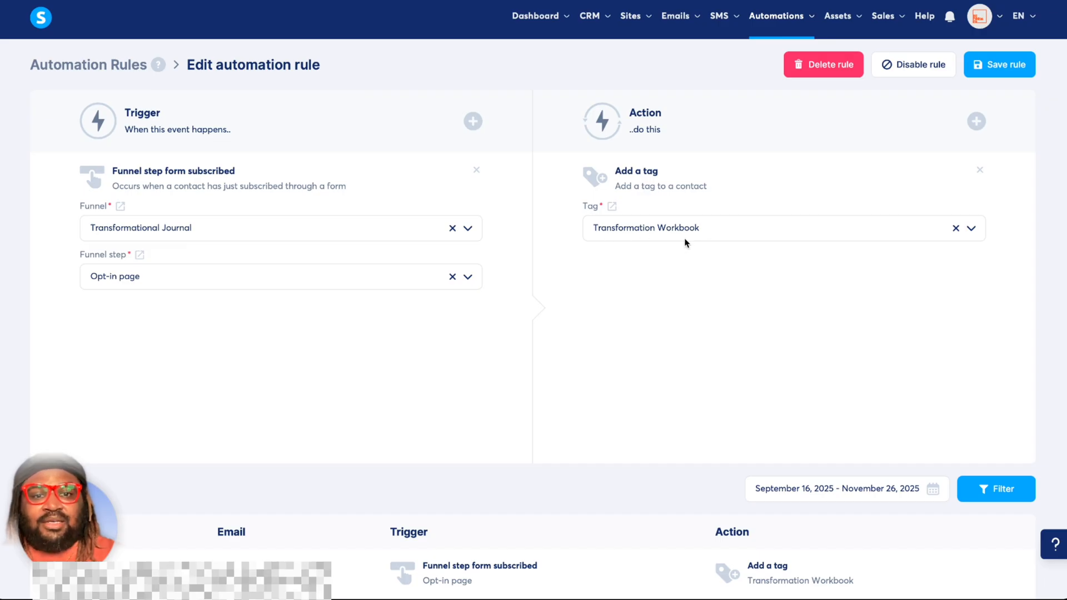
pyautogui.click(121, 208)
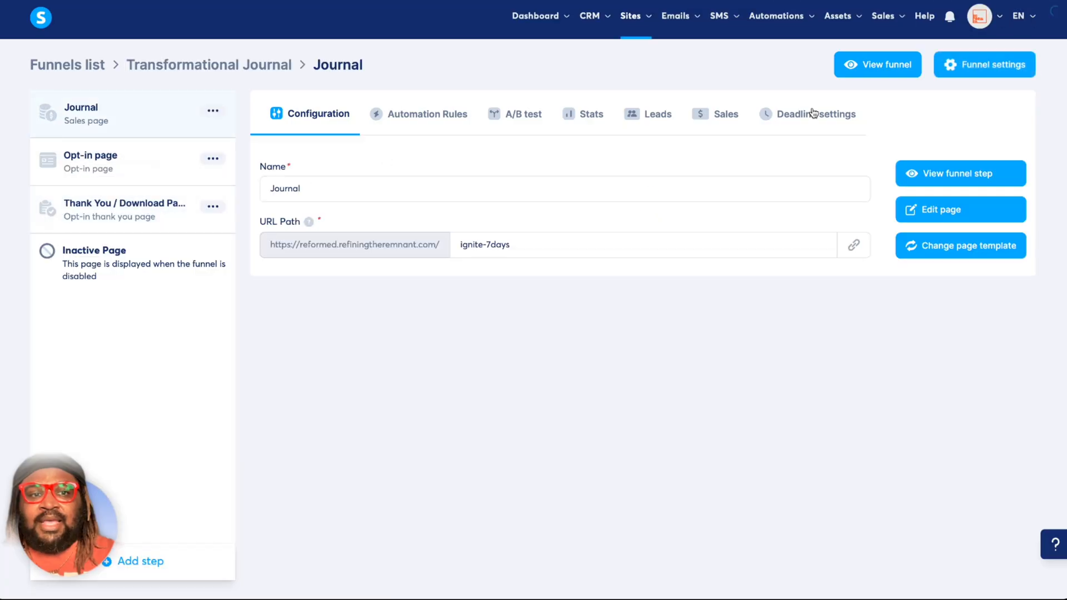
pyautogui.click(932, 175)
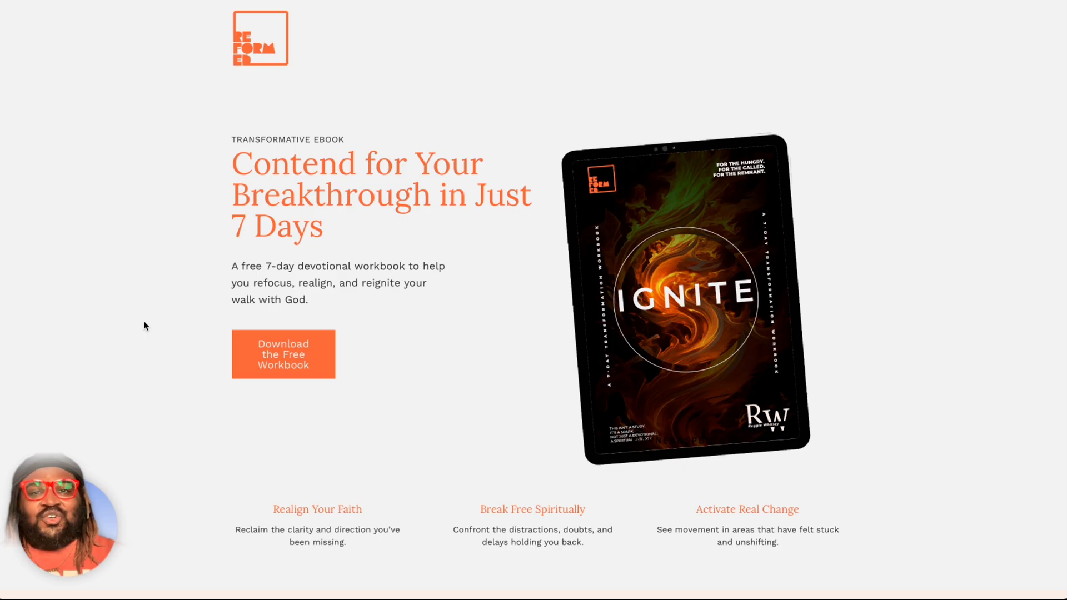
pyautogui.click(265, 358)
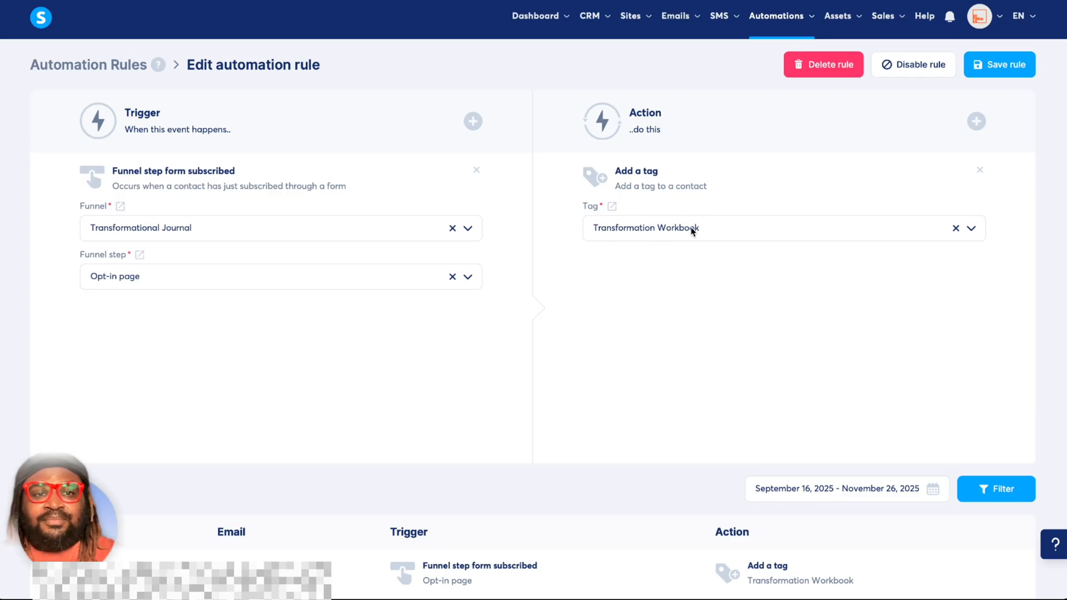
# Review the available actions for the Transformational Journal automation rule, and close the list without adding one.
pyautogui.click(977, 122)
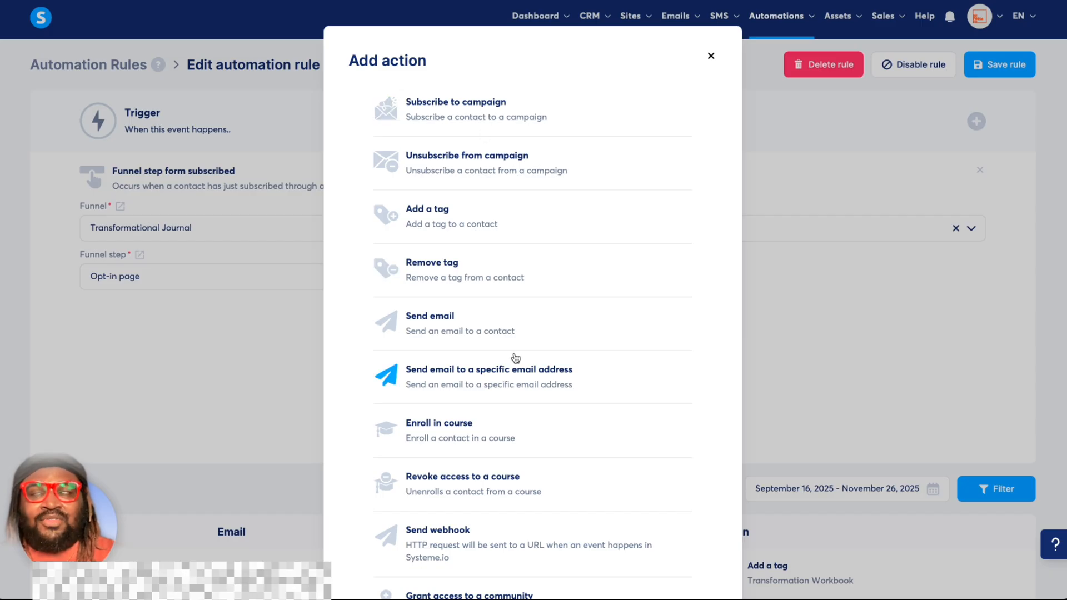
pyautogui.scroll(-3, 515, 358)
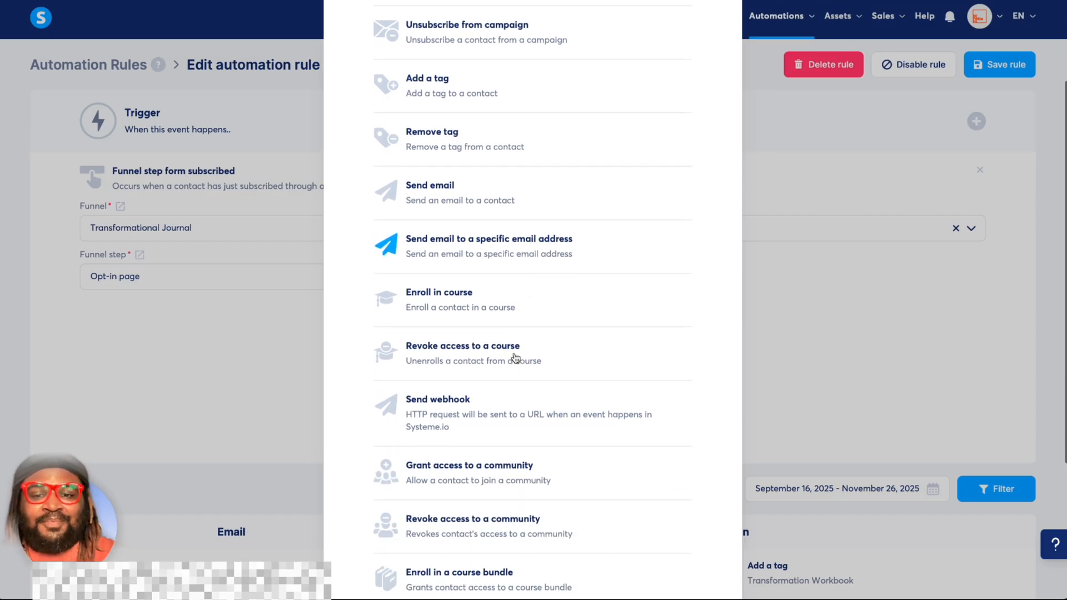
pyautogui.scroll(3, 515, 358)
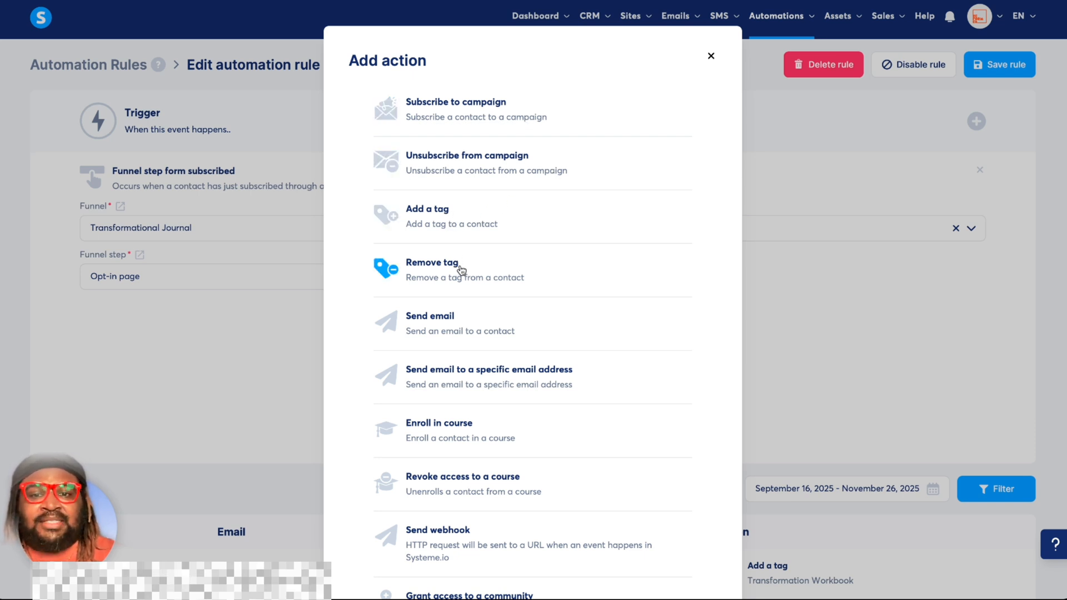
pyautogui.scroll(-1, 465, 273)
pyautogui.scroll(-2, 465, 273)
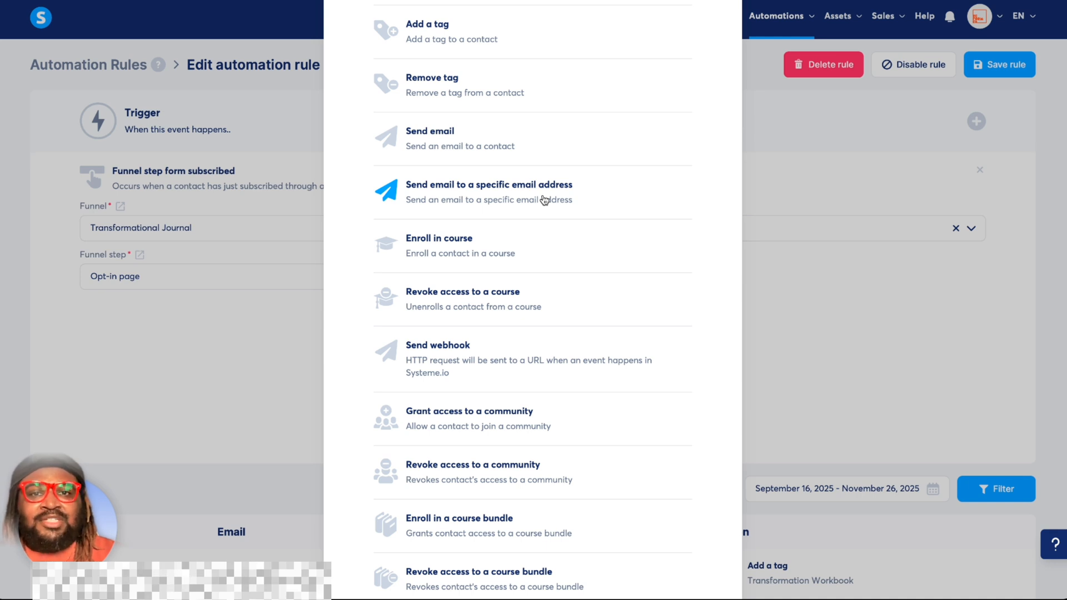
pyautogui.scroll(-2, 544, 200)
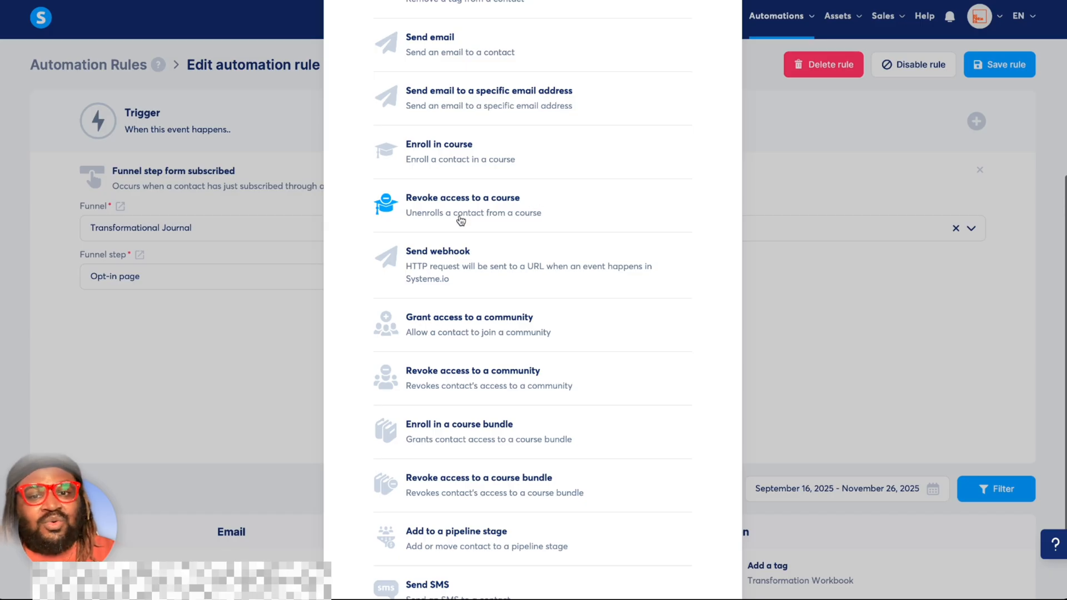
pyautogui.scroll(-1, 461, 221)
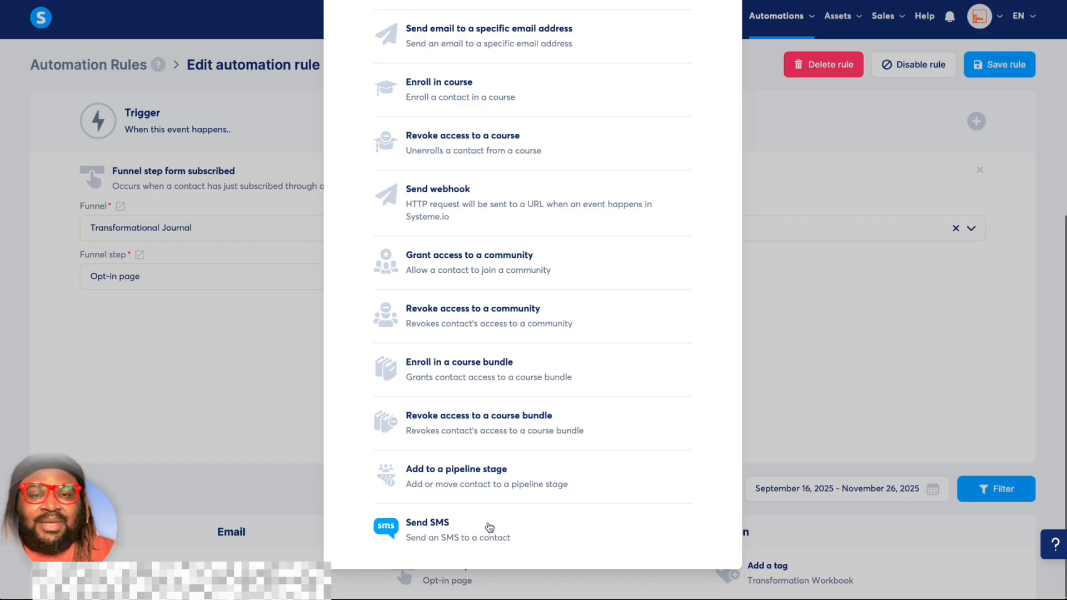
pyautogui.scroll(6, 486, 525)
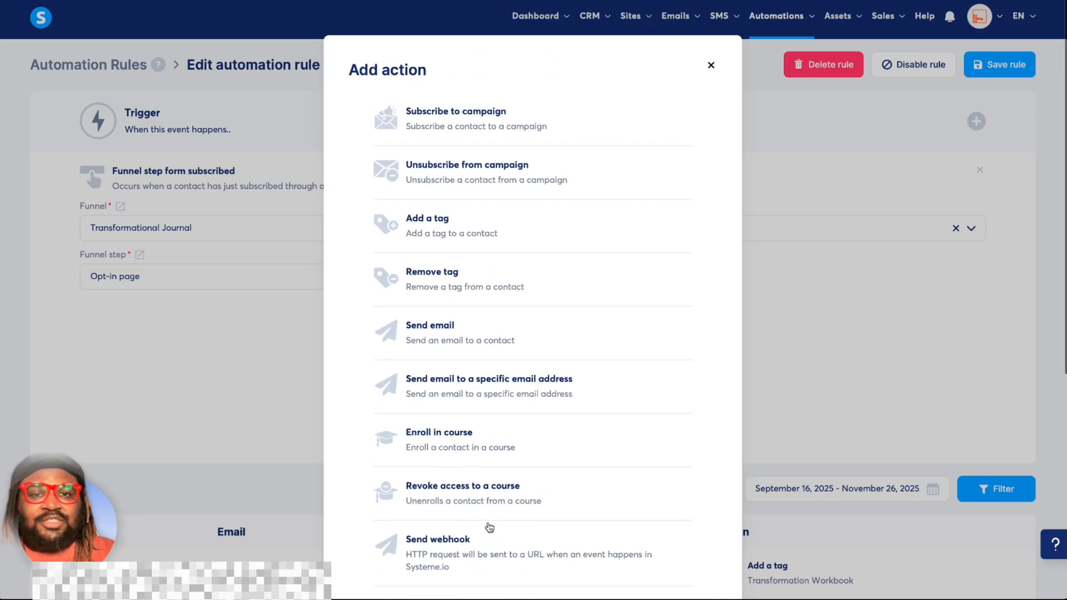
pyautogui.click(713, 58)
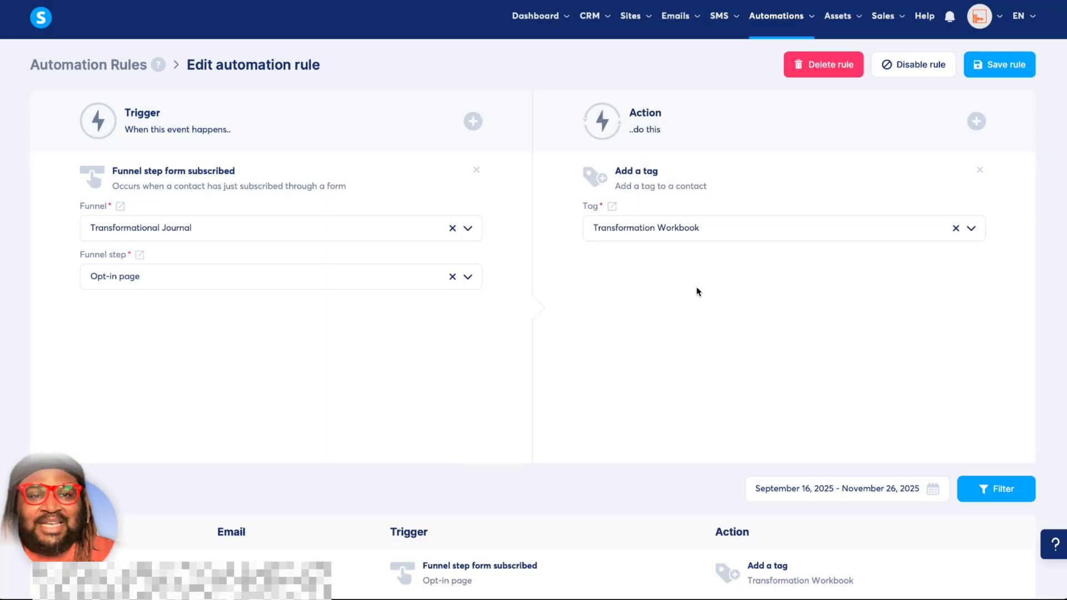
# Go to the workflows list and open the Testing workflow.
pyautogui.moveTo(773, 26)
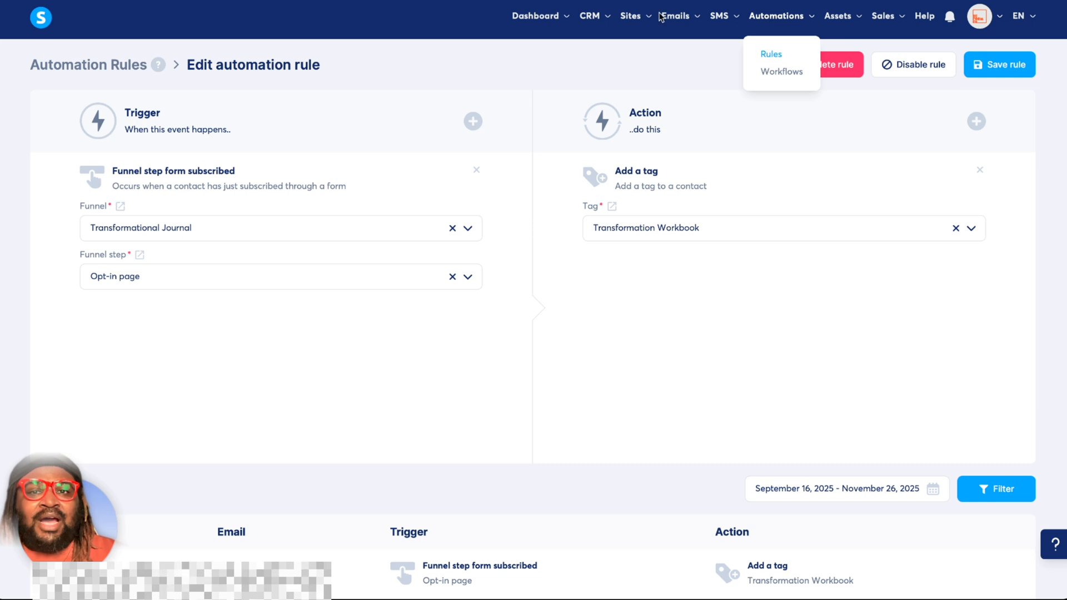
pyautogui.click(782, 71)
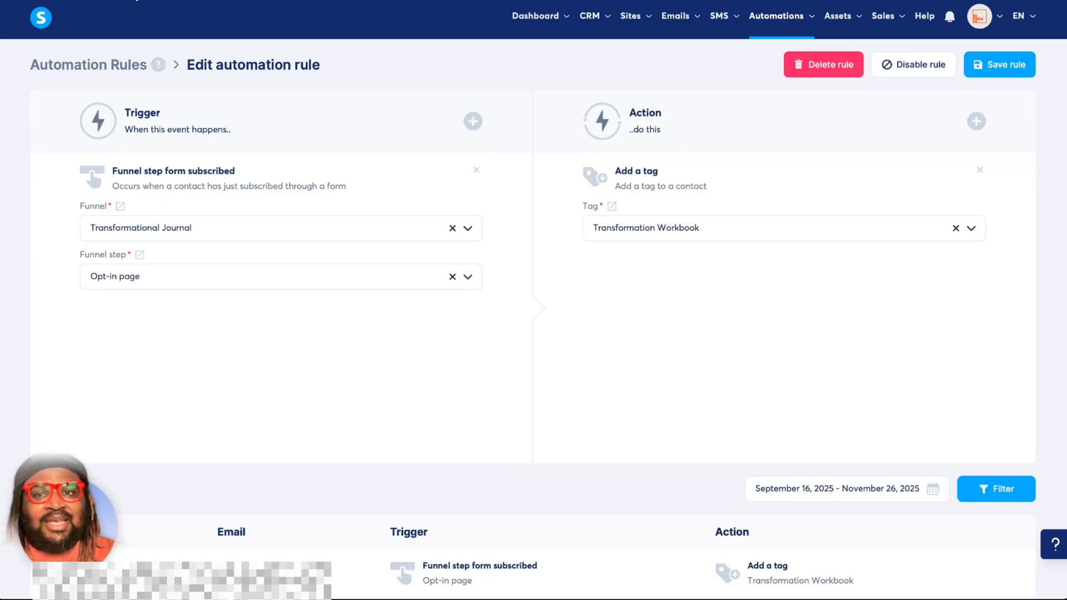
pyautogui.click(977, 122)
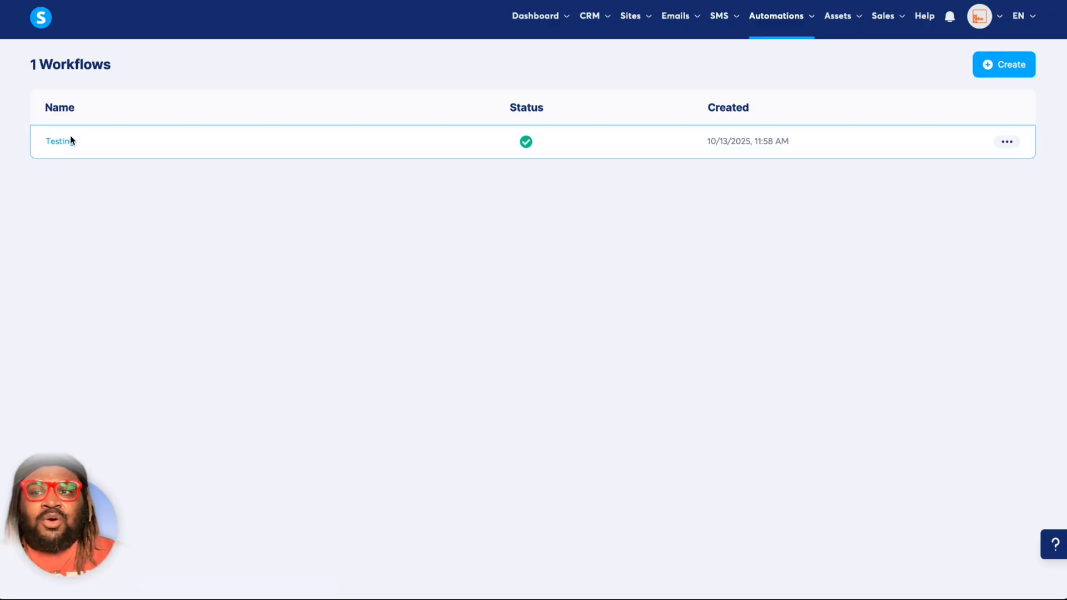
pyautogui.click(74, 144)
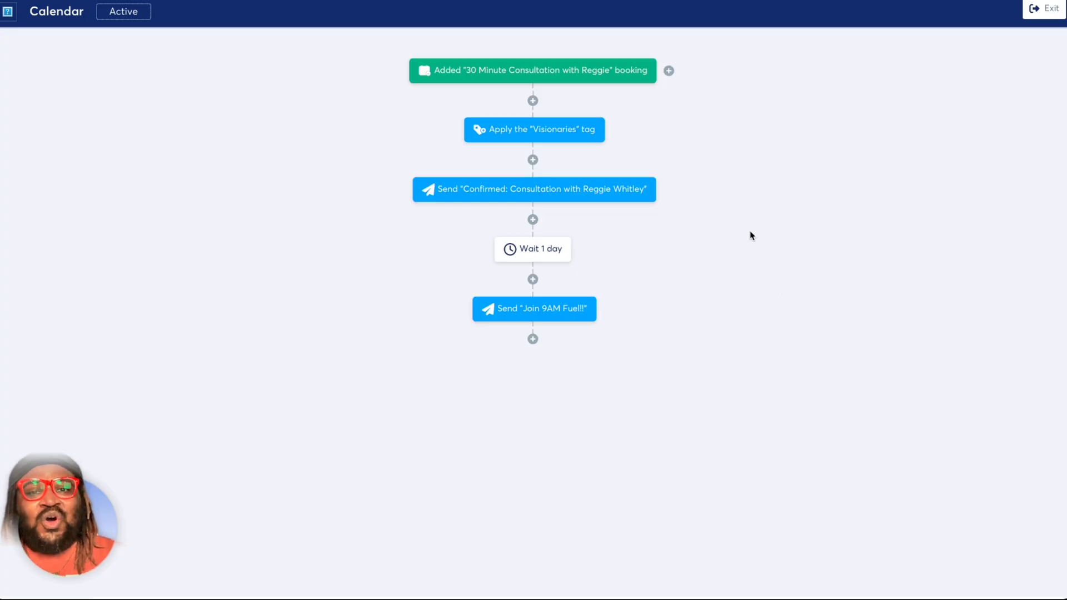
# Review the Calendar workflow's consultation confirmation email, including its first_name placeholder and consultation tips, and exit without saving.
pyautogui.moveTo(475, 83)
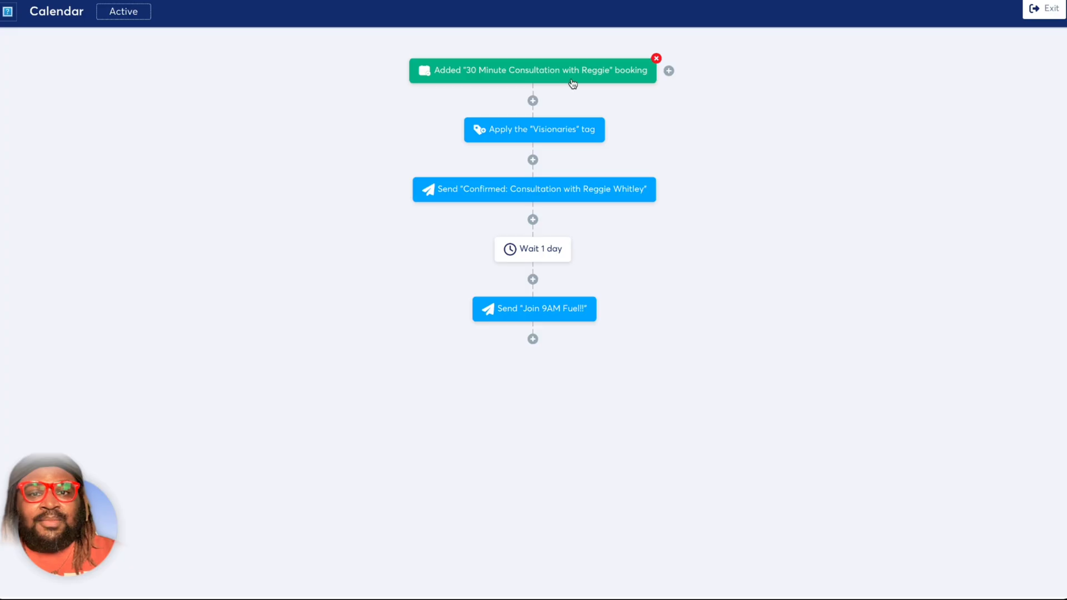
pyautogui.moveTo(585, 142)
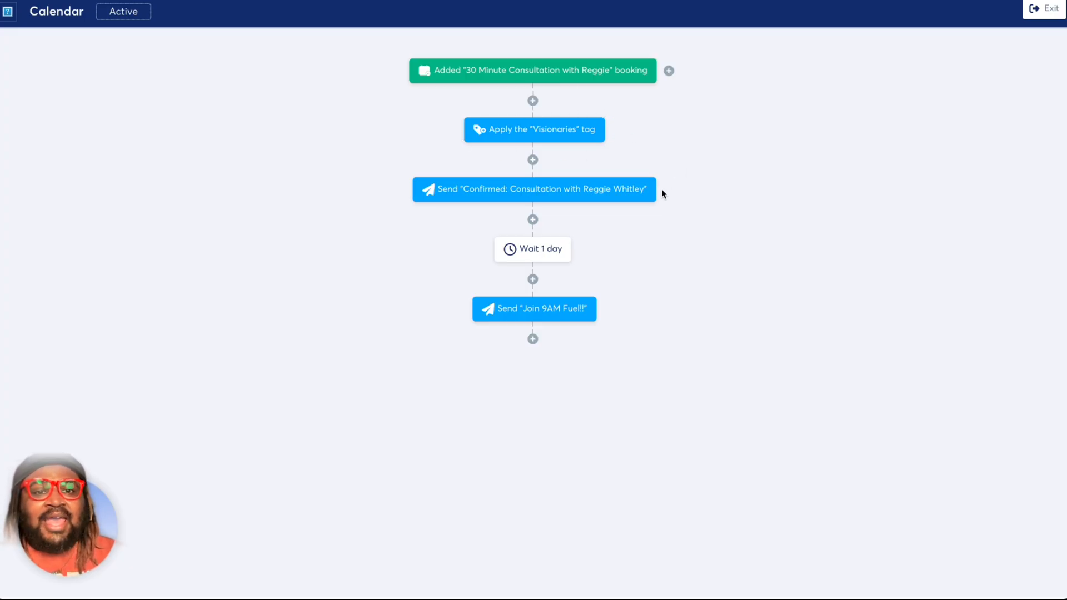
pyautogui.click(521, 189)
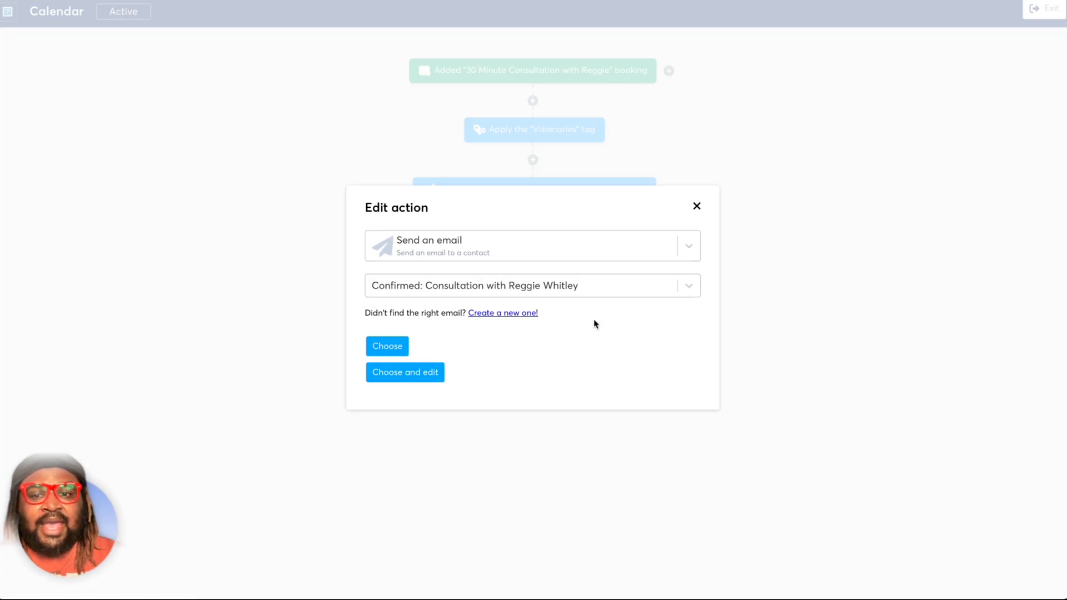
pyautogui.click(432, 372)
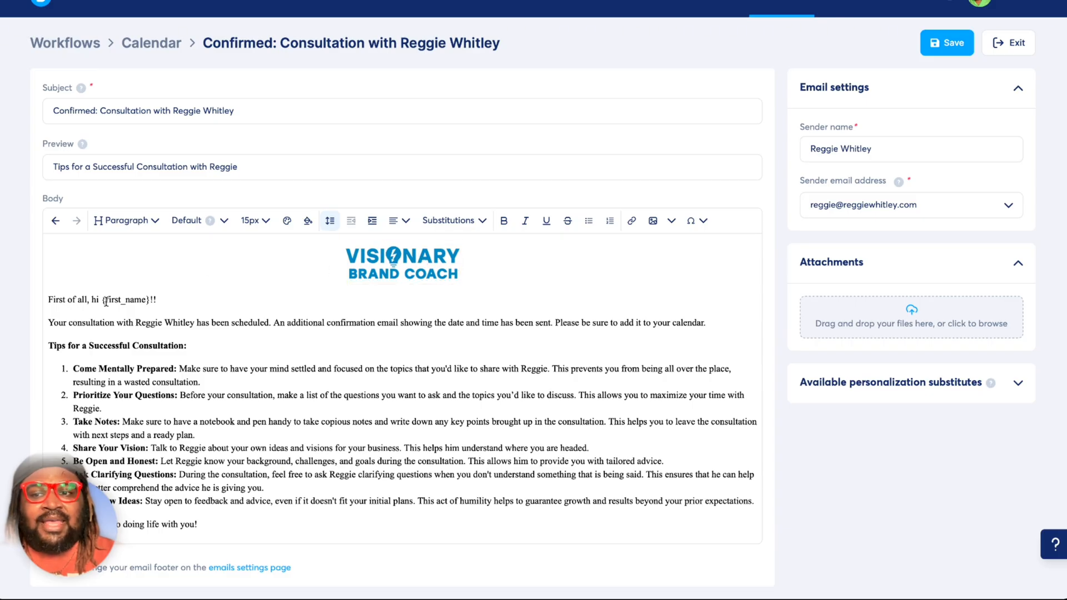
pyautogui.moveTo(103, 301); pyautogui.dragTo(150, 301)
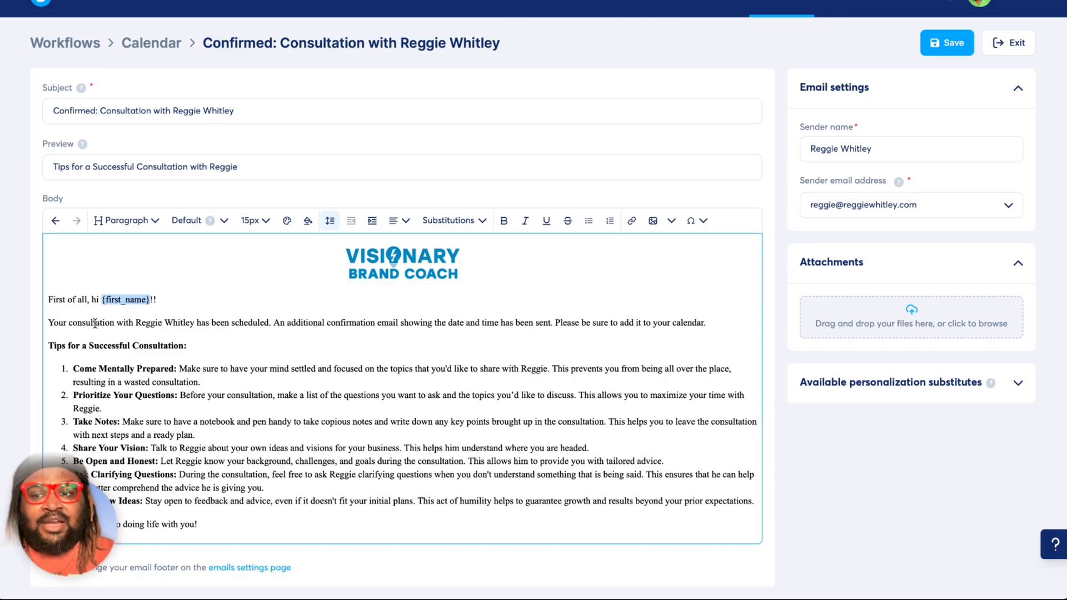
pyautogui.moveTo(93, 323); pyautogui.dragTo(372, 460)
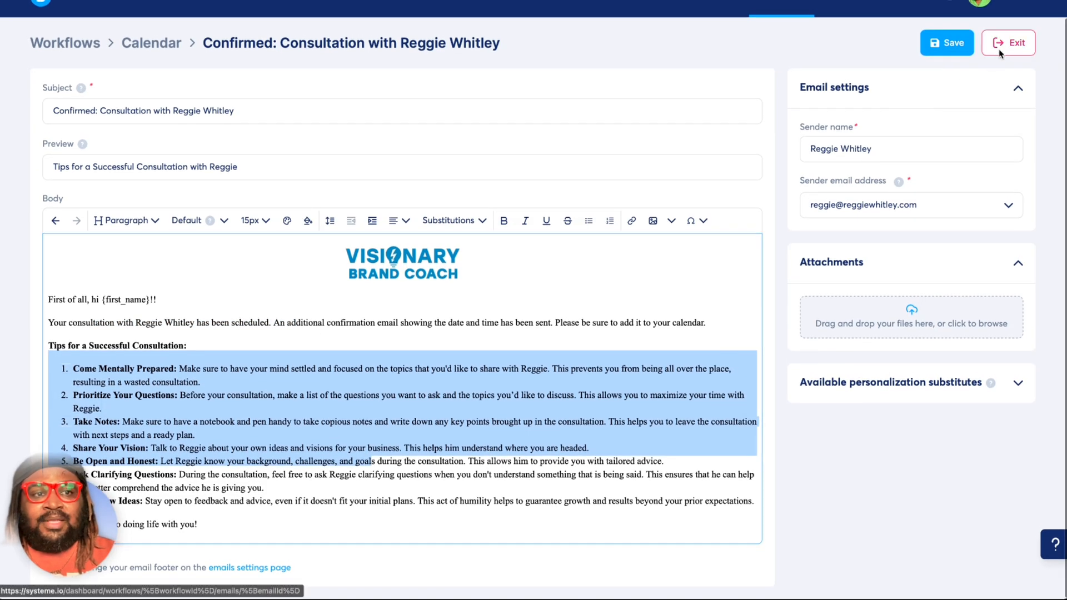
pyautogui.click(999, 51)
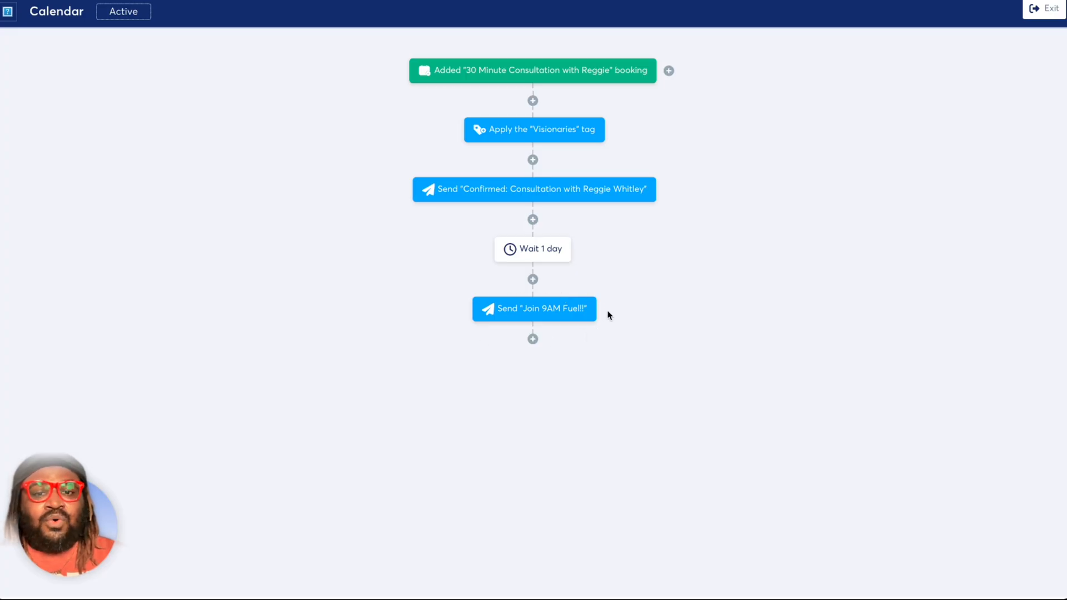
# Review the Calendar workflow's "Join 9AM Fuel!!" email, including its body text and sign-up link, and exit without saving.
pyautogui.click(533, 313)
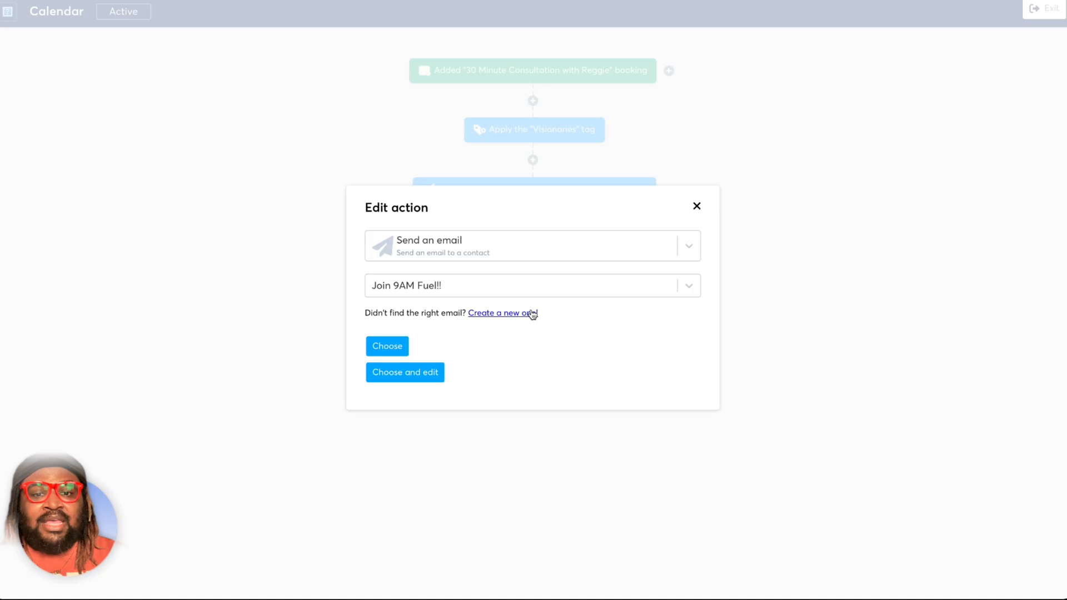
pyautogui.click(422, 382)
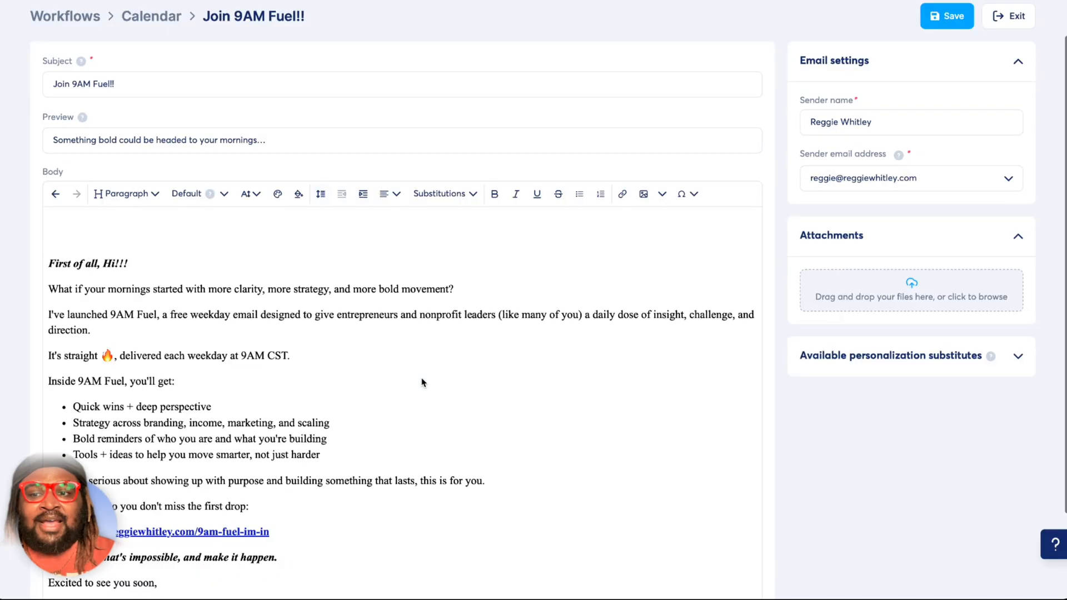
pyautogui.scroll(-4, 422, 381)
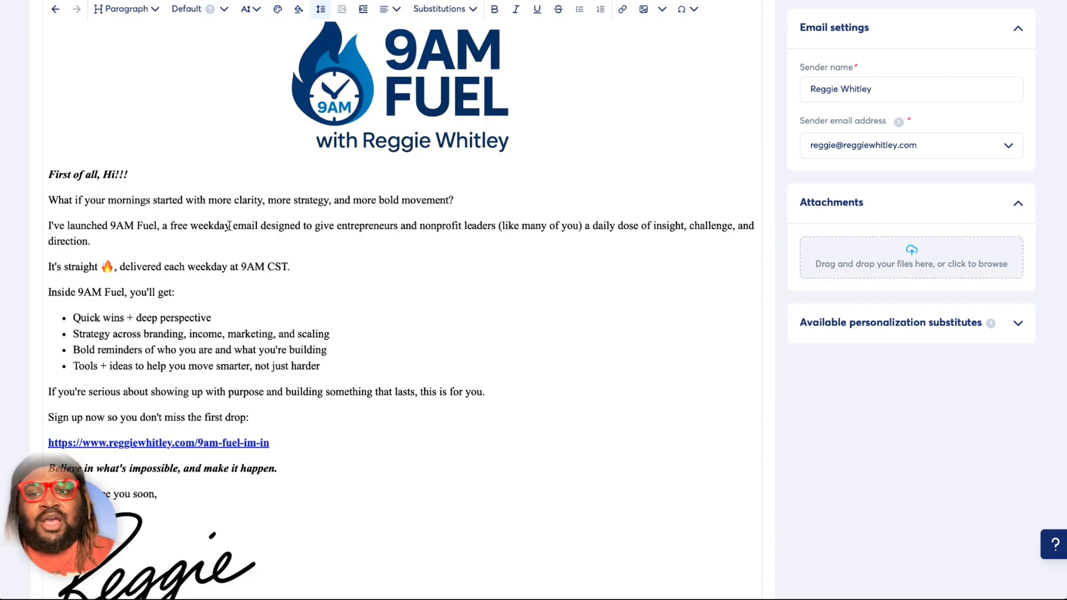
pyautogui.scroll(-3, 274, 230)
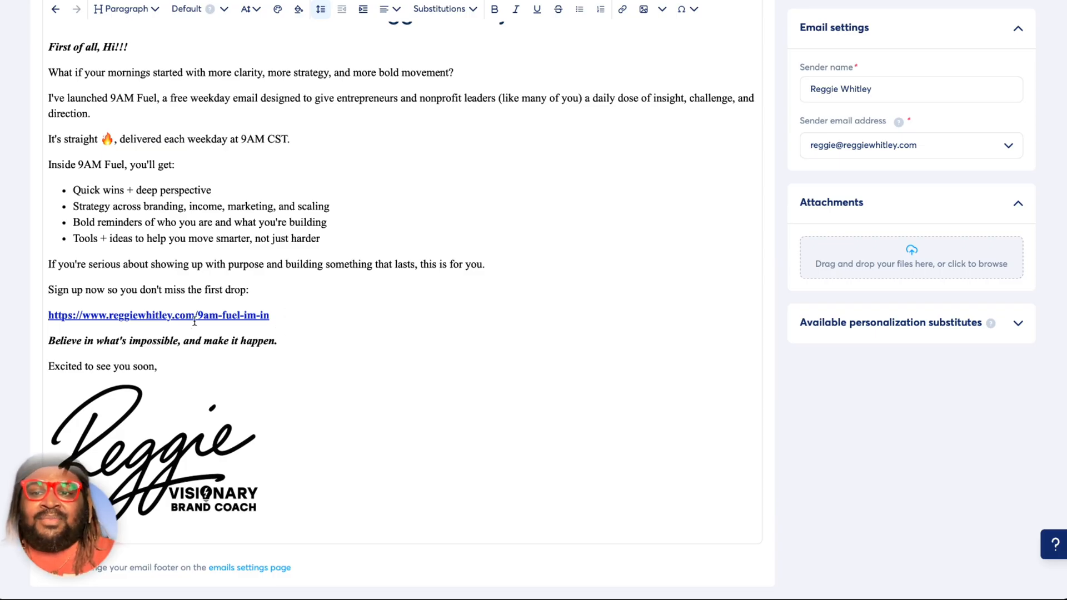
pyautogui.scroll(7, 383, 388)
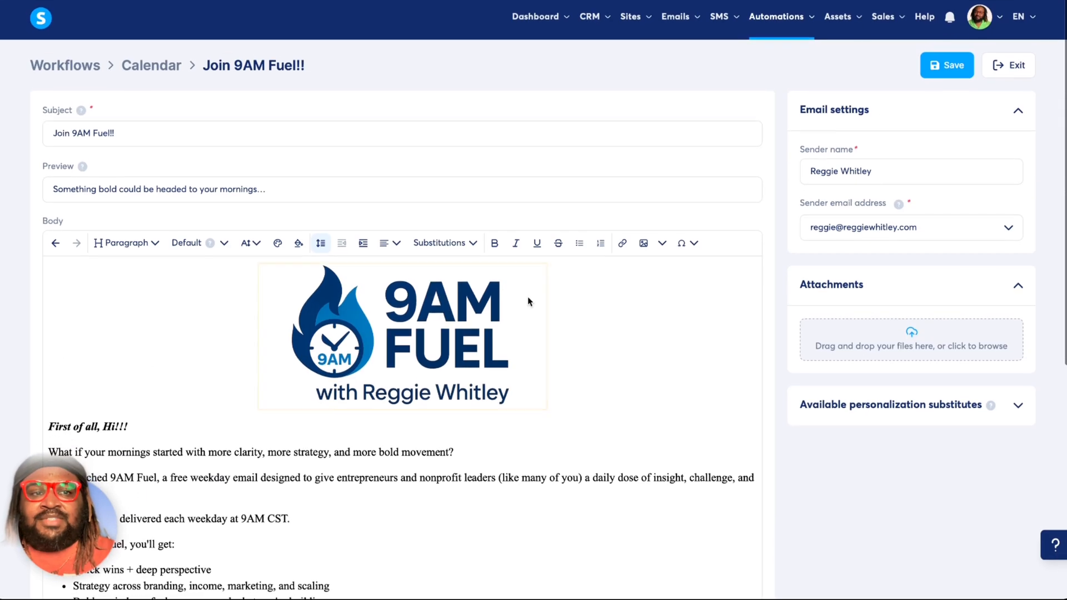
pyautogui.click(1014, 68)
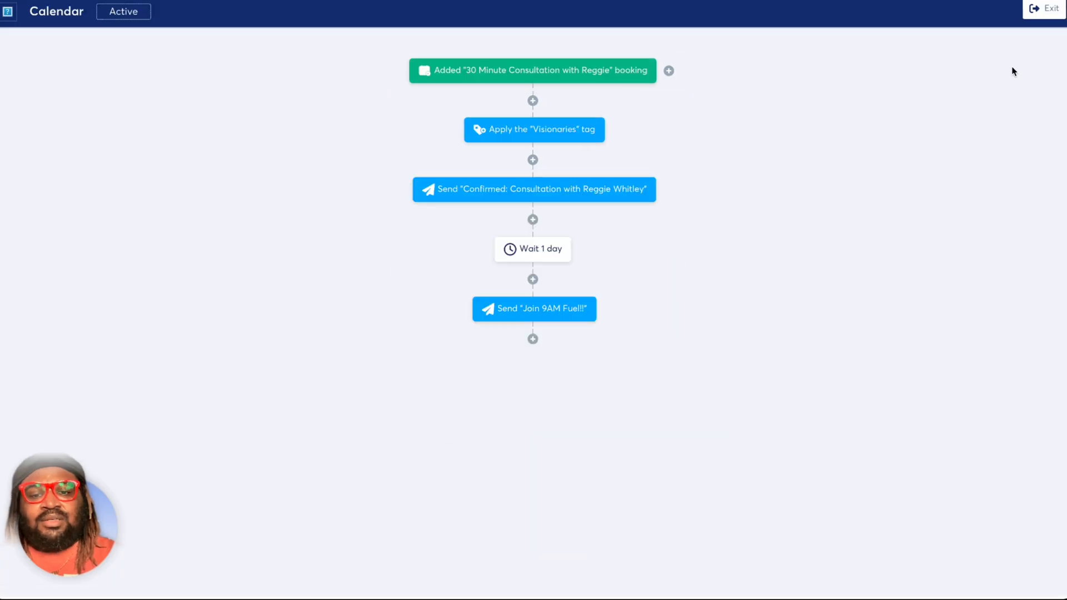
# Review the actions available for a new step at the end of the Calendar workflow, and close the dialog without creating one.
pyautogui.click(532, 339)
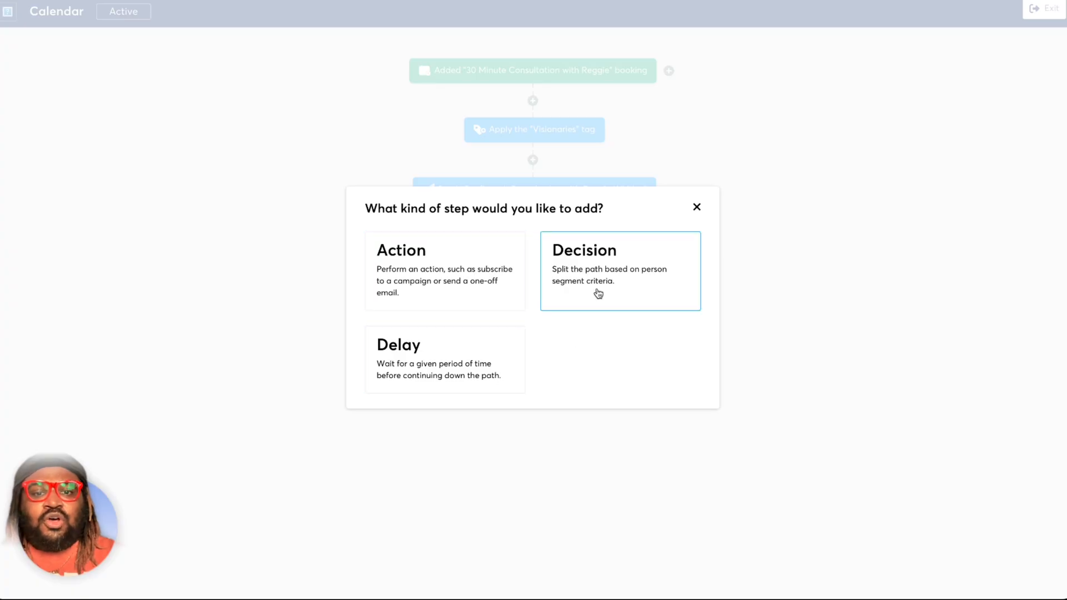
pyautogui.click(412, 278)
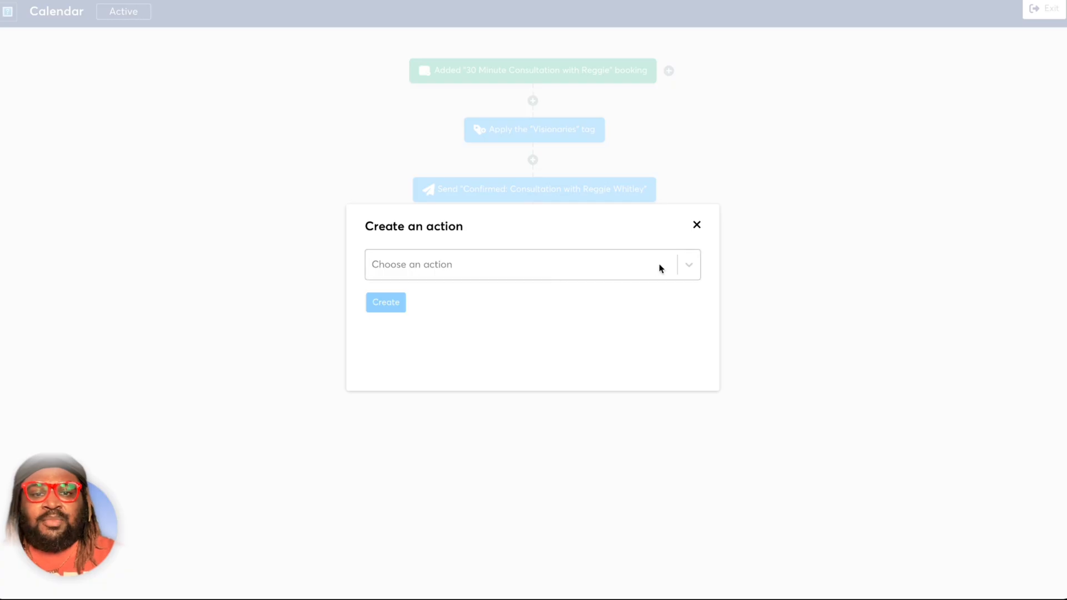
pyautogui.click(662, 268)
pyautogui.scroll(-3, 614, 393)
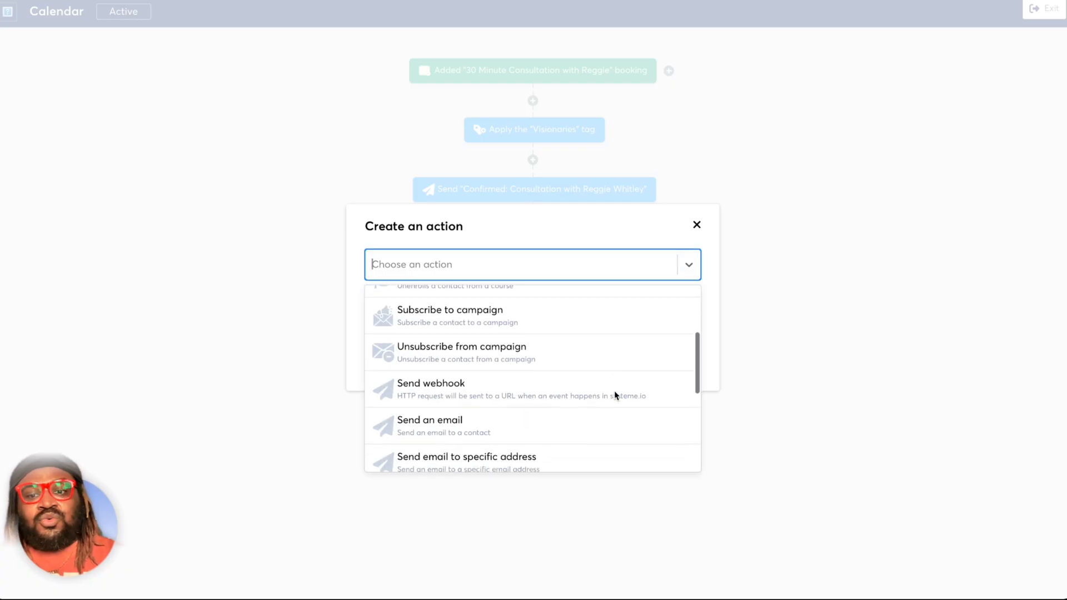
pyautogui.scroll(-3, 615, 395)
pyautogui.scroll(-2, 615, 396)
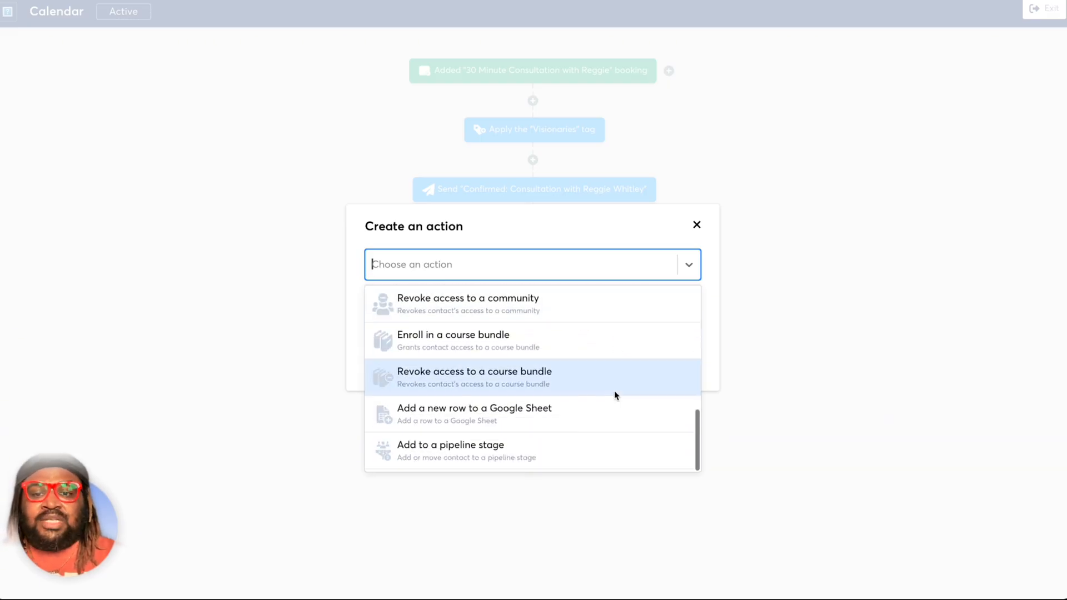
pyautogui.scroll(8, 615, 393)
pyautogui.click(697, 225)
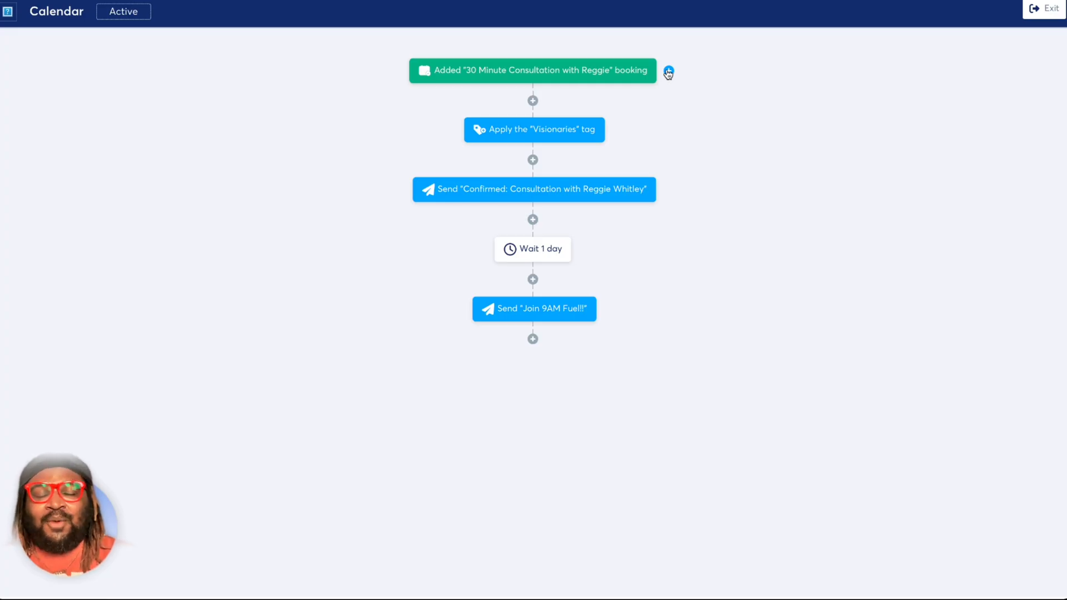
# Exit the Calendar workflow and open the account switcher from the profile options.
pyautogui.click(1043, 11)
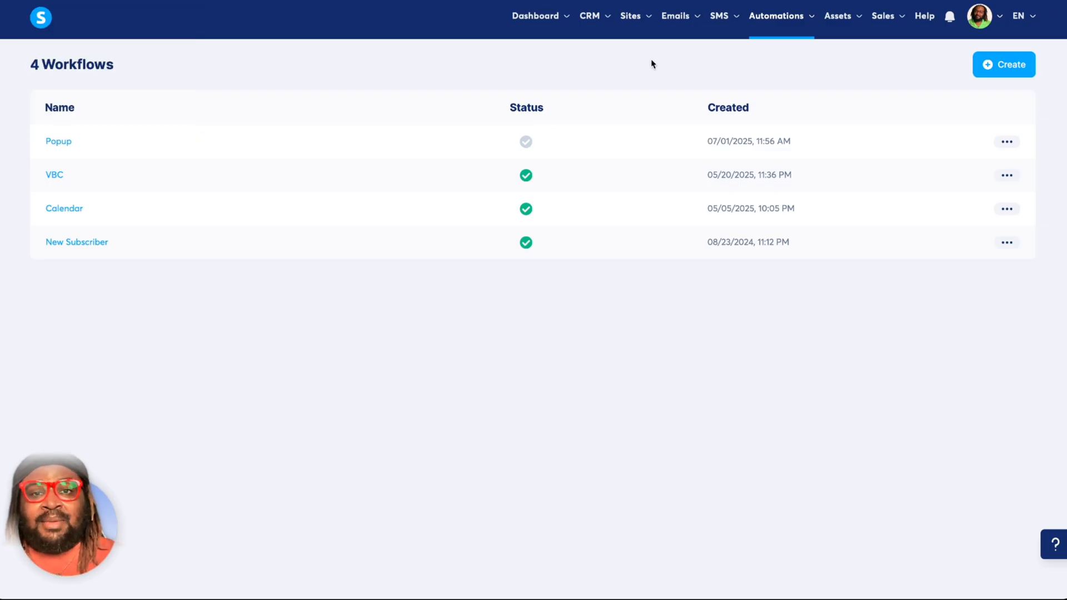
pyautogui.click(979, 17)
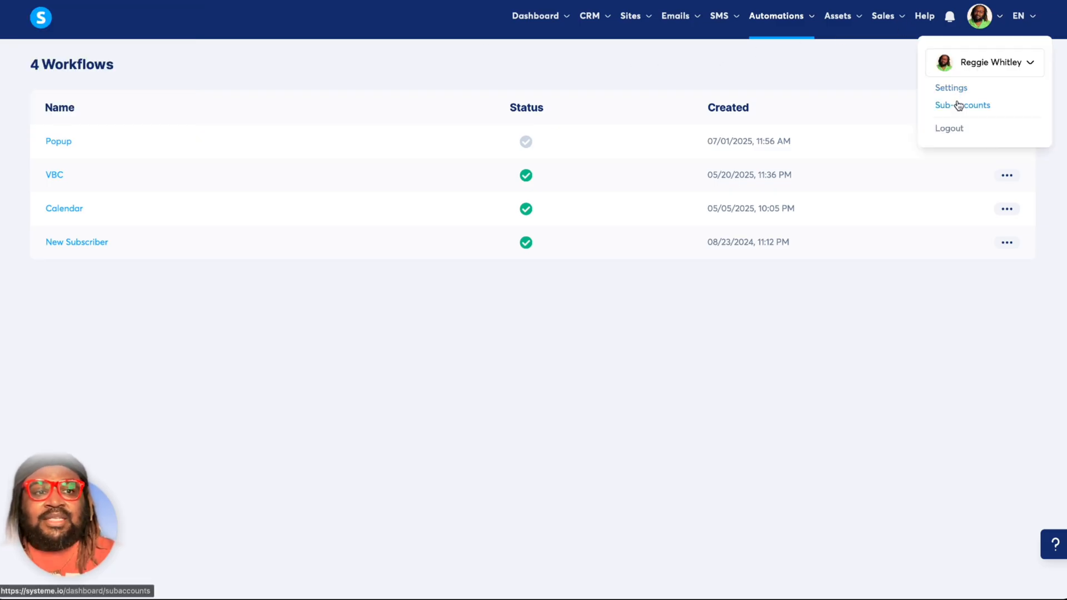
pyautogui.click(965, 72)
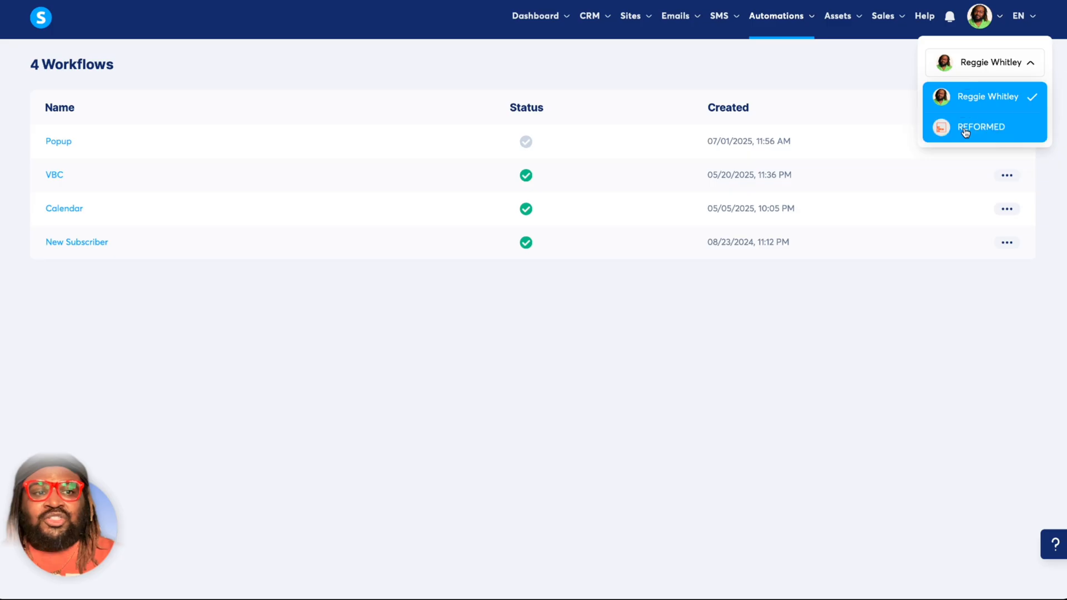